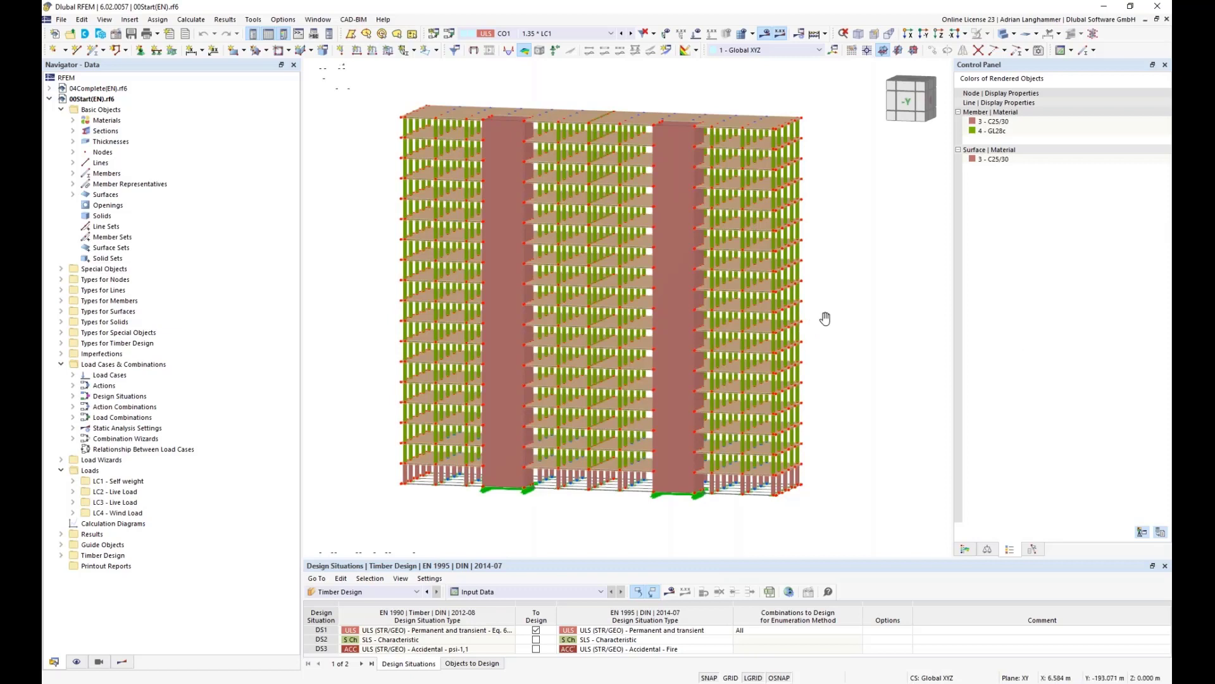
# Step: Switch from the browser back to RFEM and highlight the parts assigned C25/30 and those assigned GL28c in the model
pyautogui.keyDown('ctrl'); pyautogui.moveTo(825, 318); pyautogui.dragTo(826, 311, button='middle'); pyautogui.keyUp('ctrl')
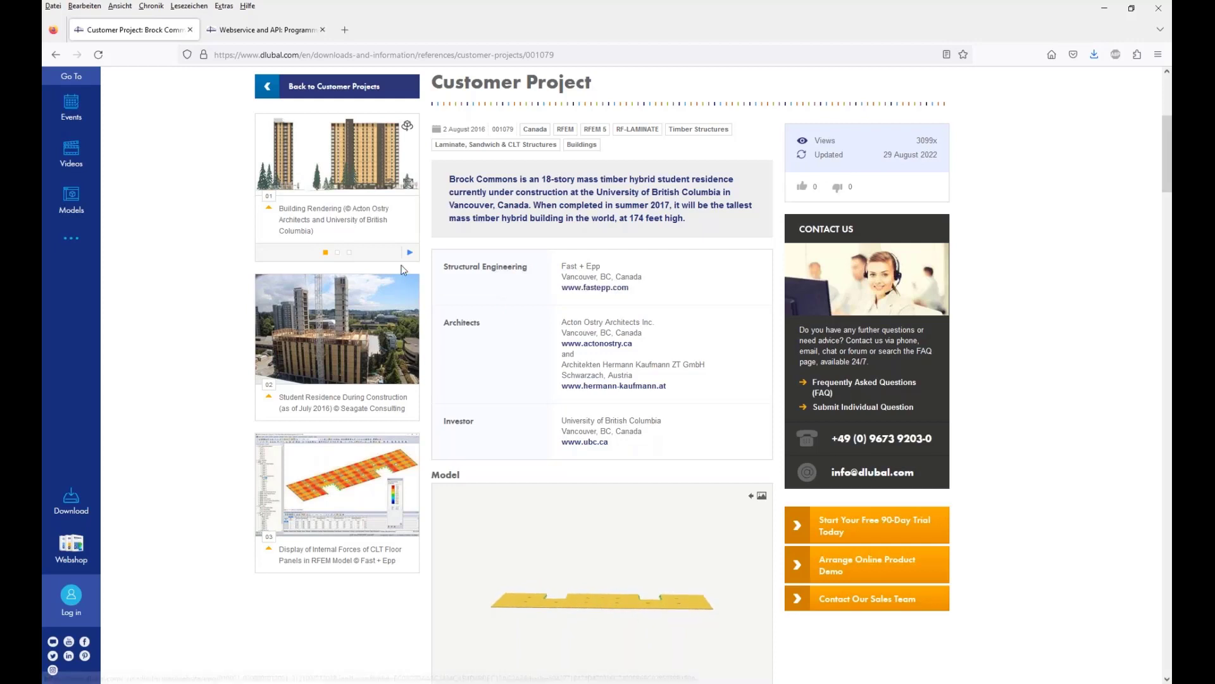
pyautogui.click(1105, 9)
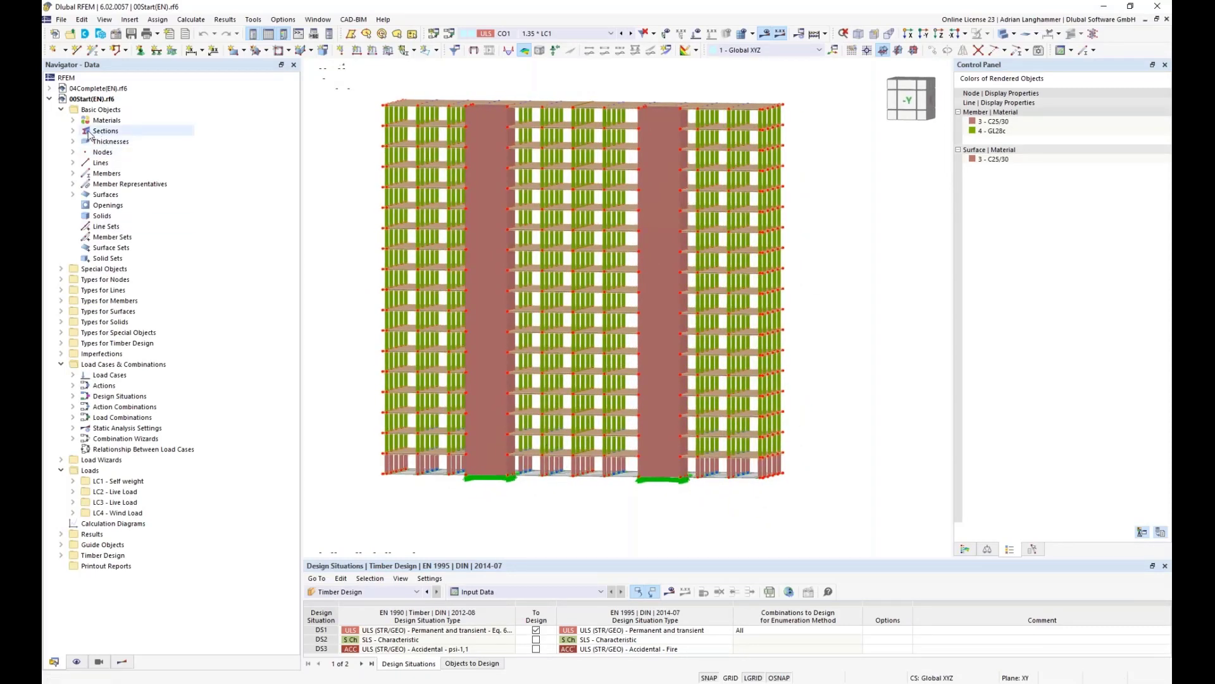
pyautogui.click(73, 121)
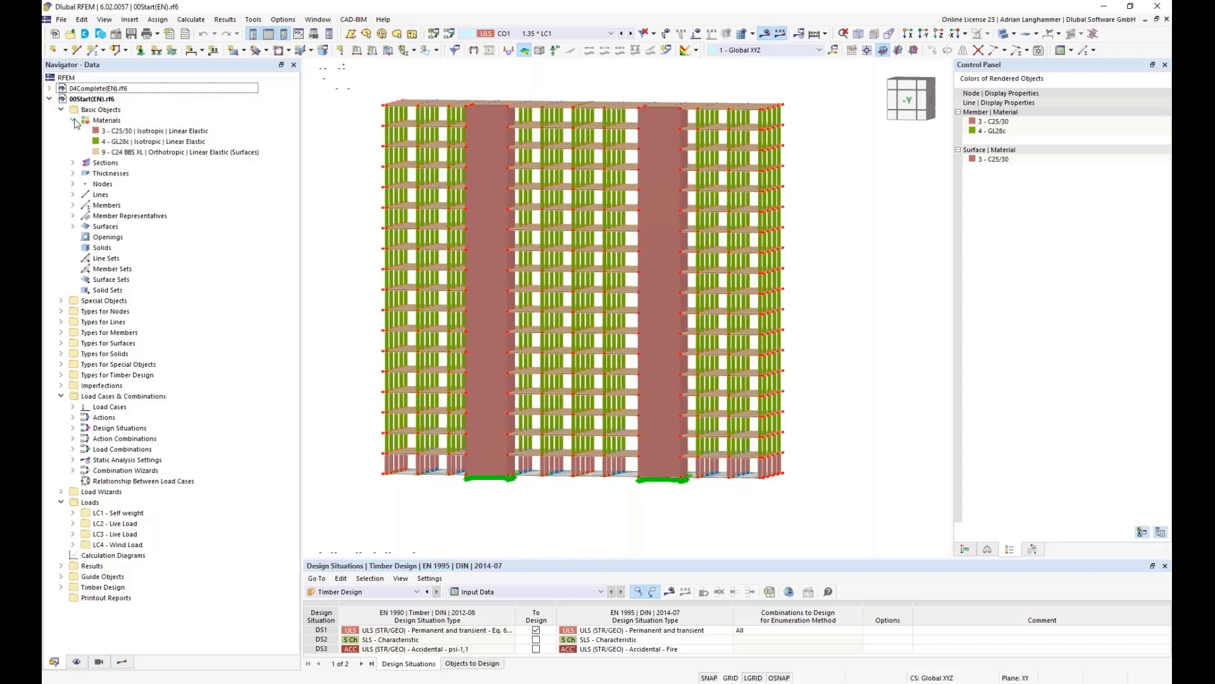
pyautogui.click(110, 131)
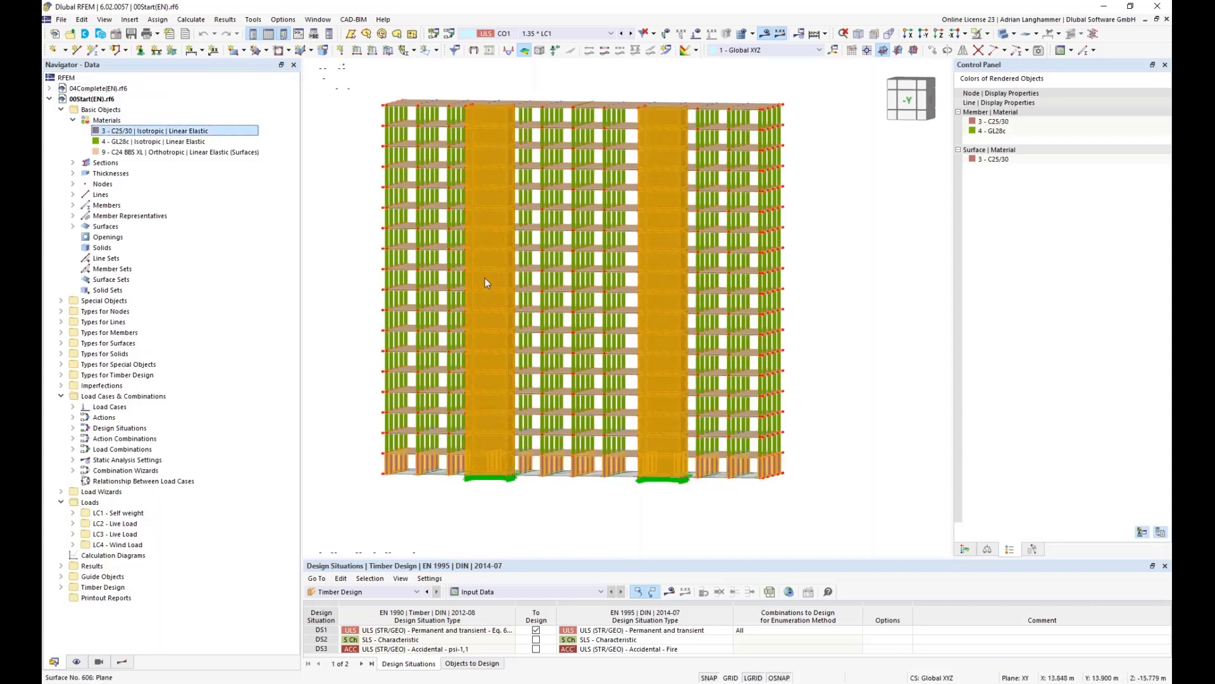
pyautogui.keyDown('ctrl'); pyautogui.moveTo(832, 277); pyautogui.dragTo(849, 277, button='middle'); pyautogui.keyUp('ctrl')
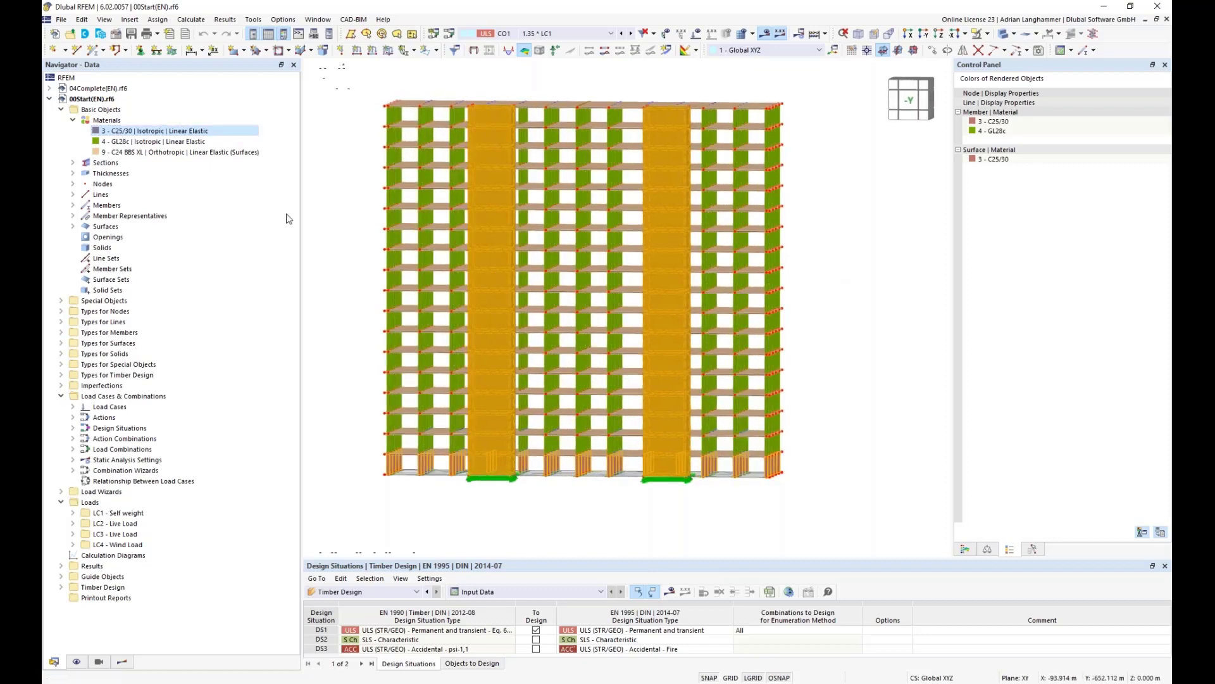
pyautogui.click(152, 141)
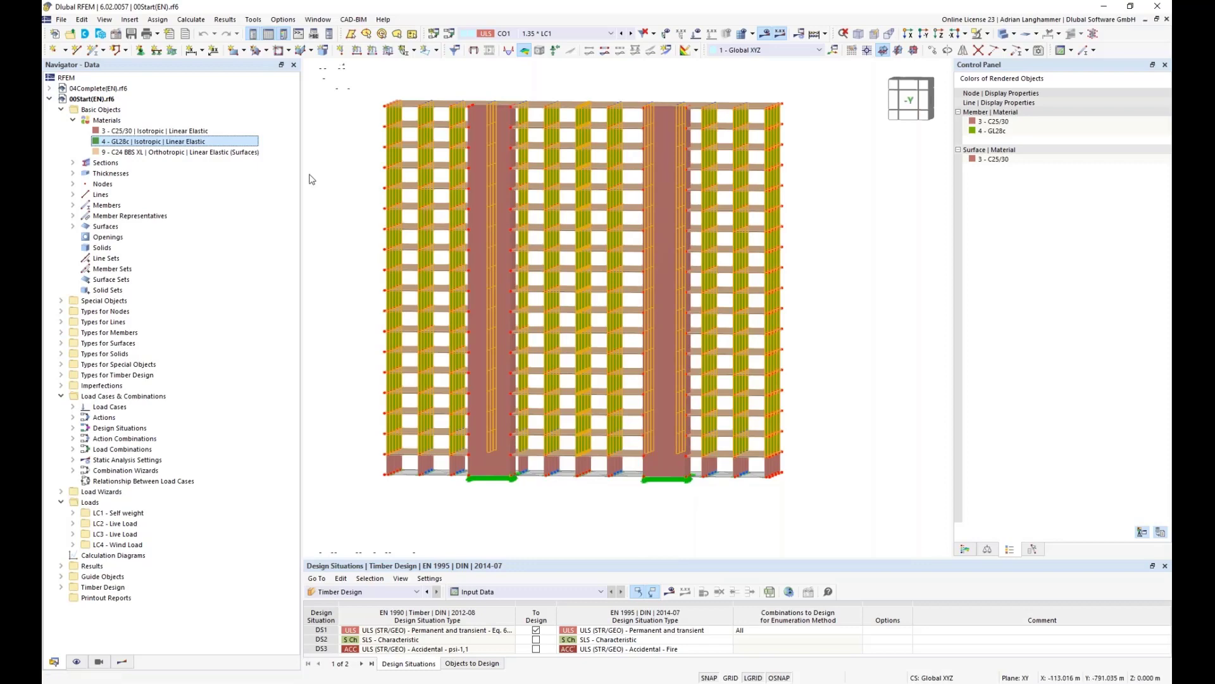
# Step: Highlight the floor surfaces that use the 240 mm five-layer thickness, and clear the selection again
pyautogui.click(72, 173)
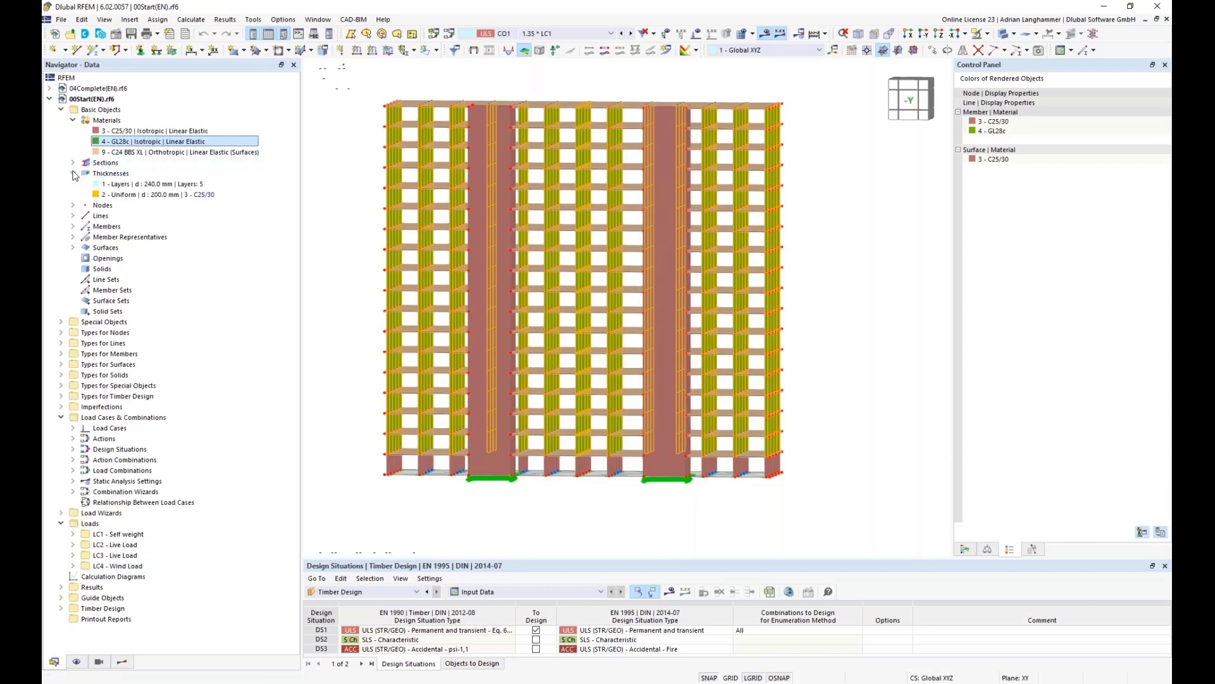
pyautogui.click(111, 184)
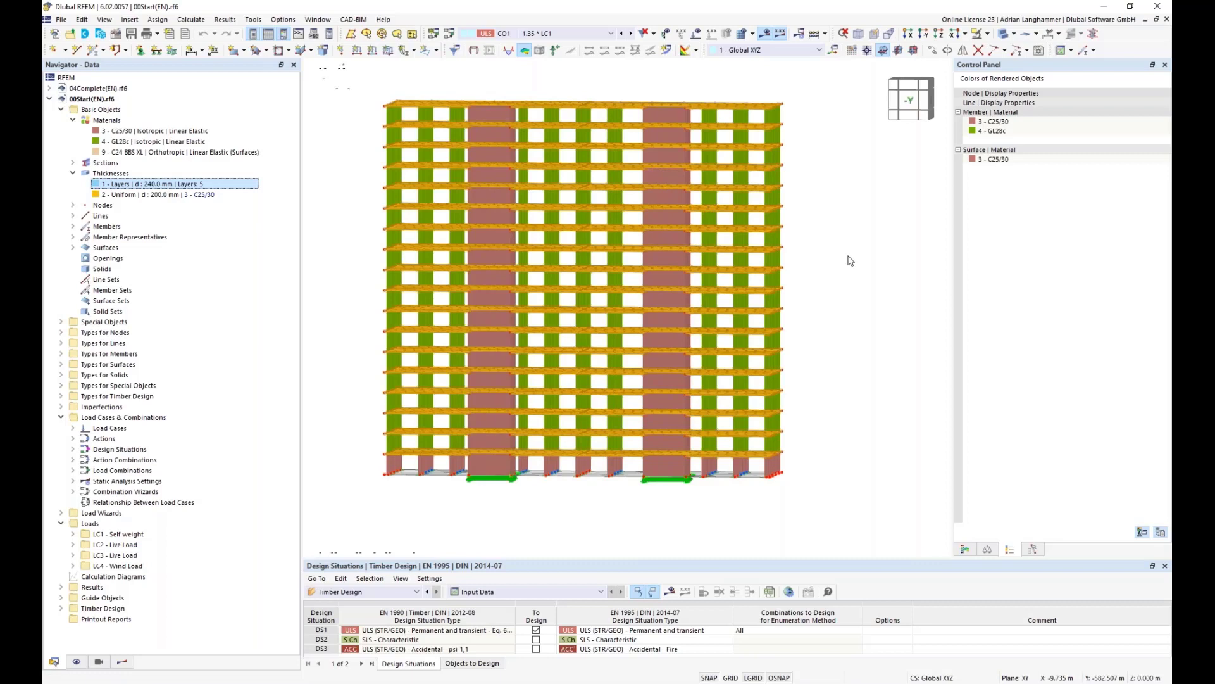
pyautogui.click(854, 286)
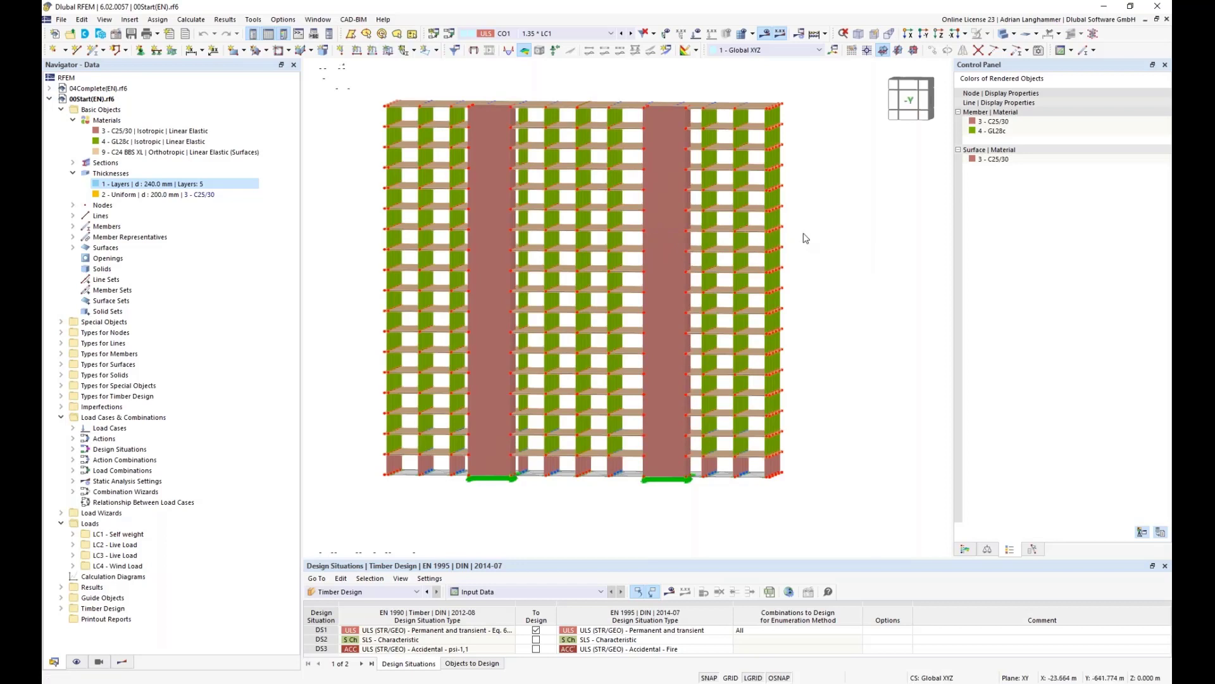
pyautogui.moveTo(810, 237); pyautogui.dragTo(807, 243, button='middle')
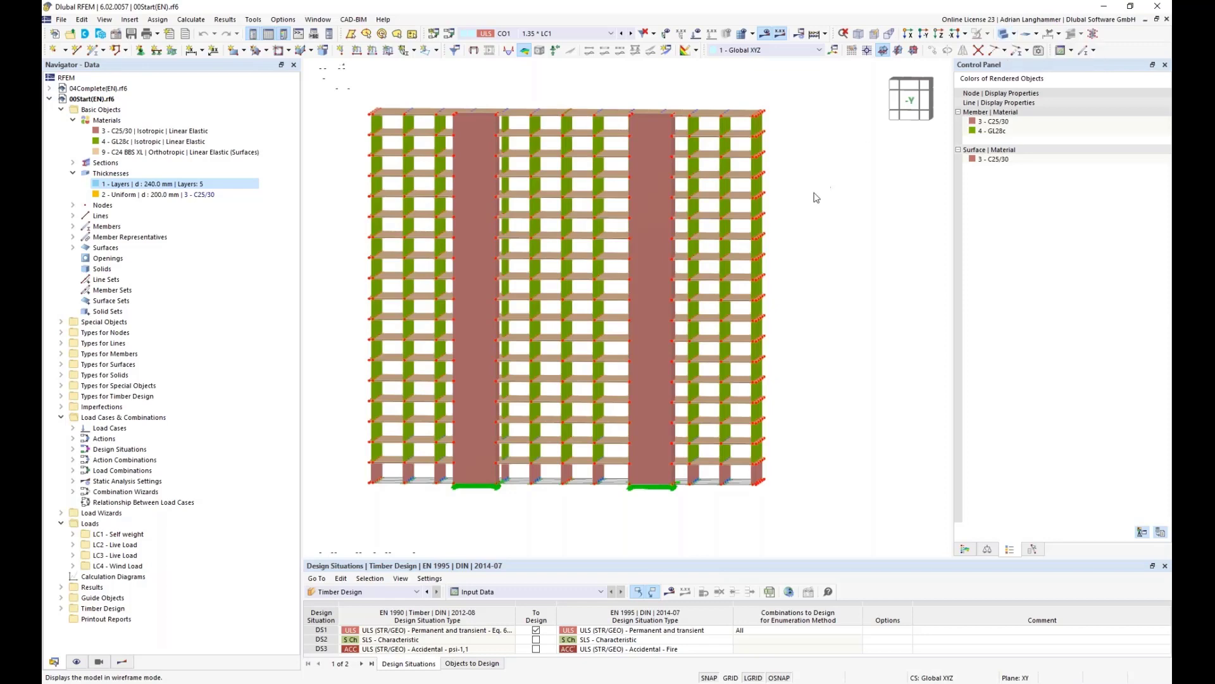
pyautogui.keyDown('ctrl'); pyautogui.moveTo(823, 208); pyautogui.dragTo(859, 228, button='middle'); pyautogui.keyUp('ctrl')
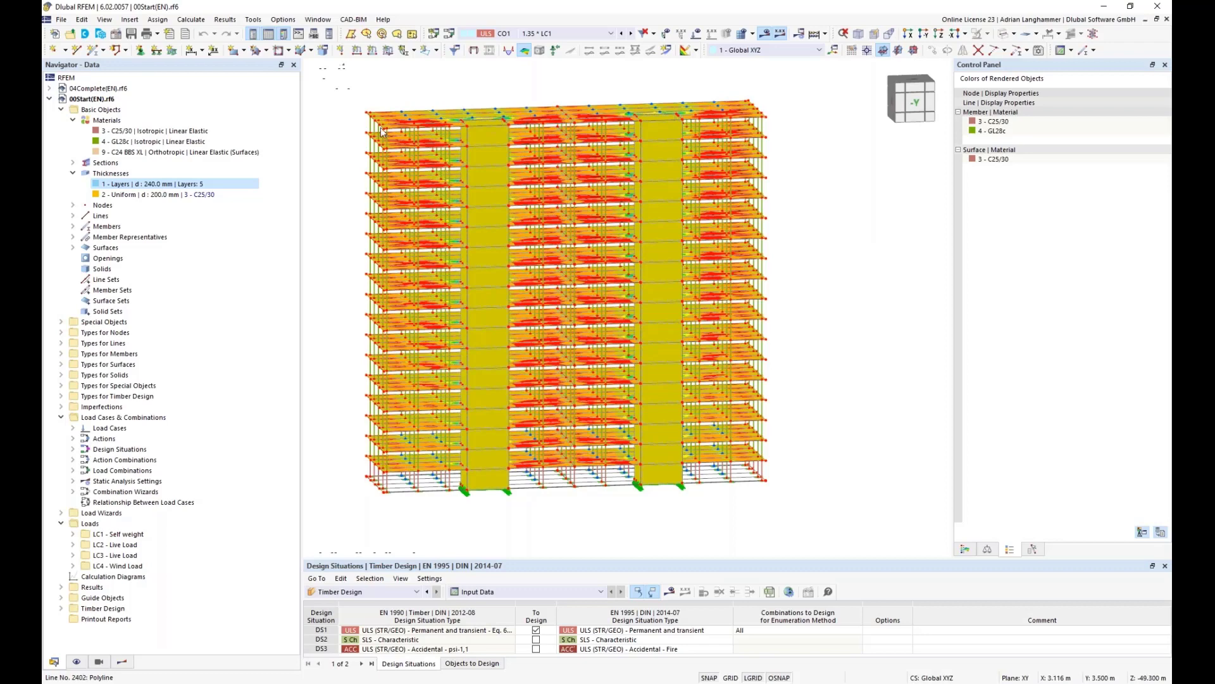
# Step: Create a two-point result section and pick its first point at X 0.000, Y 10.500, Z -52.200 m
pyautogui.scroll(2, 382, 132)
pyautogui.moveTo(326, 245); pyautogui.dragTo(349, 232, button='middle')
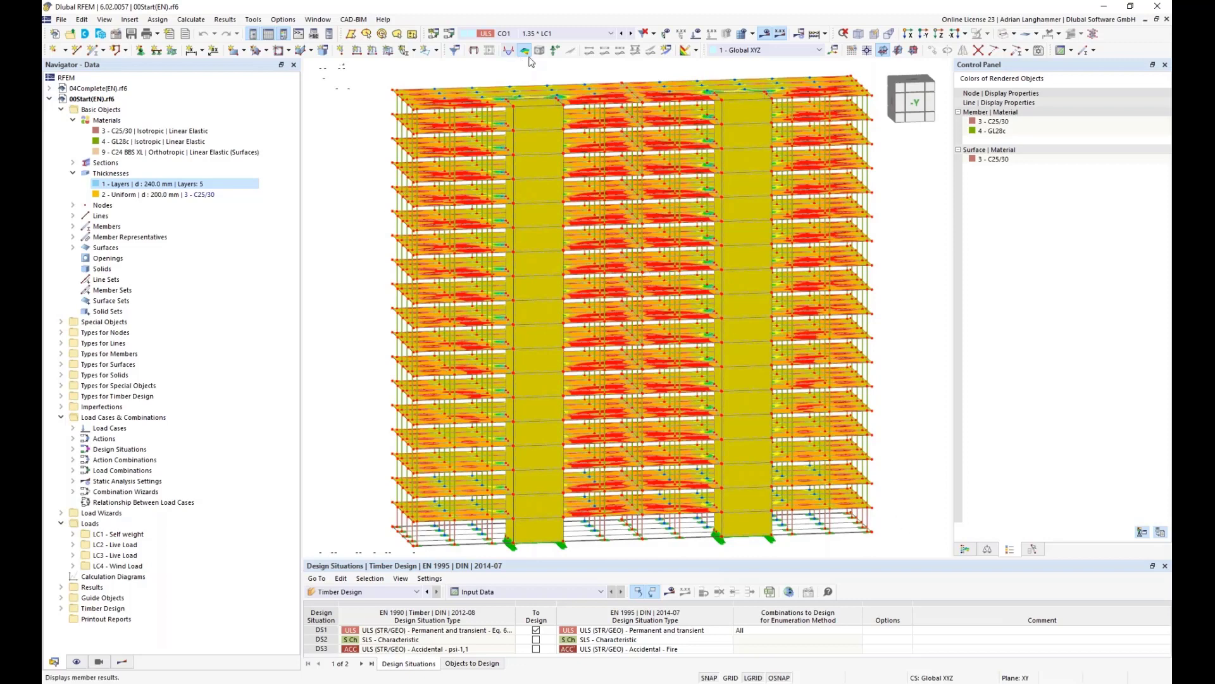
pyautogui.click(666, 51)
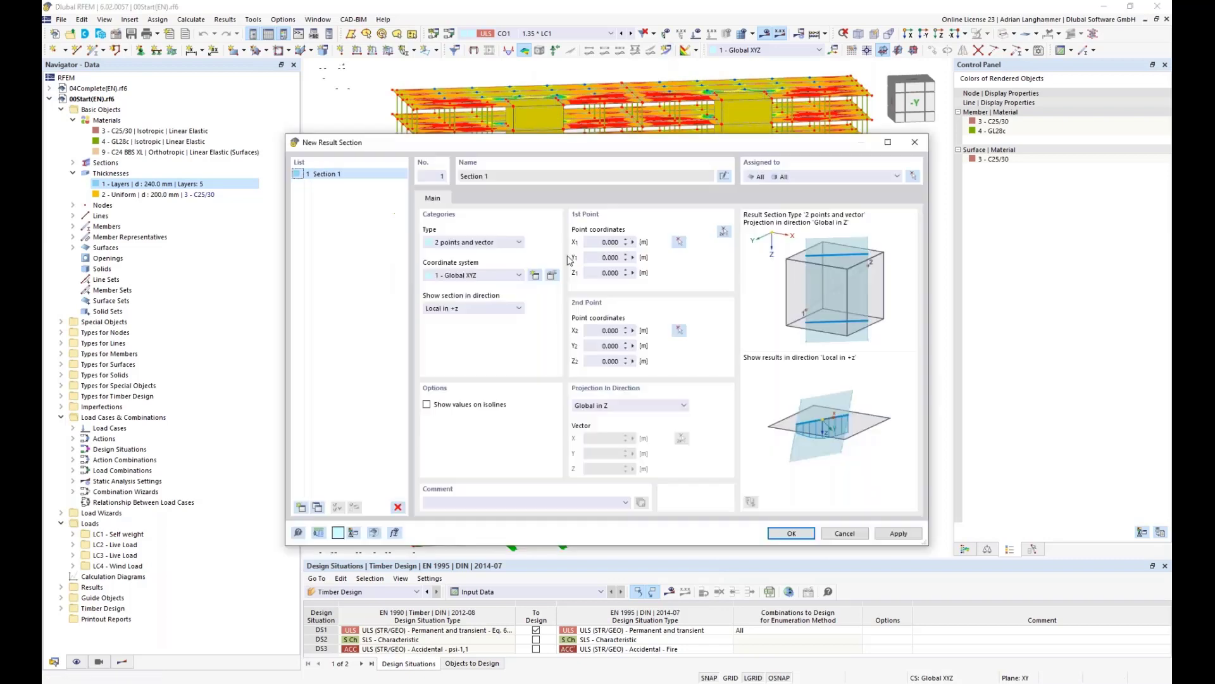
pyautogui.click(722, 232)
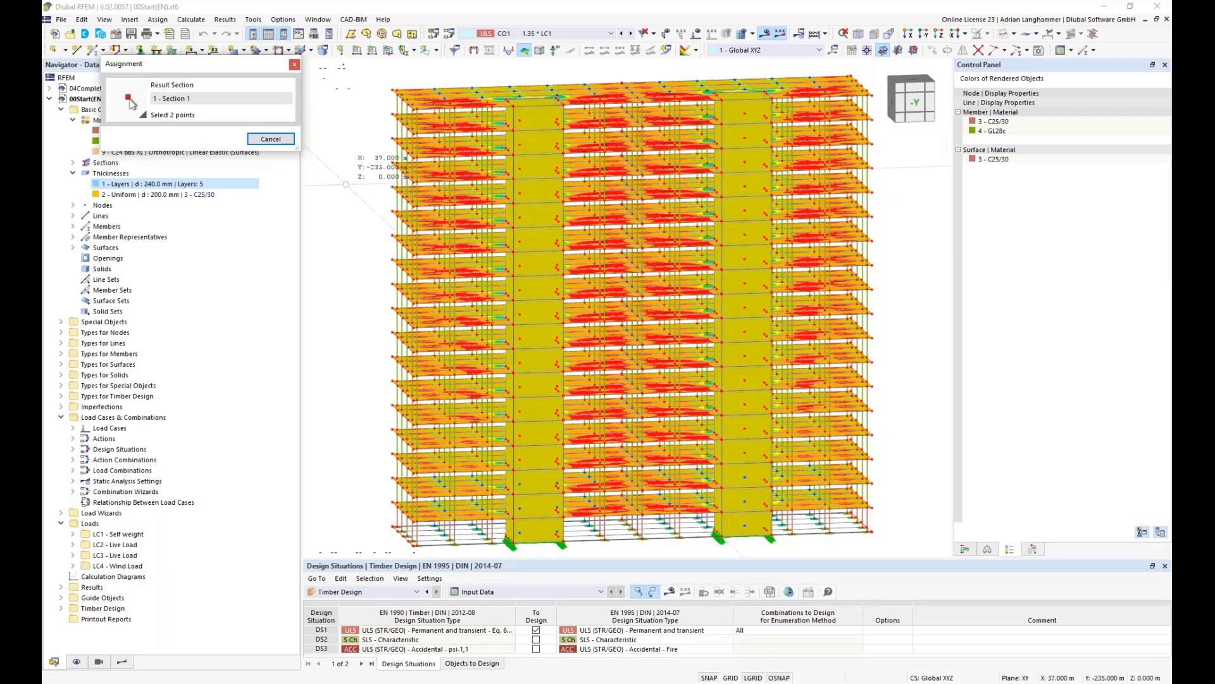
pyautogui.moveTo(346, 184); pyautogui.dragTo(452, 117, button='middle')
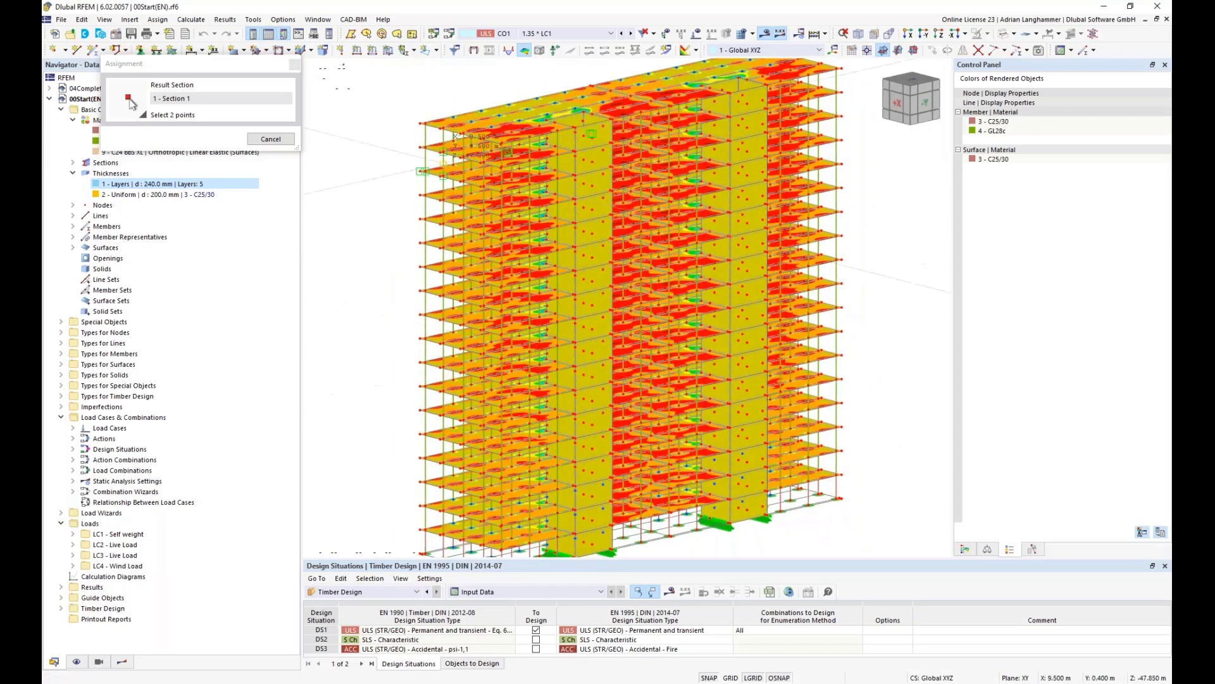
pyautogui.keyDown('ctrl'); pyautogui.moveTo(408, 285); pyautogui.dragTo(440, 297, button='middle'); pyautogui.keyUp('ctrl')
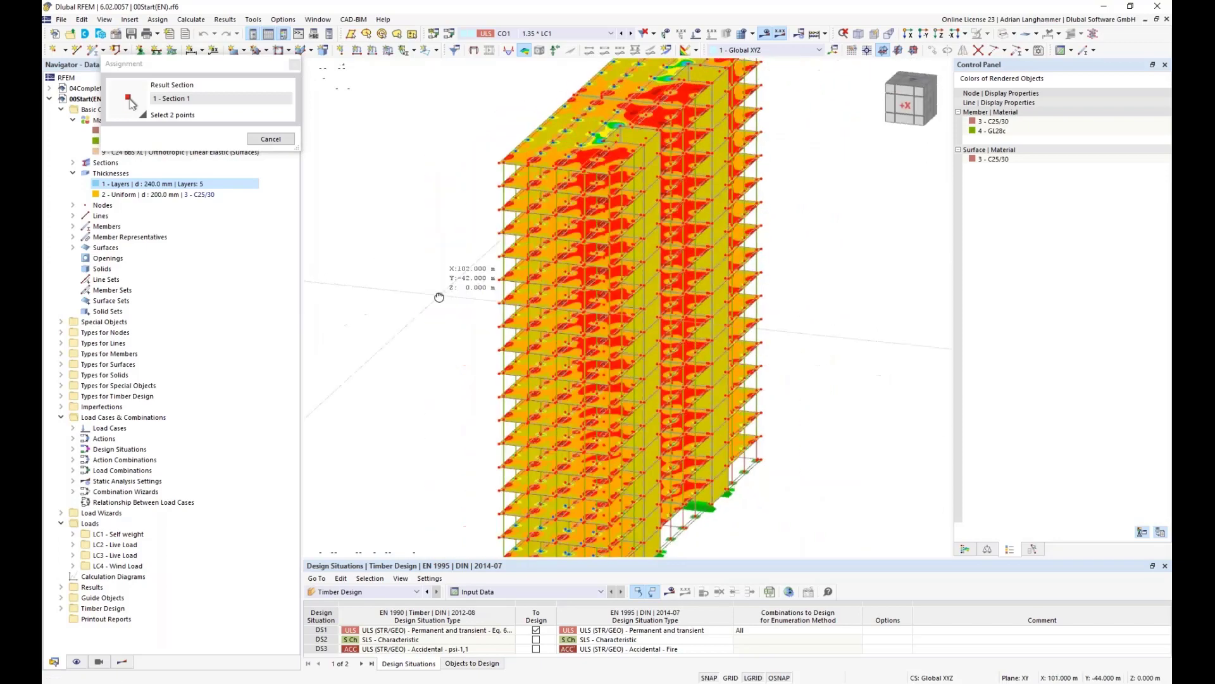
pyautogui.scroll(5, 601, 169)
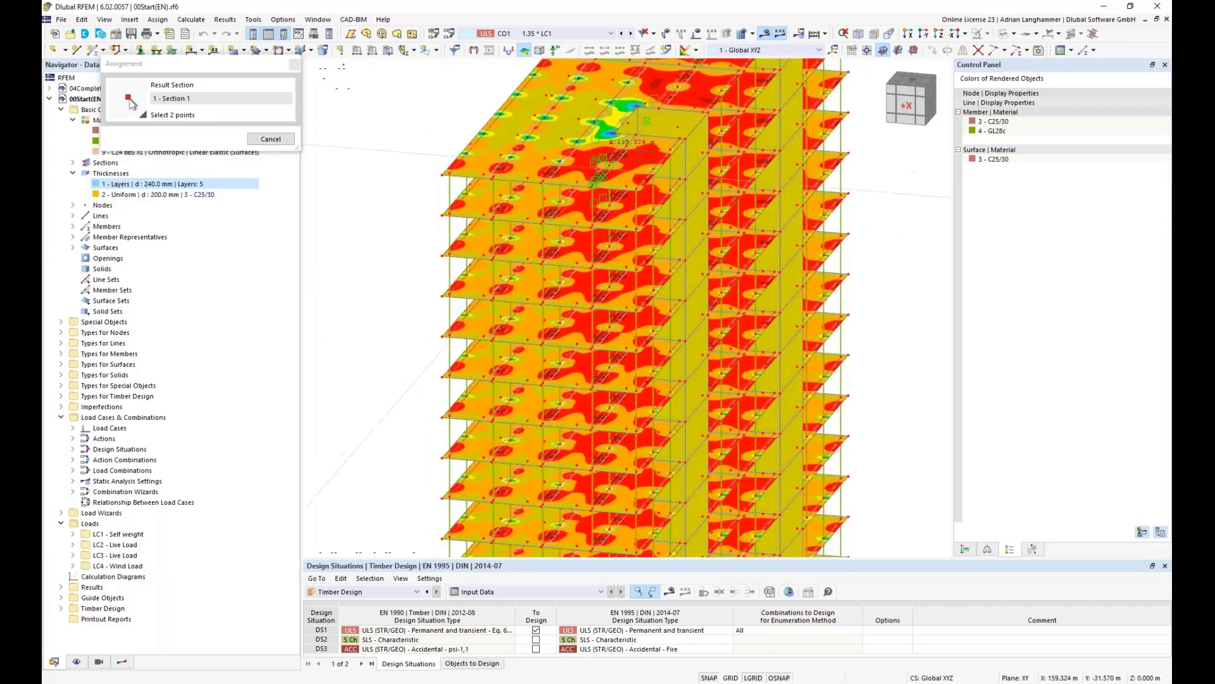
pyautogui.scroll(4, 598, 160)
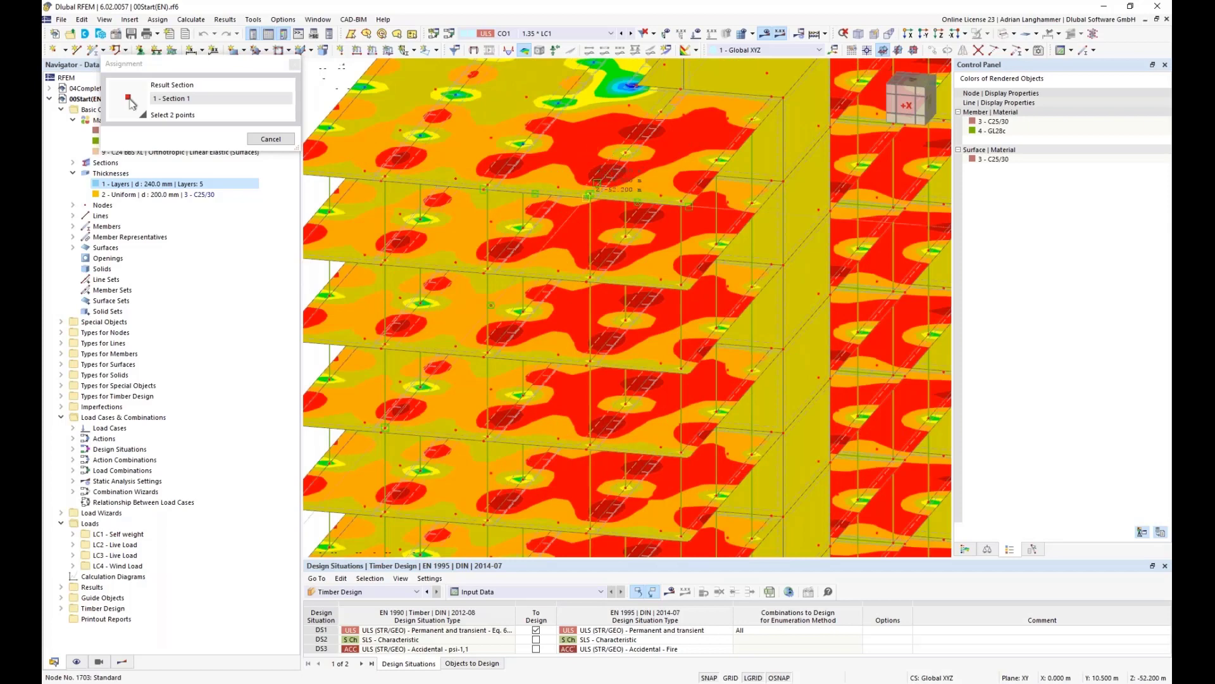
pyautogui.scroll(3, 589, 192)
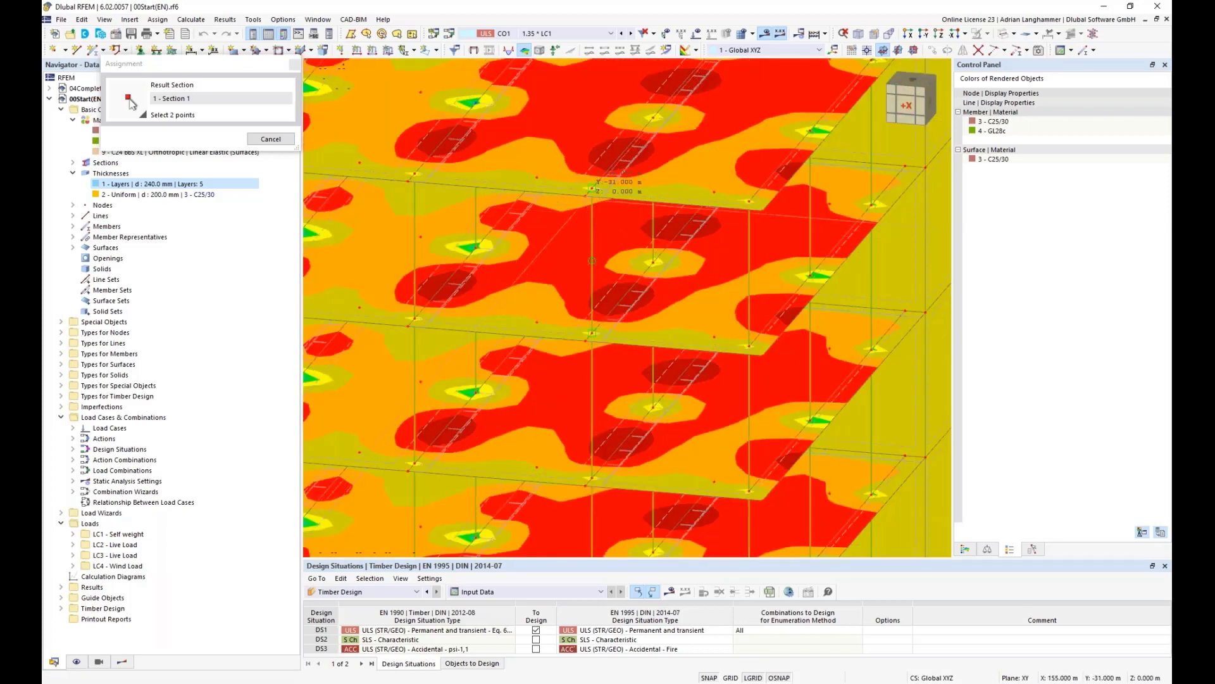
# Step: Pick the section's second point at the ground-level corner, X 55.000, Y 10.500, Z 0.000 m, and accept the section
pyautogui.scroll(-2, 602, 281)
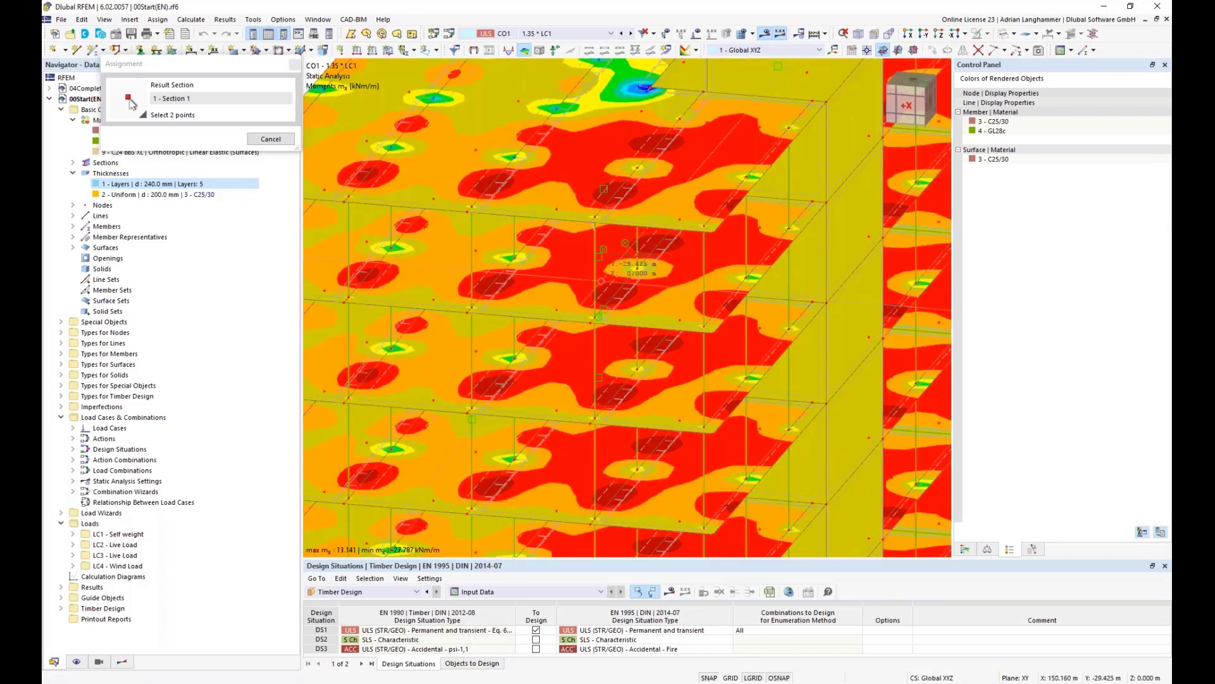
pyautogui.scroll(-6, 602, 254)
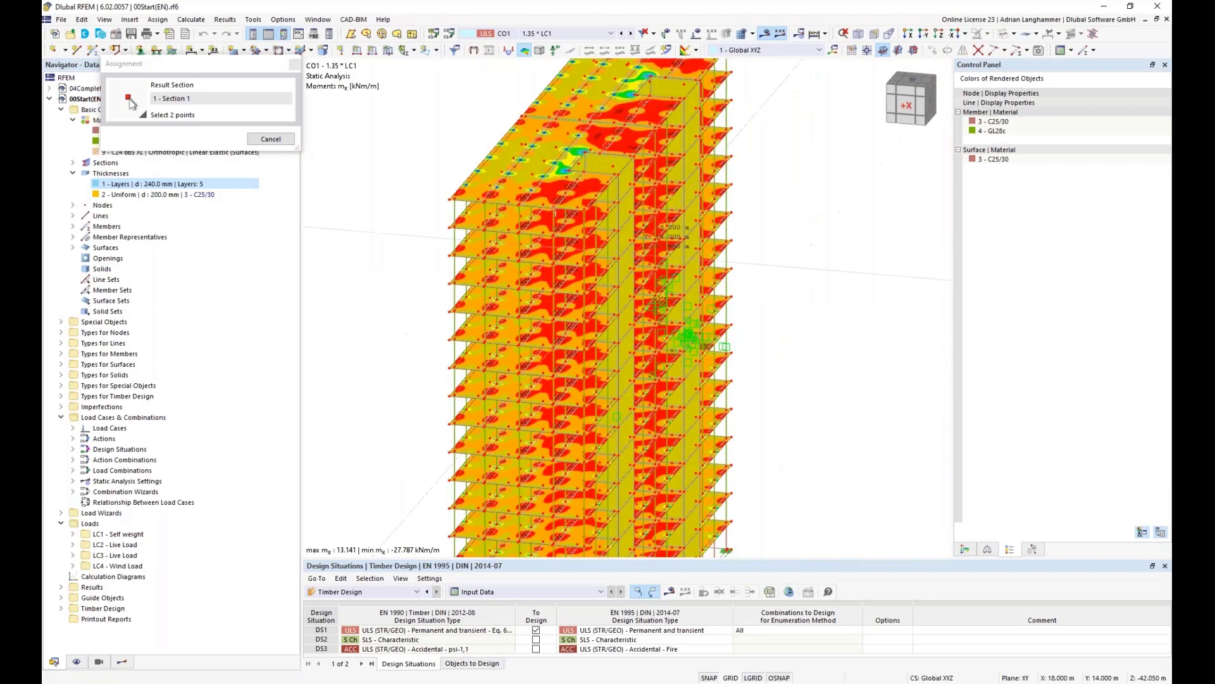
pyautogui.keyDown('ctrl'); pyautogui.moveTo(660, 296); pyautogui.dragTo(516, 281, button='middle'); pyautogui.keyUp('ctrl')
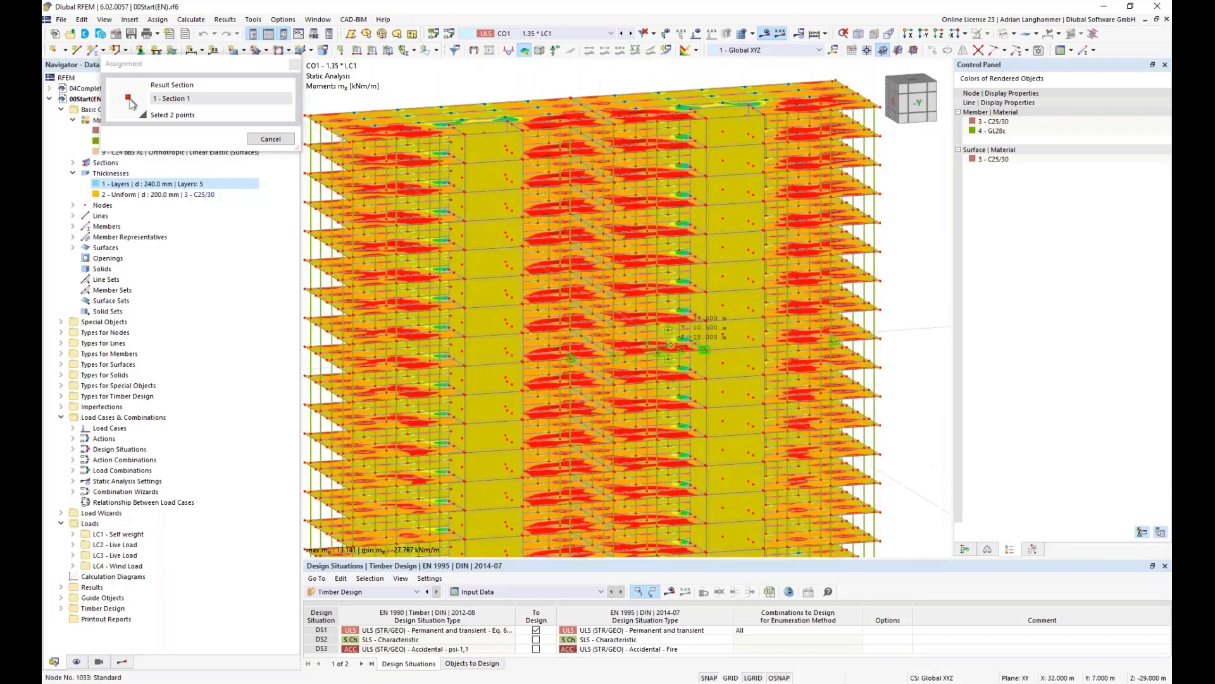
pyautogui.scroll(8, 671, 345)
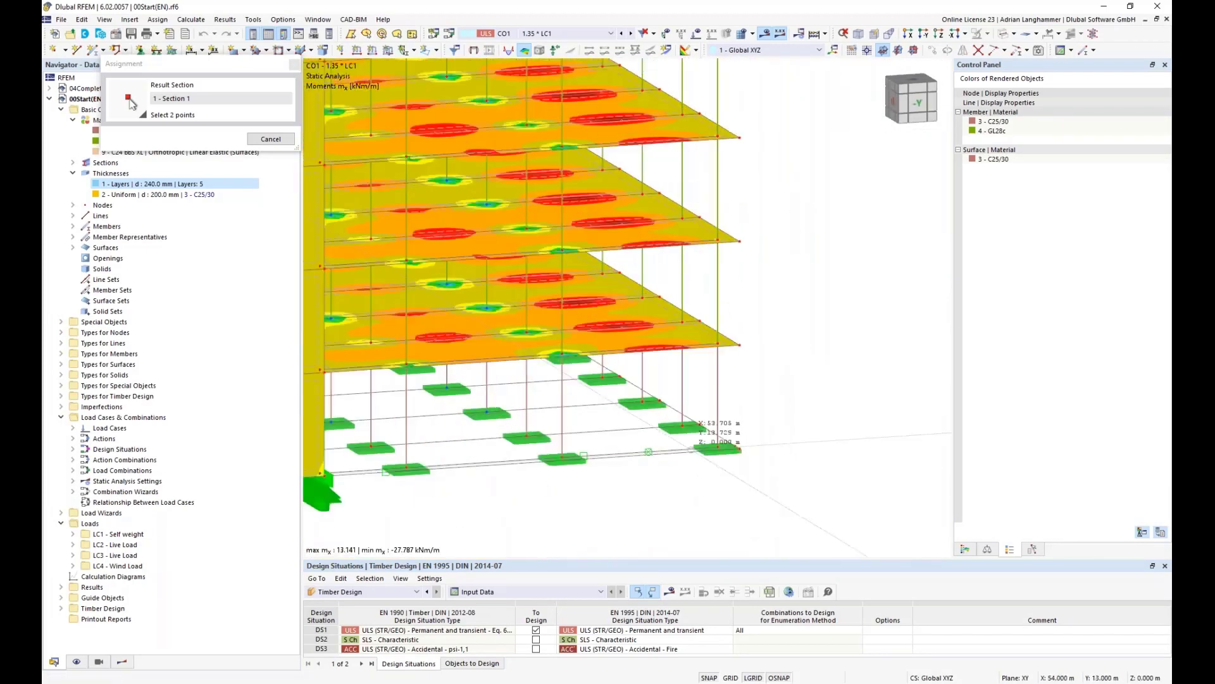
pyautogui.click(702, 416)
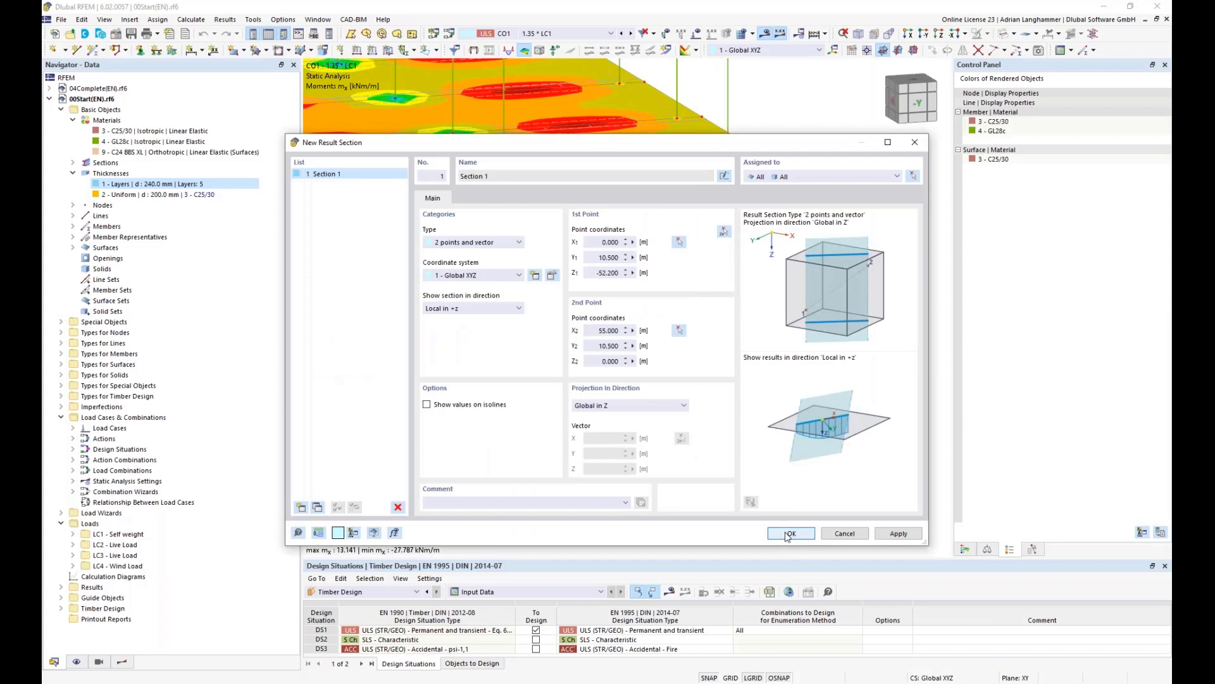
pyautogui.press('Return')
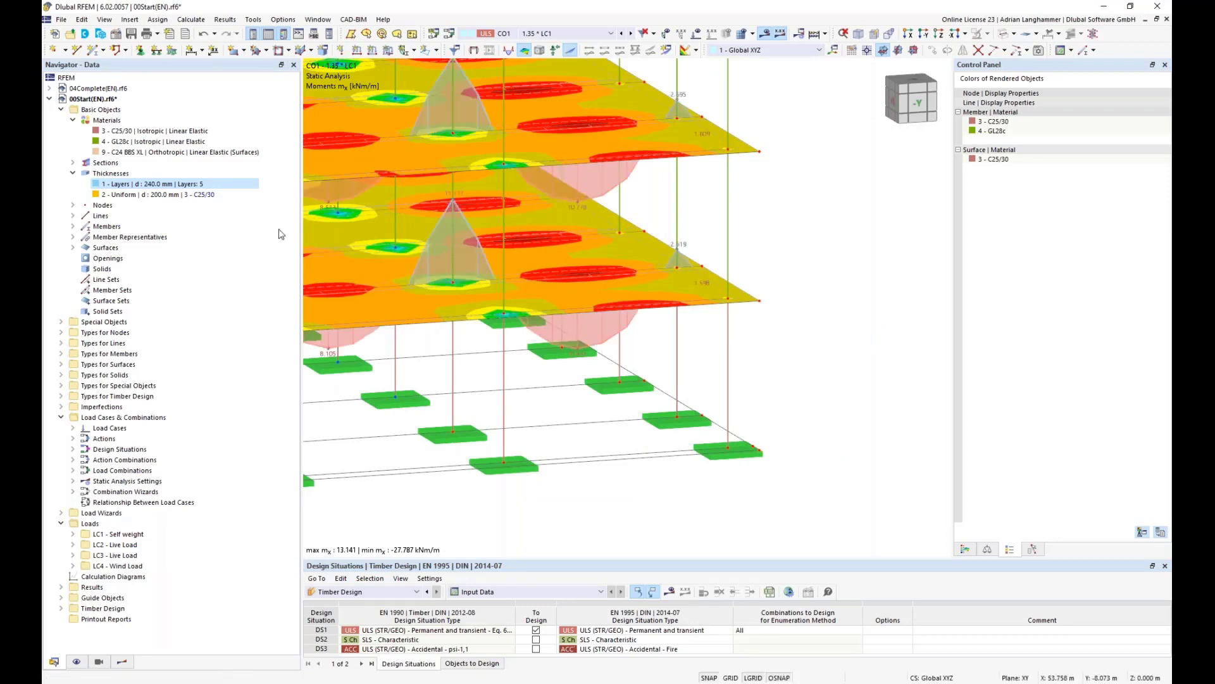
# Step: Hide the surface results so only the section diagrams remain, and view the building straight on from the -Y direction
pyautogui.click(121, 661)
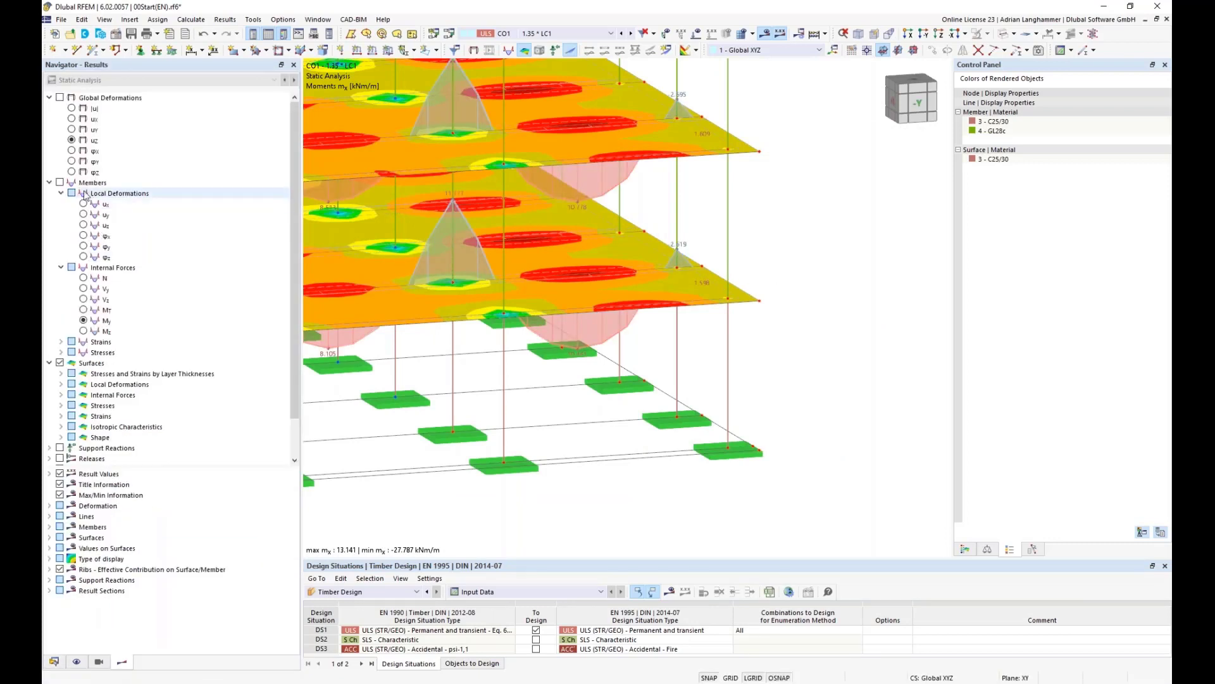
pyautogui.click(83, 364)
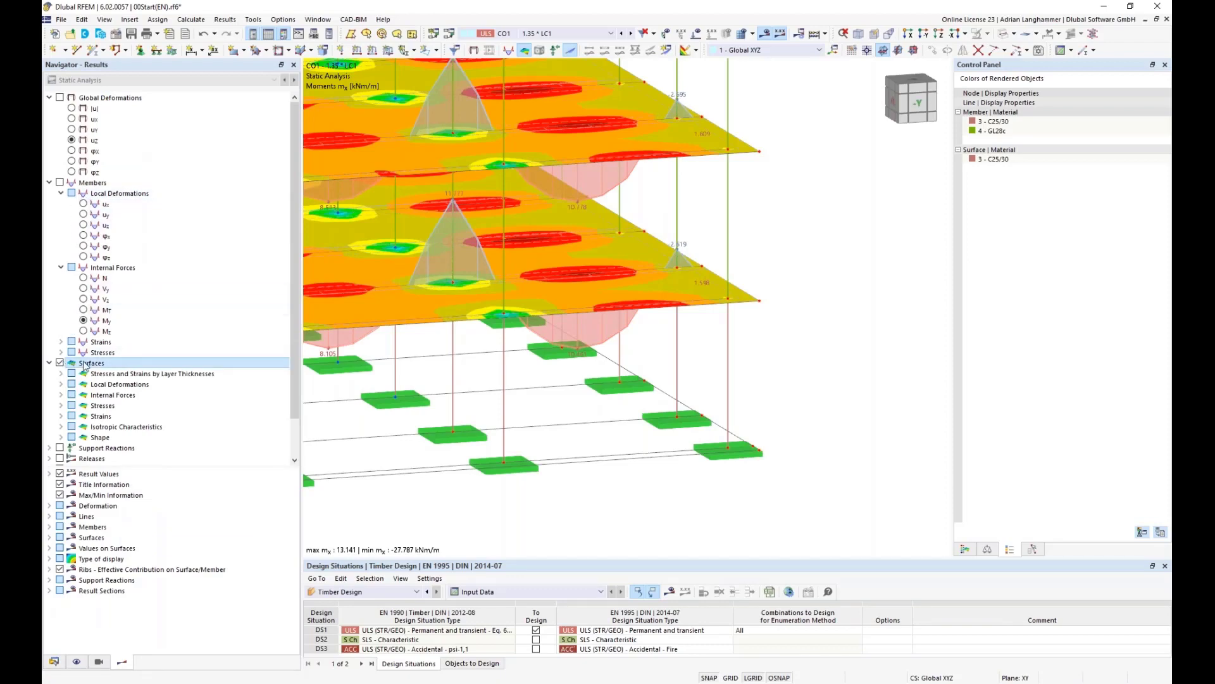
pyautogui.click(59, 363)
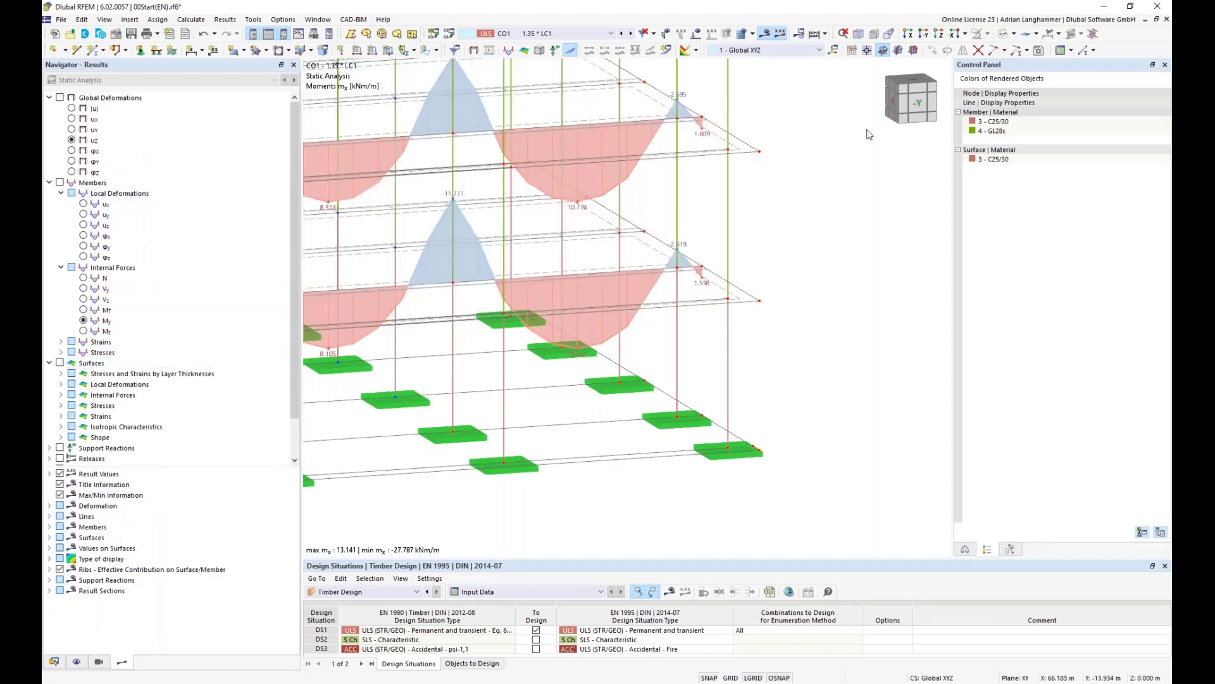
pyautogui.click(928, 109)
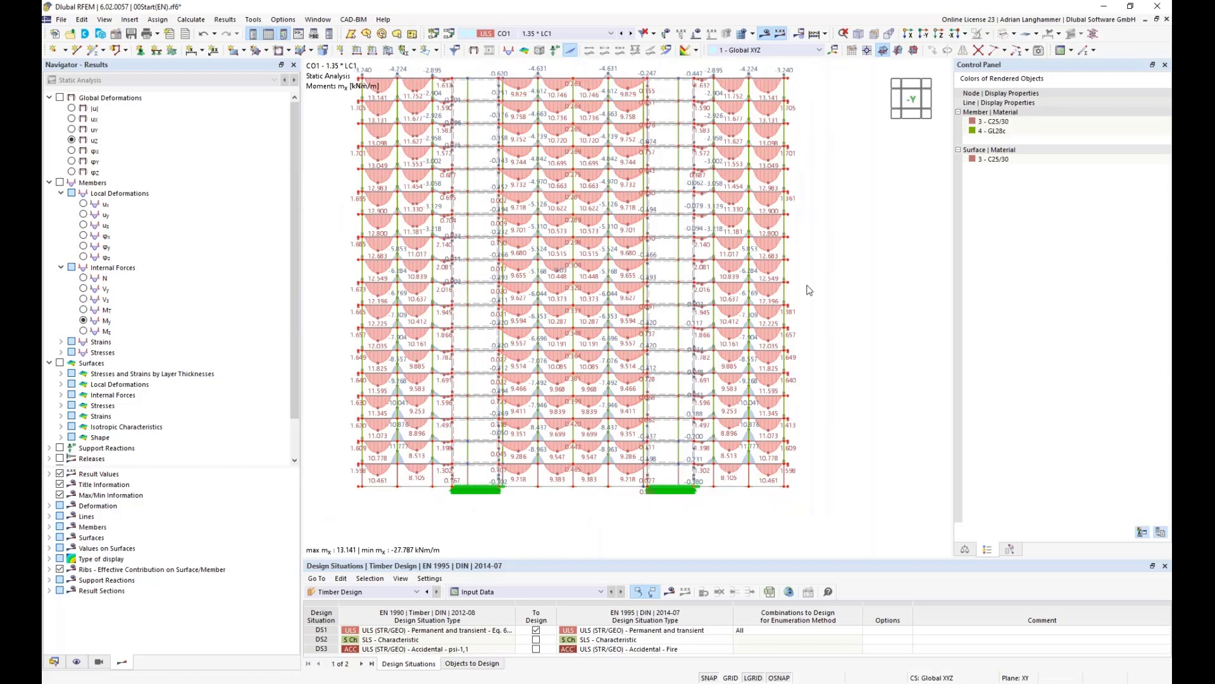
pyautogui.moveTo(843, 194); pyautogui.dragTo(823, 202, button='middle')
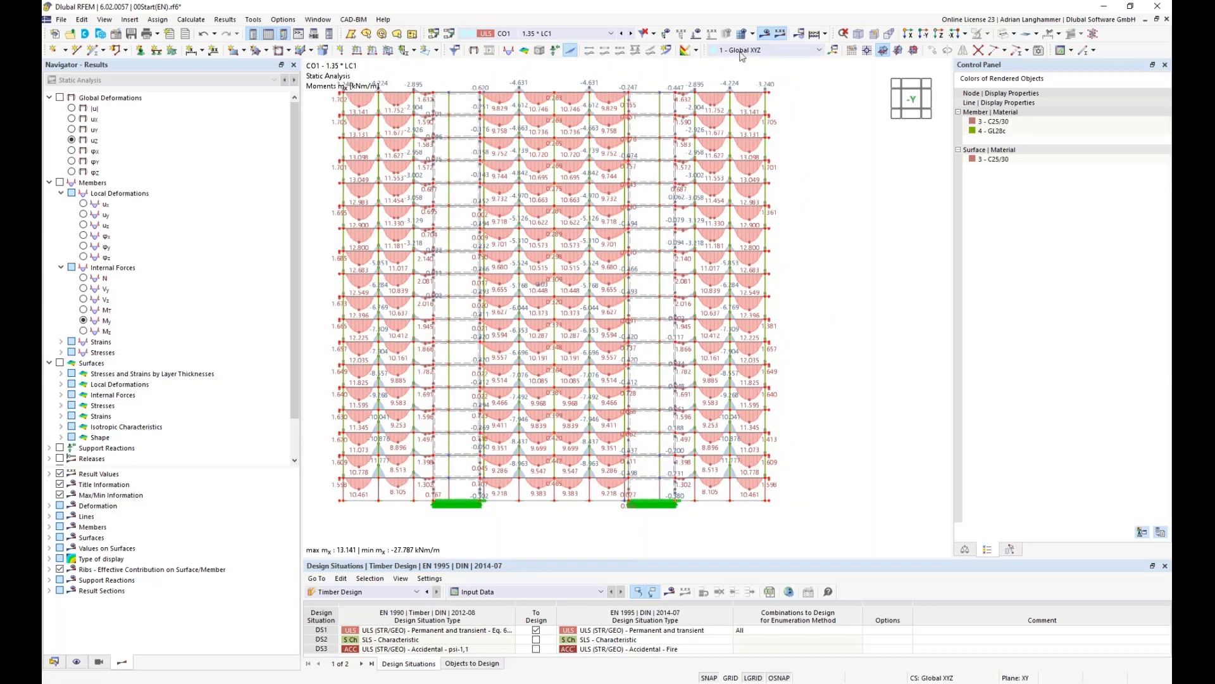
# Step: Look through the available load combinations and examine the mx moment diagrams of the end bays from the lowest storeys upward
pyautogui.click(561, 36)
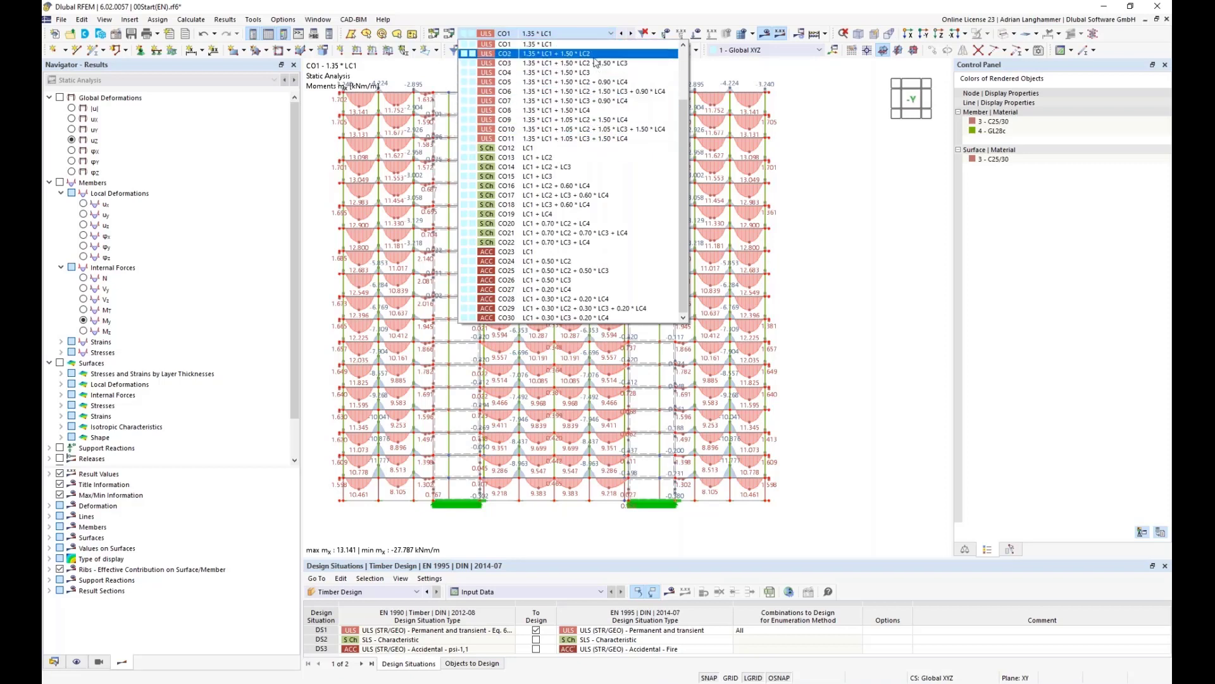
pyautogui.click(863, 212)
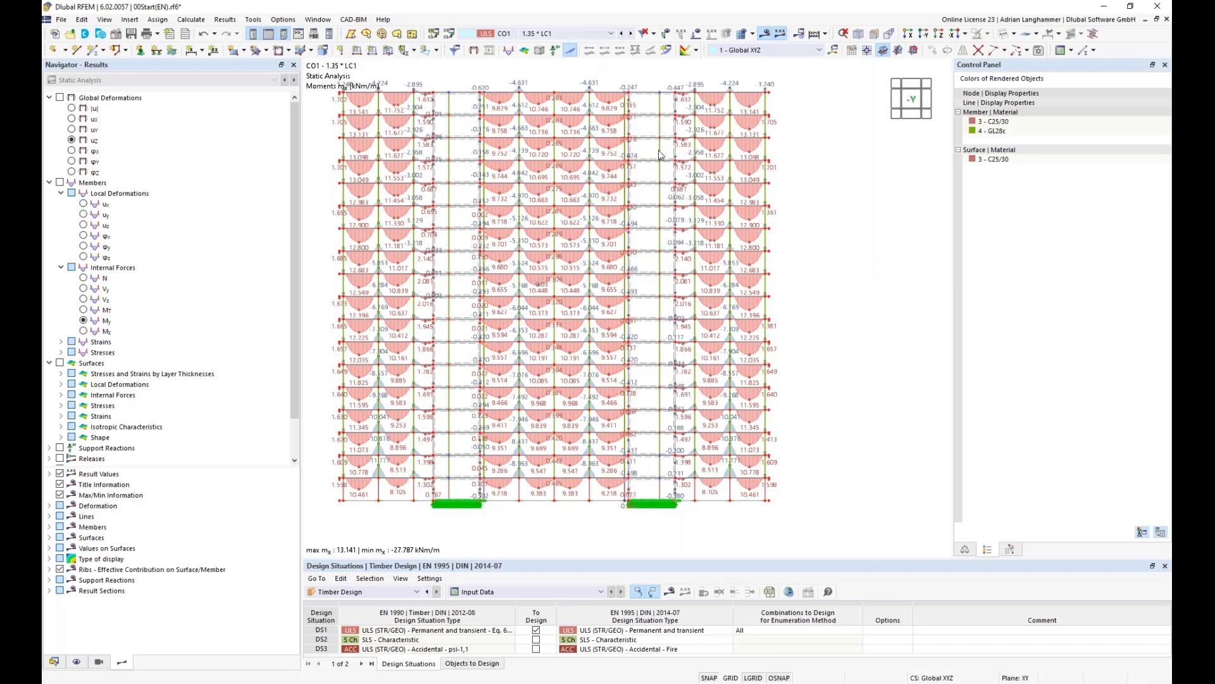
pyautogui.moveTo(809, 212); pyautogui.dragTo(770, 224, button='middle')
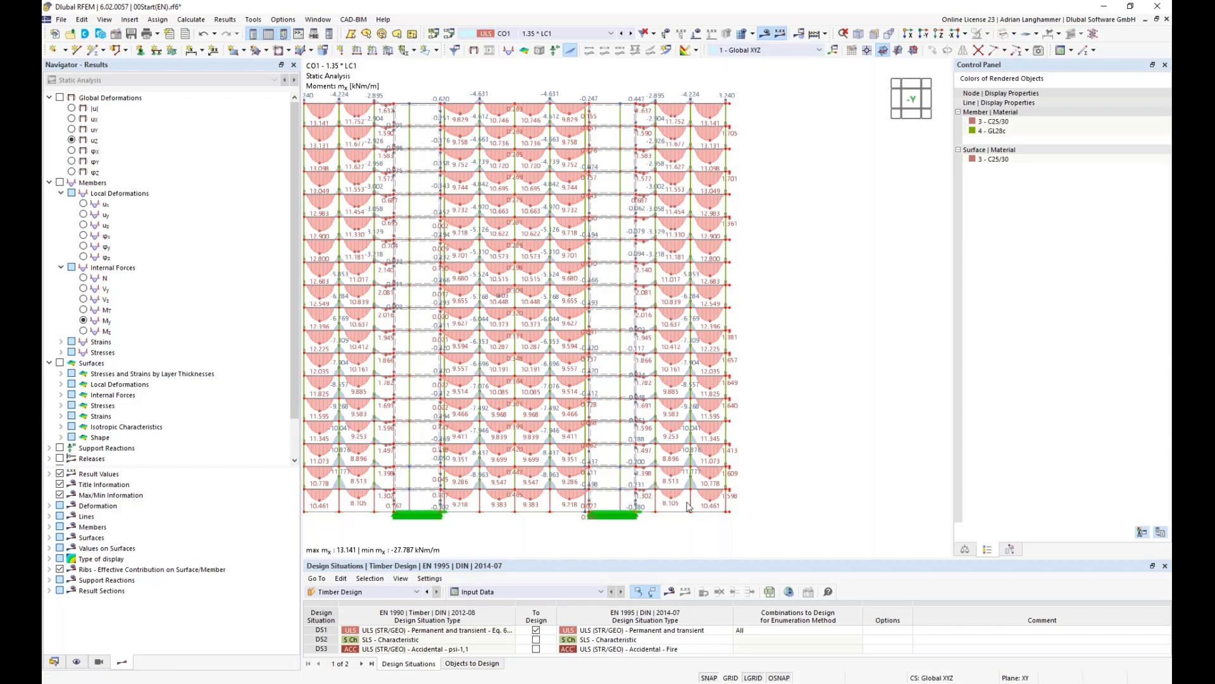
pyautogui.scroll(4, 686, 497)
pyautogui.moveTo(686, 497); pyautogui.dragTo(662, 492, button='middle')
pyautogui.moveTo(675, 547); pyautogui.dragTo(587, 490, button='middle')
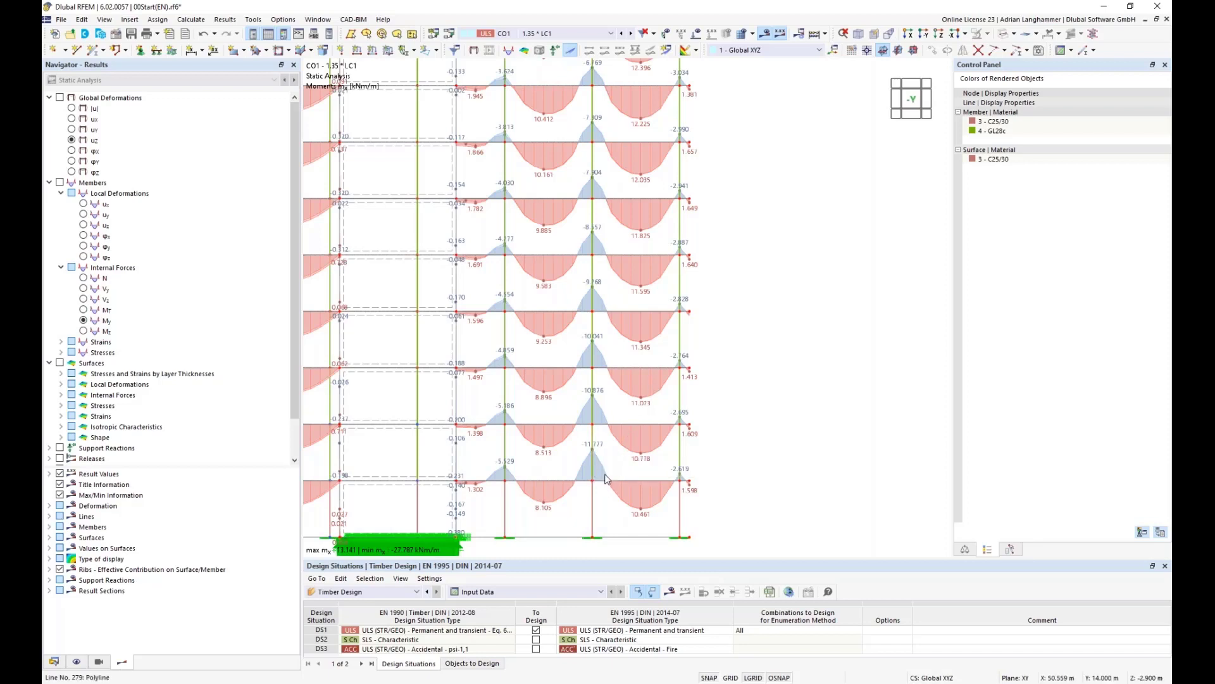
pyautogui.moveTo(762, 278); pyautogui.dragTo(759, 471, button='middle')
pyautogui.moveTo(735, 198); pyautogui.dragTo(733, 429, button='middle')
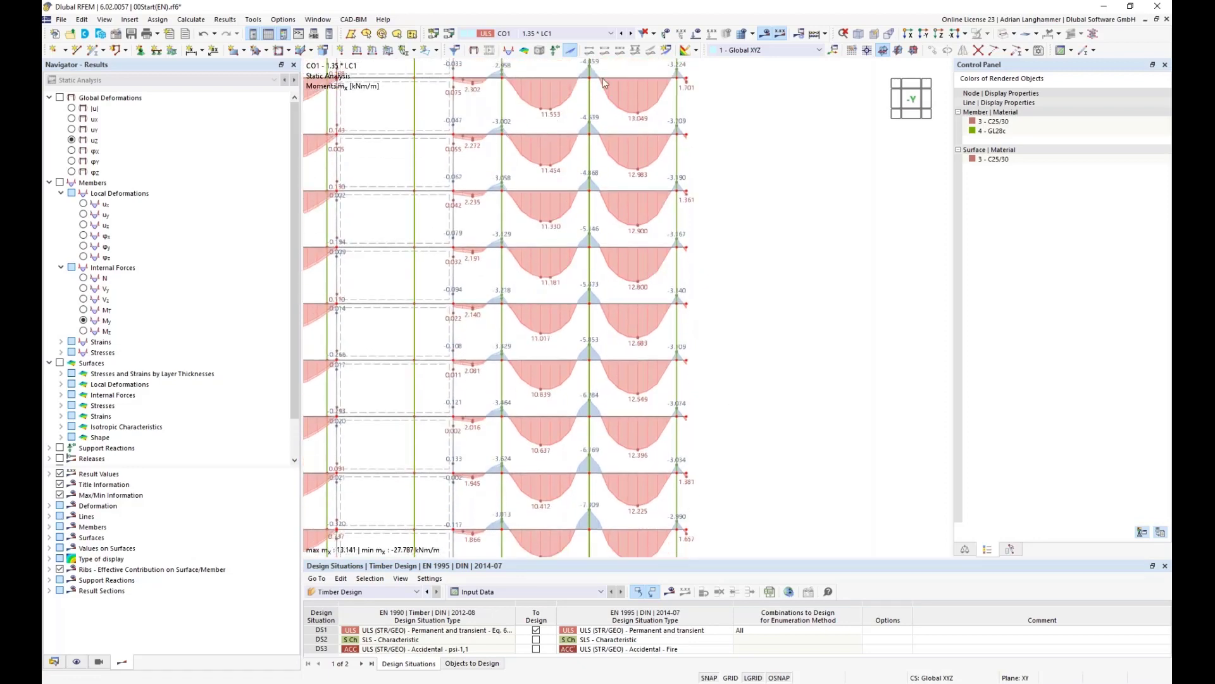
# Step: Examine how the mx moments over the columns and in the end-bay floor spans vary from the lower storeys to the roof
pyautogui.moveTo(746, 364); pyautogui.dragTo(750, 165, button='middle')
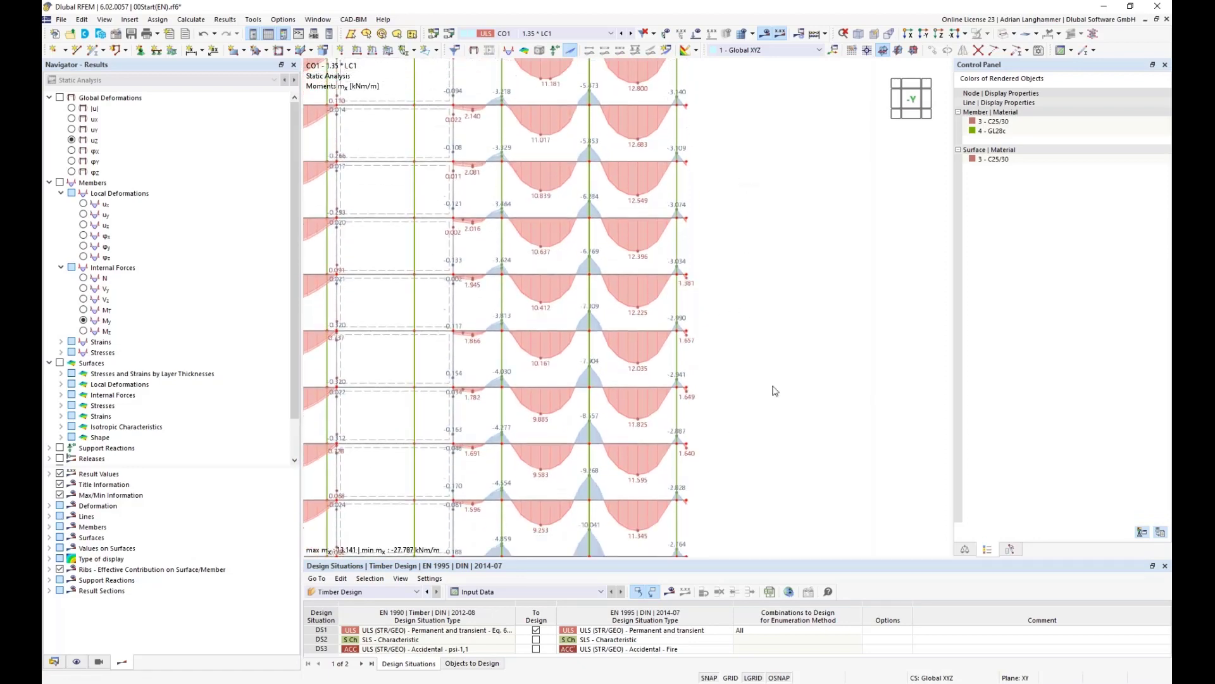
pyautogui.moveTo(774, 387); pyautogui.dragTo(773, 193, button='middle')
pyautogui.moveTo(712, 245); pyautogui.dragTo(711, 429, button='middle')
pyautogui.moveTo(740, 218); pyautogui.dragTo(744, 412, button='middle')
pyautogui.moveTo(775, 219); pyautogui.dragTo(765, 477, button='middle')
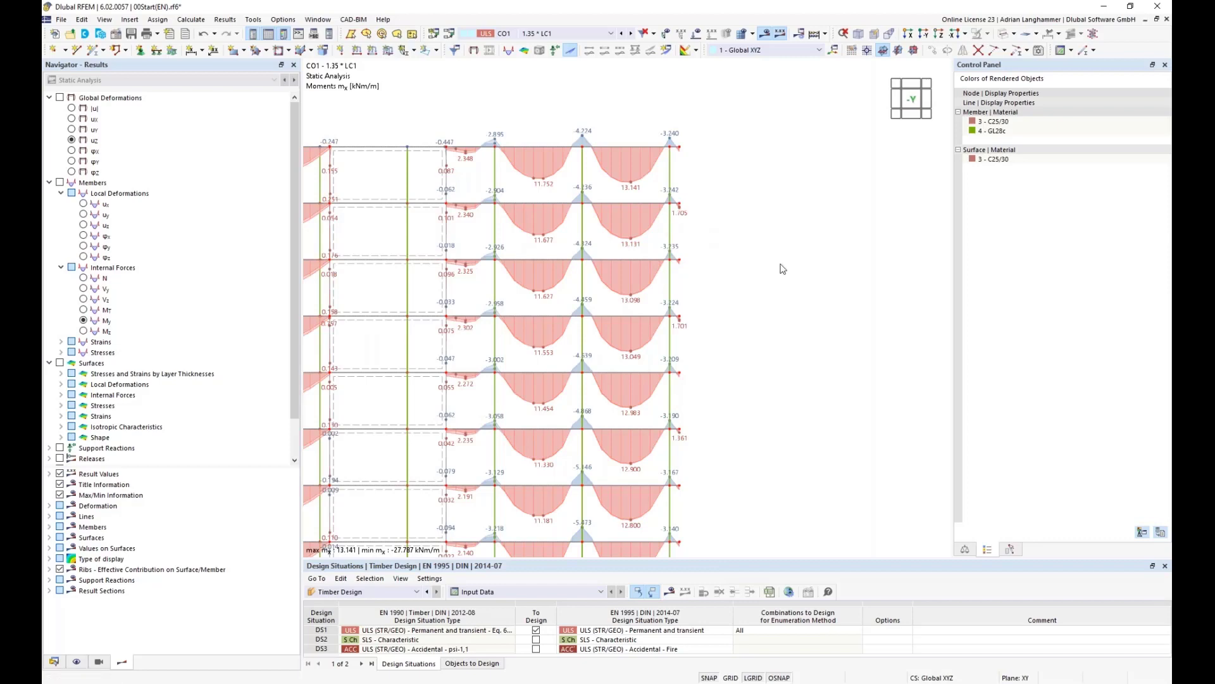
pyautogui.moveTo(780, 262); pyautogui.dragTo(787, 232, button='middle')
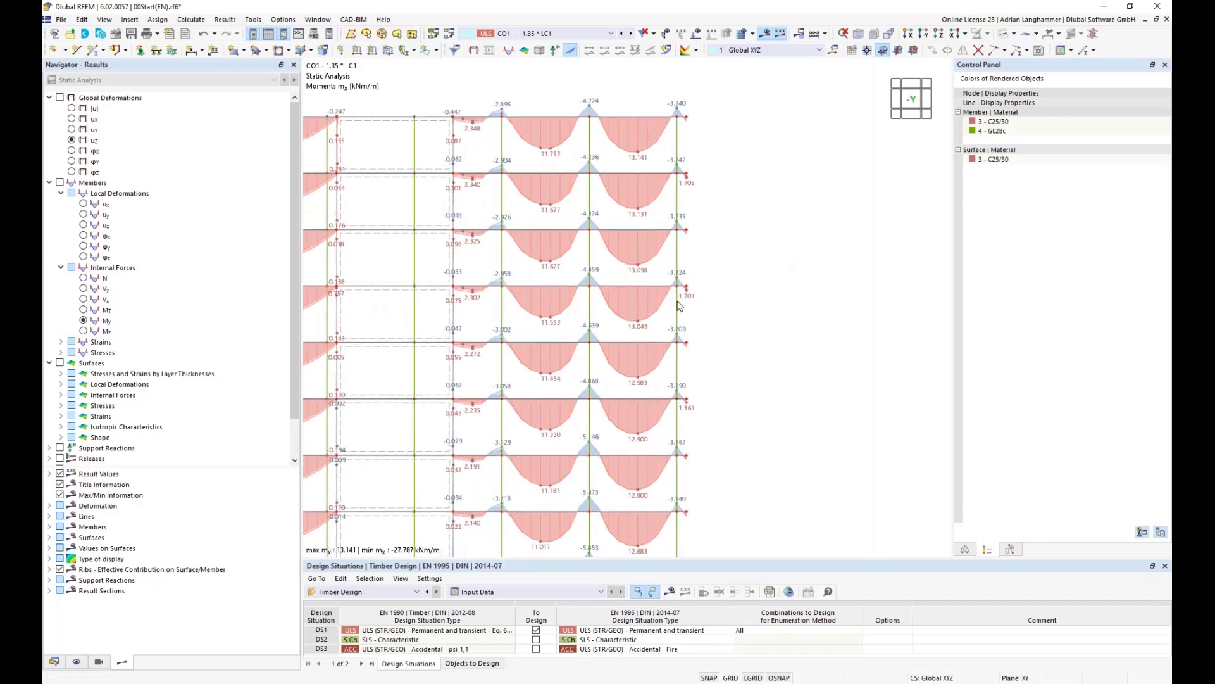
pyautogui.scroll(-2, 735, 319)
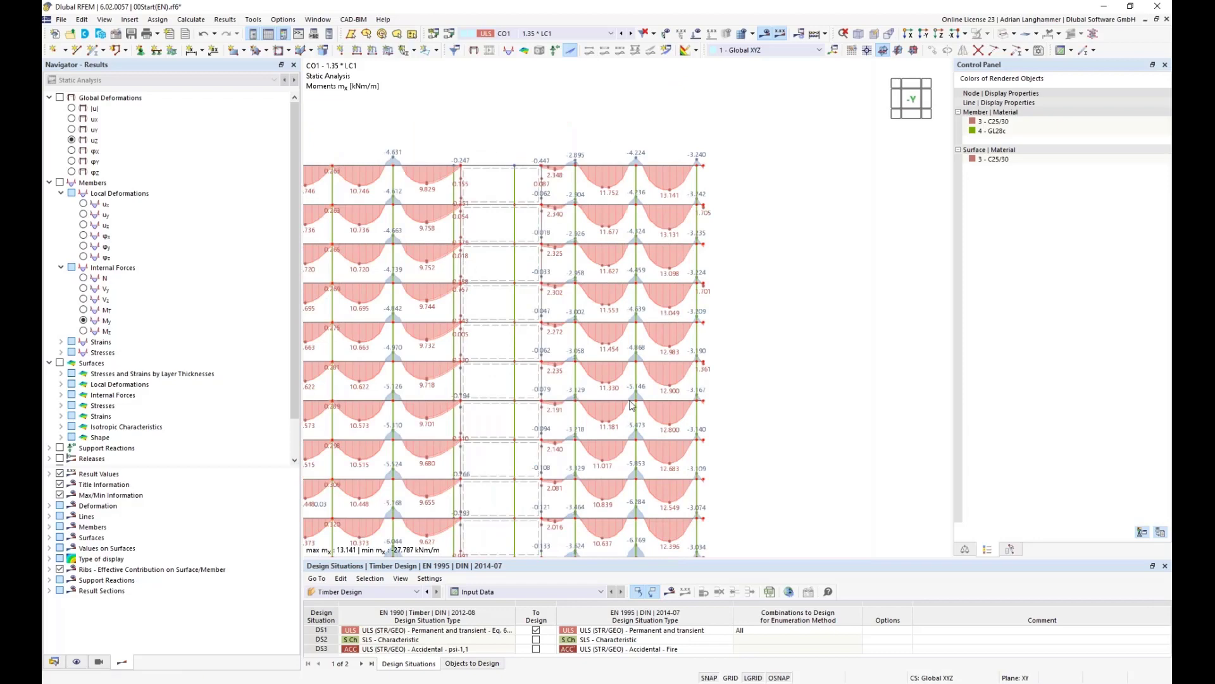
pyautogui.moveTo(757, 348); pyautogui.dragTo(754, 312, button='middle')
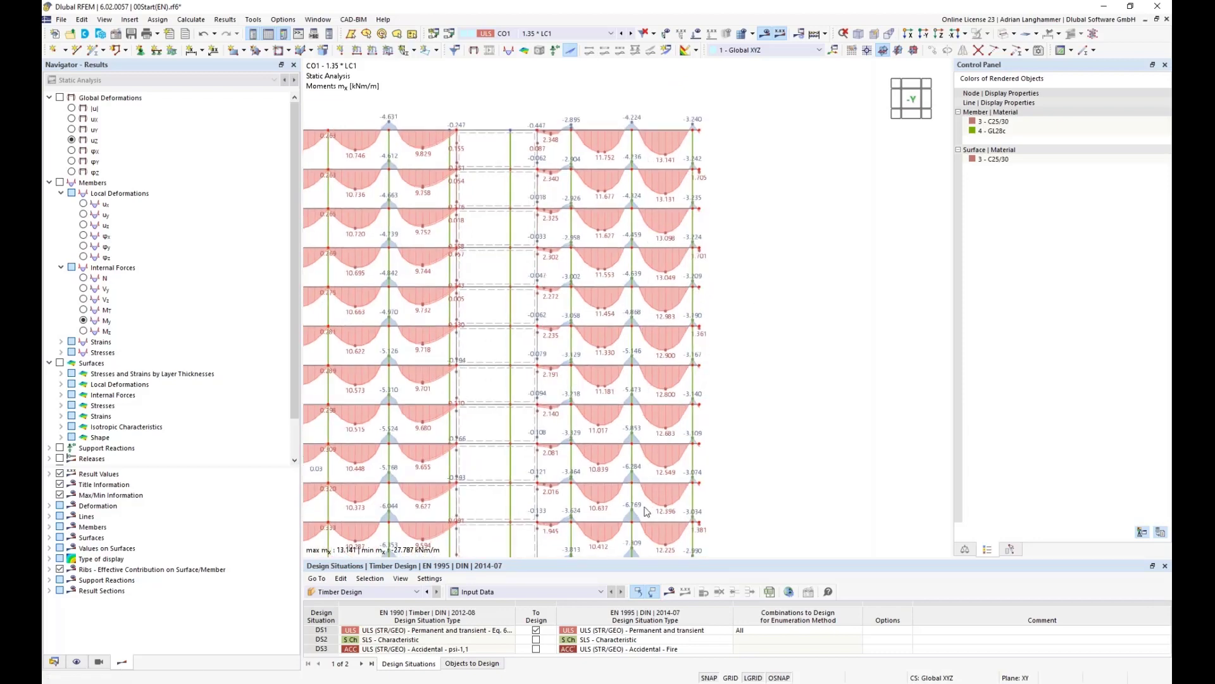
pyautogui.moveTo(780, 403); pyautogui.dragTo(763, 346, button='middle')
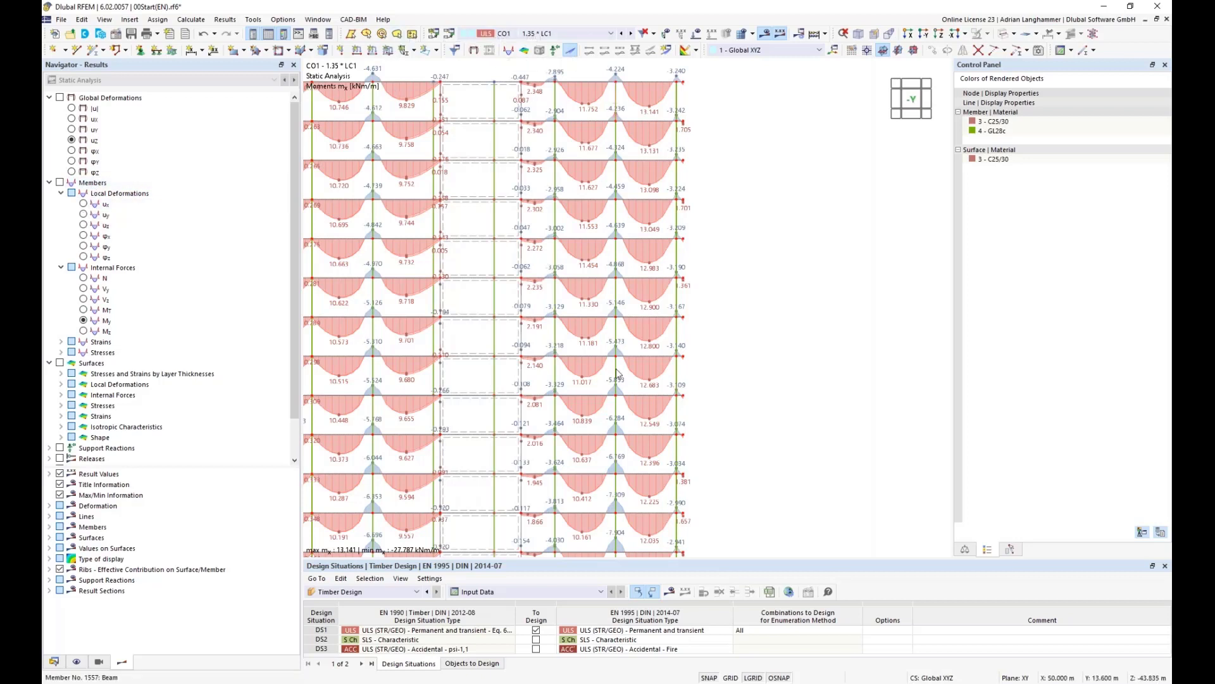
# Step: Display the members' local deformation ux and hide the result section diagrams to inspect the axial displacement of the columns over the building height
pyautogui.click(83, 205)
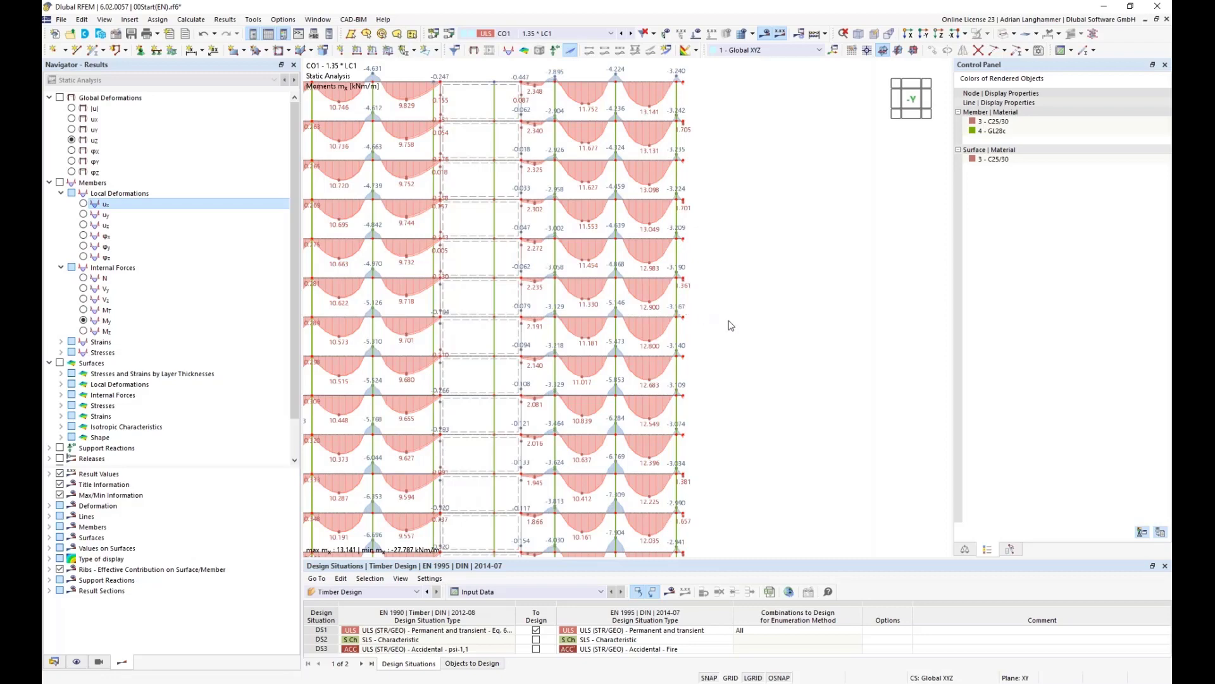
pyautogui.scroll(-1, 768, 353)
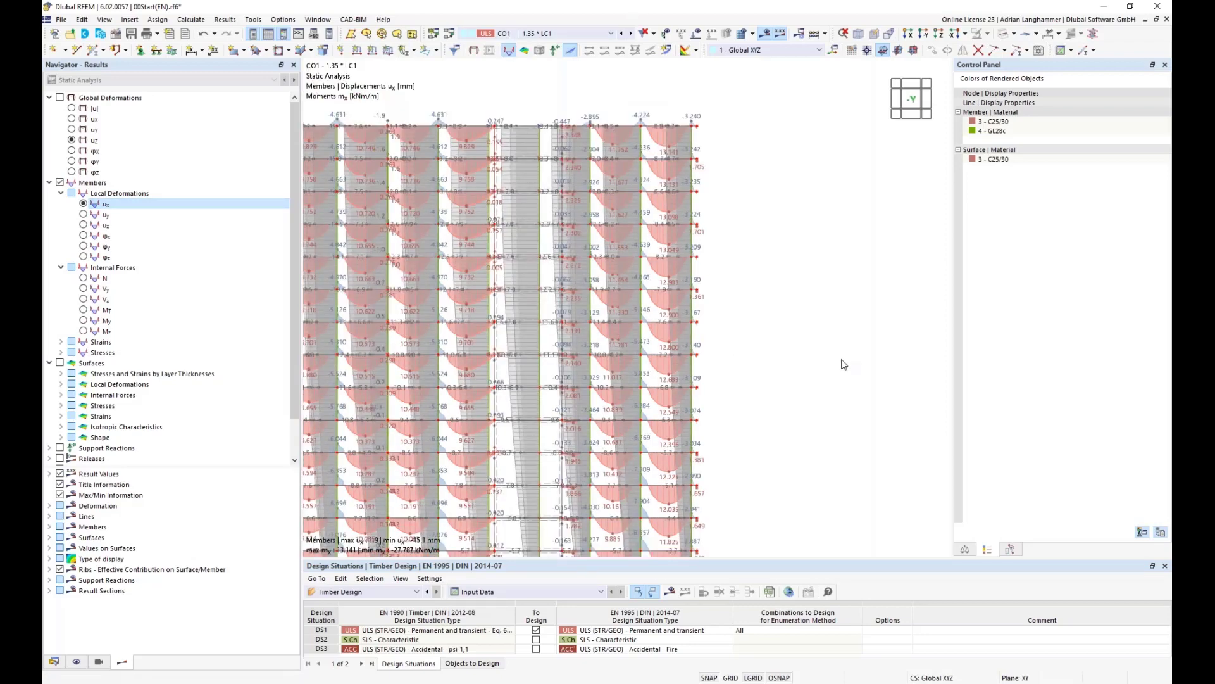
pyautogui.moveTo(839, 342); pyautogui.dragTo(835, 301, button='middle')
pyautogui.moveTo(750, 452); pyautogui.dragTo(754, 405, button='middle')
pyautogui.scroll(-1, 754, 405)
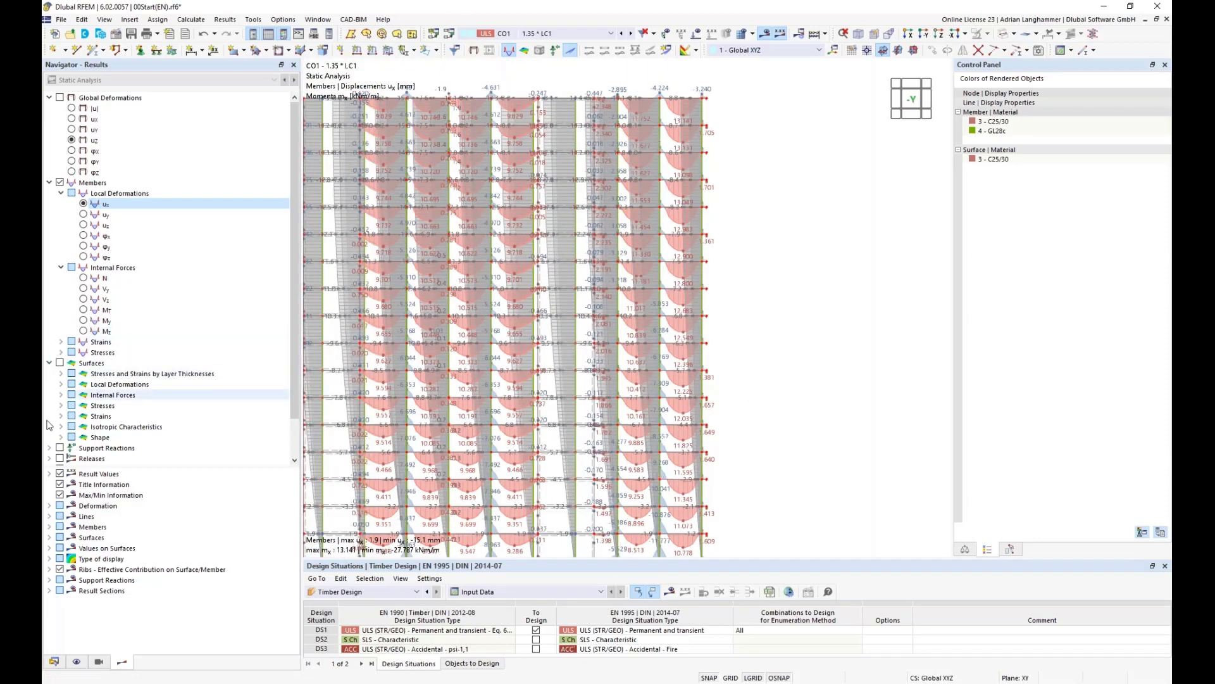
pyautogui.scroll(-2, 61, 443)
pyautogui.click(60, 448)
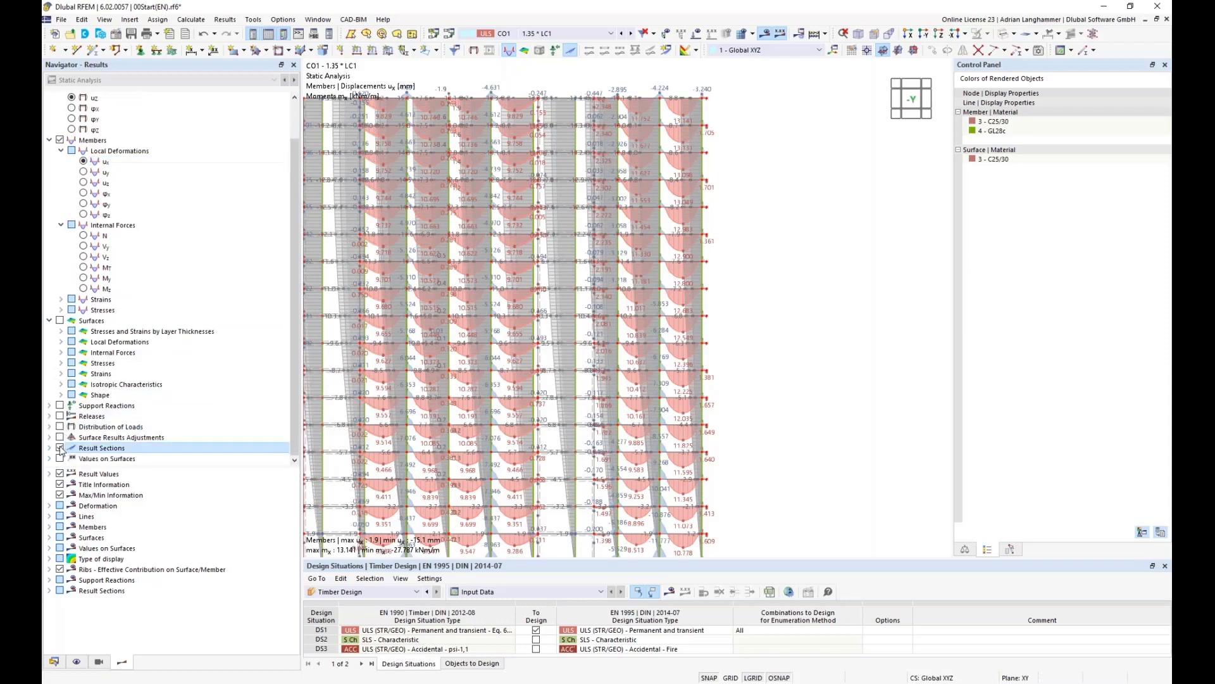
pyautogui.click(60, 448)
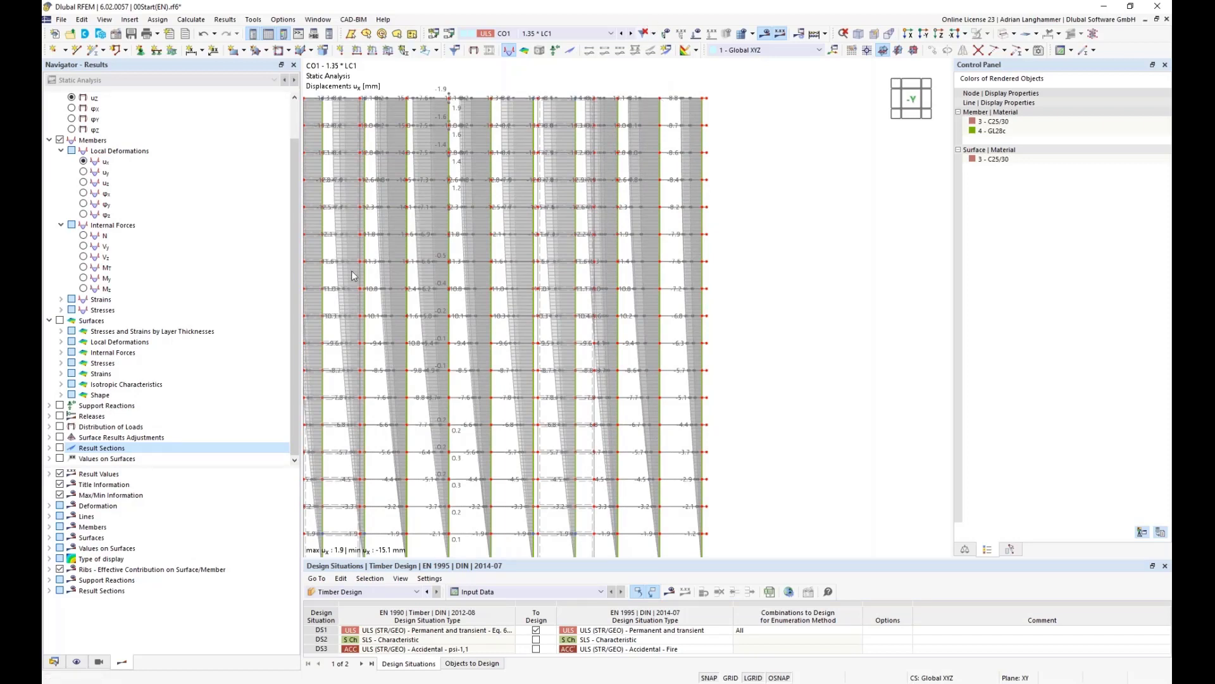
# Step: Show the result section diagrams again without the member results, and compare the mx moments across all bays and storeys of the building
pyautogui.click(60, 448)
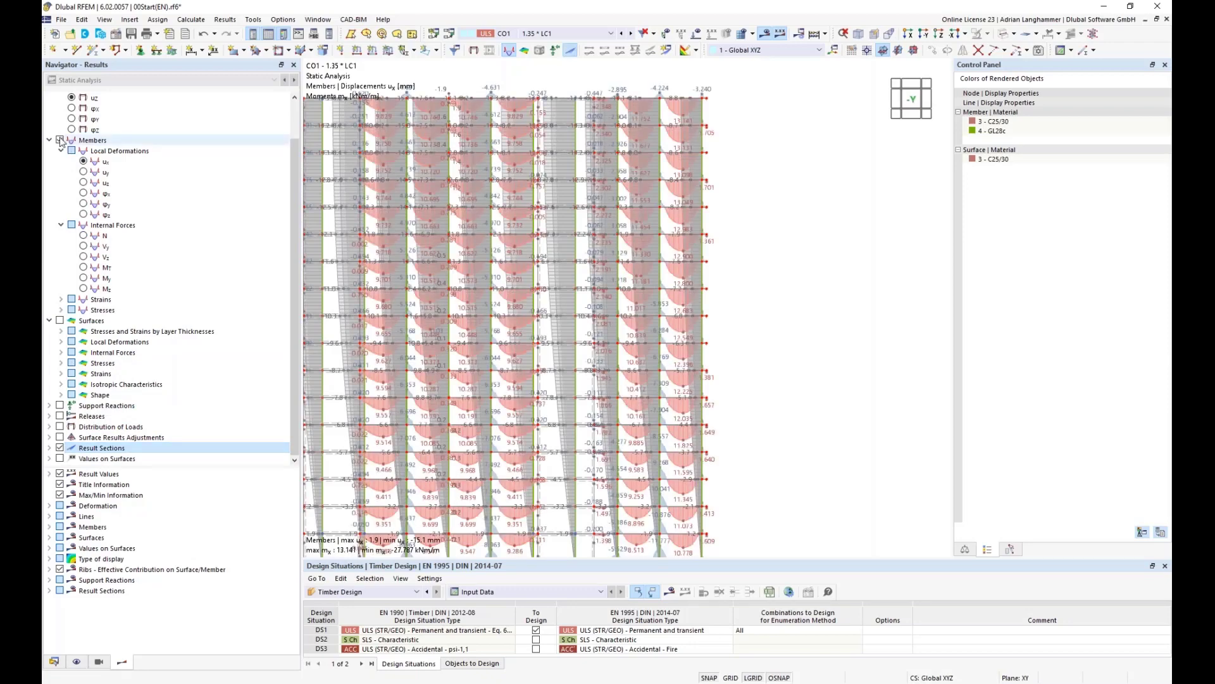
pyautogui.click(60, 140)
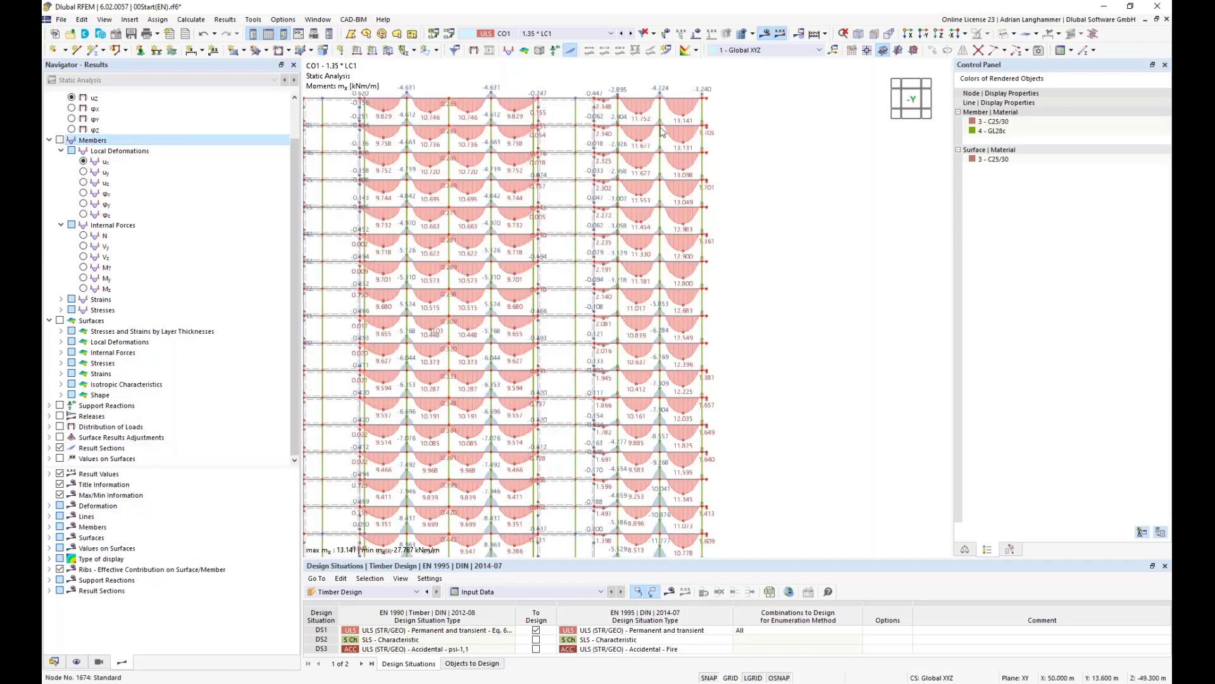
pyautogui.scroll(1, 633, 100)
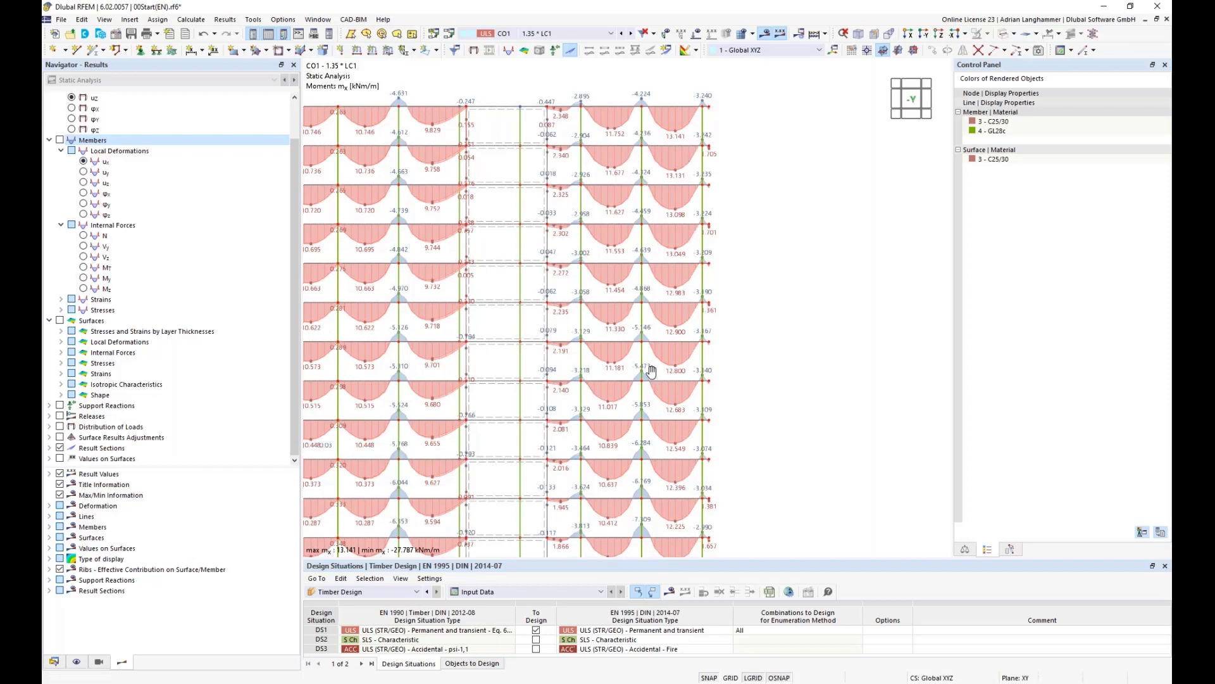
pyautogui.moveTo(650, 129); pyautogui.dragTo(635, 113, button='middle')
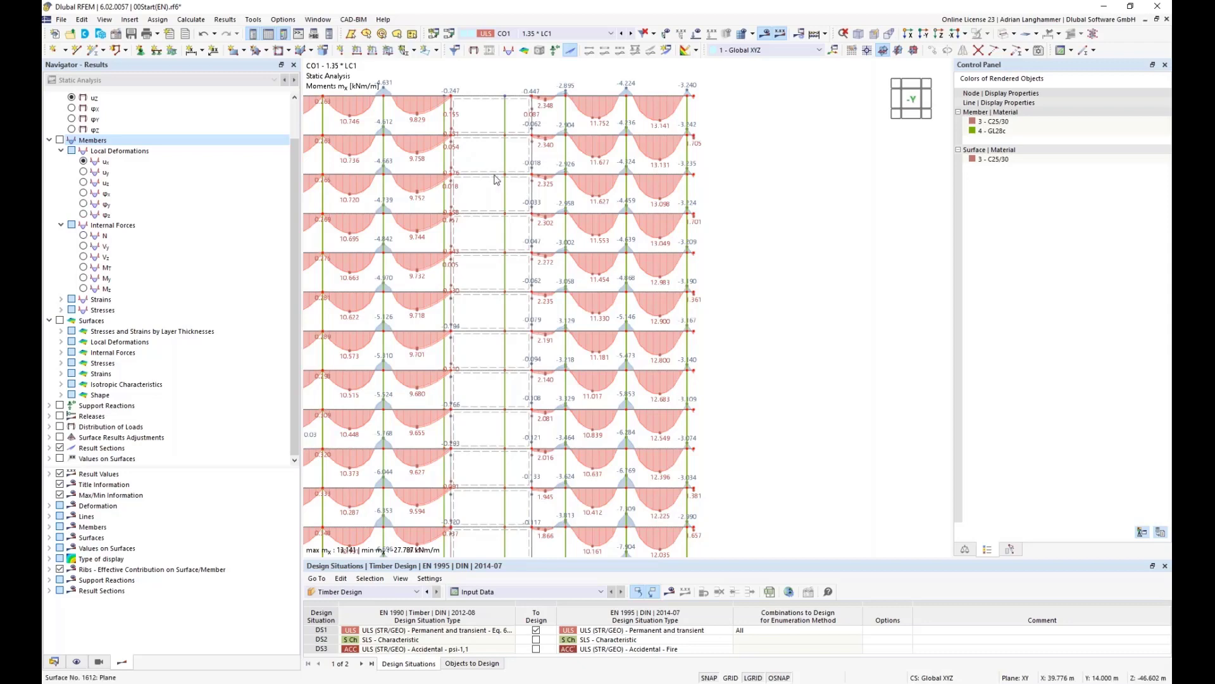
pyautogui.moveTo(787, 256); pyautogui.dragTo(774, 255, button='middle')
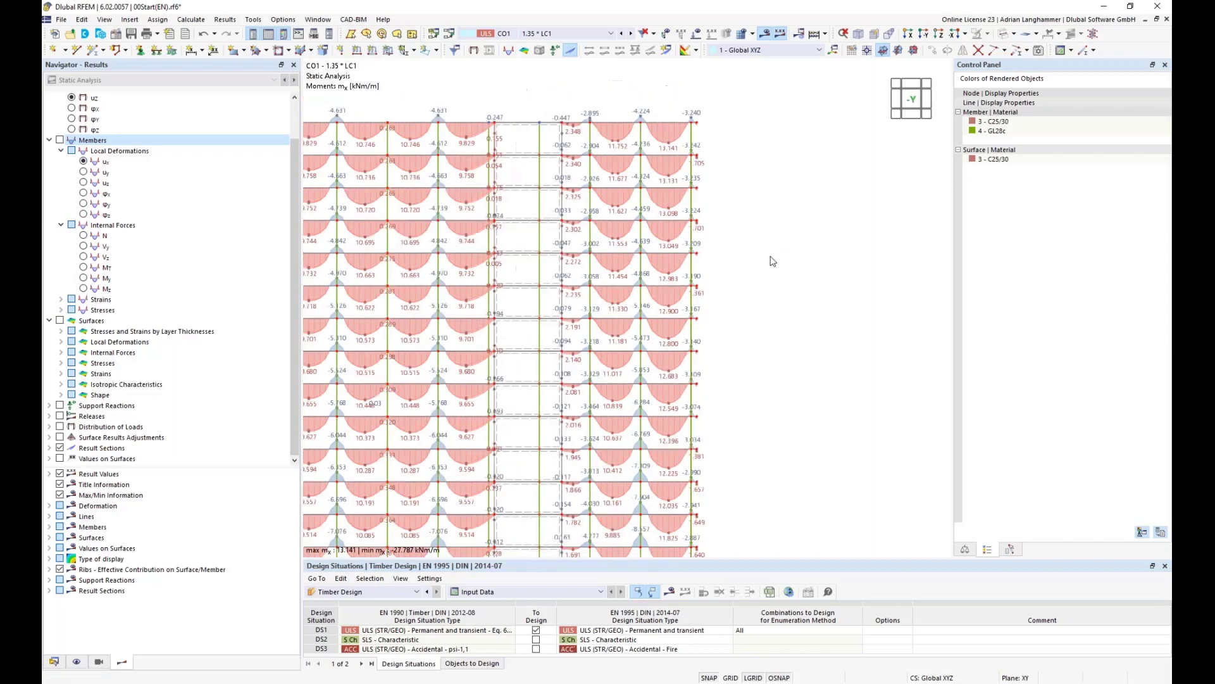
pyautogui.scroll(-3, 764, 260)
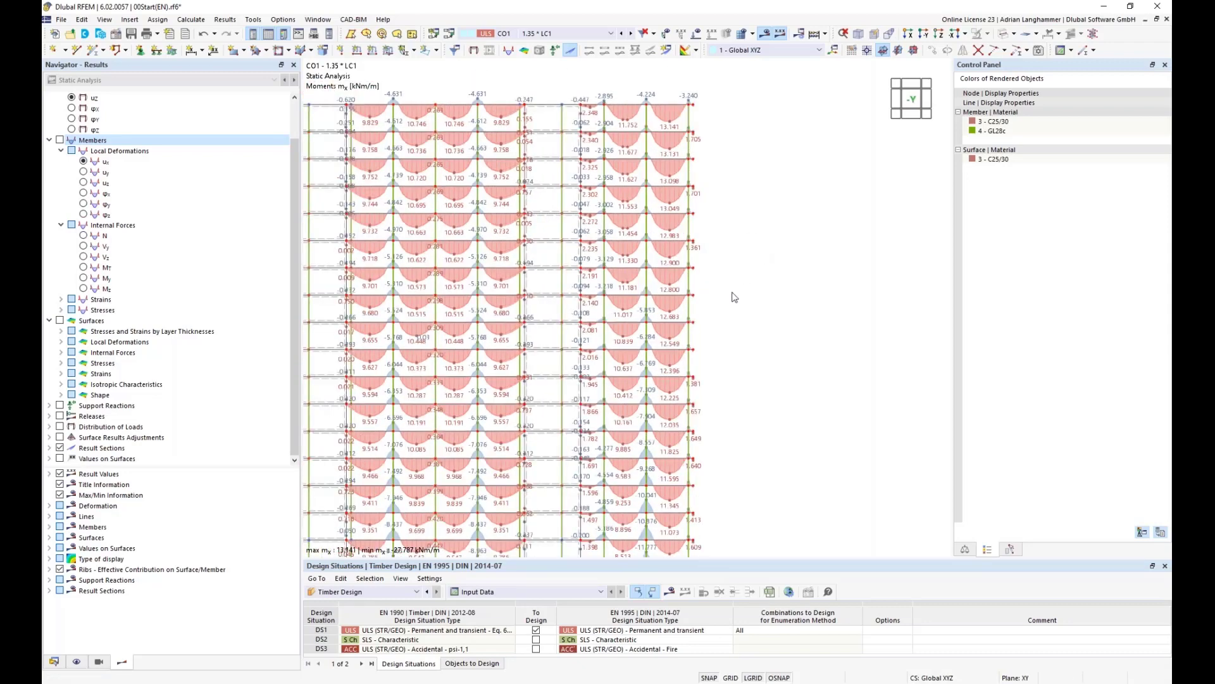
pyautogui.scroll(-2, 730, 279)
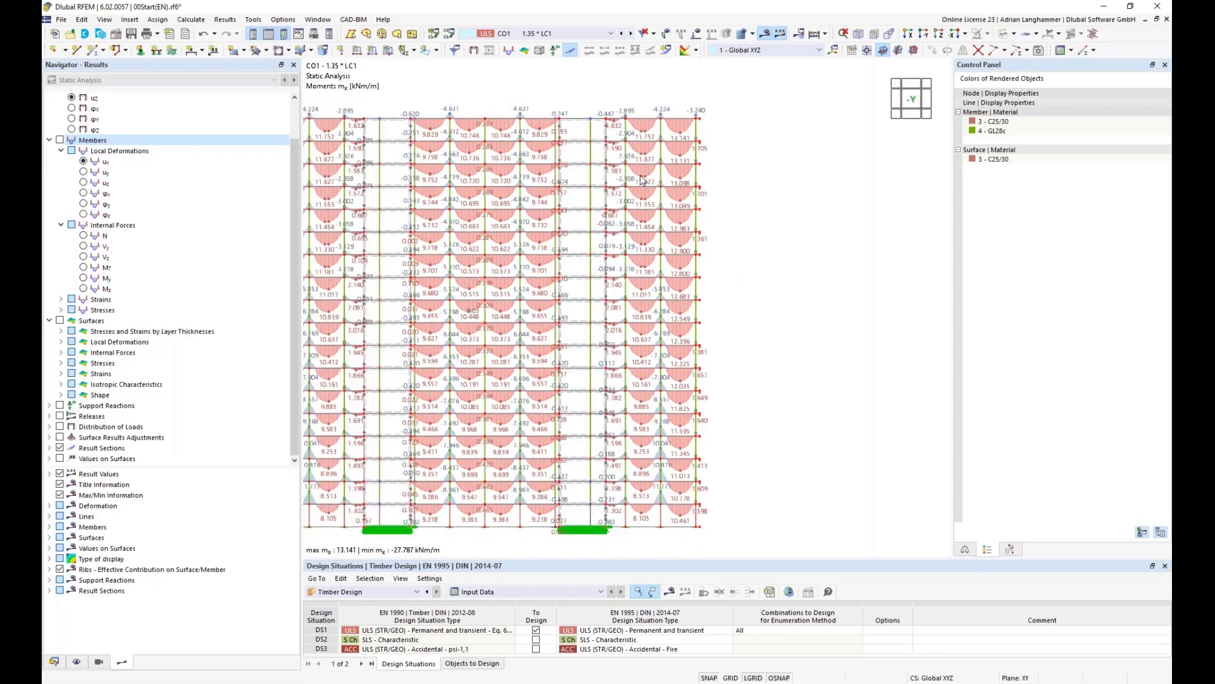
pyautogui.moveTo(778, 258); pyautogui.dragTo(836, 204, button='middle')
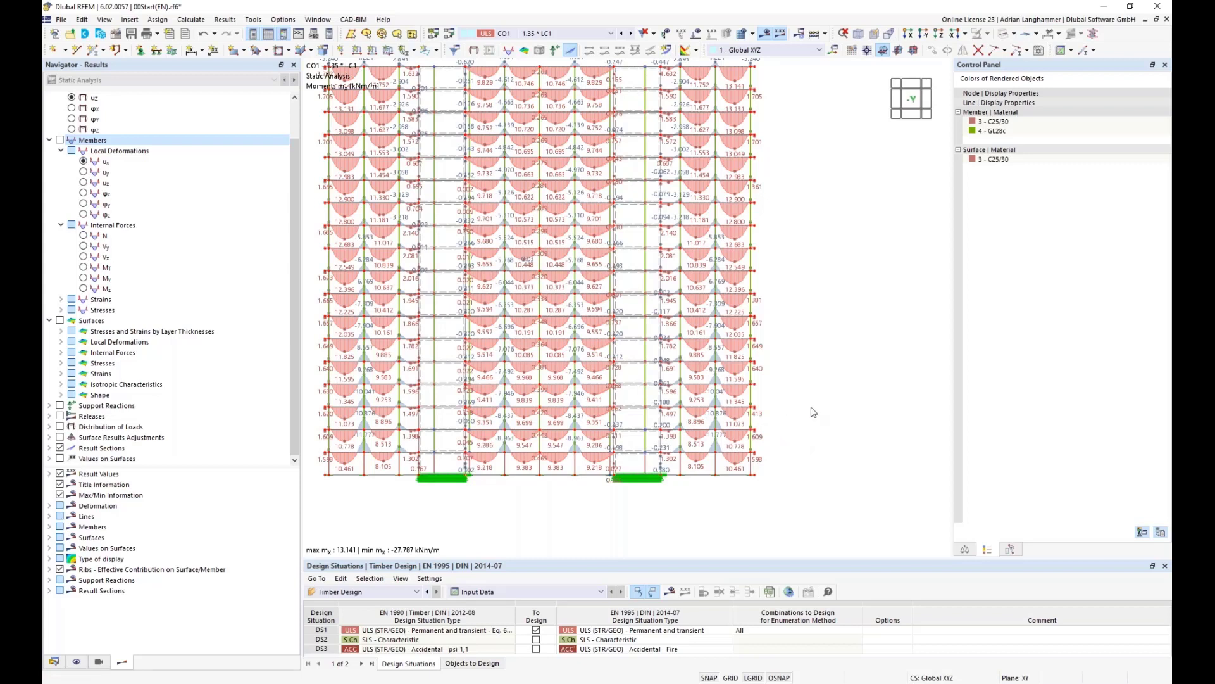
pyautogui.moveTo(810, 404); pyautogui.dragTo(774, 435, button='middle')
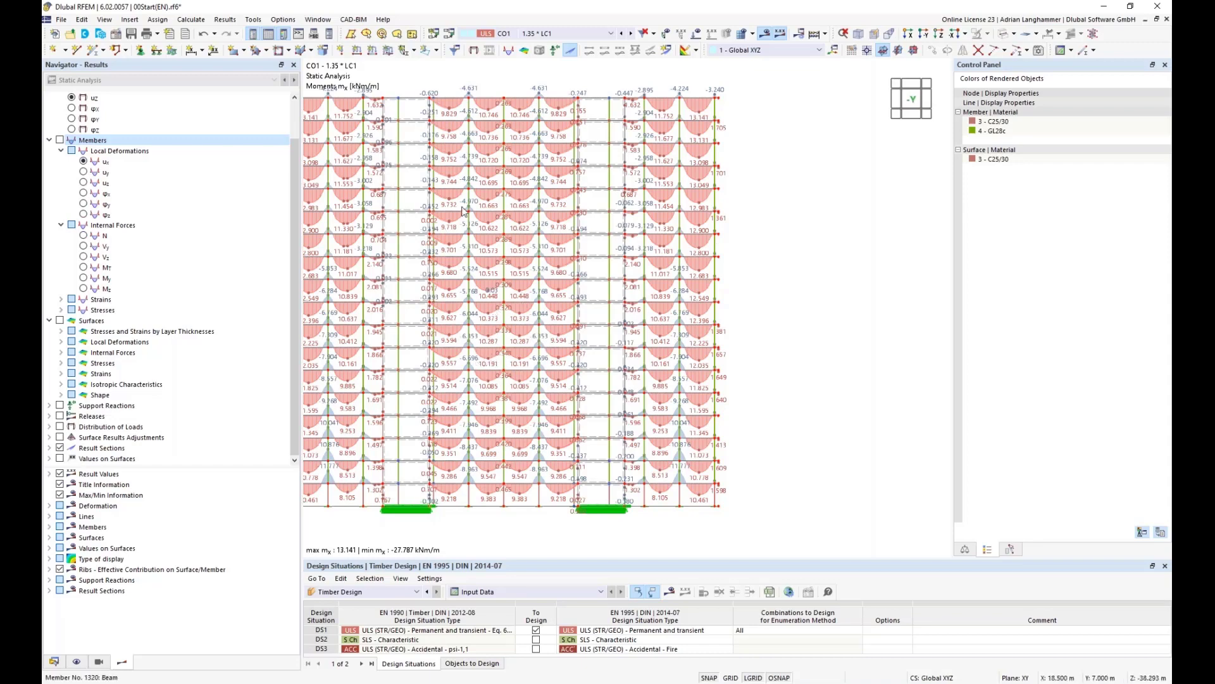
pyautogui.moveTo(793, 344); pyautogui.dragTo(771, 354, button='middle')
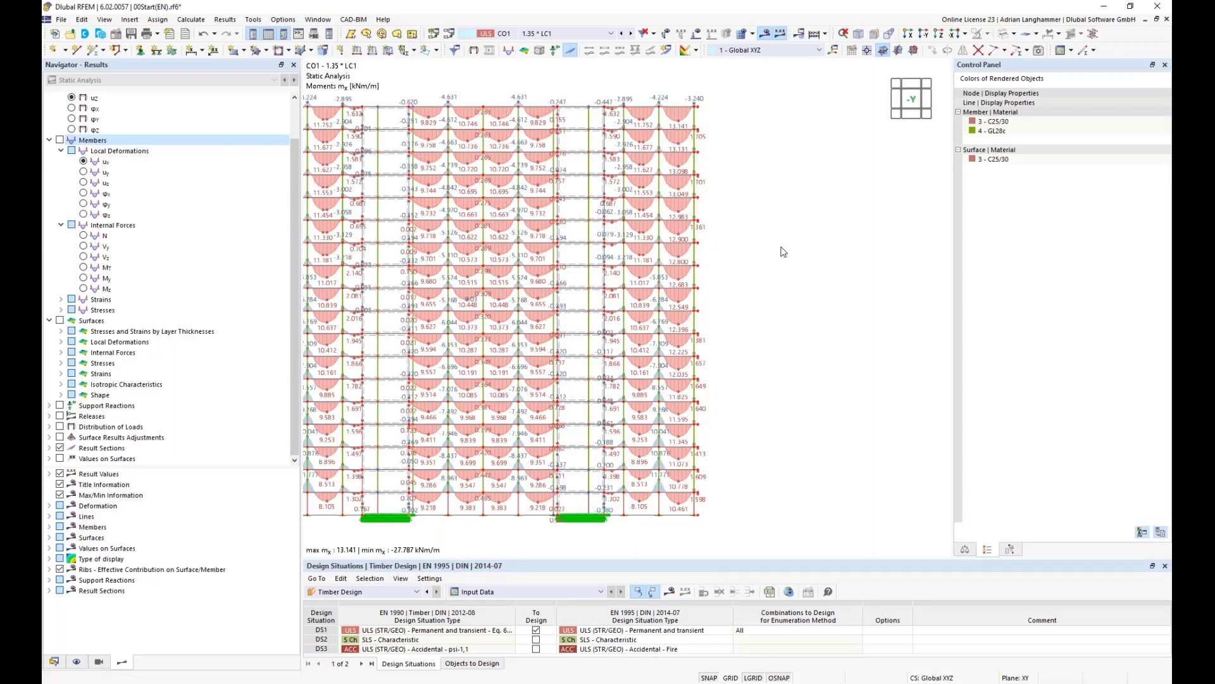
pyautogui.moveTo(782, 250); pyautogui.dragTo(859, 235, button='middle')
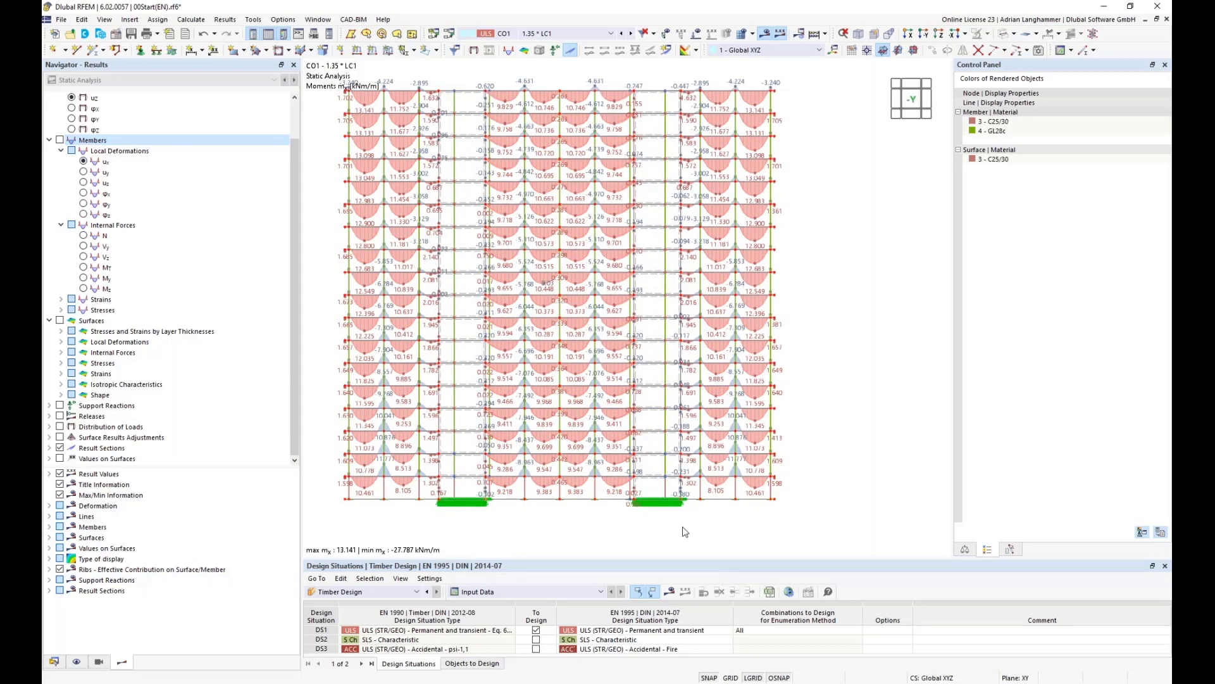
pyautogui.hotkey('alt', 'Tab')
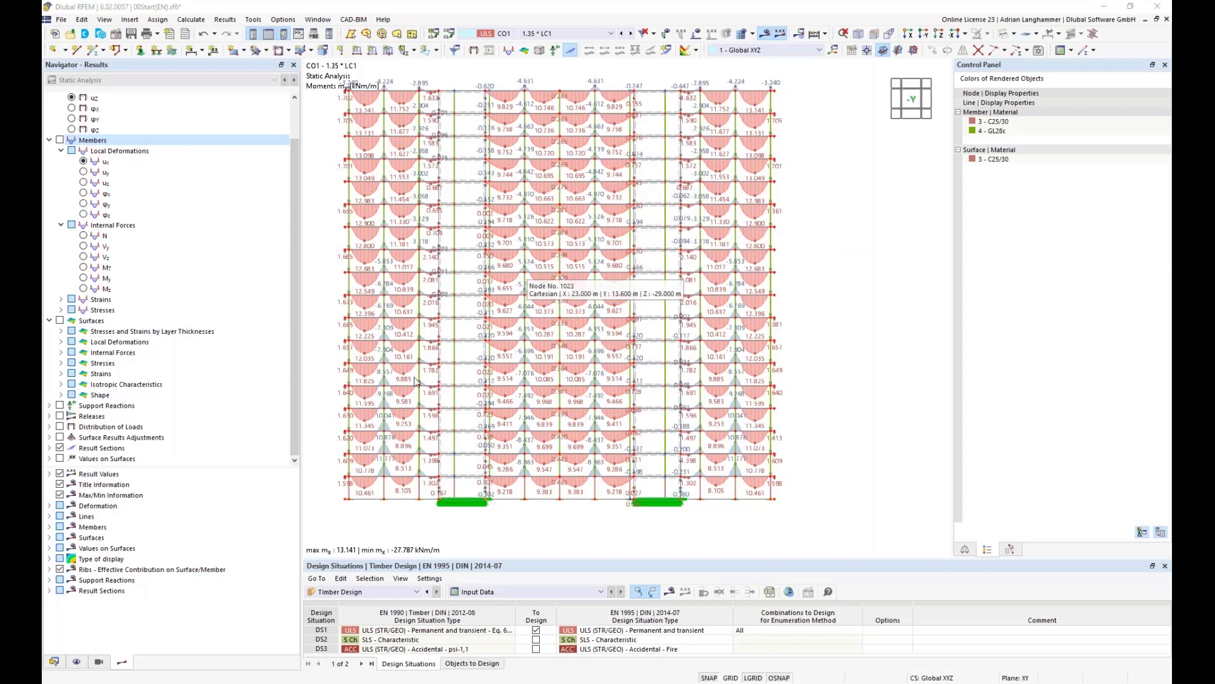
# Step: Activate the Construction Stages Analysis (CSA) add-on in the base data of the 00Start(EN) model
pyautogui.click(54, 662)
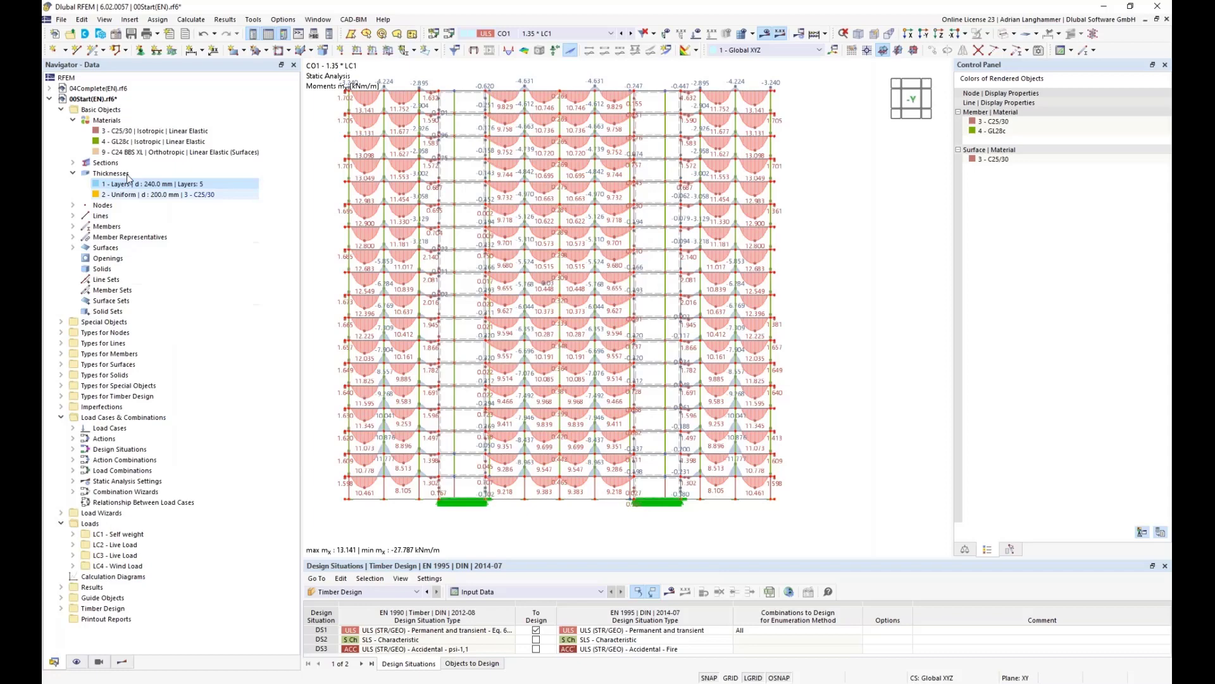
pyautogui.rightClick(87, 100)
pyautogui.click(116, 109)
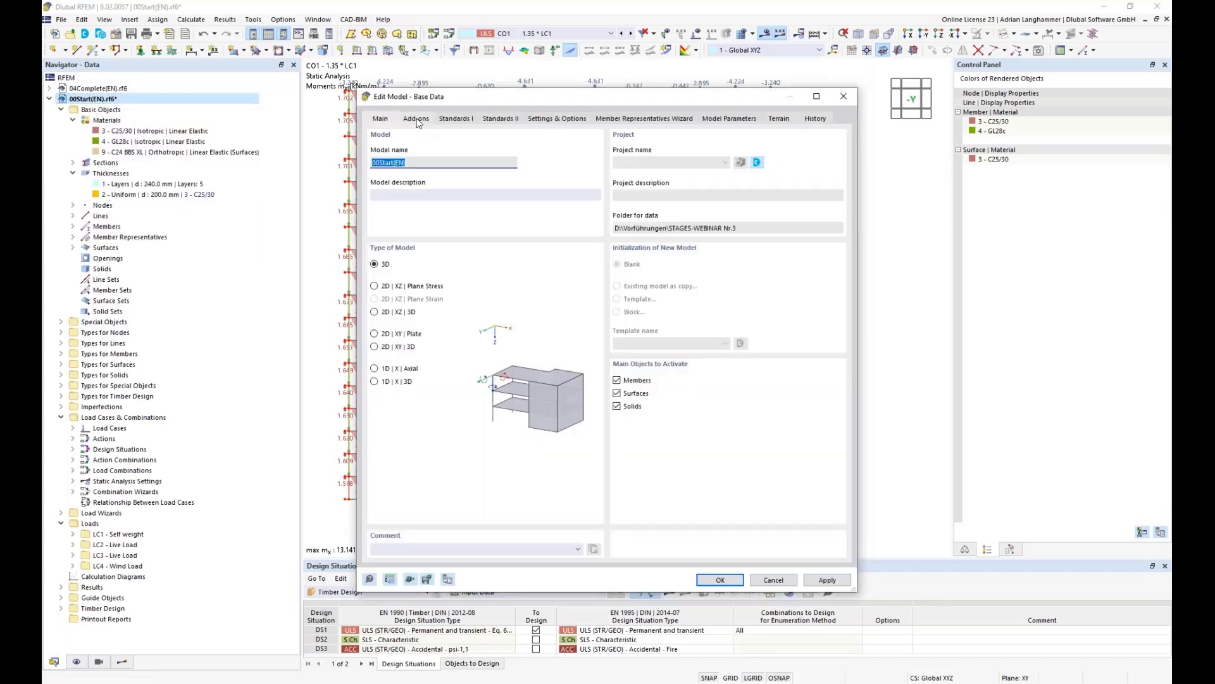
pyautogui.click(421, 119)
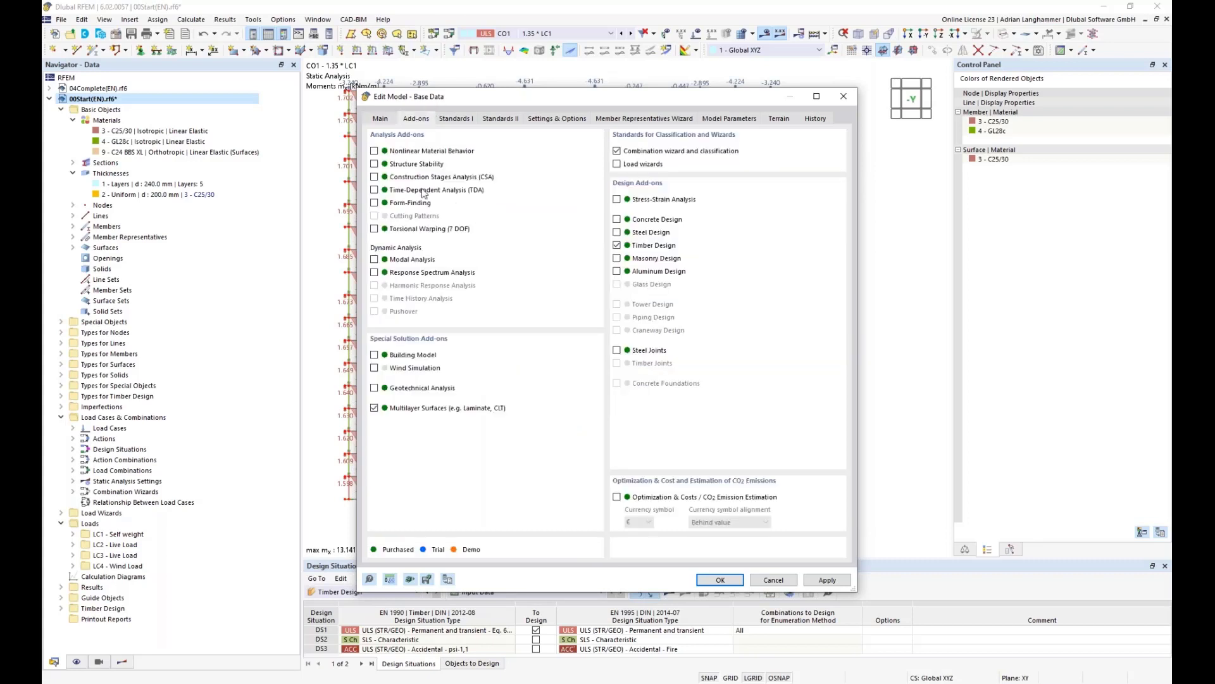
pyautogui.click(375, 177)
pyautogui.click(725, 583)
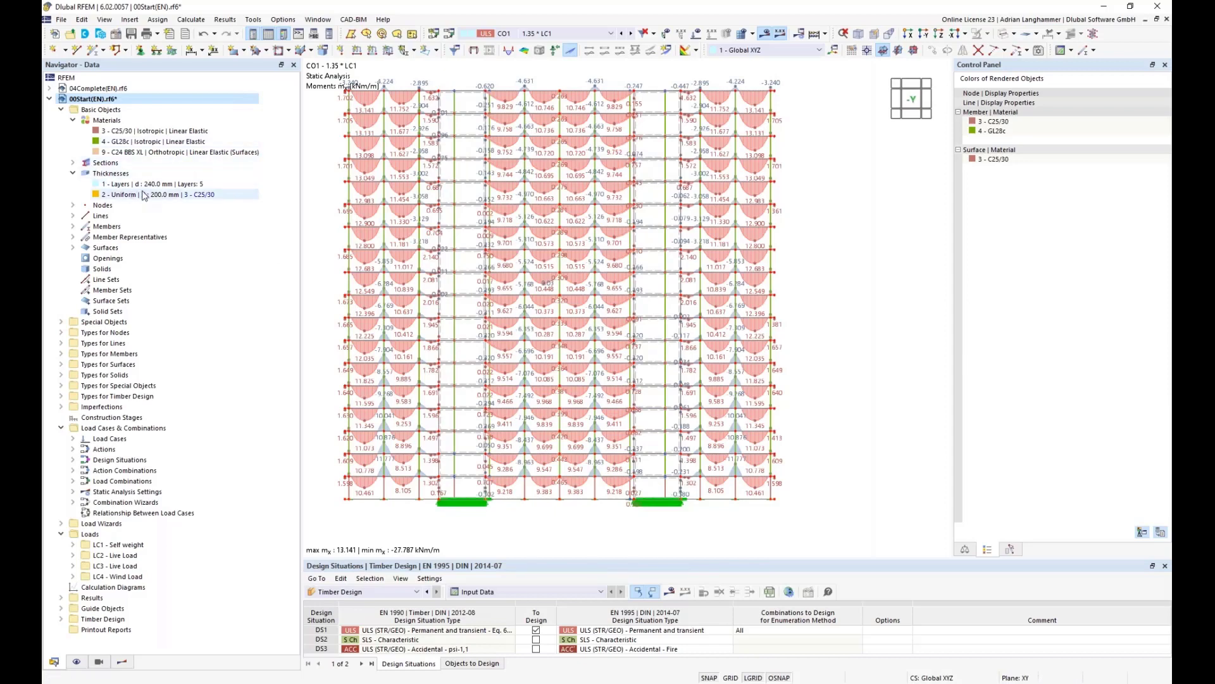
# Step: Create a start construction stage and add three following stages, each continuing from the previous one
pyautogui.click(113, 417)
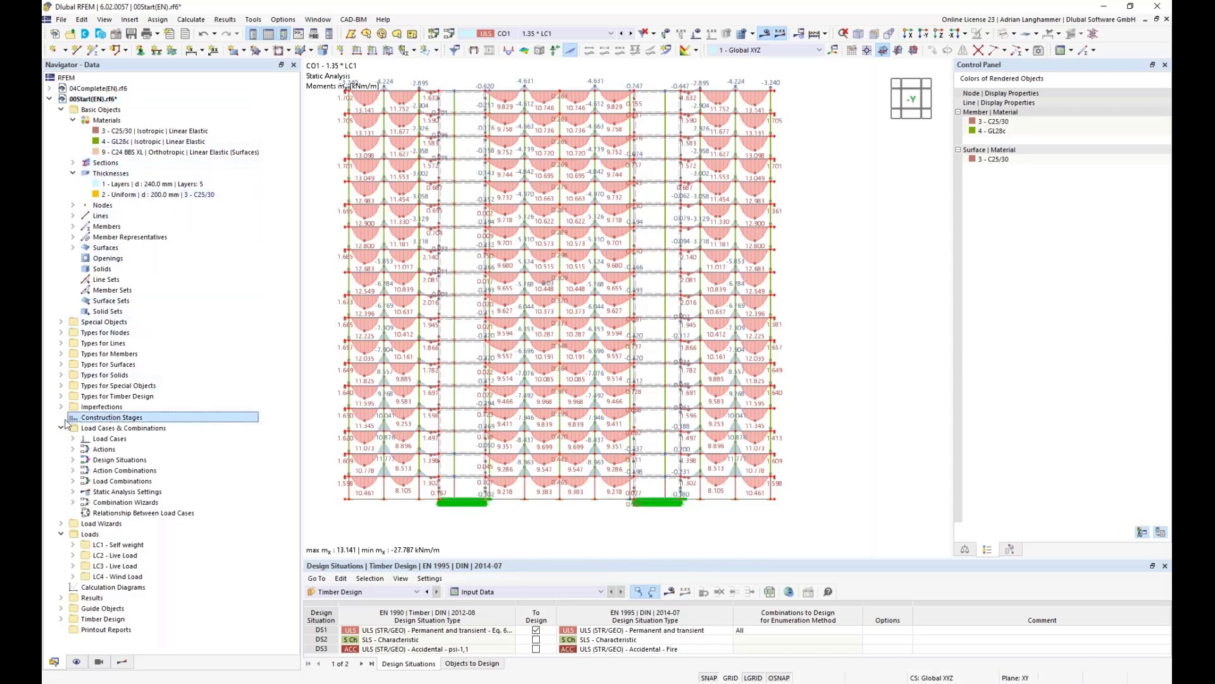
pyautogui.rightClick(106, 419)
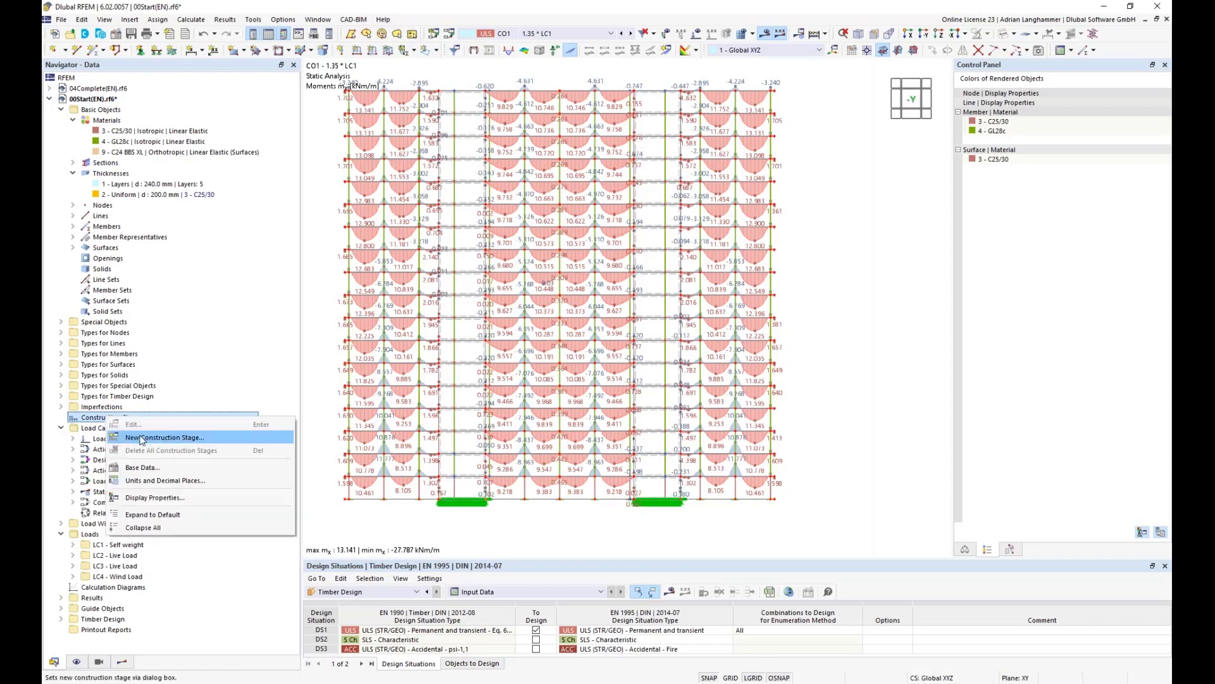
pyautogui.rightClick(94, 419)
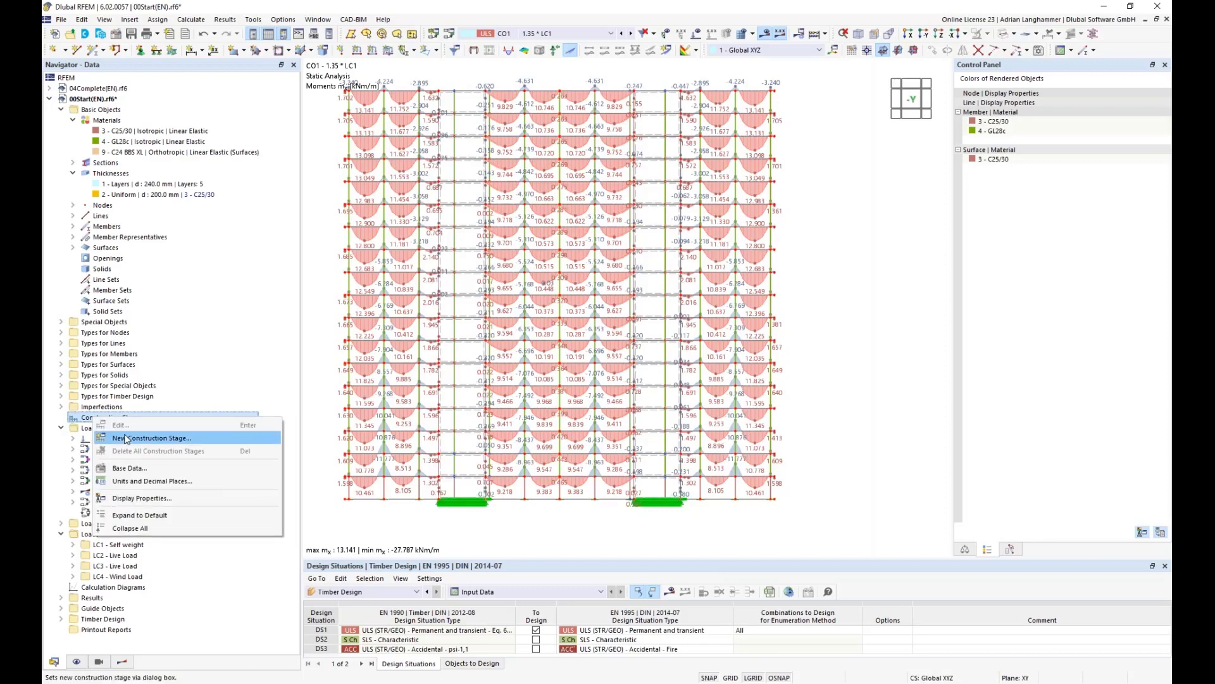
pyautogui.click(125, 438)
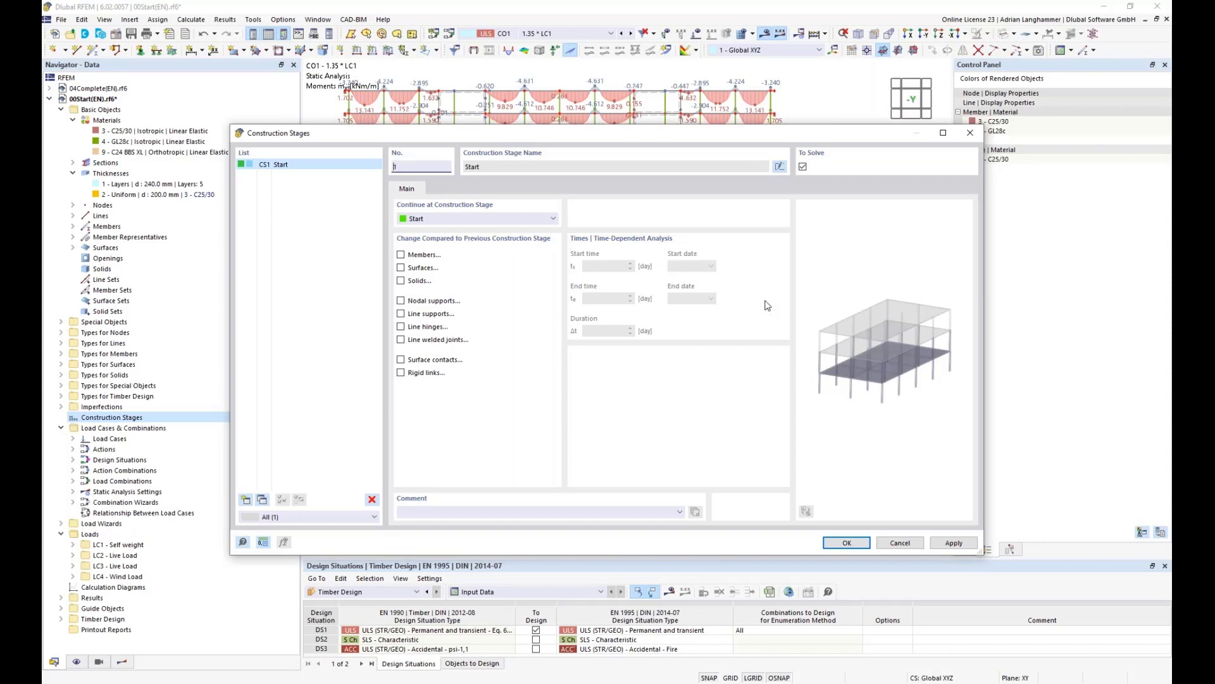
pyautogui.moveTo(623, 134); pyautogui.dragTo(627, 131)
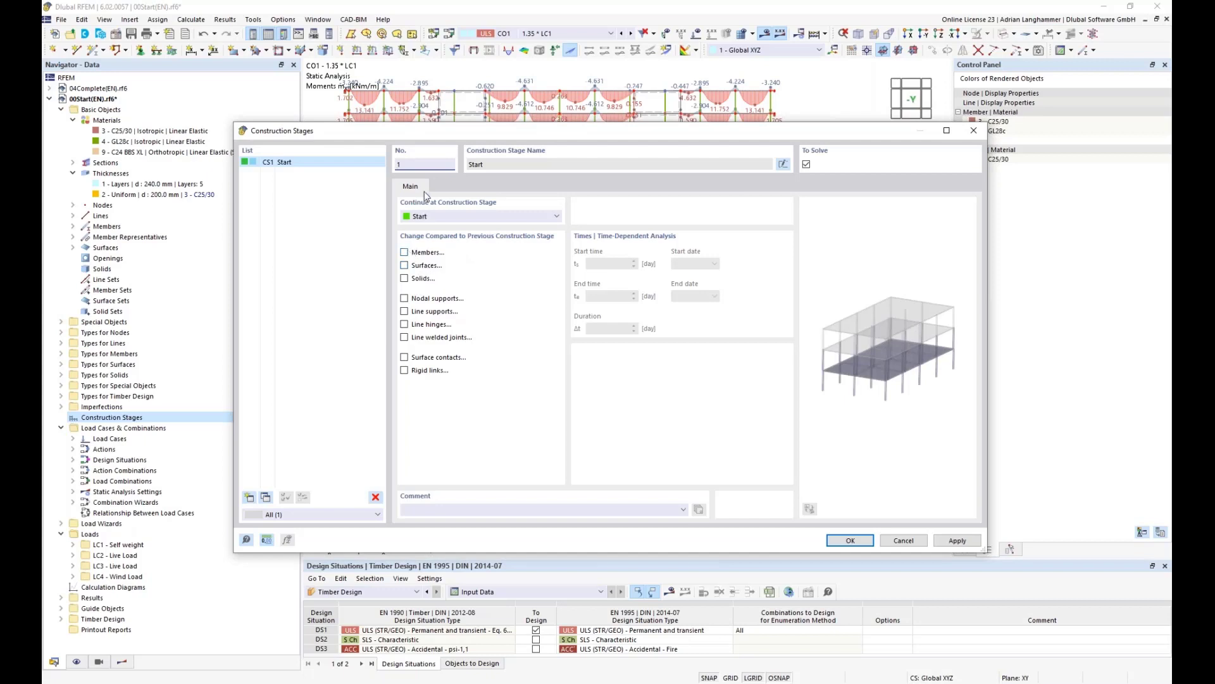
pyautogui.click(249, 497)
pyautogui.click(248, 498)
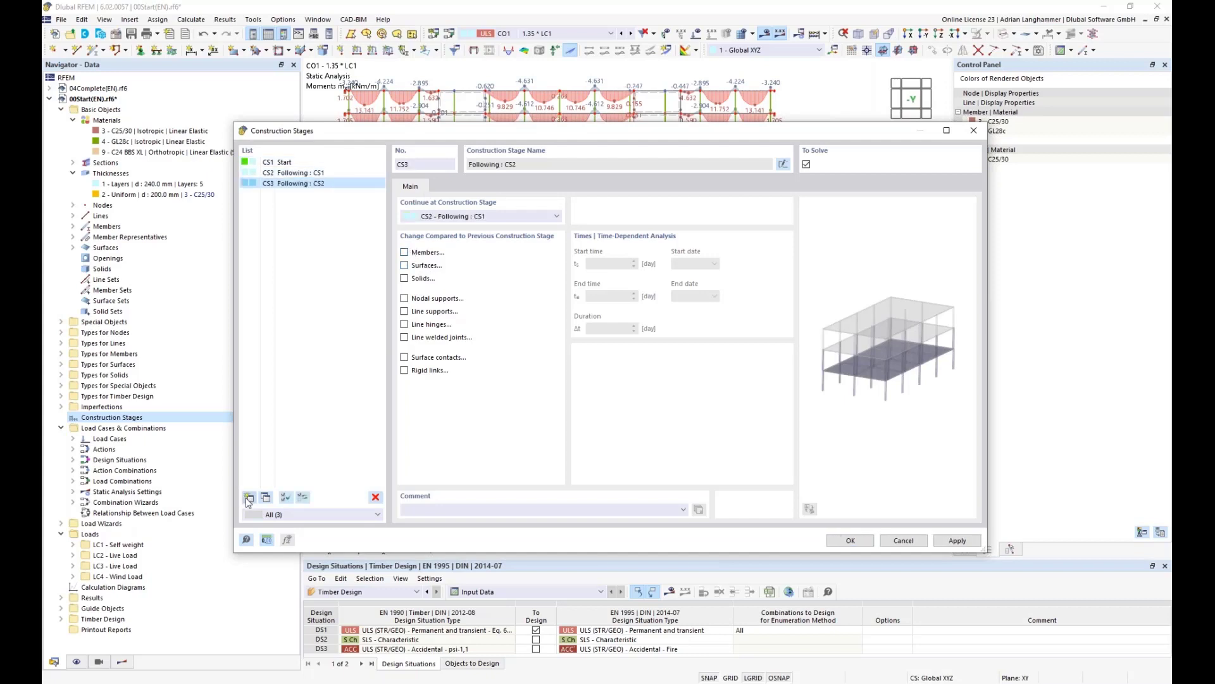
pyautogui.click(248, 497)
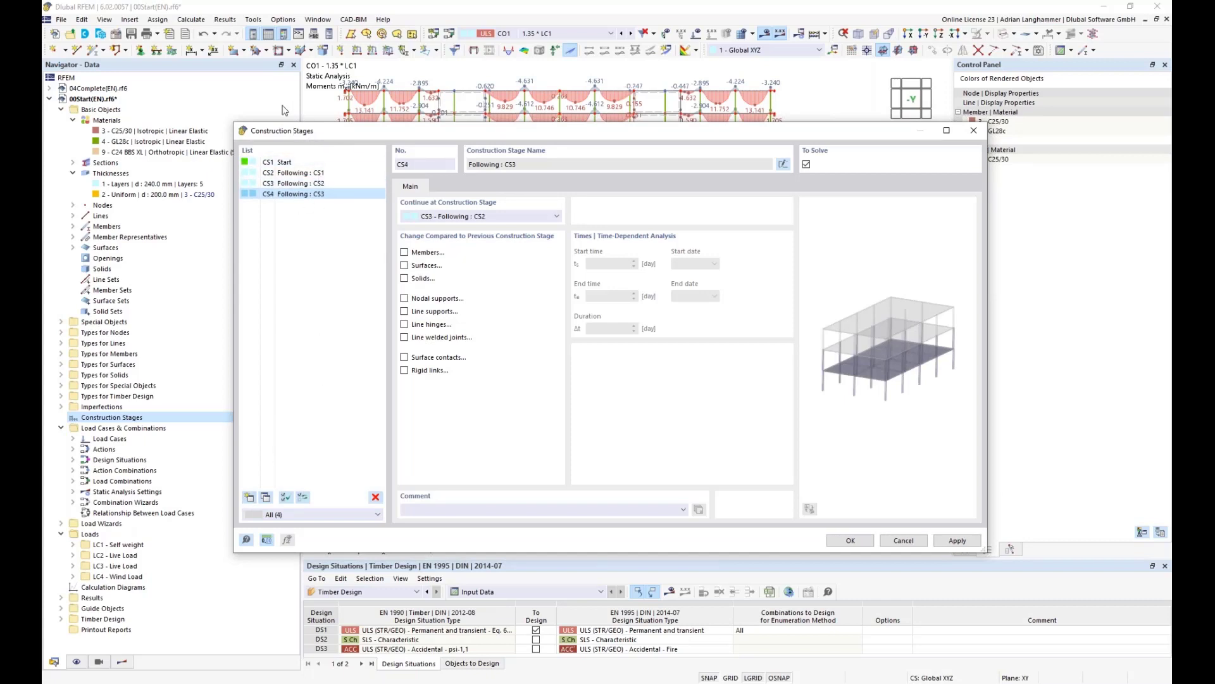
# Step: Enable member and surface changes for the Start stage and add the lowest storey's members 100-162 to it
pyautogui.click(347, 164)
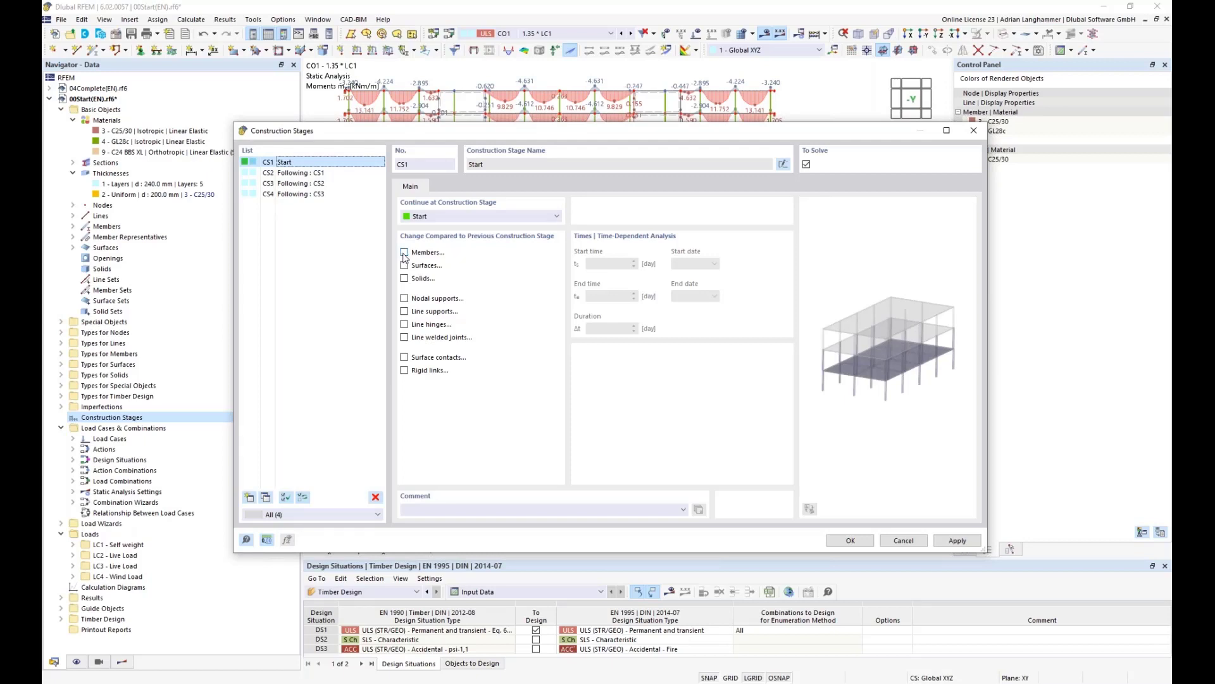
pyautogui.click(404, 253)
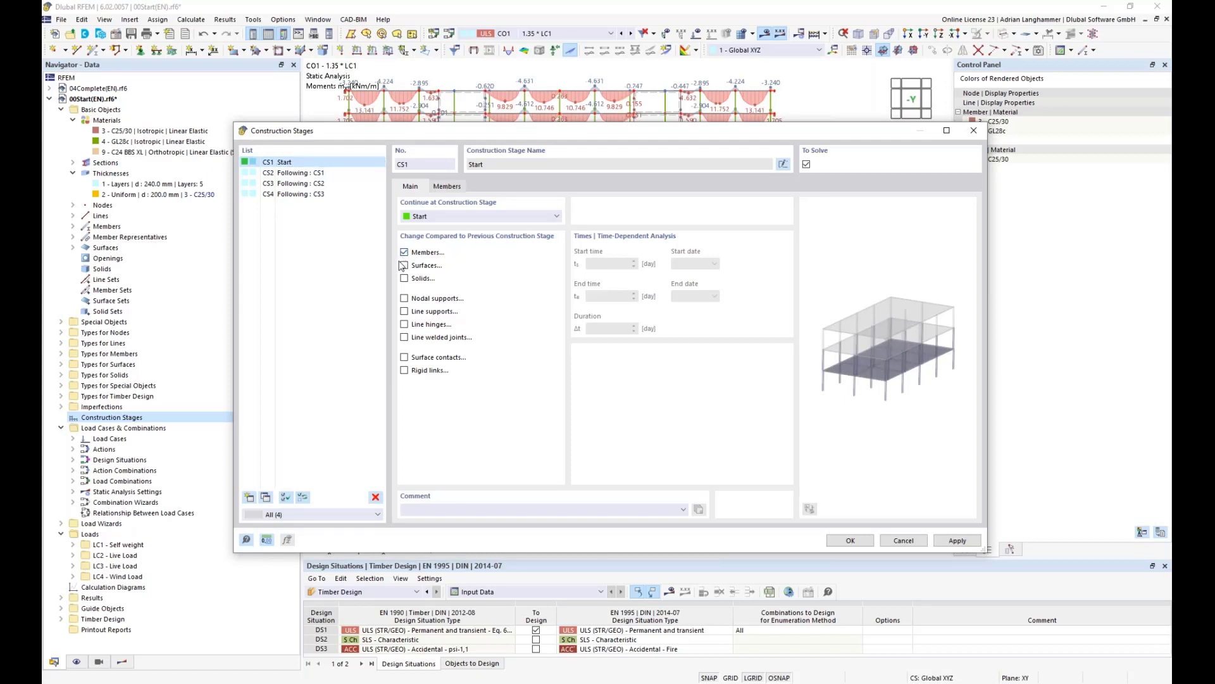
pyautogui.click(404, 266)
pyautogui.click(447, 186)
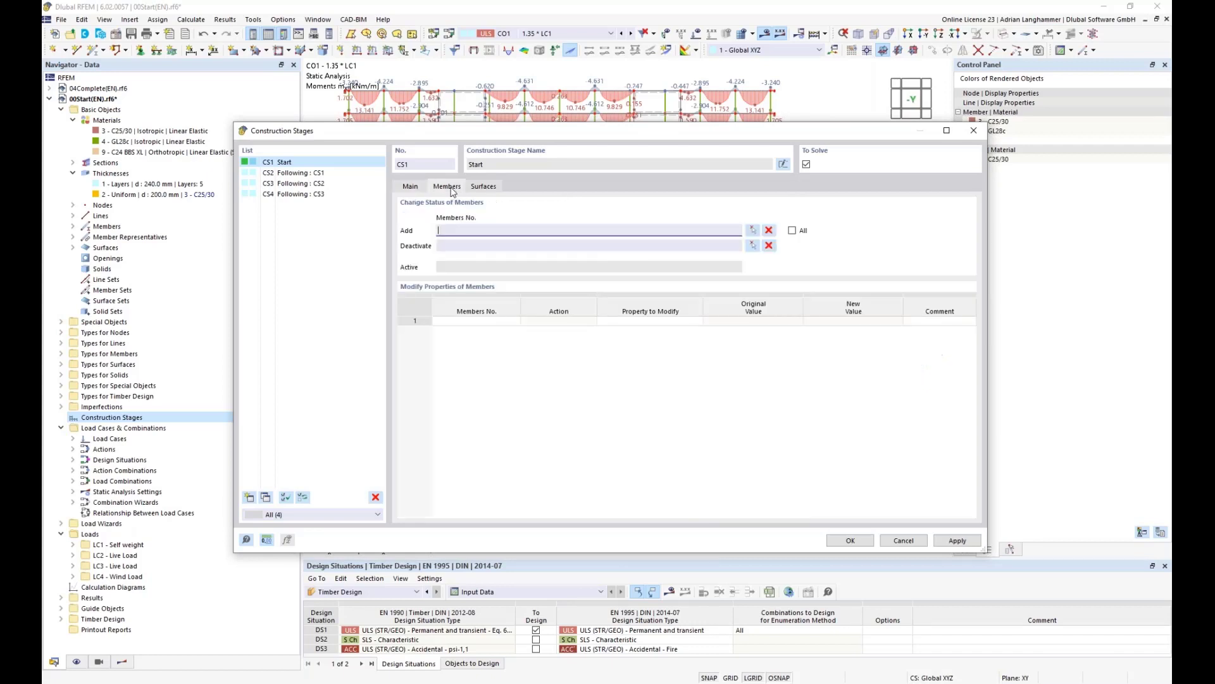
pyautogui.click(482, 187)
pyautogui.click(453, 189)
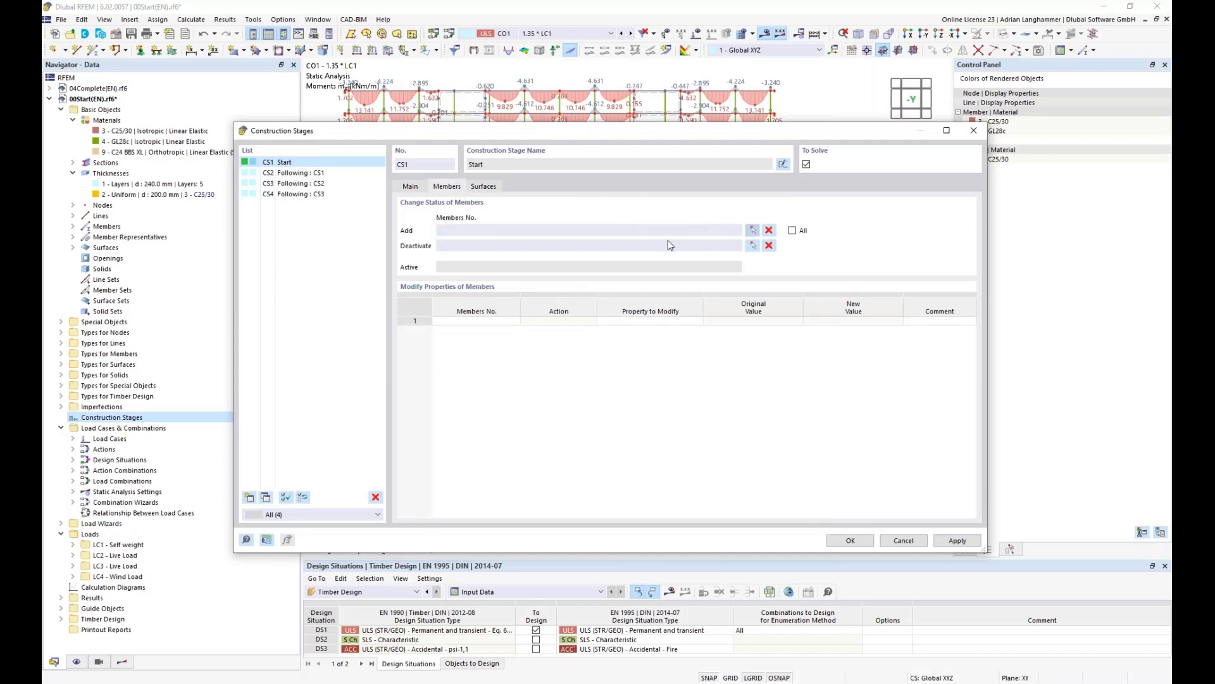
pyautogui.click(753, 233)
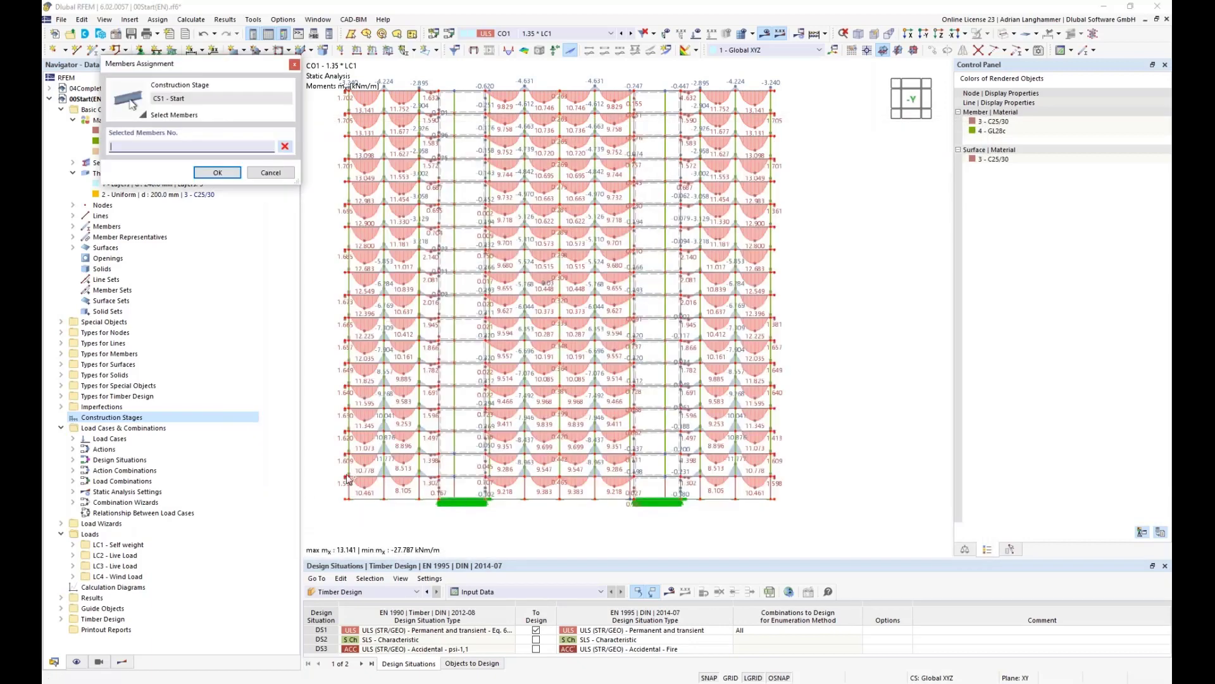
pyautogui.moveTo(326, 471); pyautogui.dragTo(828, 526)
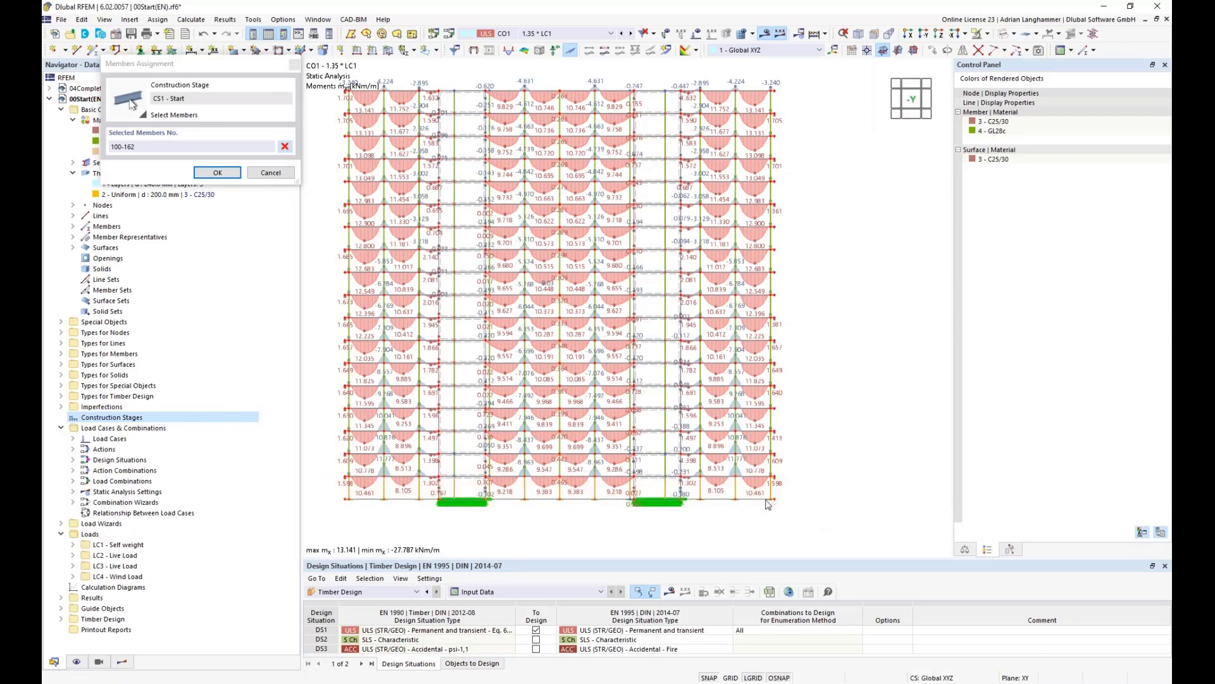
pyautogui.click(217, 172)
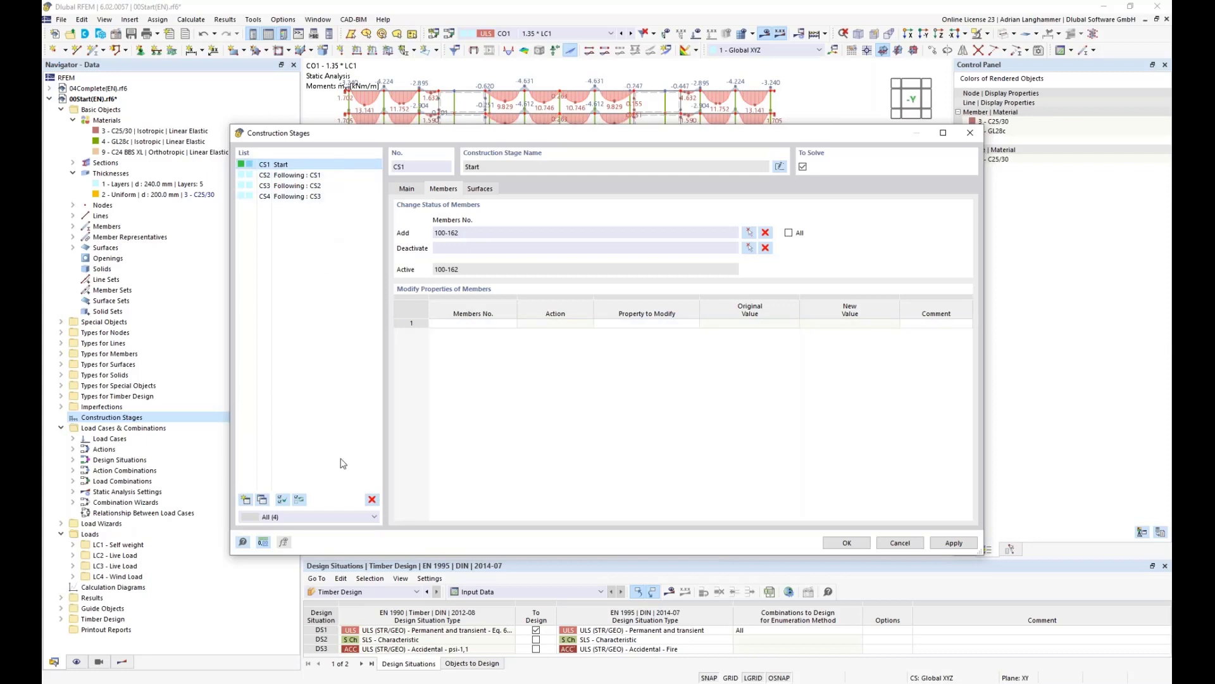
# Step: Delete all four construction stages and accept the empty stage list
pyautogui.click(372, 499)
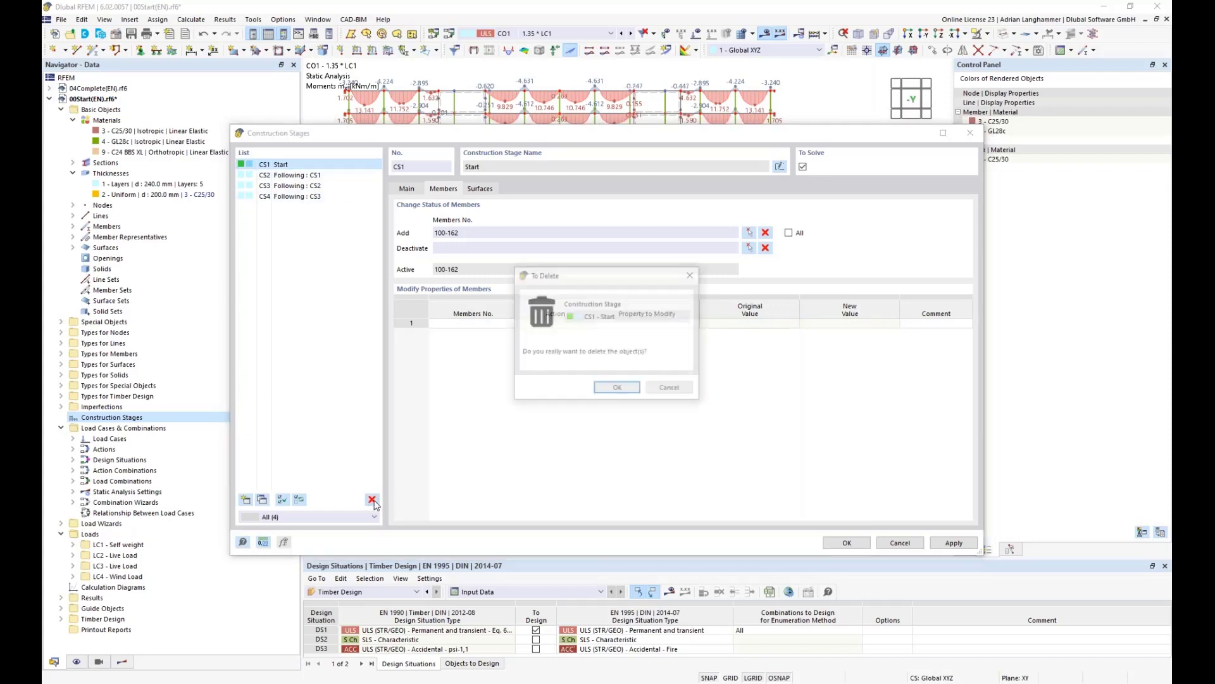
pyautogui.click(618, 389)
pyautogui.keyDown('shift'); pyautogui.click(292, 185); pyautogui.keyUp('shift')
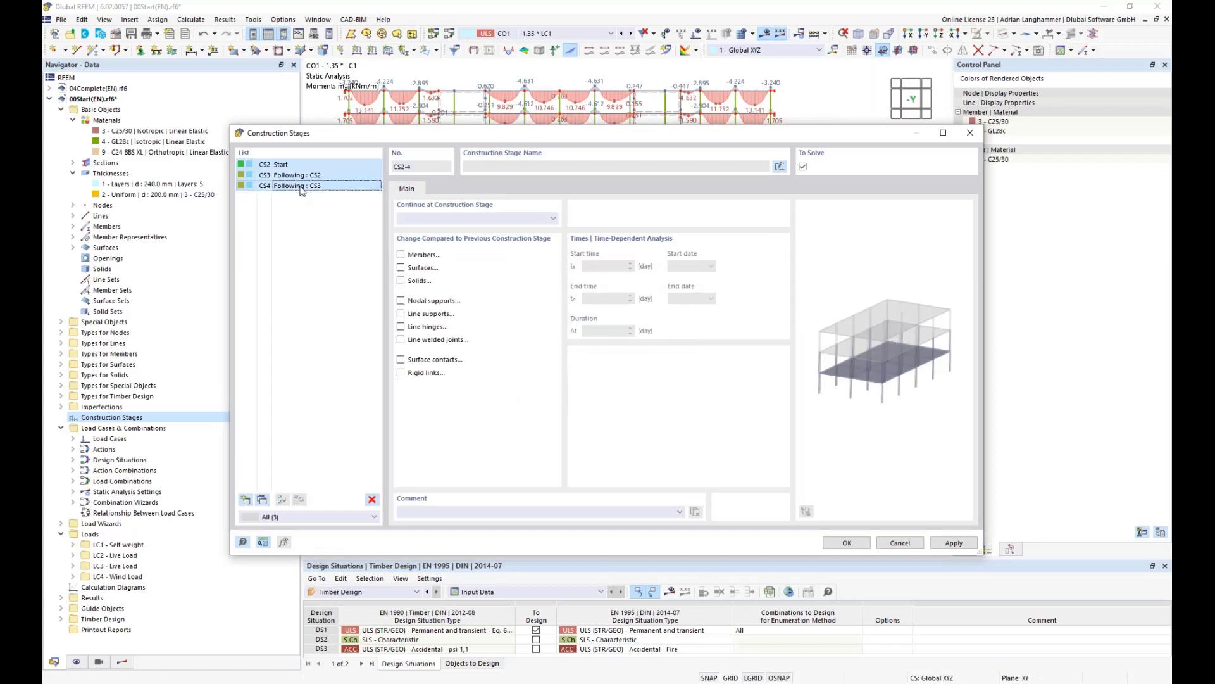
pyautogui.click(372, 499)
pyautogui.click(617, 389)
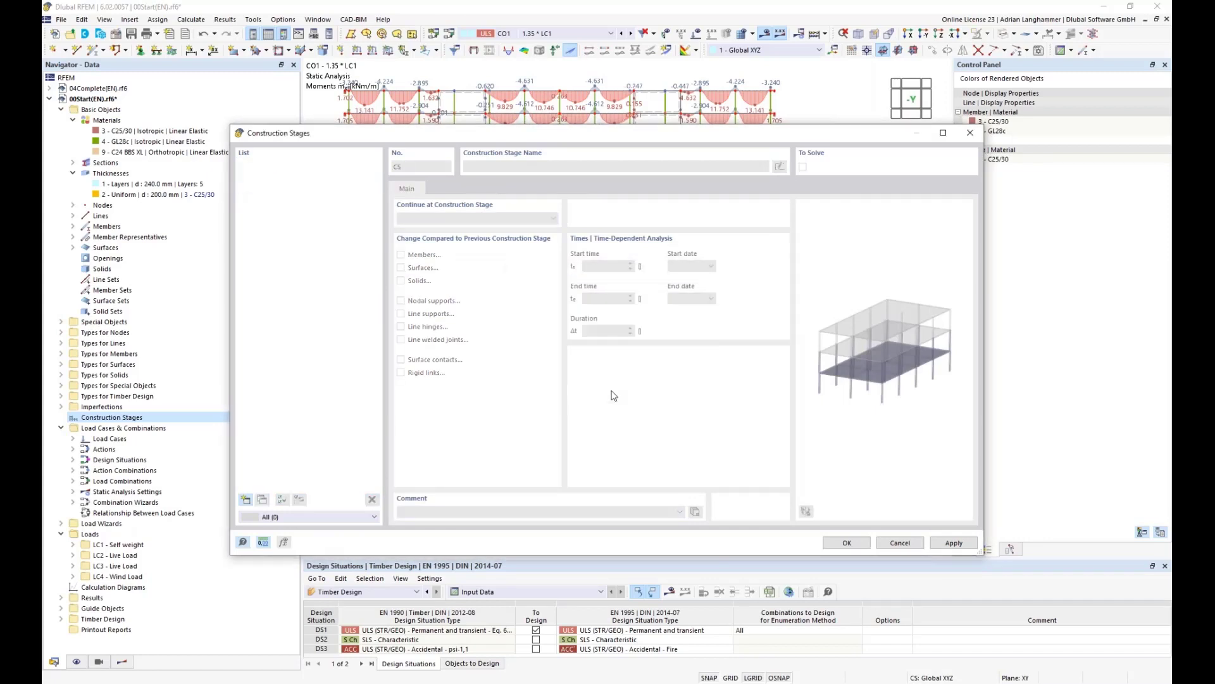
pyautogui.click(848, 543)
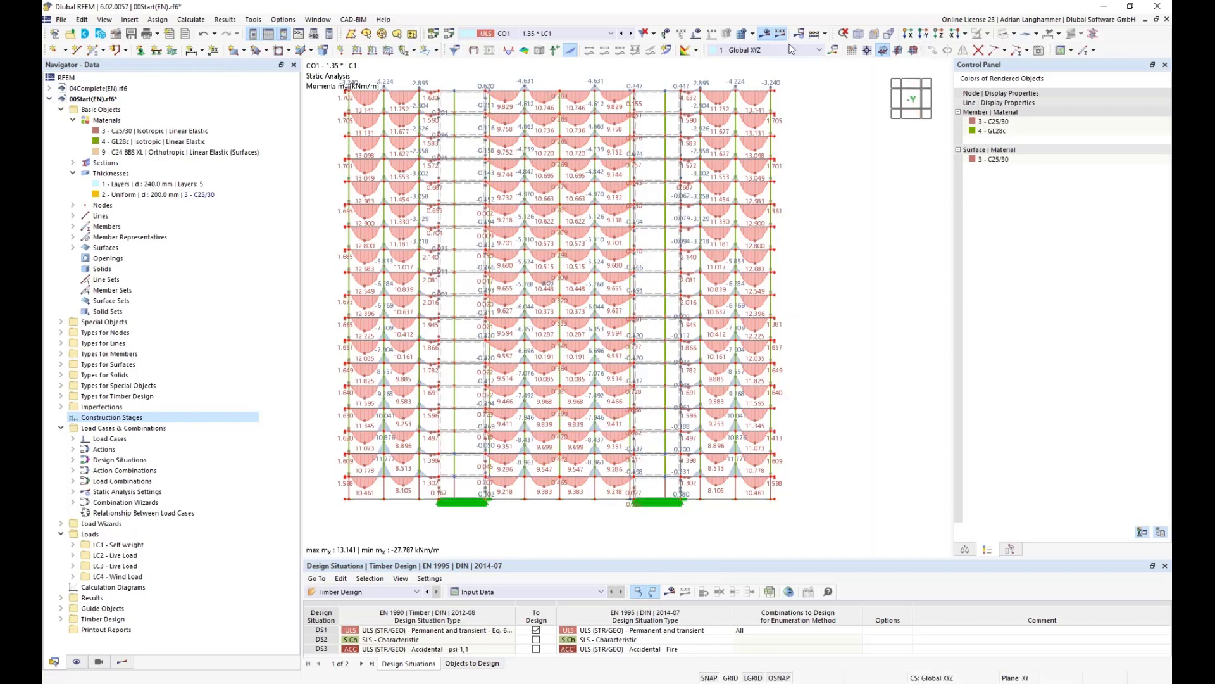
# Step: Hide the results and window-select the second-to-last column line of an outer row, including its support, in plan view
pyautogui.click(781, 33)
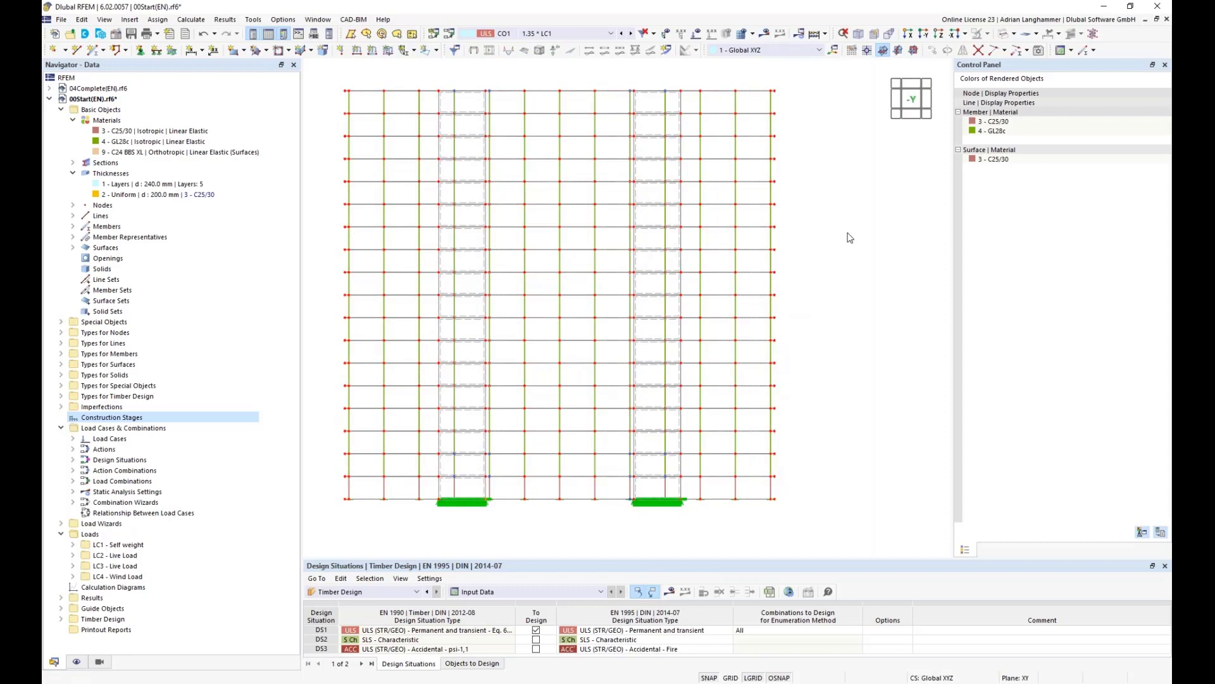
pyautogui.keyDown('ctrl'); pyautogui.moveTo(842, 243); pyautogui.dragTo(801, 430, button='middle'); pyautogui.keyUp('ctrl')
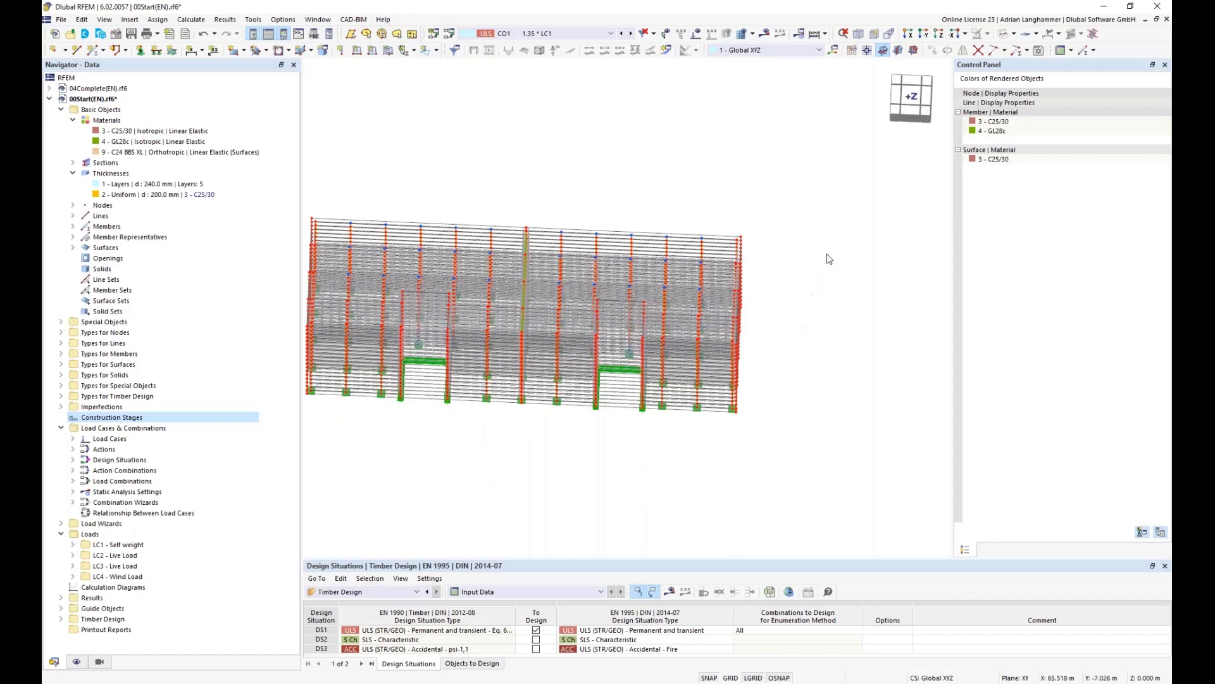
pyautogui.keyDown('ctrl'); pyautogui.moveTo(812, 280); pyautogui.dragTo(819, 300, button='middle'); pyautogui.keyUp('ctrl')
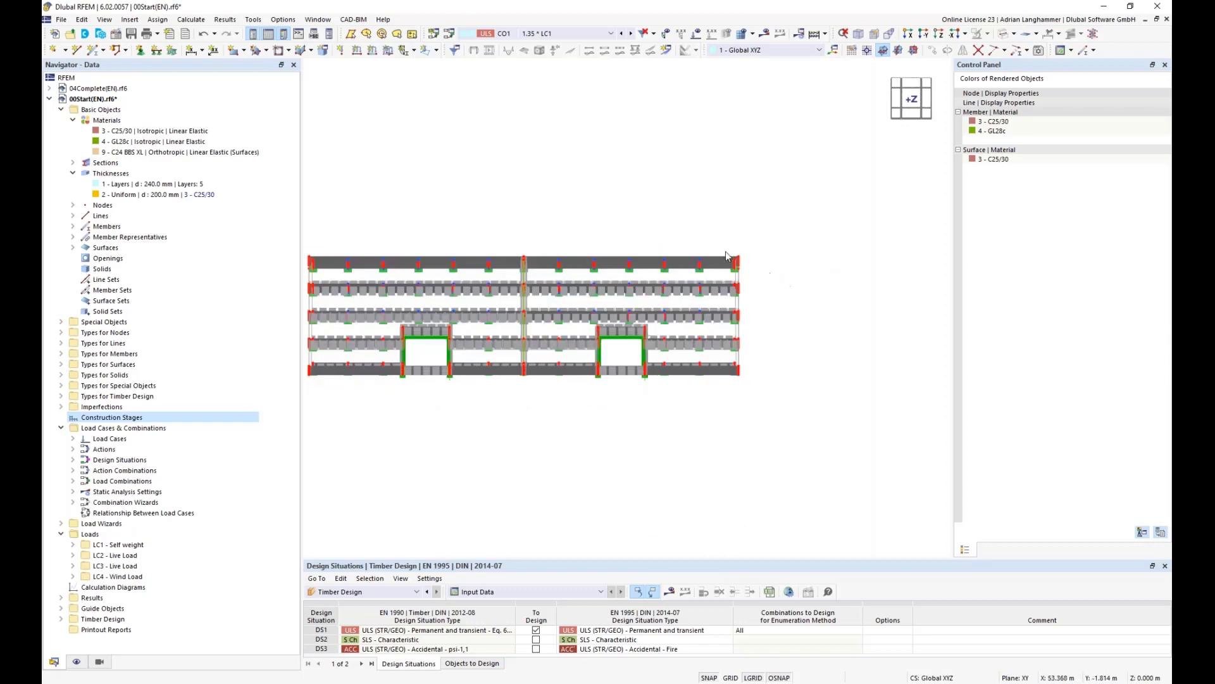
pyautogui.scroll(3, 695, 244)
pyautogui.scroll(1, 690, 247)
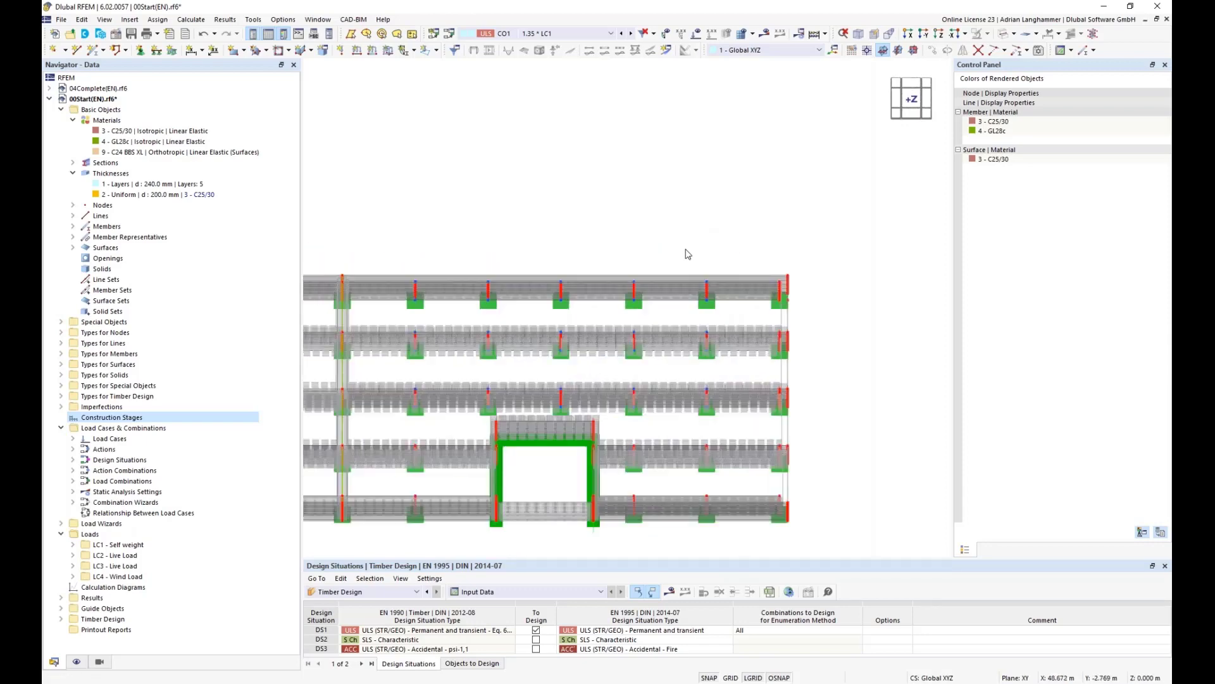
pyautogui.moveTo(685, 249); pyautogui.dragTo(736, 314)
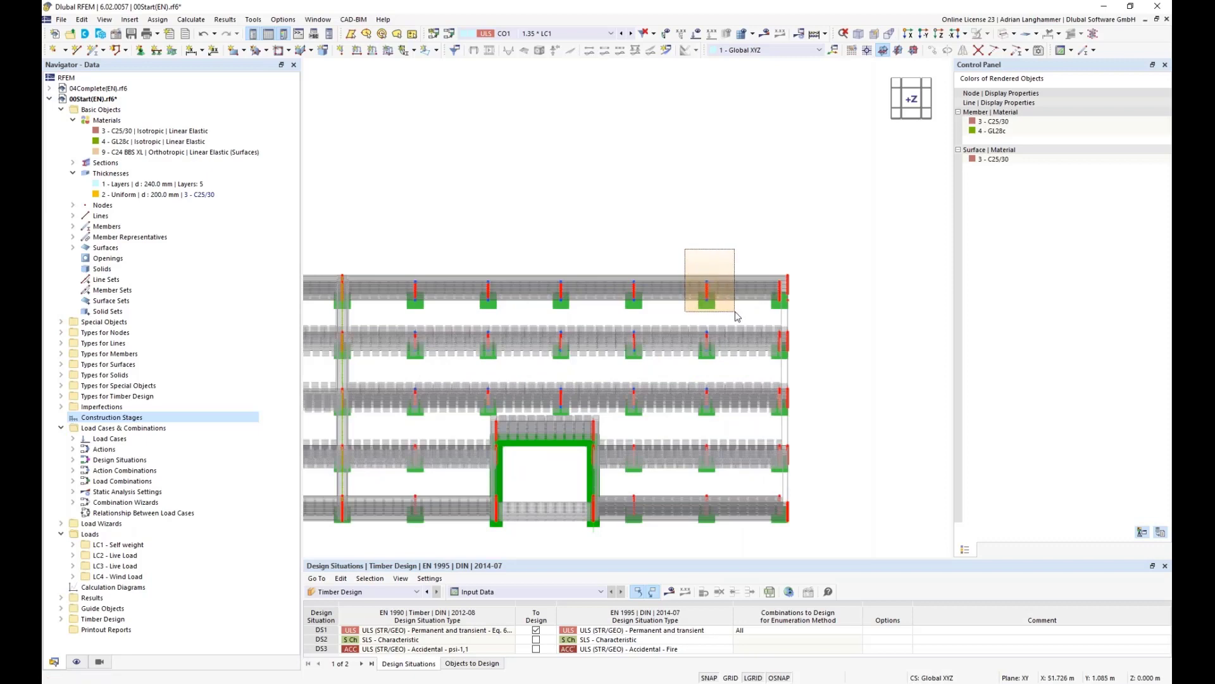
pyautogui.moveTo(737, 314); pyautogui.dragTo(737, 316)
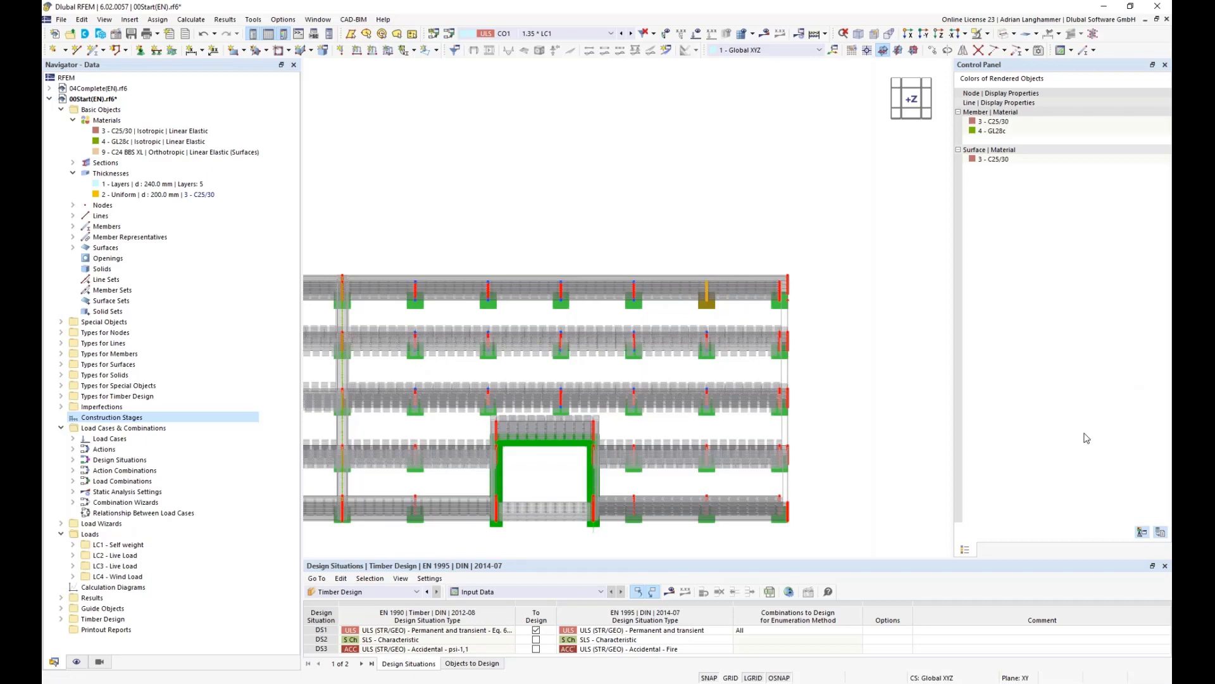
# Step: Examine the selected column line and its nodal support at the base of the building in a 3D view
pyautogui.keyDown('ctrl'); pyautogui.moveTo(899, 404); pyautogui.dragTo(661, 284, button='middle'); pyautogui.keyUp('ctrl')
pyautogui.moveTo(592, 500); pyautogui.dragTo(647, 320, button='middle')
pyautogui.scroll(4, 634, 328)
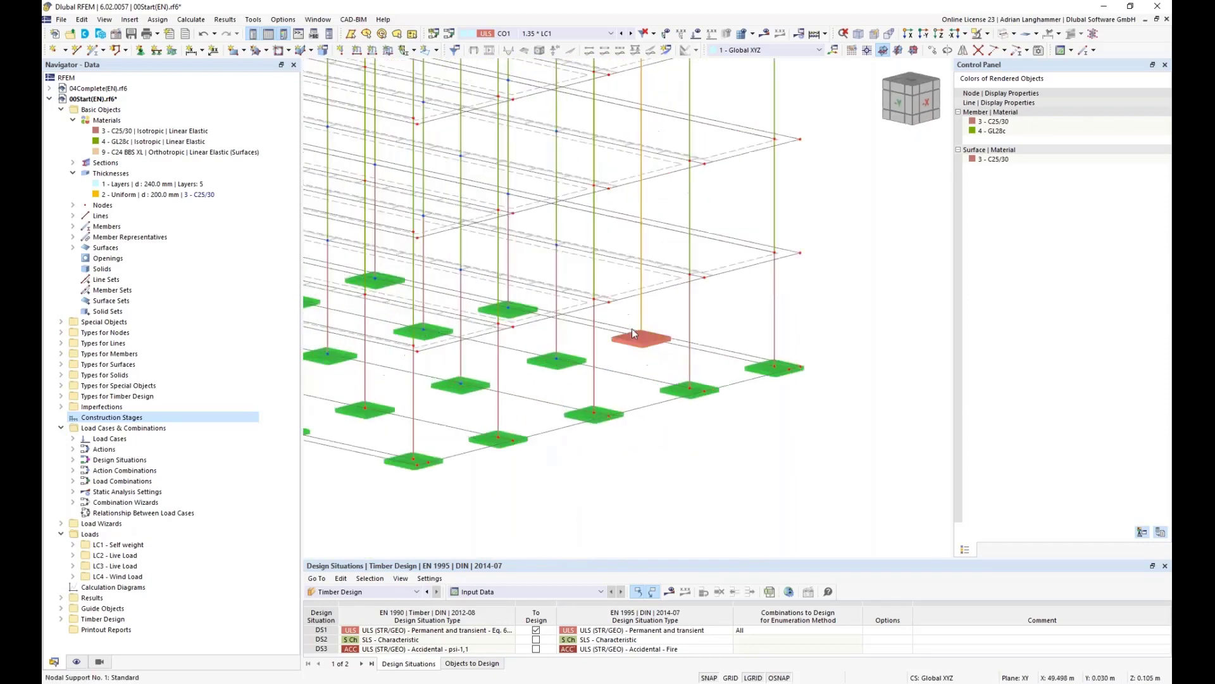
pyautogui.click(632, 329)
pyautogui.moveTo(649, 120); pyautogui.dragTo(648, 184, button='middle')
pyautogui.scroll(1, 646, 180)
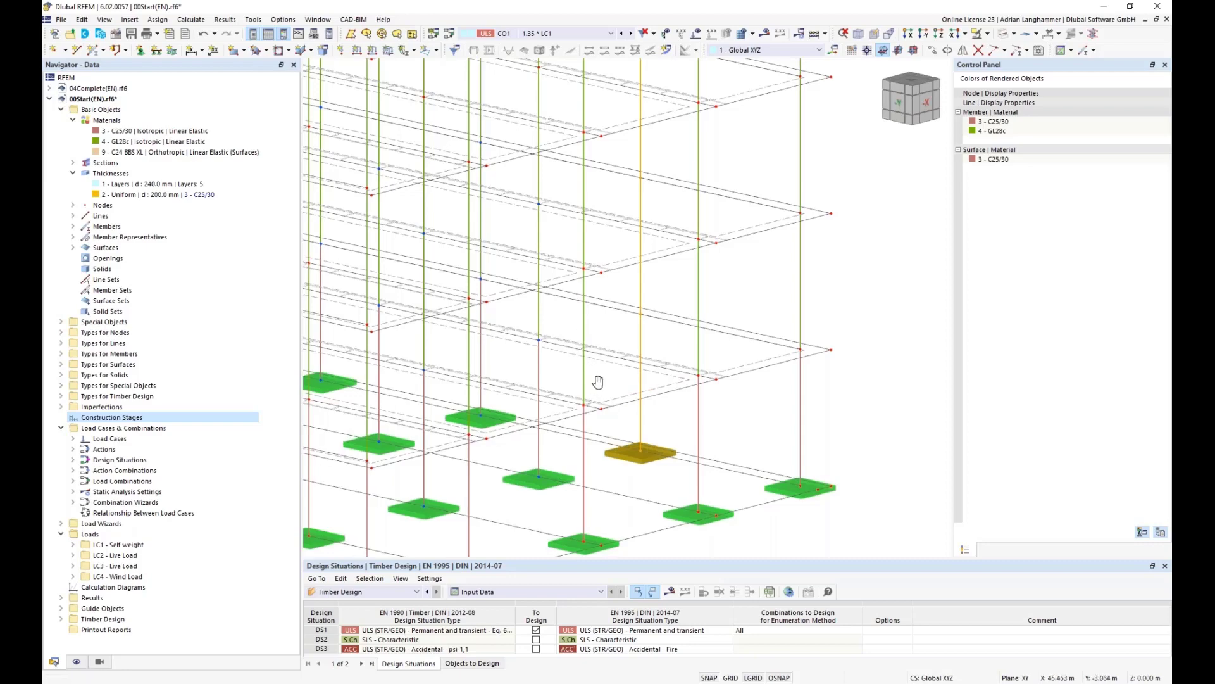
# Step: Expand the Construction Stages entry of the 00Start(EN) model to list its floor-by-floor stages
pyautogui.keyDown('ctrl'); pyautogui.moveTo(597, 381); pyautogui.dragTo(639, 298, button='middle'); pyautogui.keyUp('ctrl')
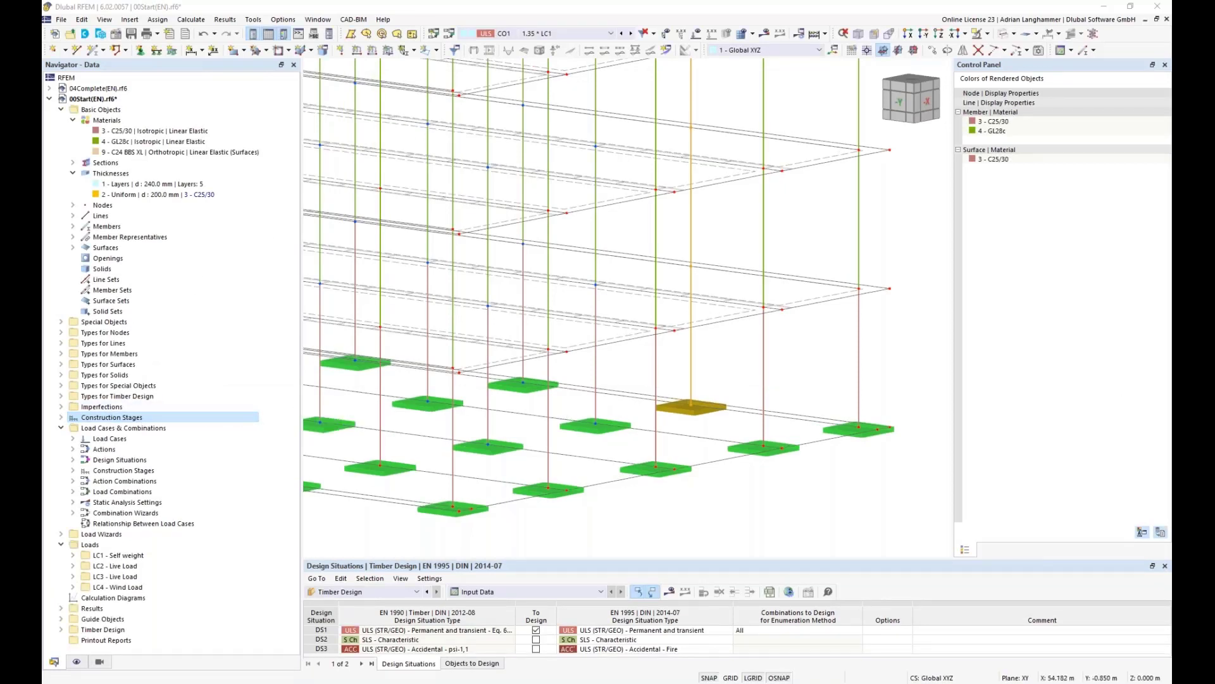
pyautogui.click(61, 417)
pyautogui.moveTo(725, 488); pyautogui.dragTo(777, 465, button='middle')
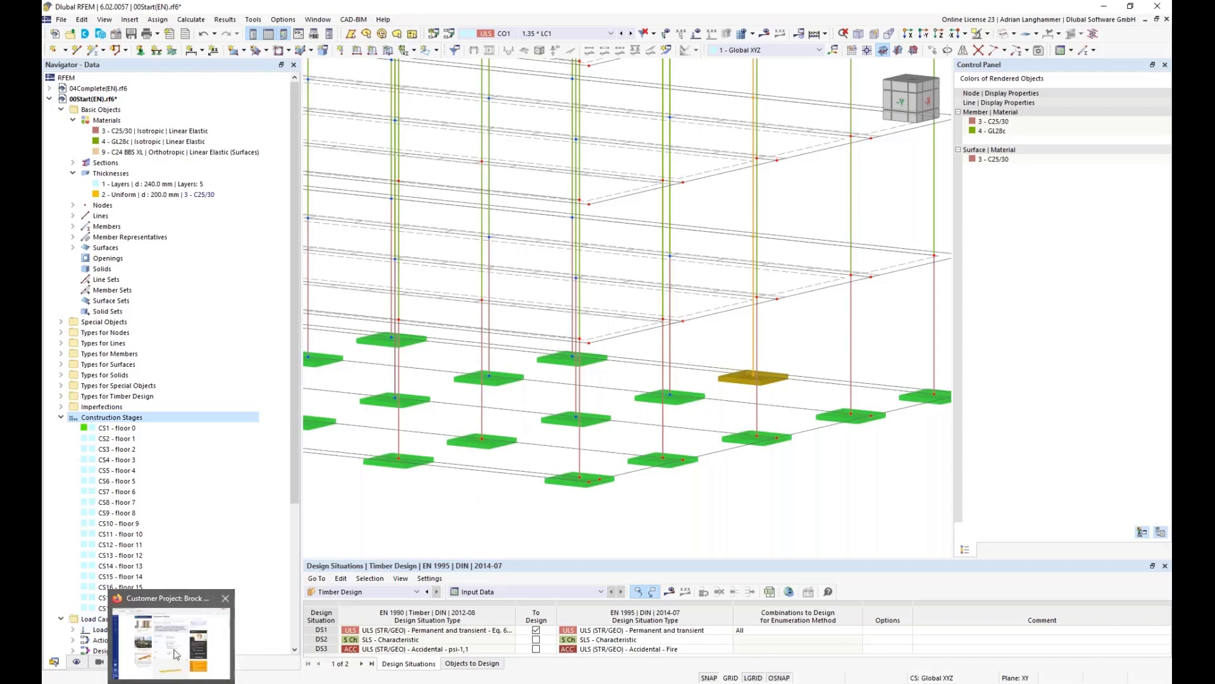
# Step: Read the Webservice and API product description on the Dlubal website in Firefox, and return to RFEM
pyautogui.click(180, 659)
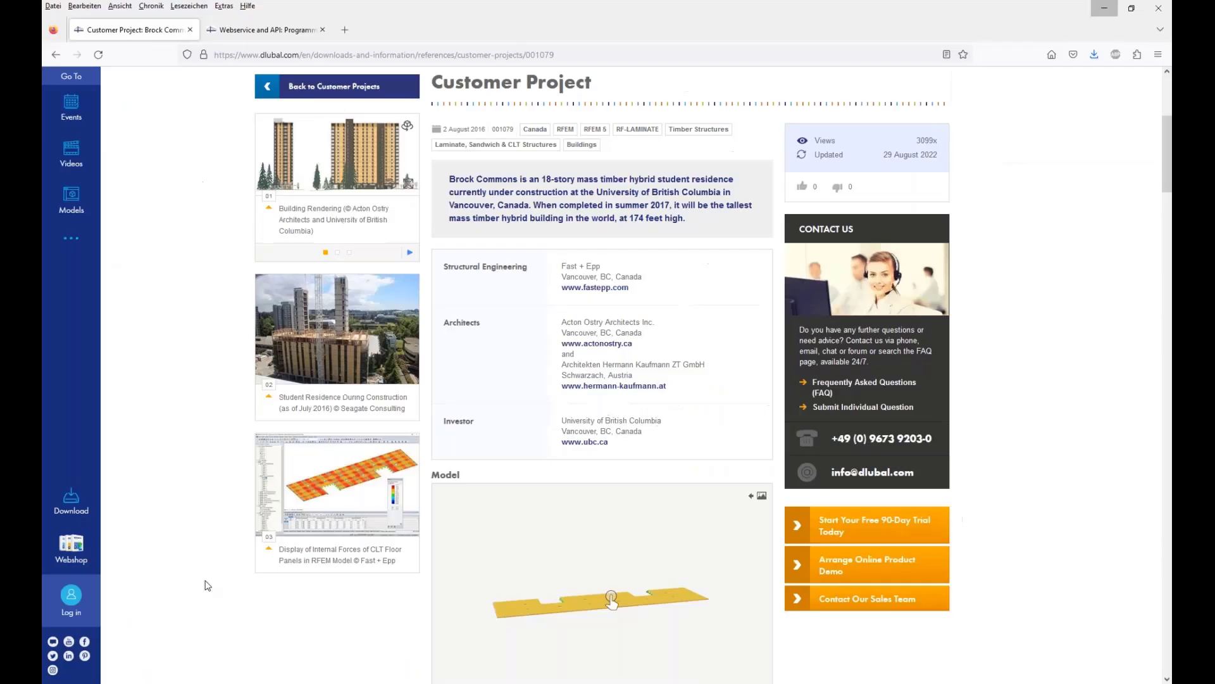
pyautogui.click(278, 30)
pyautogui.scroll(7, 415, 330)
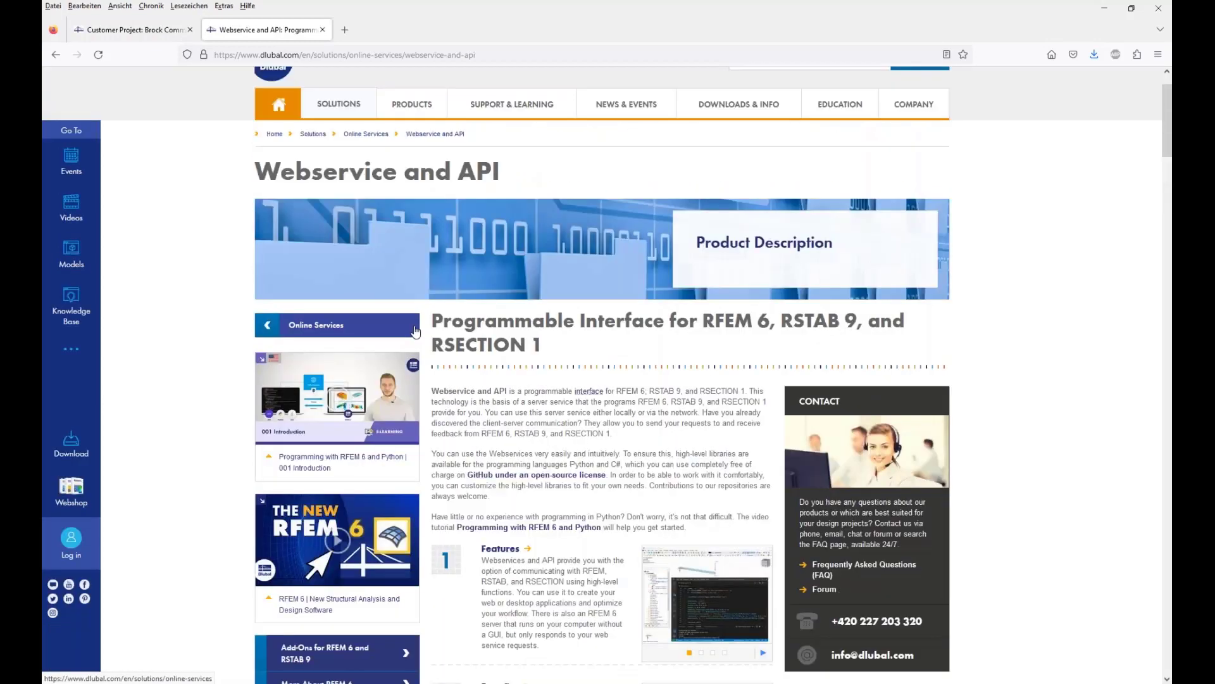
pyautogui.scroll(1, 416, 329)
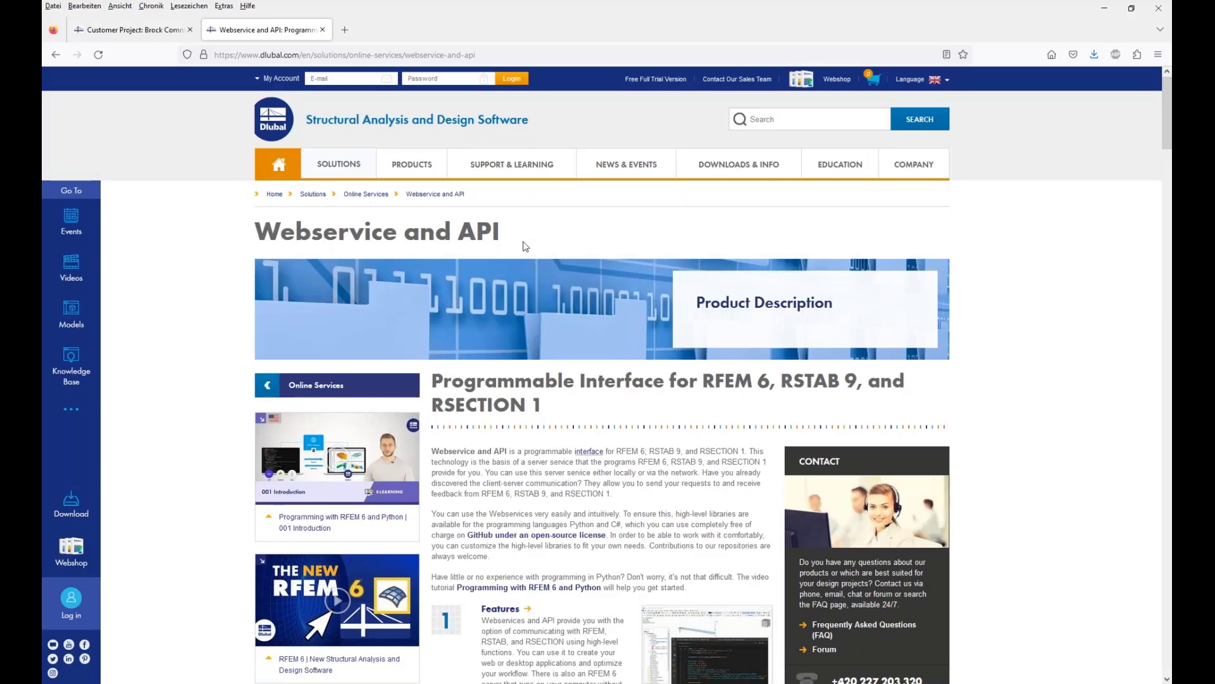
pyautogui.scroll(-1, 525, 246)
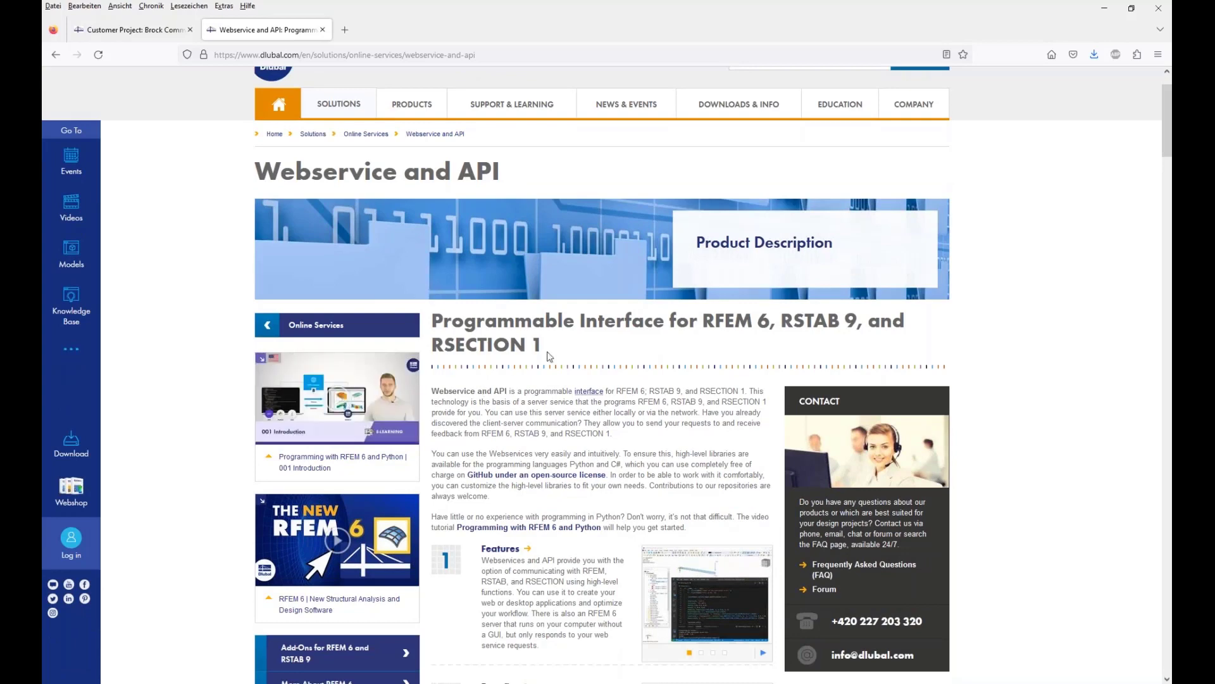
pyautogui.scroll(-2, 549, 357)
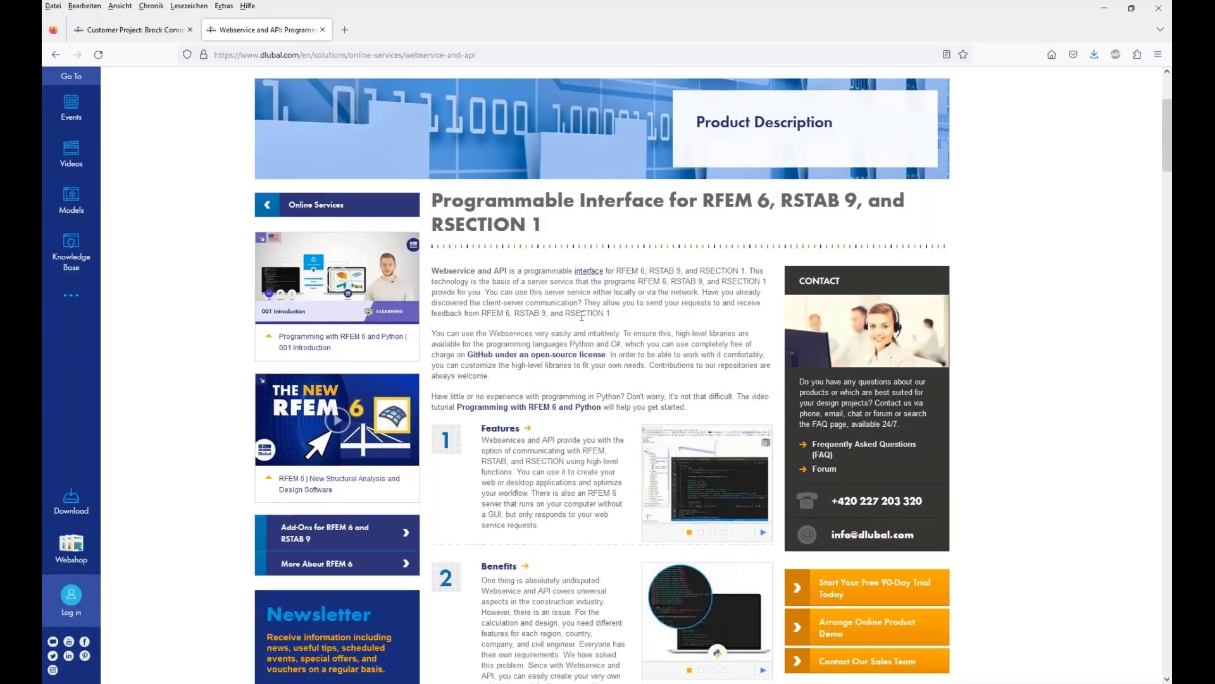
pyautogui.scroll(-1, 581, 316)
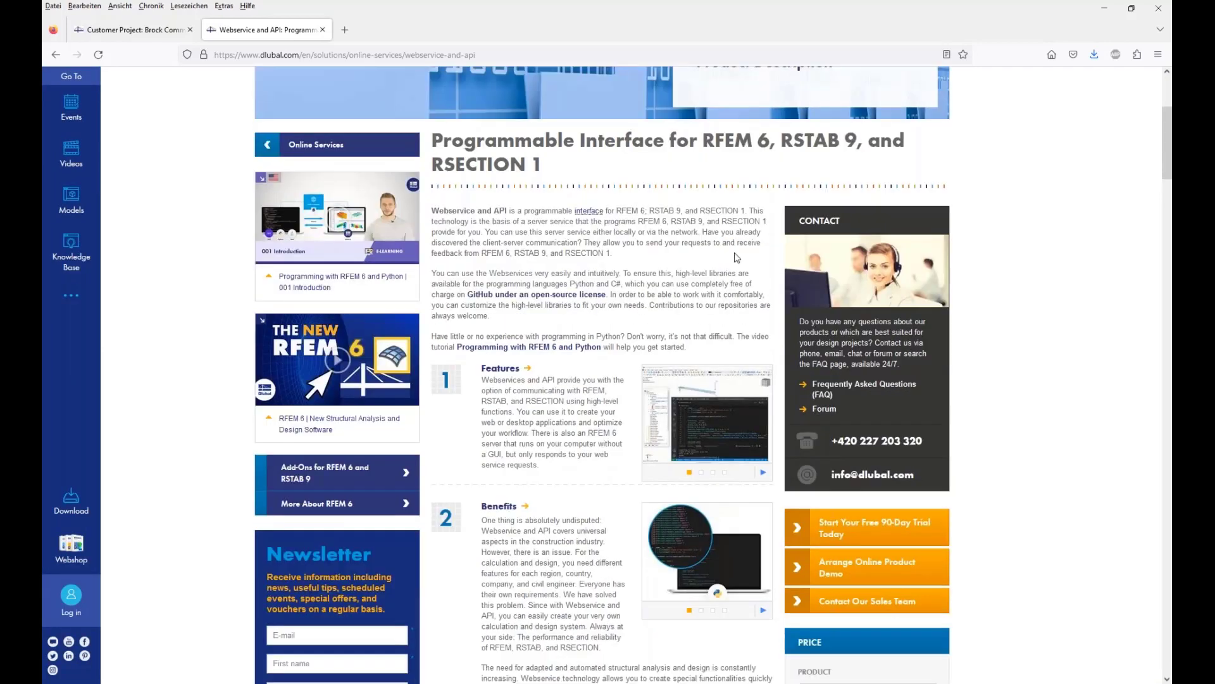
pyautogui.click(1102, 10)
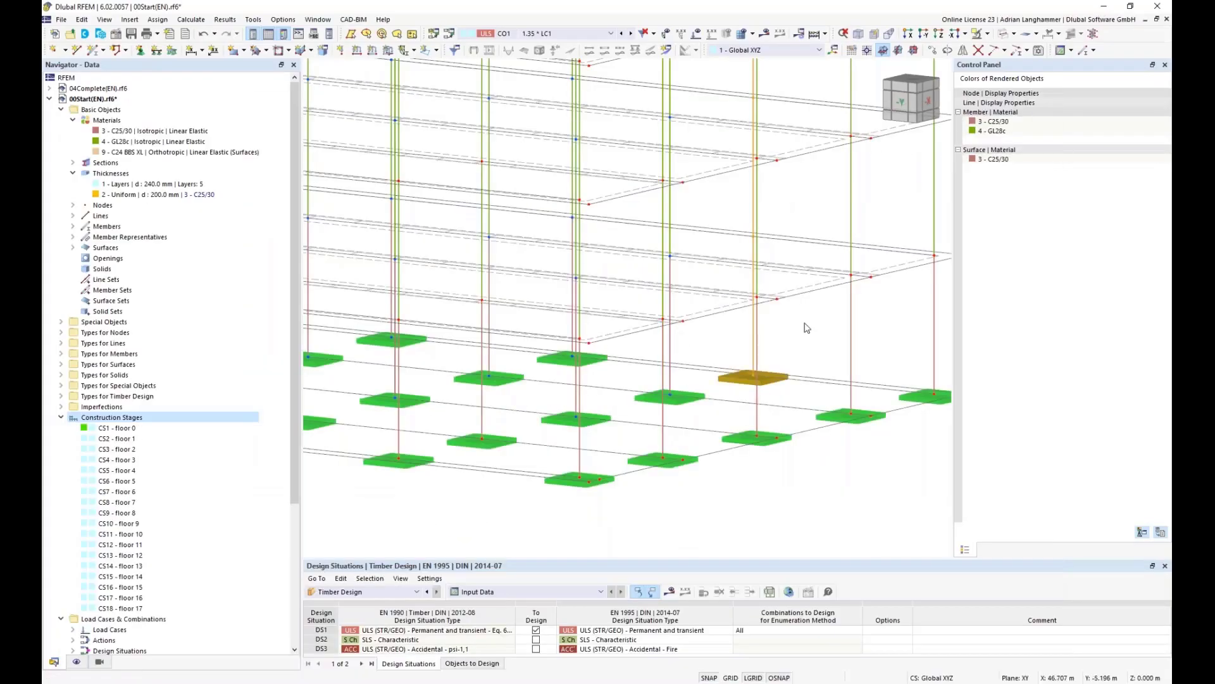
# Step: Display construction stages CS1, CS3, CS6, CS12 and CS18 in turn to examine how the building grows floor by floor
pyautogui.scroll(-1, 731, 344)
pyautogui.keyDown('ctrl'); pyautogui.moveTo(709, 377); pyautogui.dragTo(725, 388, button='middle'); pyautogui.keyUp('ctrl')
pyautogui.scroll(-2, 622, 459)
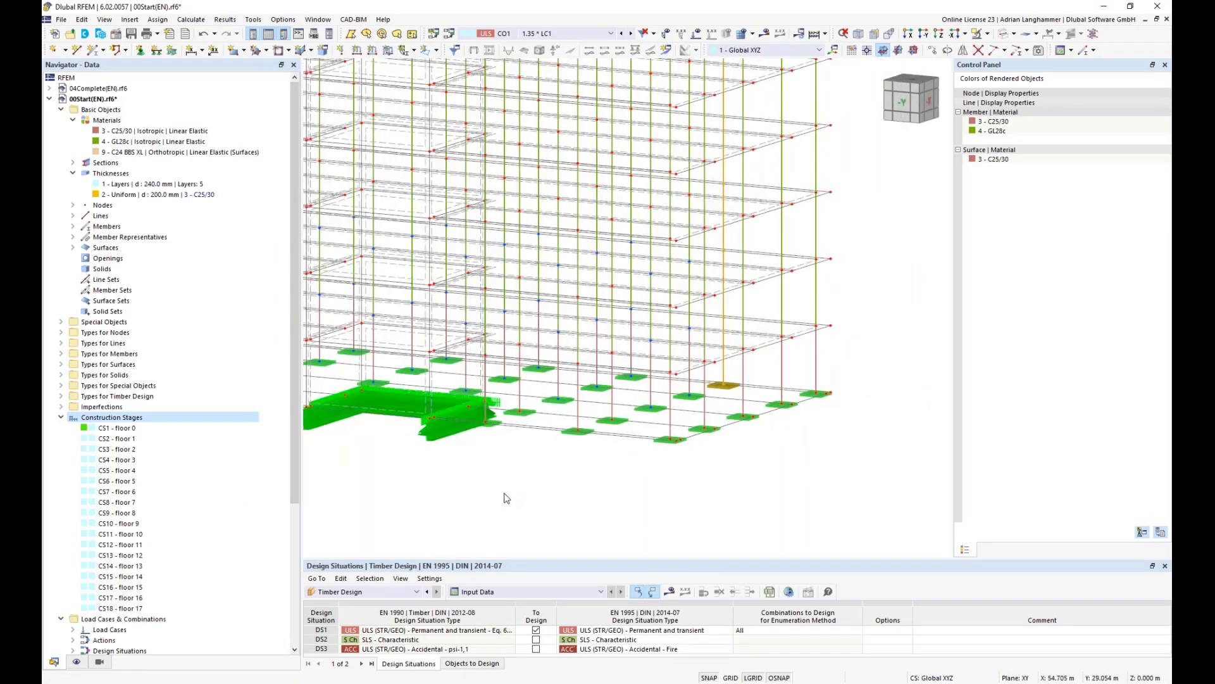
pyautogui.click(134, 430)
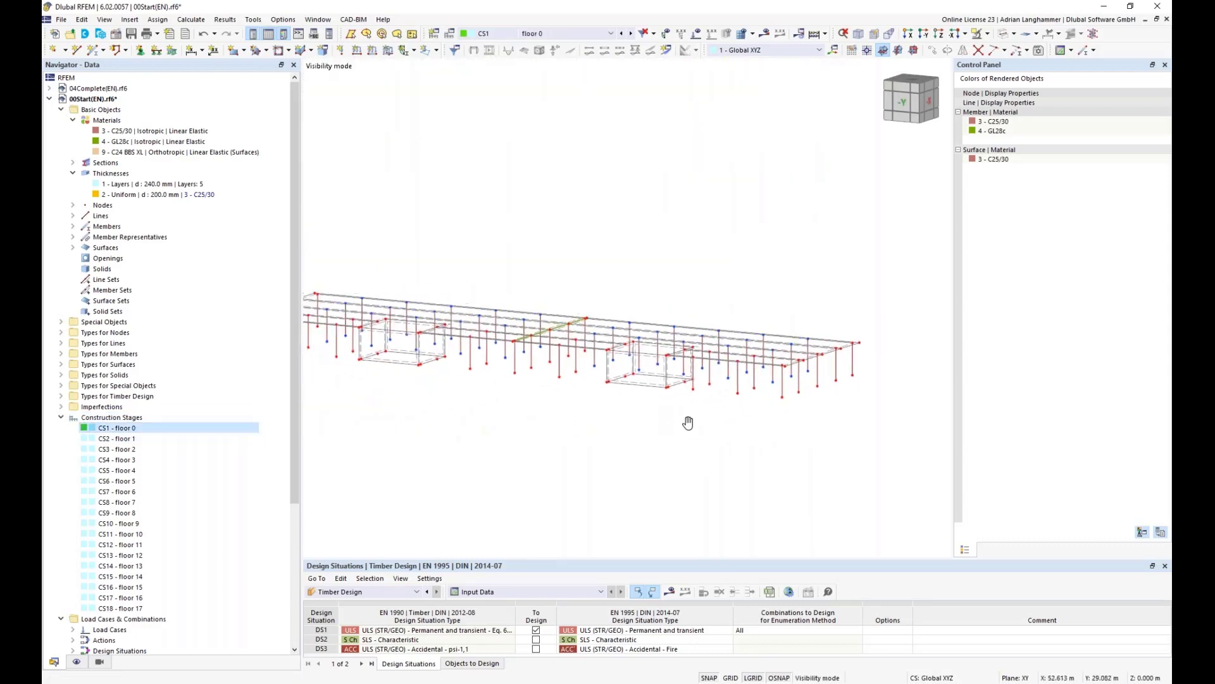
pyautogui.click(153, 450)
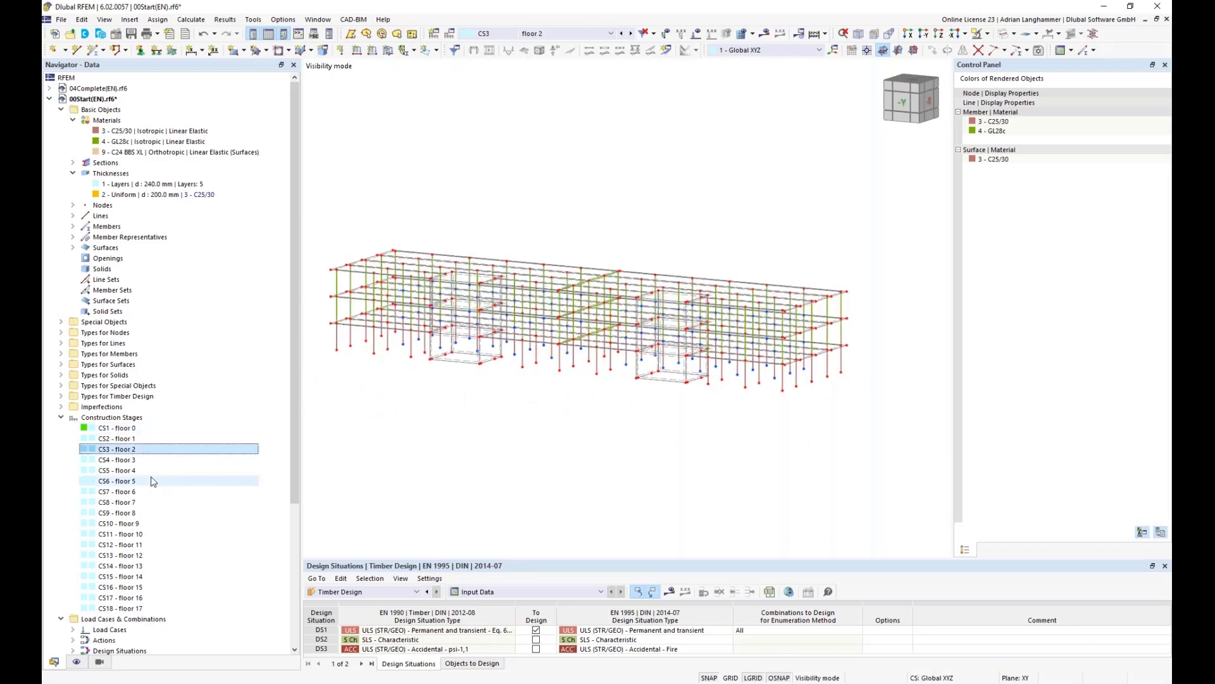
pyautogui.click(162, 484)
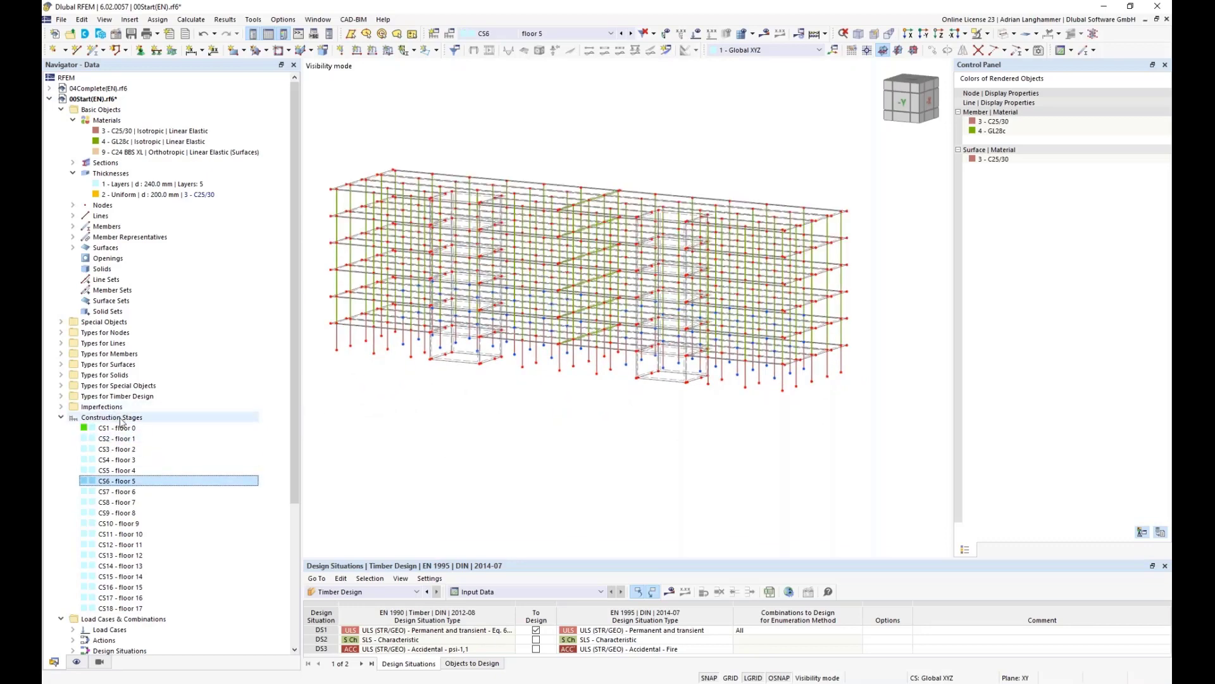
pyautogui.click(130, 547)
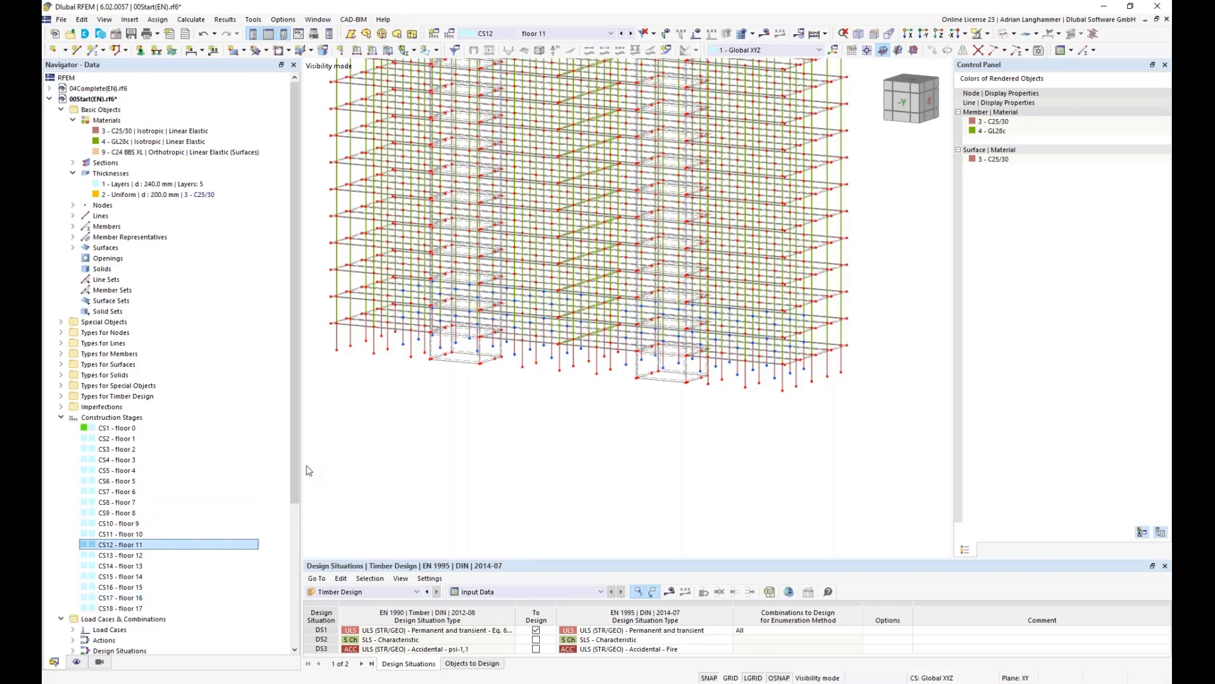
pyautogui.click(127, 607)
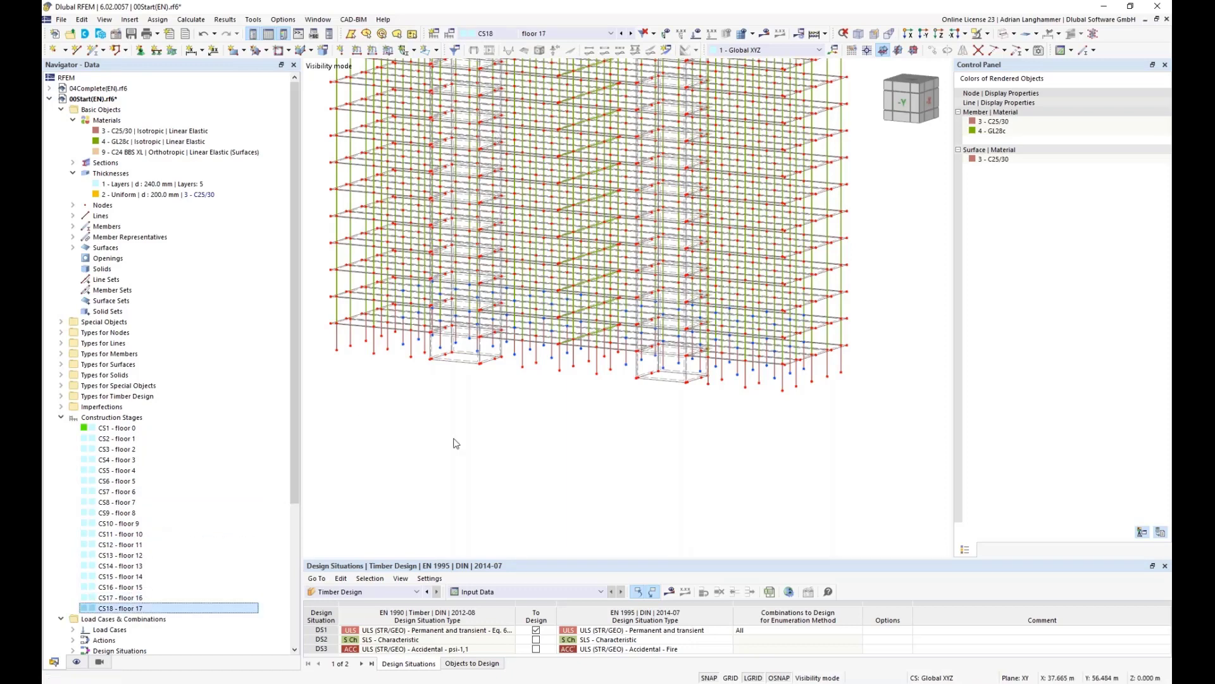
pyautogui.scroll(-3, 459, 416)
pyautogui.moveTo(459, 416); pyautogui.dragTo(460, 439, button='middle')
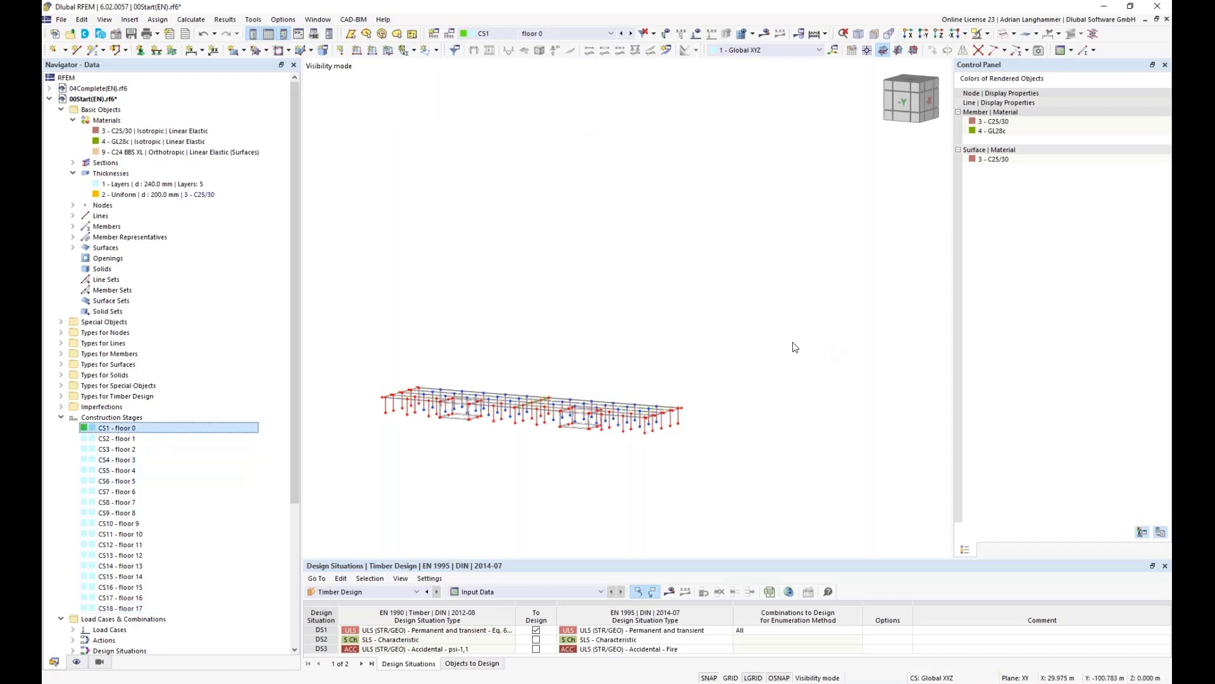
# Step: Enable nodal and line support changes for construction stage CS1 and add all nodal supports and all line supports to it
pyautogui.moveTo(510, 321); pyautogui.dragTo(551, 277, button='middle')
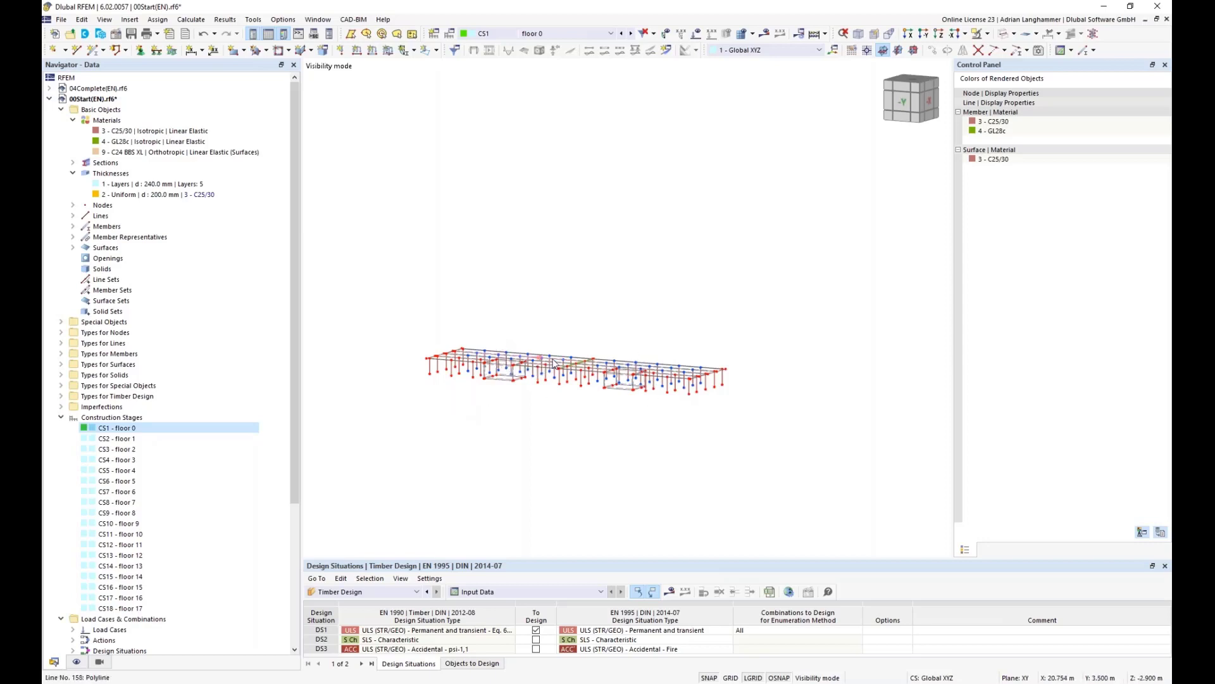
pyautogui.moveTo(554, 362)
pyautogui.keyDown('ctrl'); pyautogui.moveTo(551, 410); pyautogui.dragTo(572, 415, button='middle'); pyautogui.keyUp('ctrl')
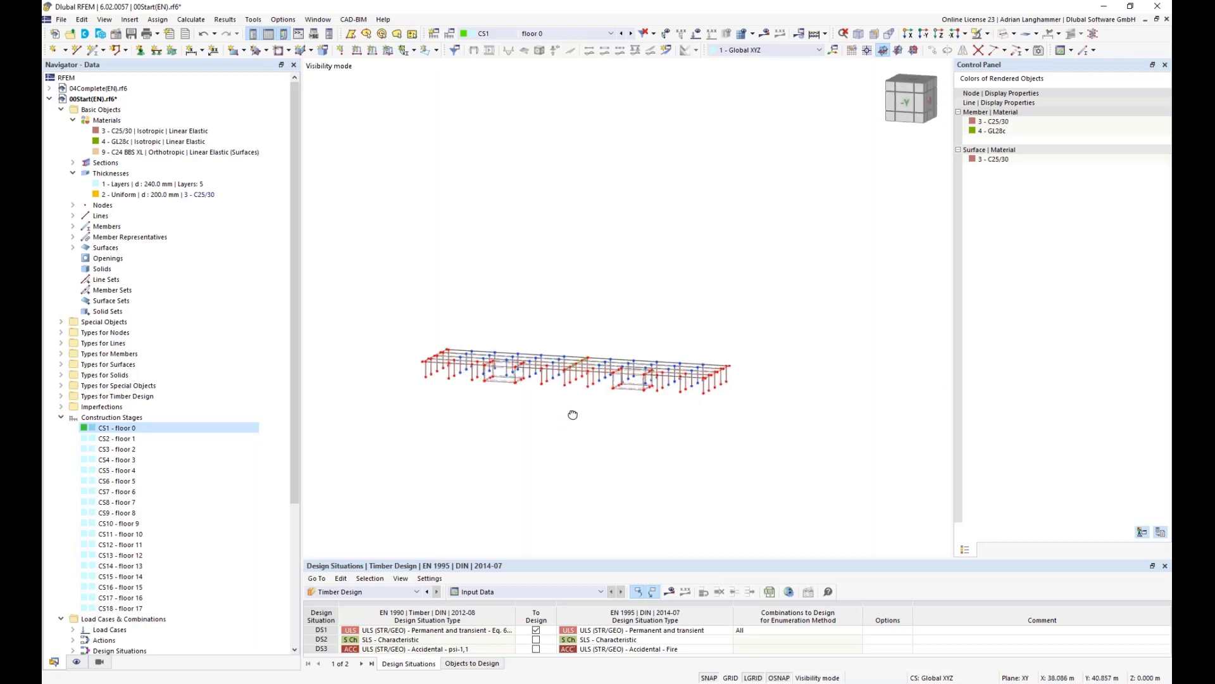
pyautogui.doubleClick(123, 428)
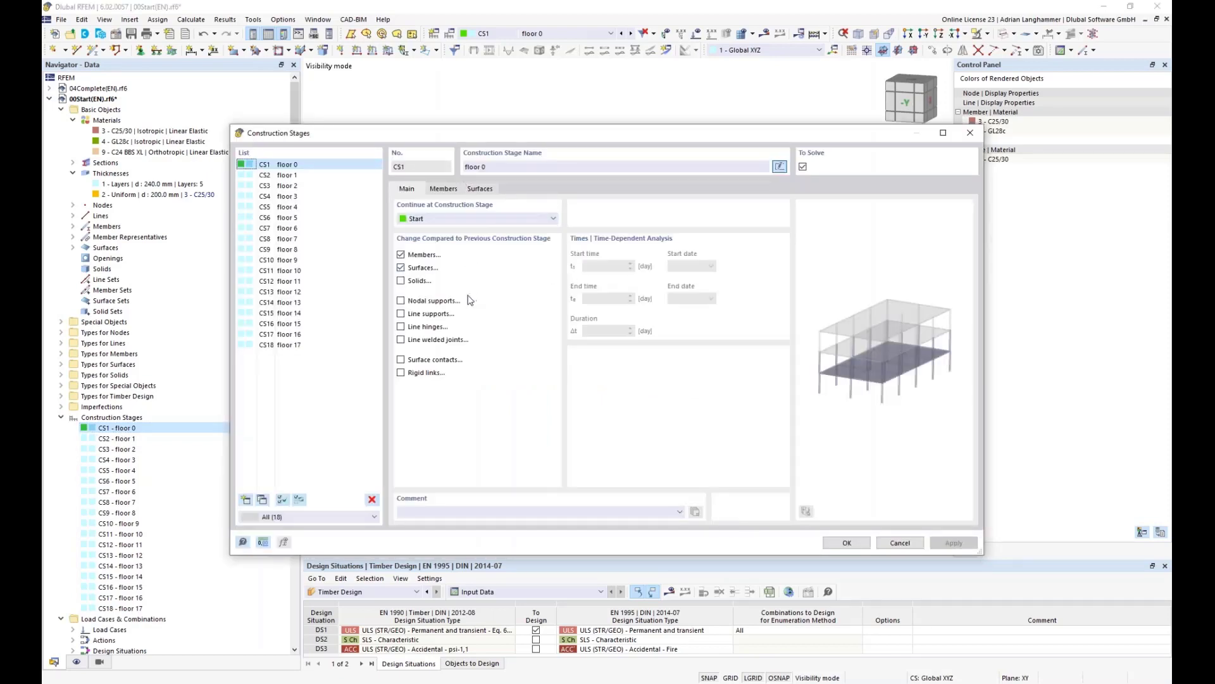
pyautogui.click(400, 300)
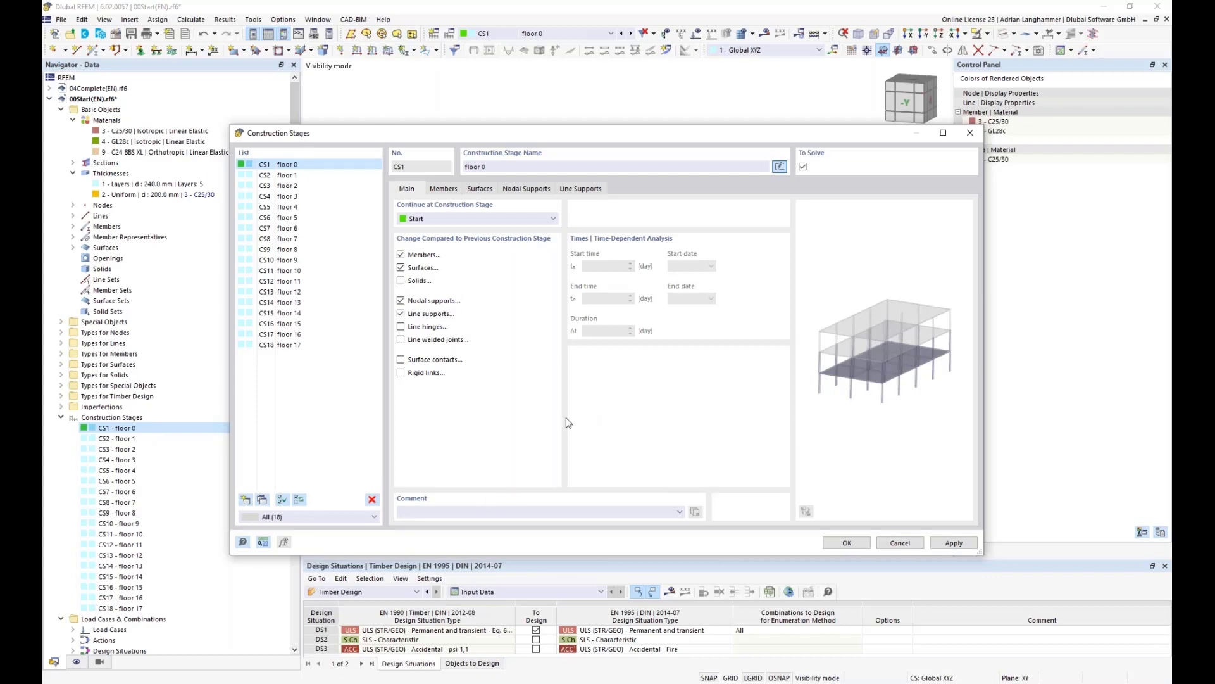
pyautogui.click(529, 189)
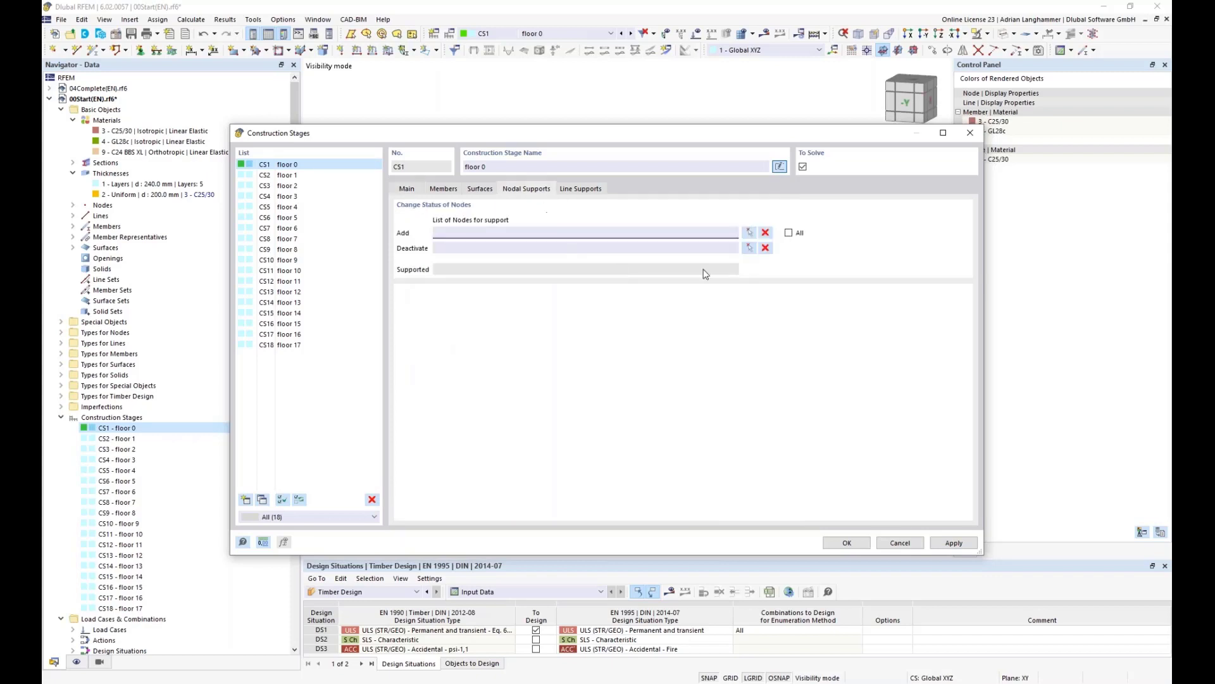
pyautogui.click(789, 233)
pyautogui.click(591, 192)
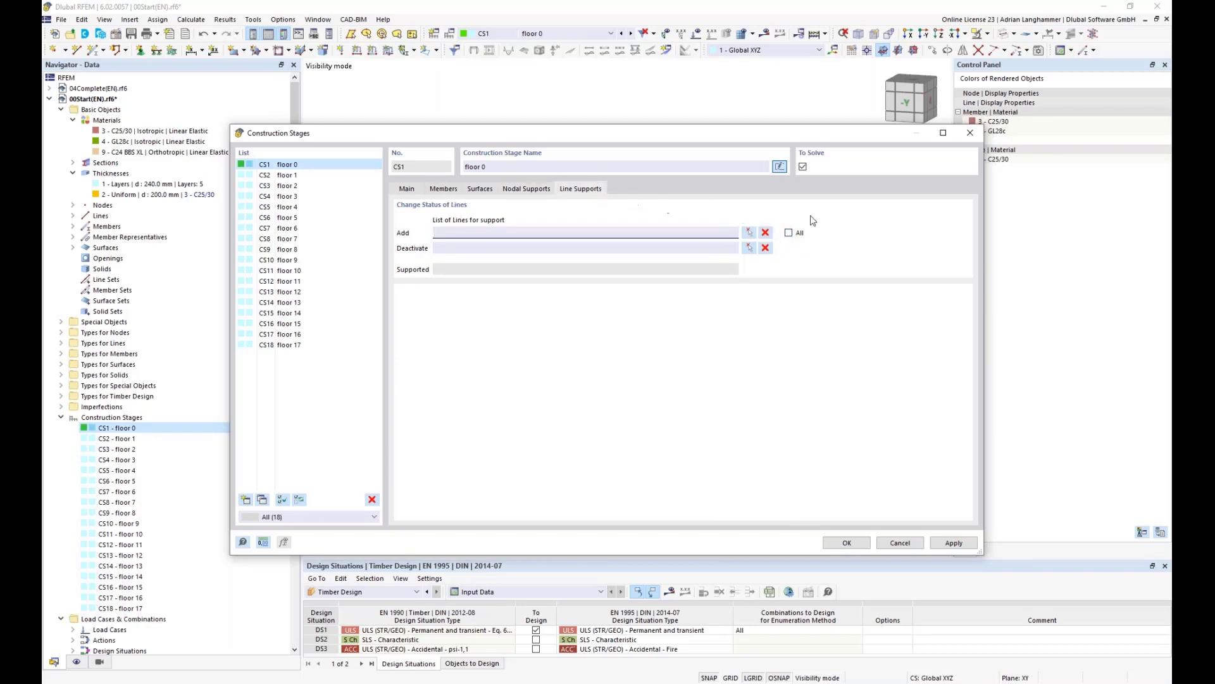
pyautogui.click(789, 233)
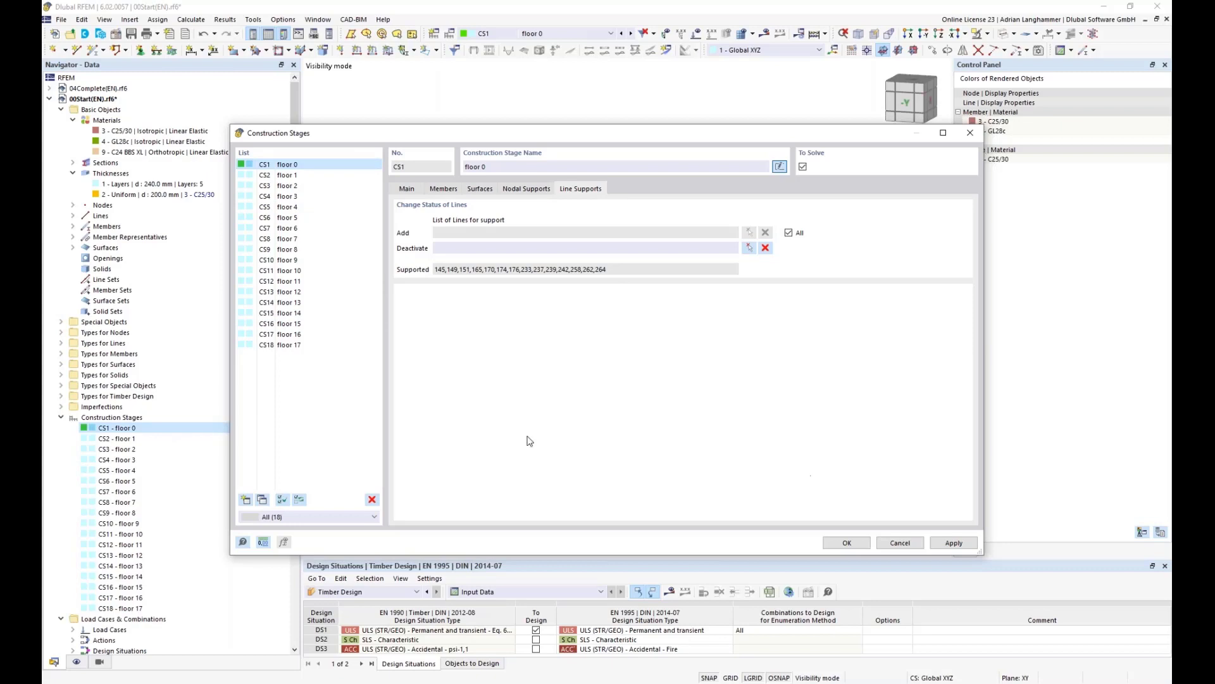
# Step: Enable line hinges for all construction stages CS1 to CS18 together and add all line hinge assignments
pyautogui.click(403, 188)
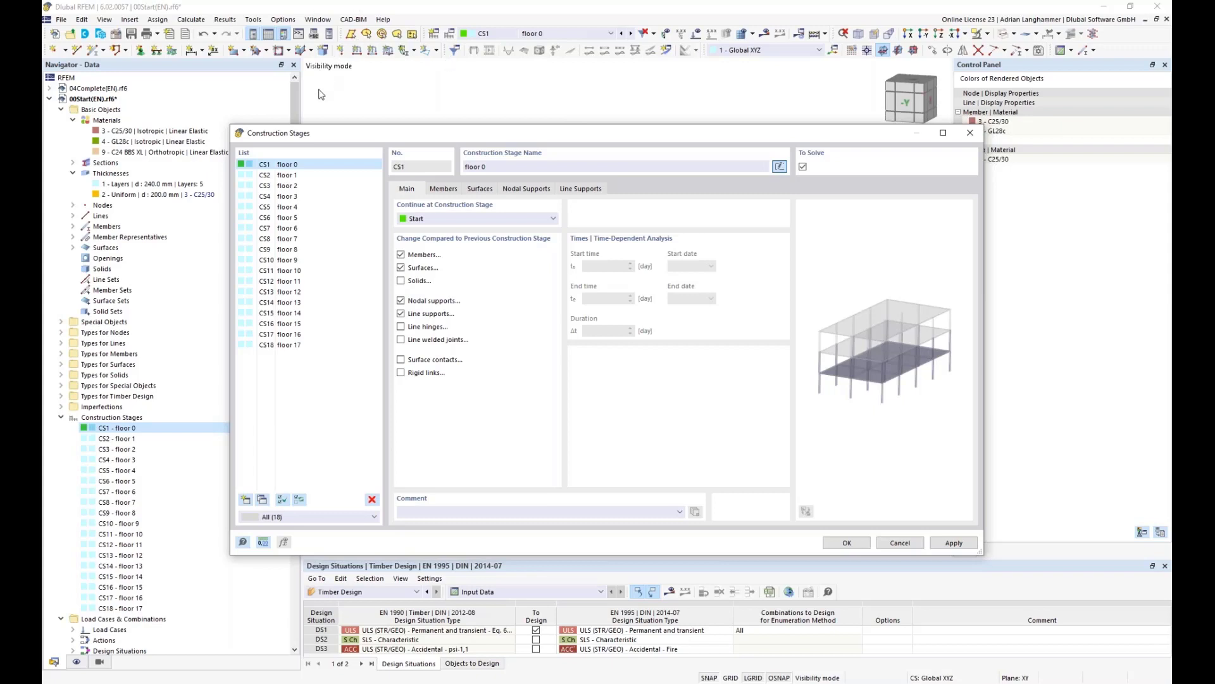
pyautogui.keyDown('shift'); pyautogui.click(309, 346); pyautogui.keyUp('shift')
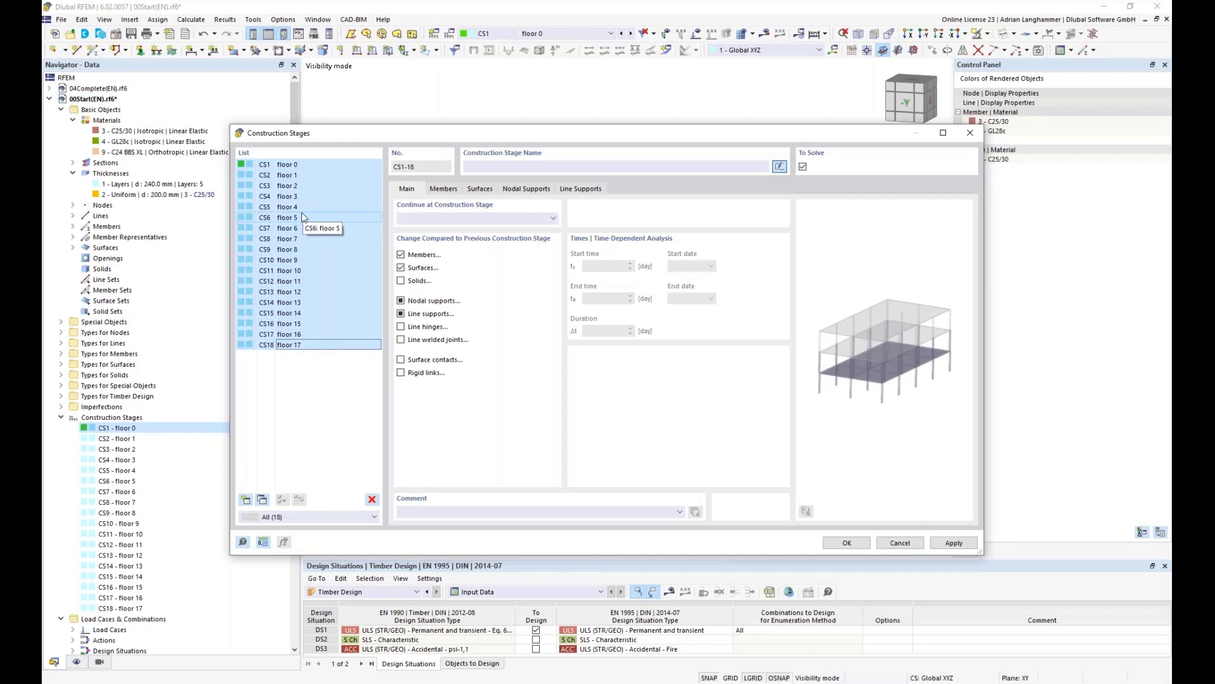
pyautogui.click(401, 328)
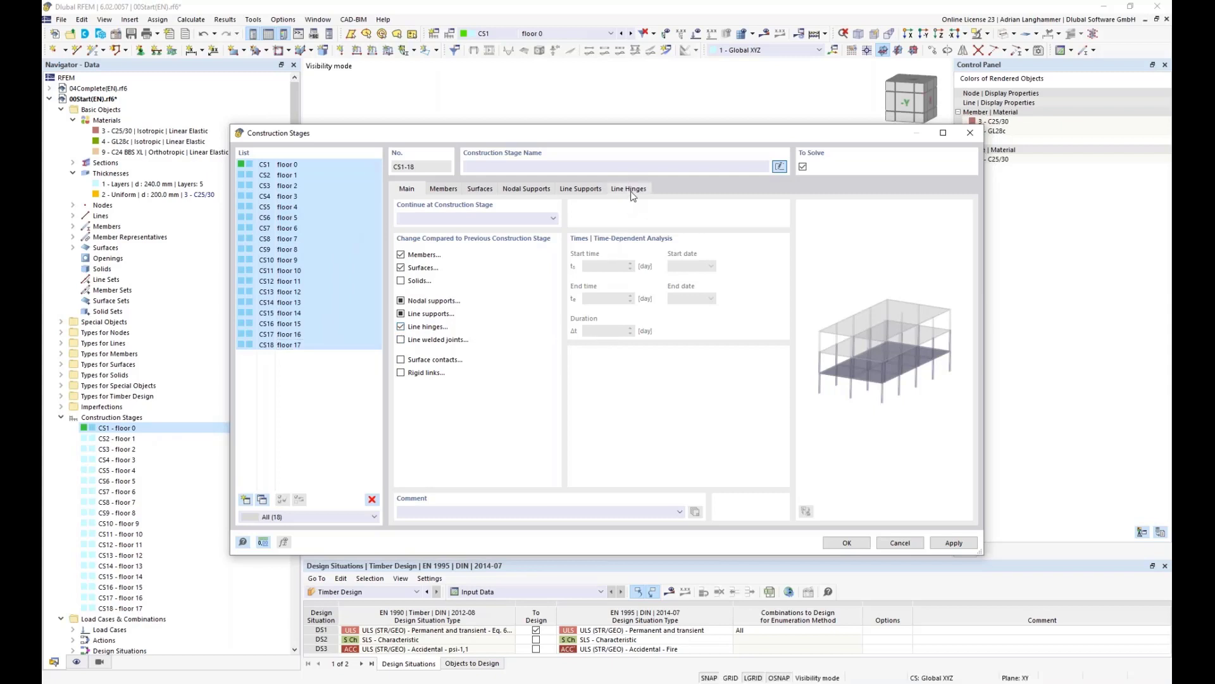
pyautogui.click(631, 191)
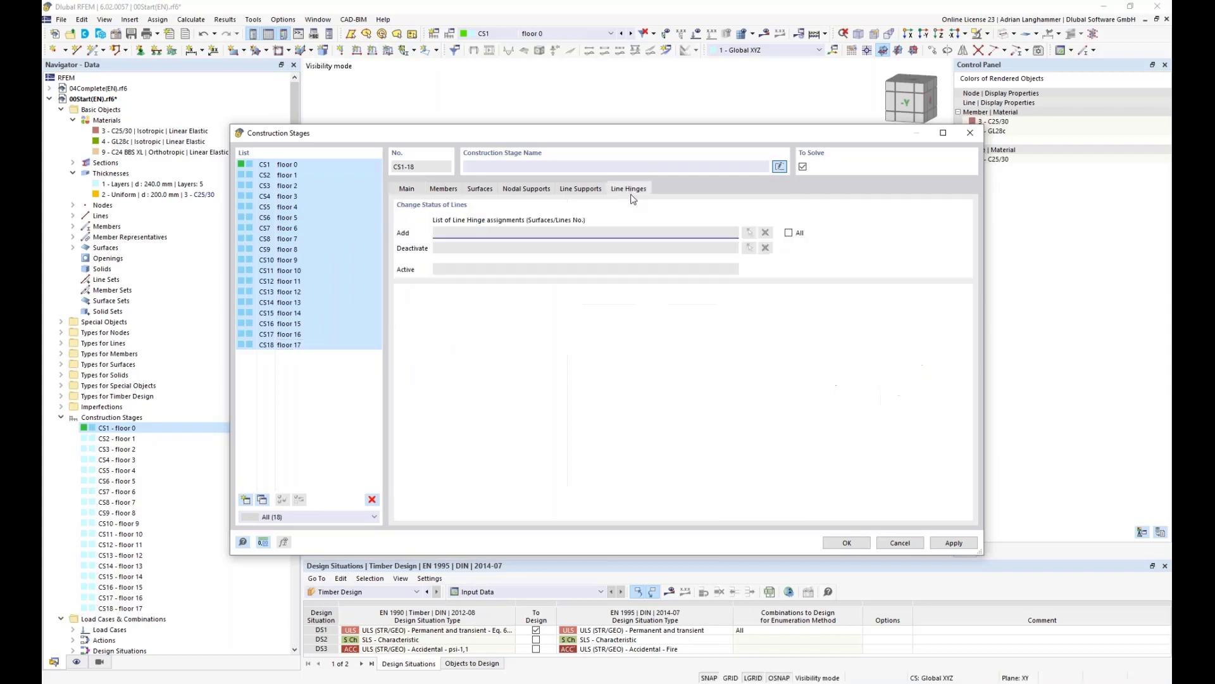
pyautogui.click(789, 233)
pyautogui.click(789, 233)
# Step: Check the line hinges and surfaces assigned to CS1 and the surfaces of CS18, and accept the construction stage settings
pyautogui.doubleClick(288, 166)
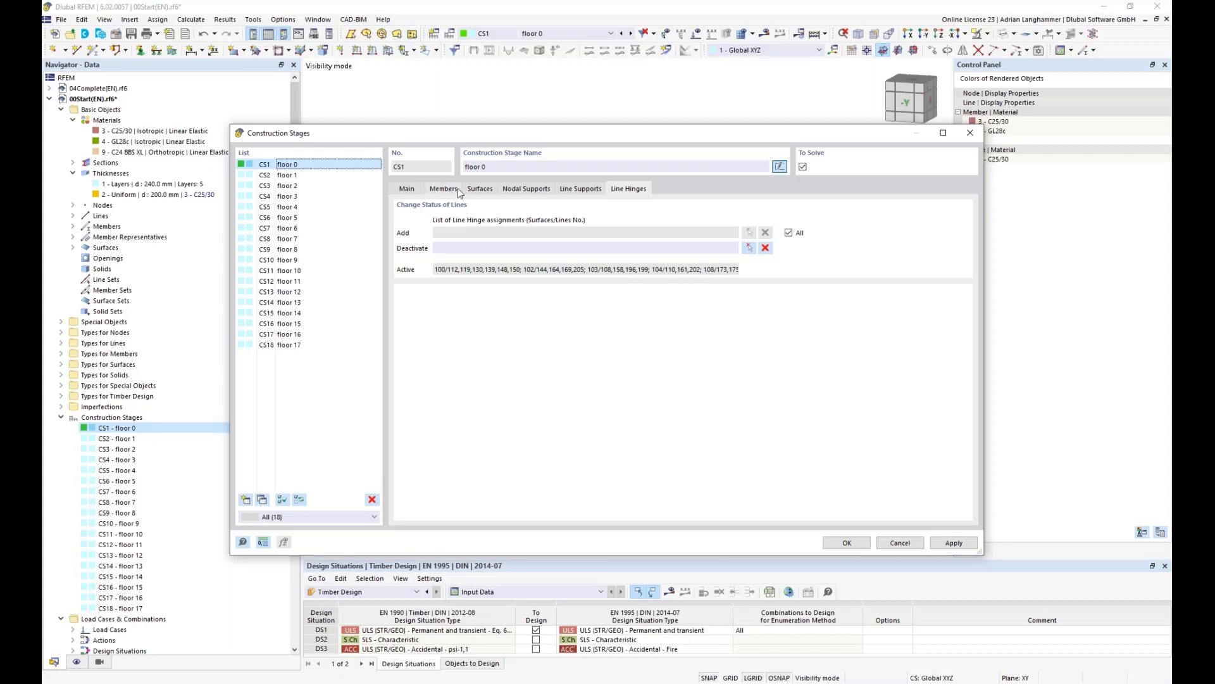
pyautogui.click(478, 190)
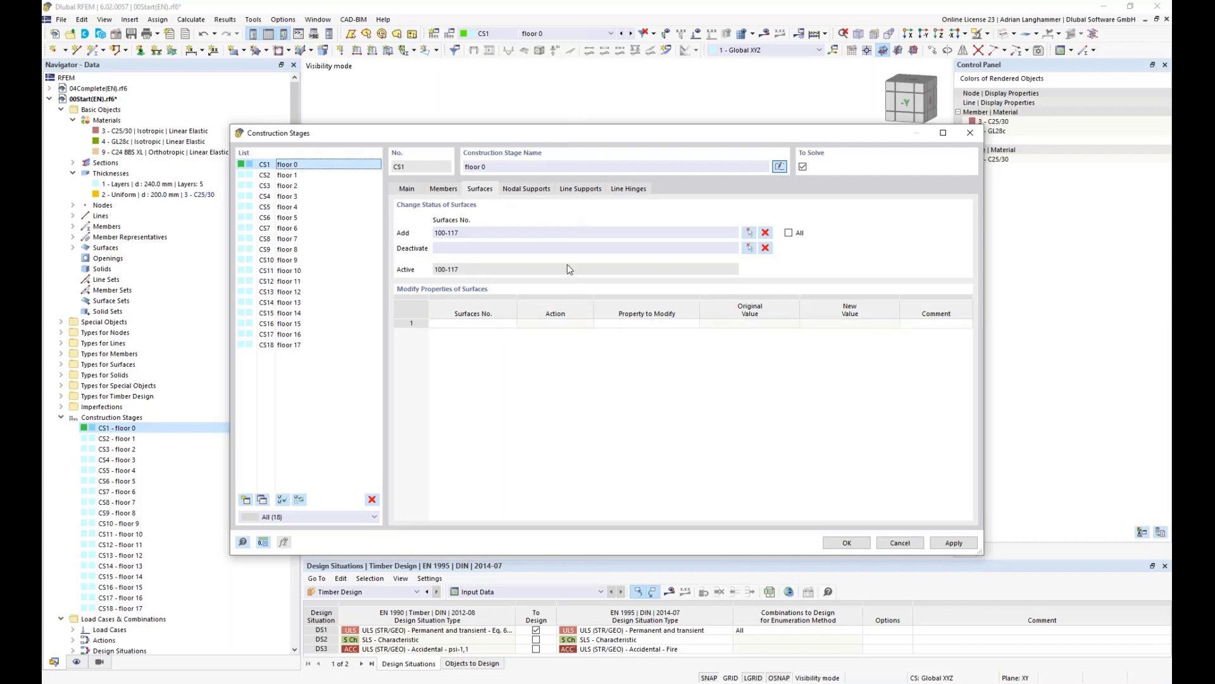
pyautogui.moveTo(513, 134); pyautogui.dragTo(514, 105)
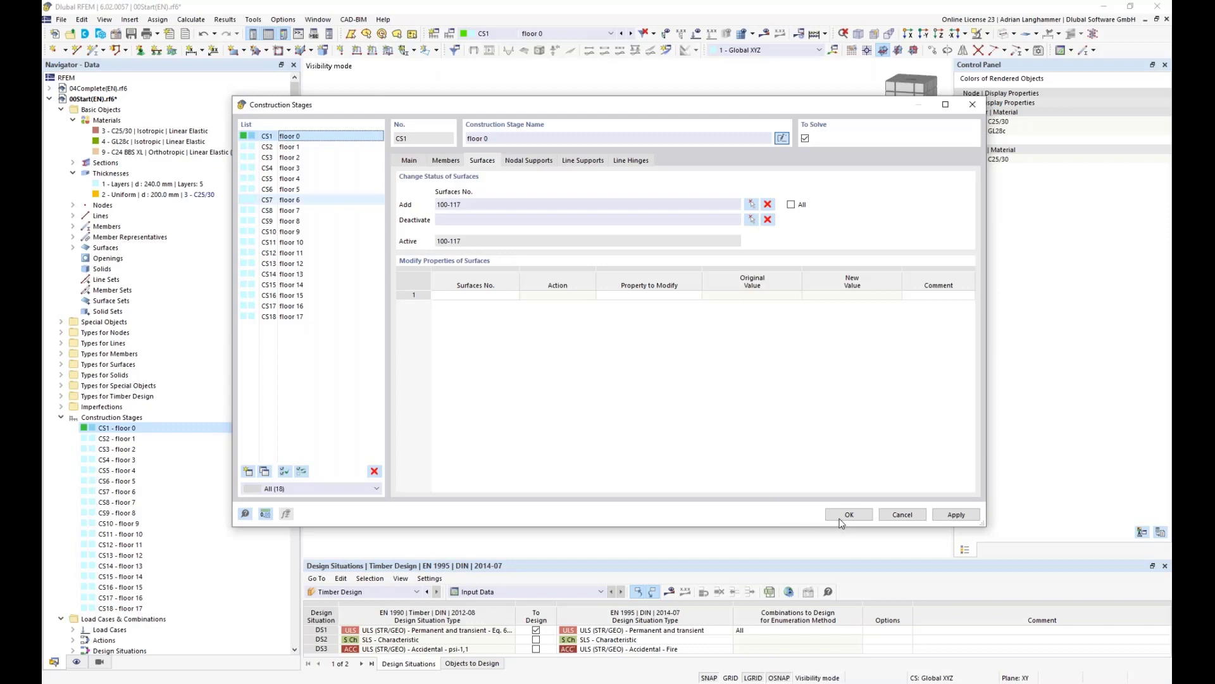
pyautogui.press('End')
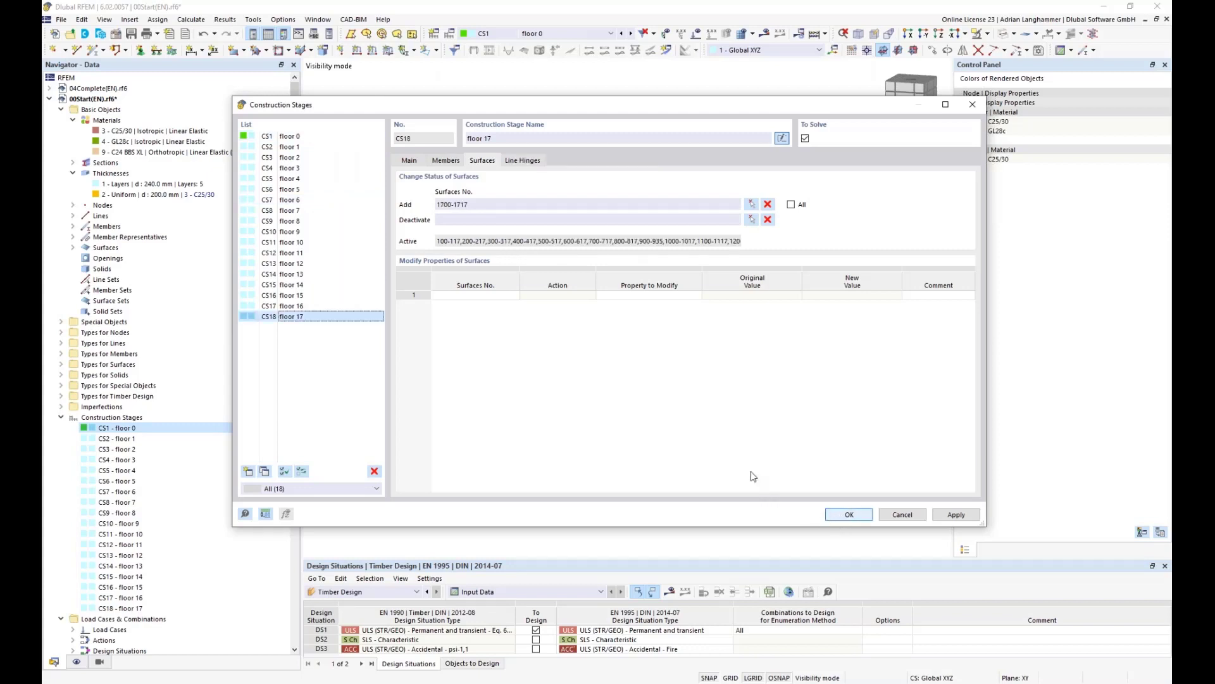
pyautogui.click(558, 340)
pyautogui.press('Return')
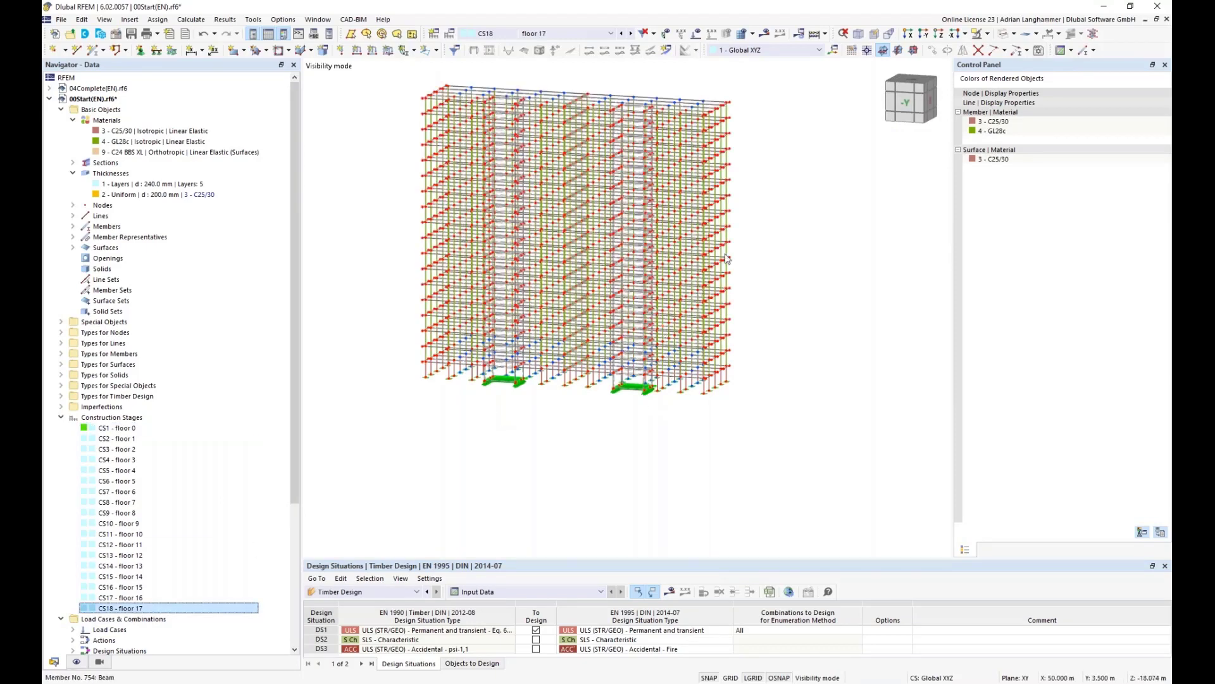
# Step: Inspect the complete CS18 structure and list the construction stages under Load Cases & Combinations
pyautogui.moveTo(739, 265)
pyautogui.mouseDown(button='middle')
pyautogui.moveTo(735, 279)
pyautogui.moveTo(781, 266)
pyautogui.moveTo(756, 279)
pyautogui.mouseUp(button='middle')
pyautogui.scroll(2, 736, 381)
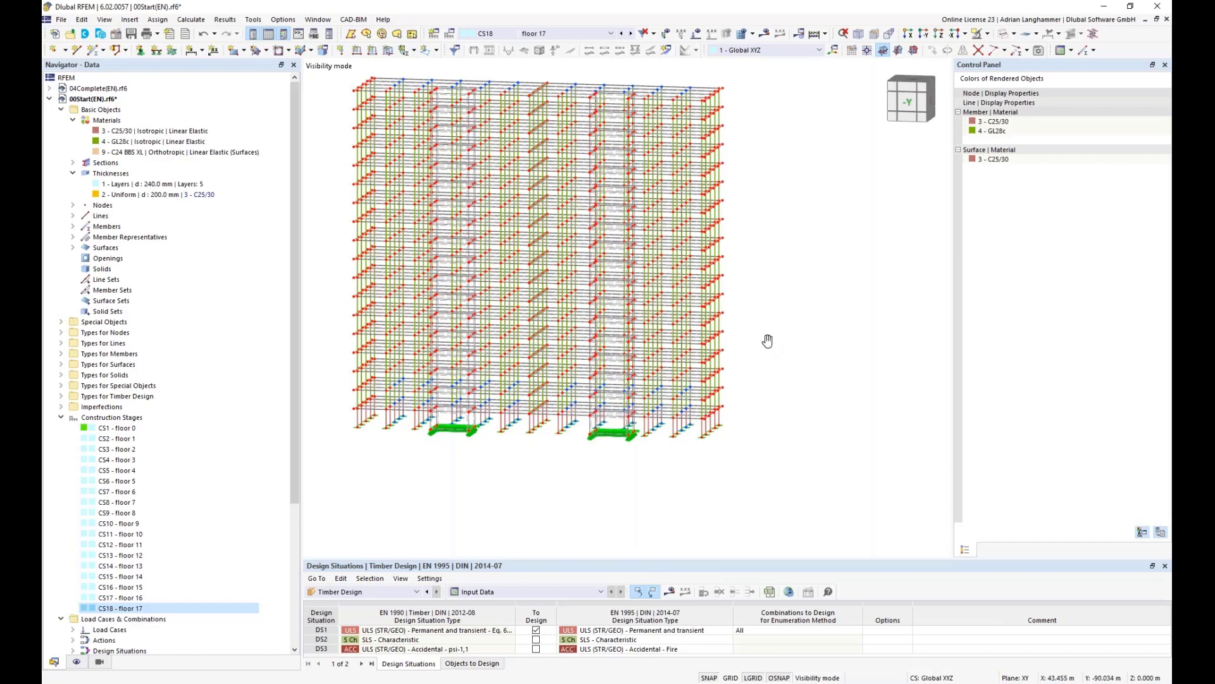
pyautogui.moveTo(767, 344); pyautogui.dragTo(789, 366, button='middle')
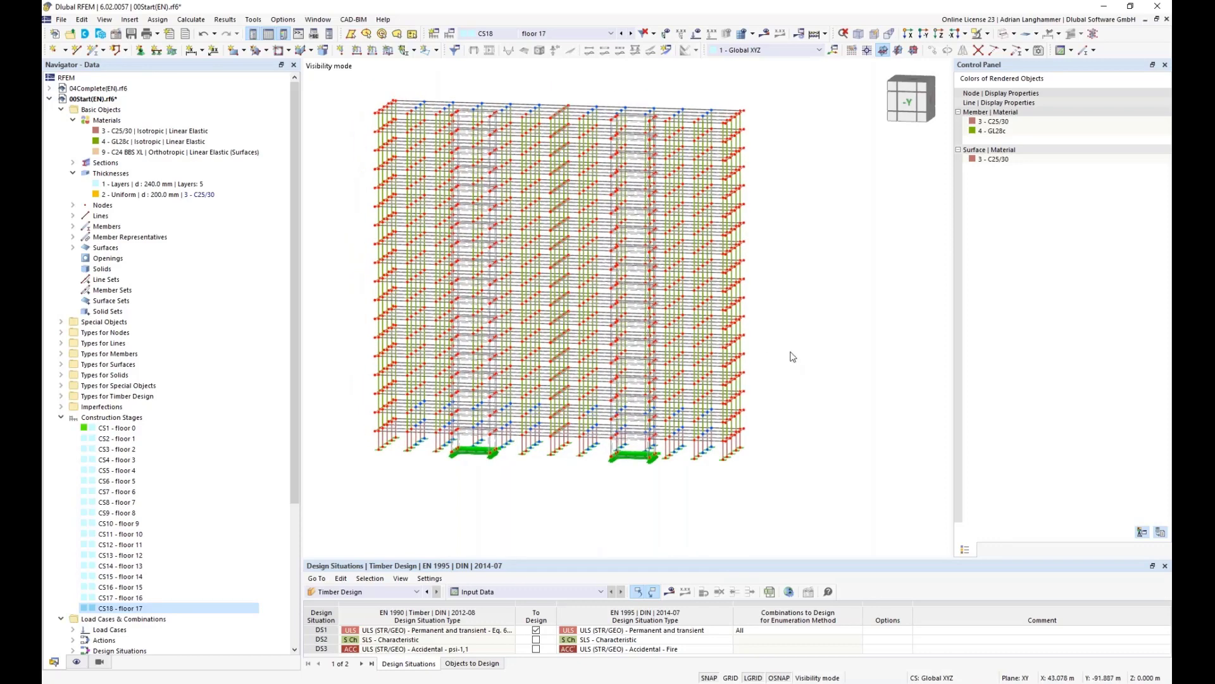
pyautogui.moveTo(793, 349); pyautogui.dragTo(808, 363, button='middle')
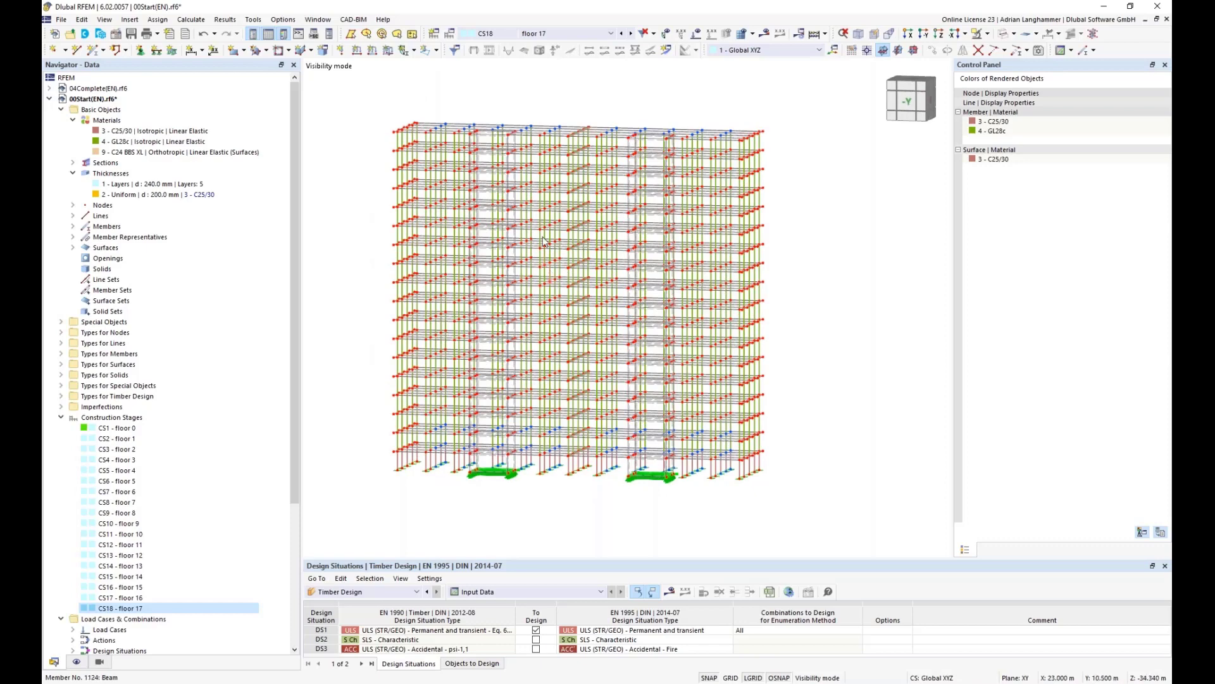
pyautogui.scroll(-3, 120, 393)
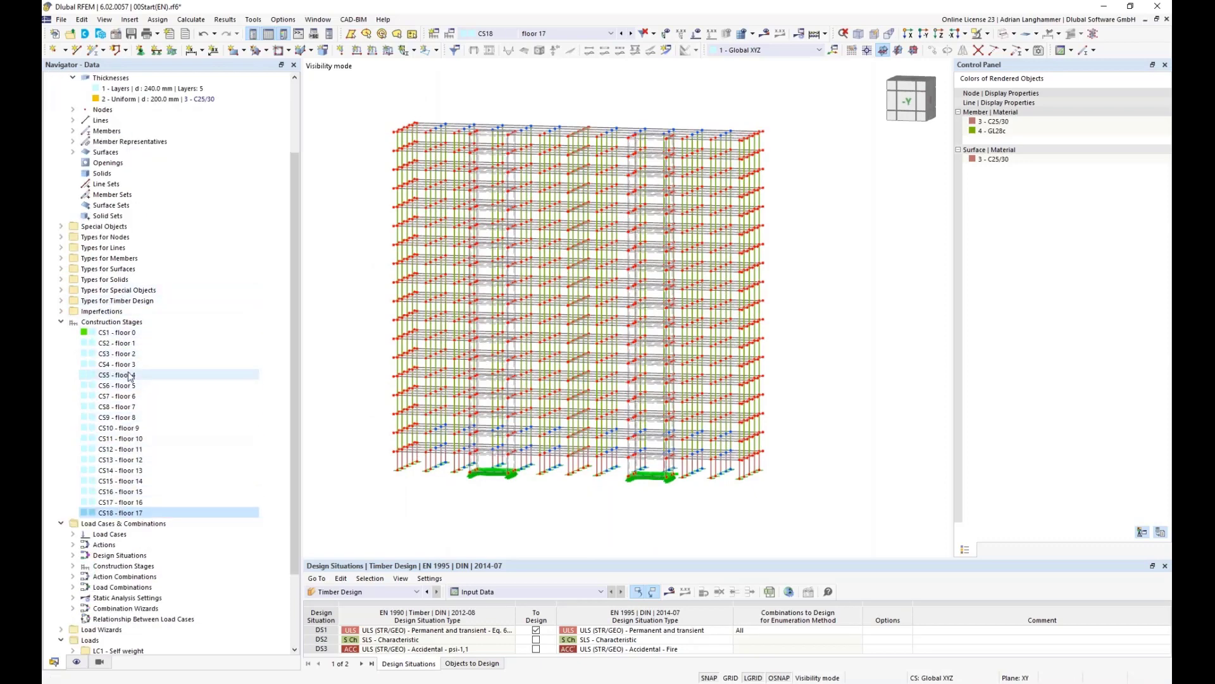
pyautogui.scroll(-2, 126, 367)
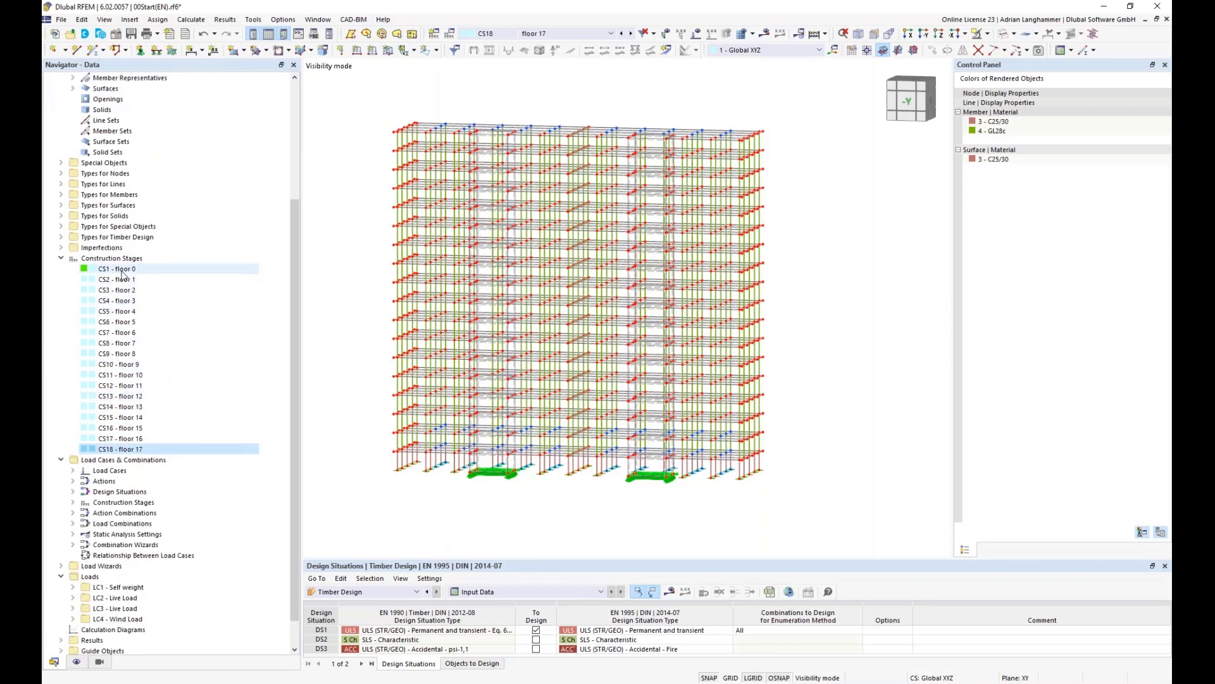
pyautogui.scroll(-1, 122, 276)
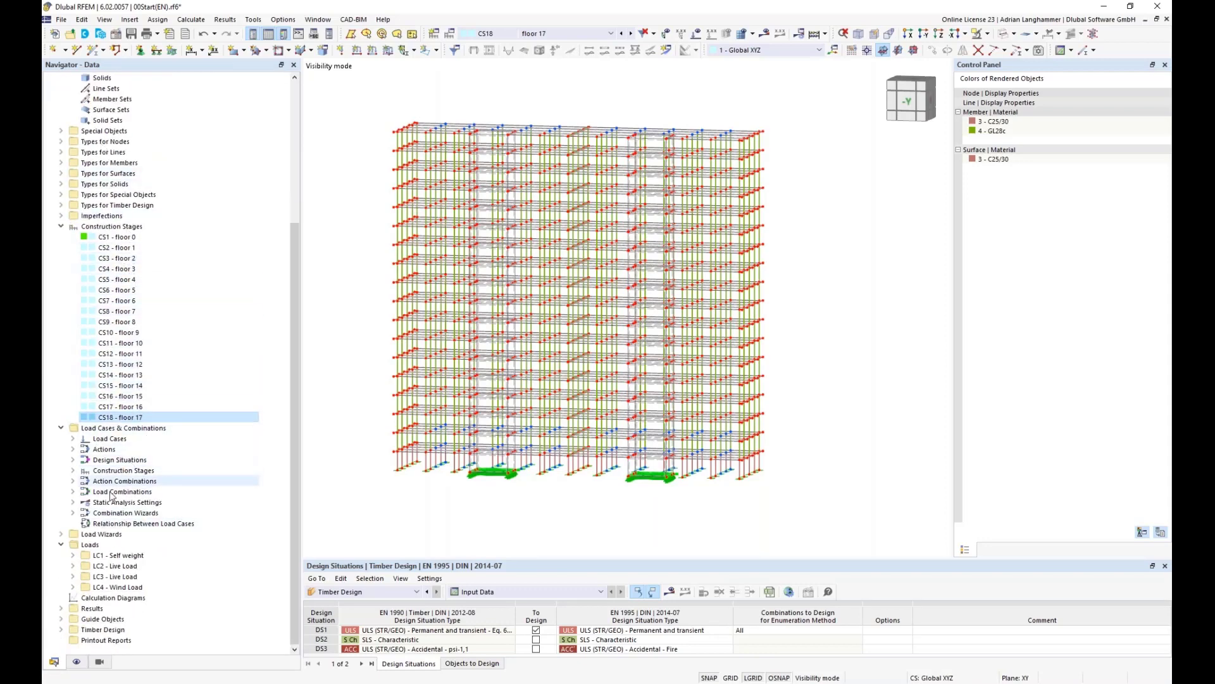
pyautogui.click(72, 471)
pyautogui.scroll(-2, 89, 428)
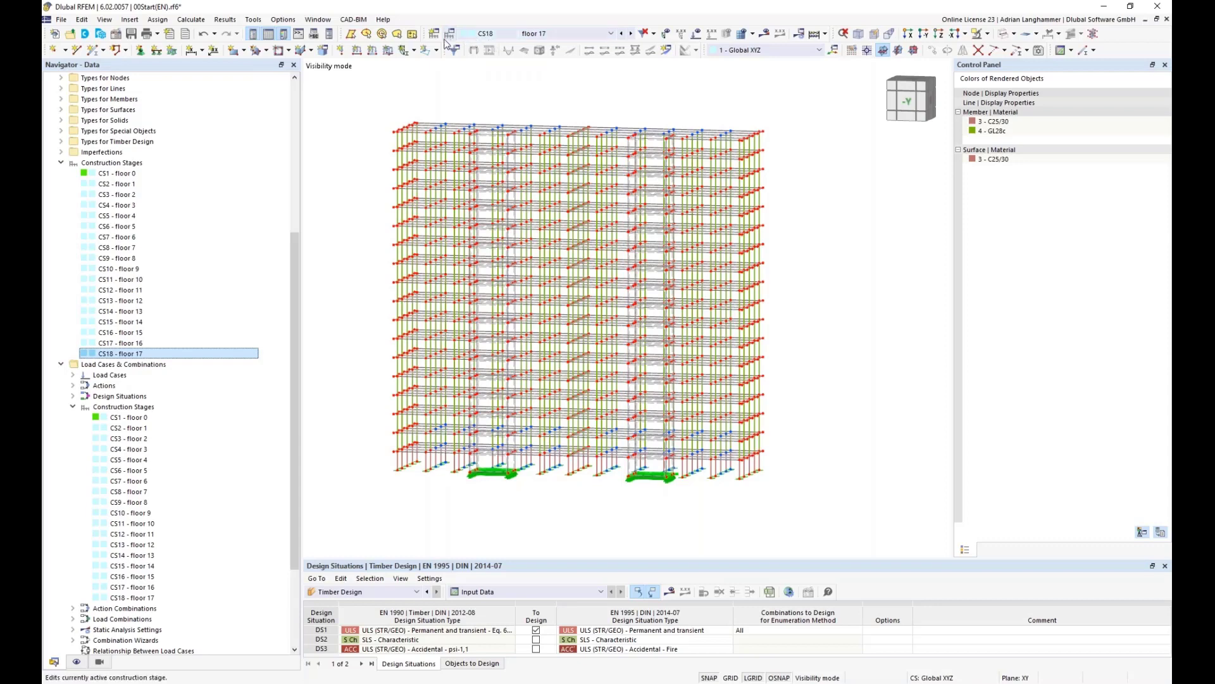
# Step: Assign load case LC1 Self weight to construction stage CS1 as a permanent load in the construction stage load settings
pyautogui.click(451, 36)
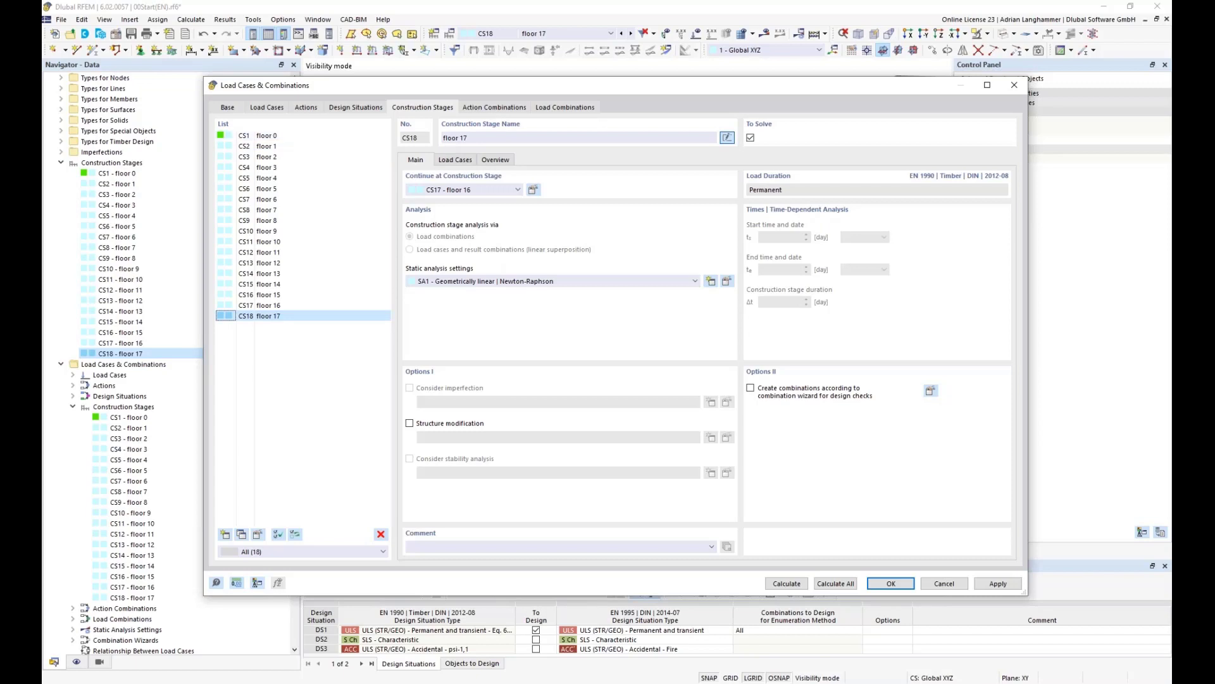
pyautogui.click(454, 161)
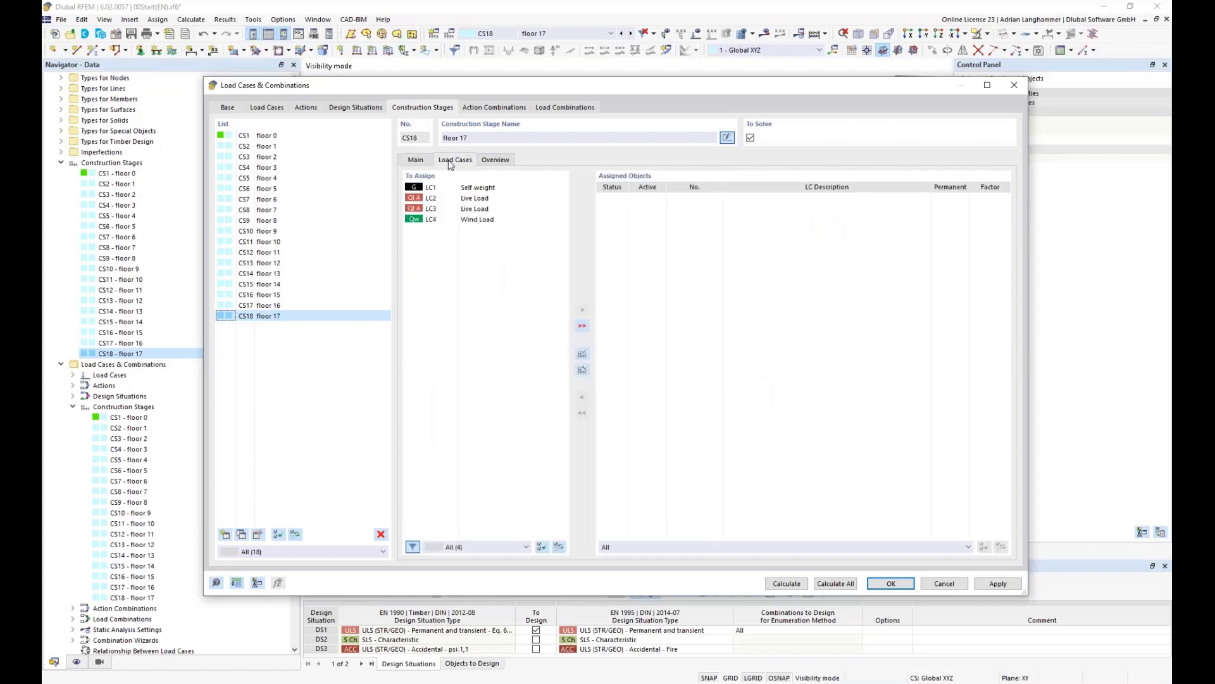
pyautogui.click(265, 137)
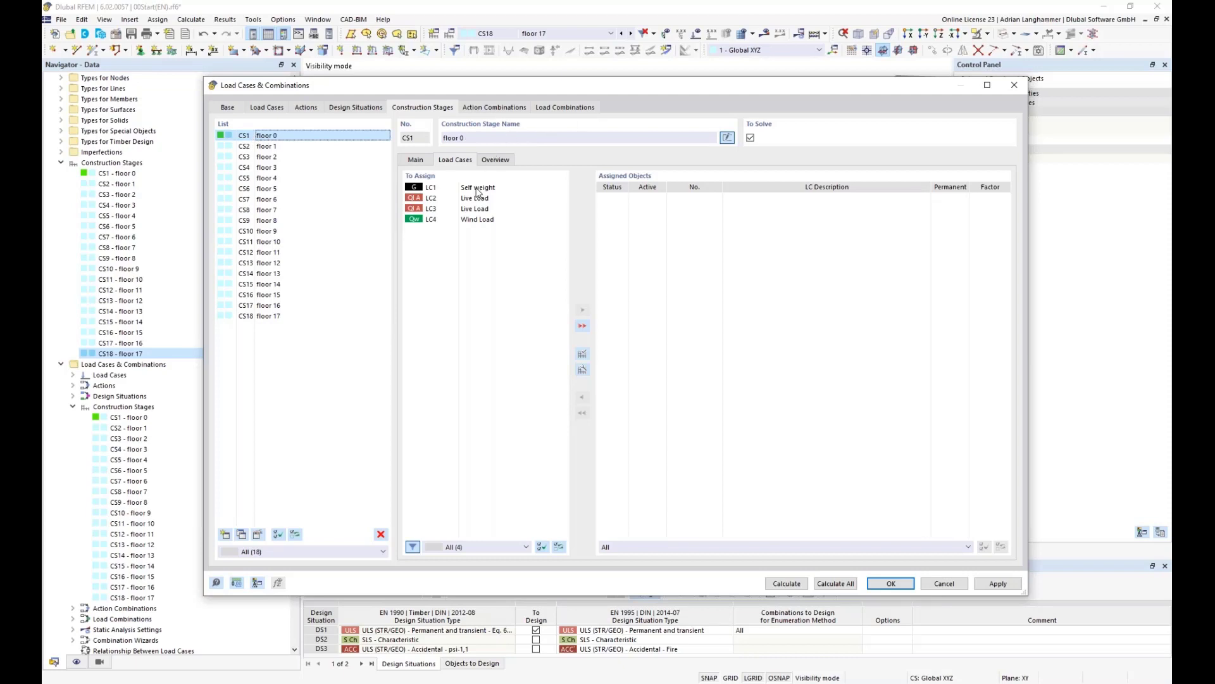
pyautogui.doubleClick(429, 190)
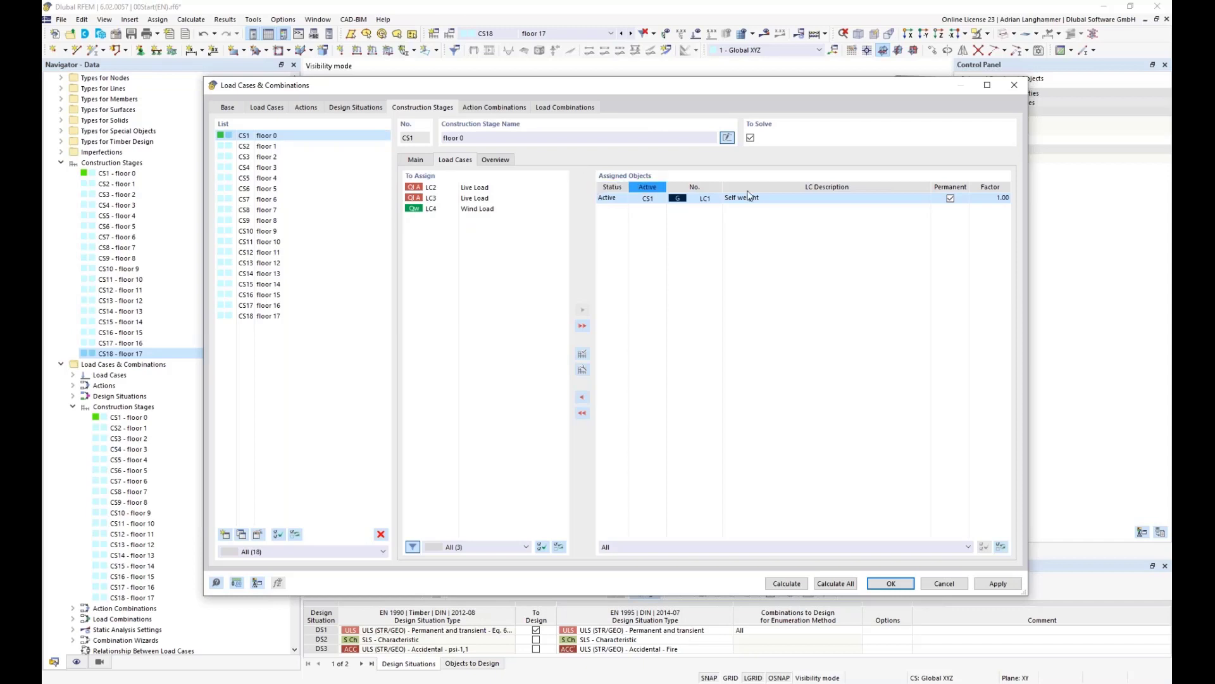
pyautogui.click(950, 198)
# Step: Check the load cases assigned to CS7, and assign LC2 and LC3 Live Load and LC4 Wind Load to CS18
pyautogui.click(244, 200)
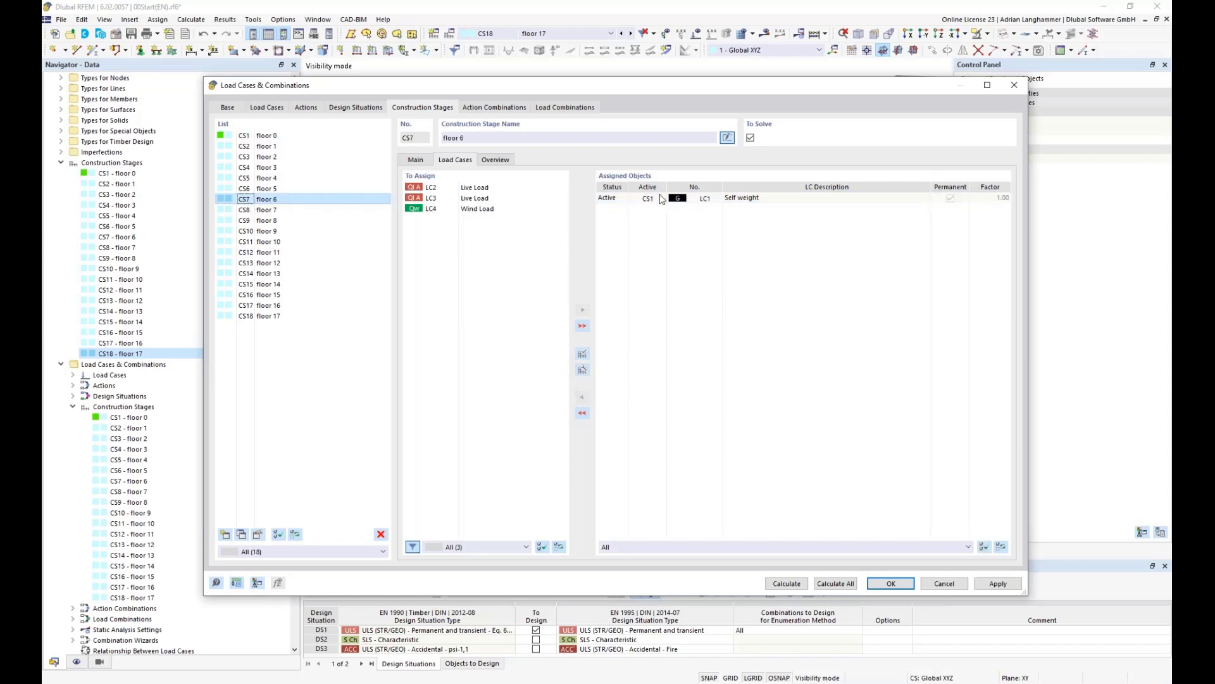
pyautogui.click(620, 202)
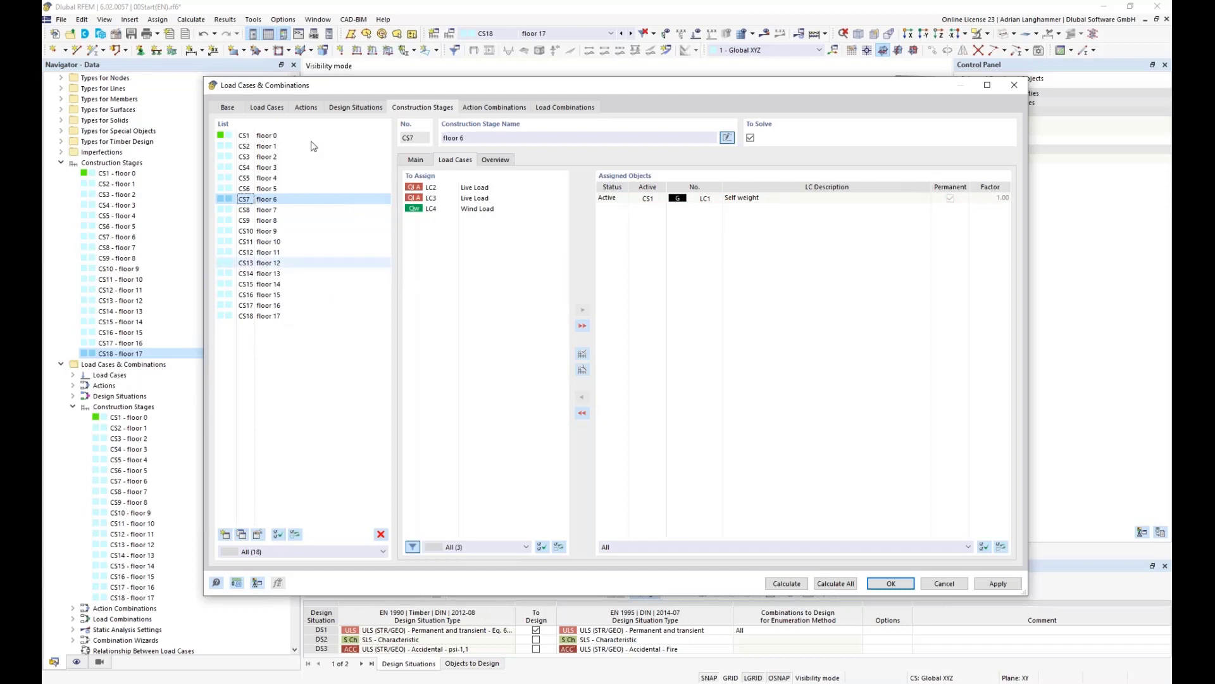
pyautogui.click(275, 316)
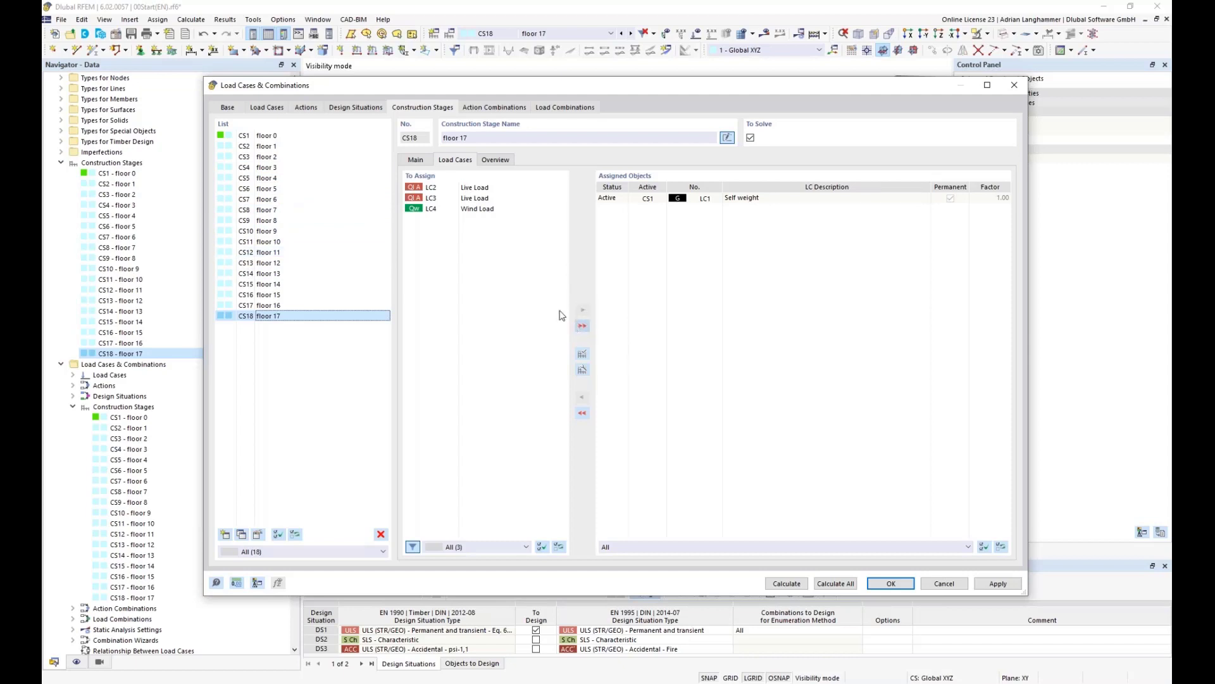
pyautogui.click(582, 329)
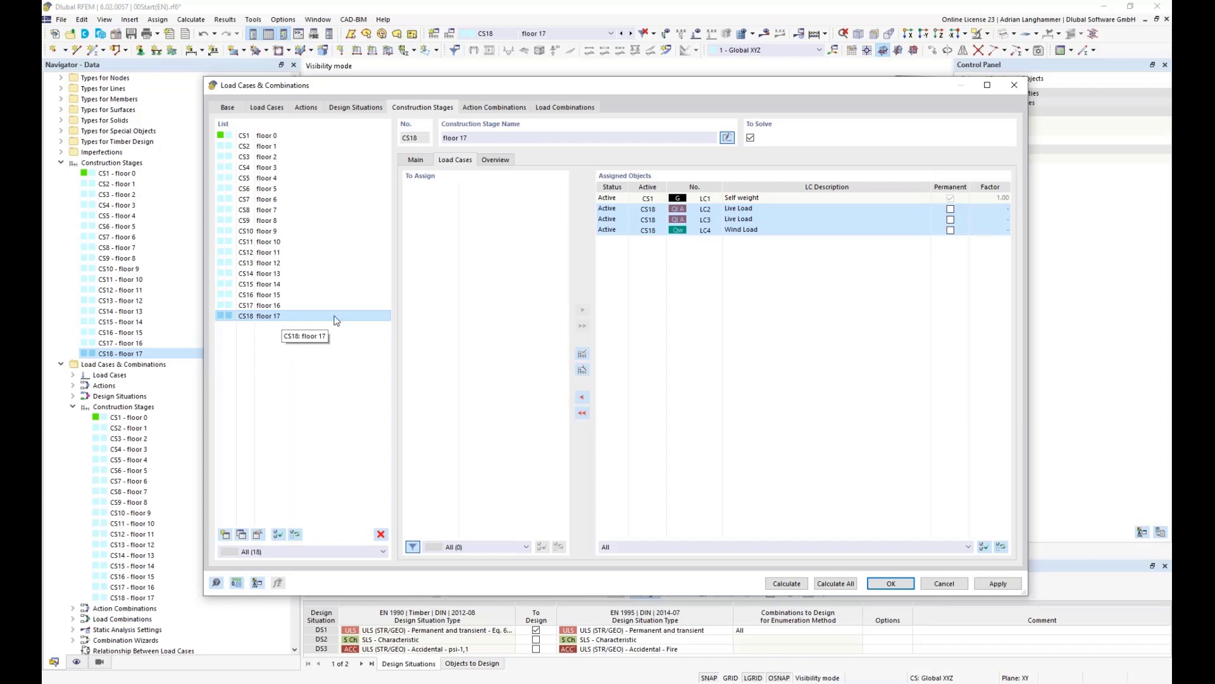
# Step: Enable combinations according to the combination wizard for design checks in CS18, and set combination wizard 1 to consider construction stages only
pyautogui.click(415, 160)
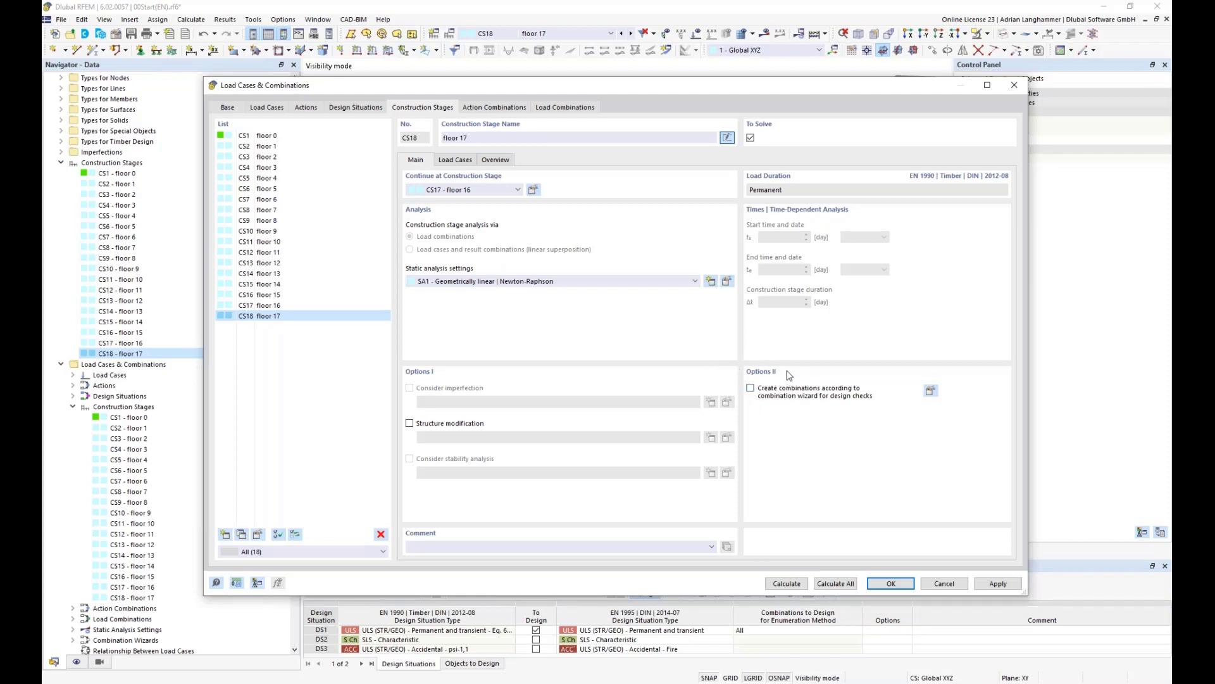
pyautogui.click(751, 388)
pyautogui.click(929, 395)
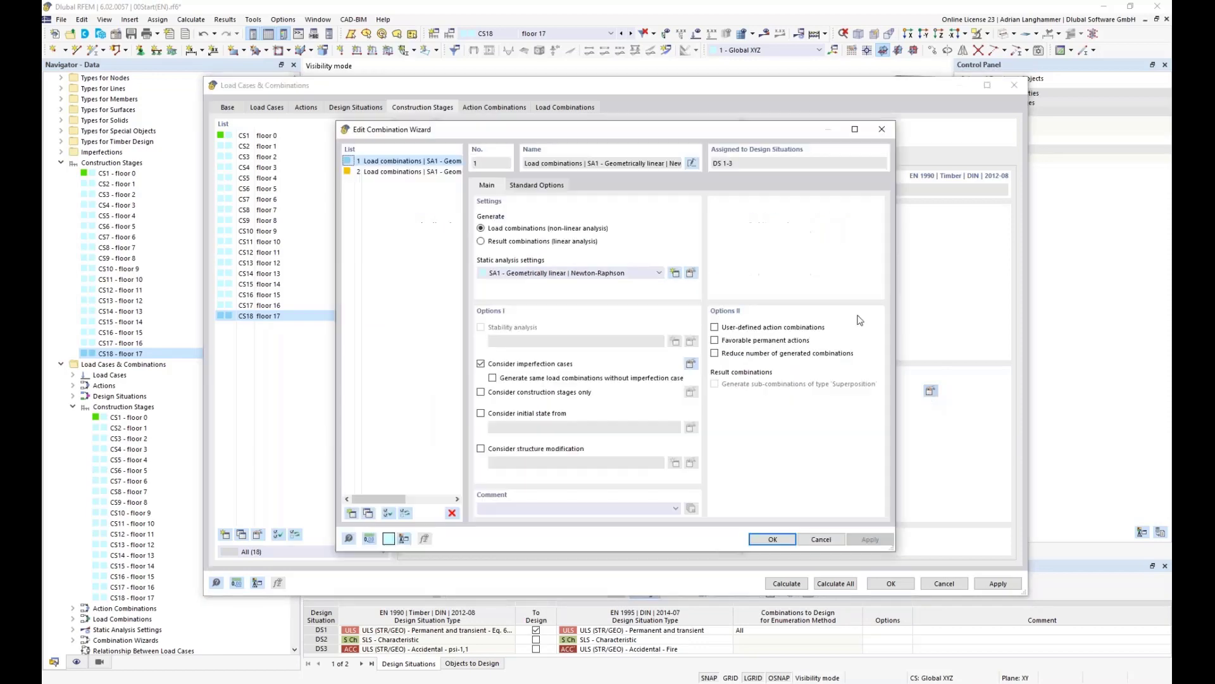
pyautogui.moveTo(761, 129); pyautogui.dragTo(886, 84)
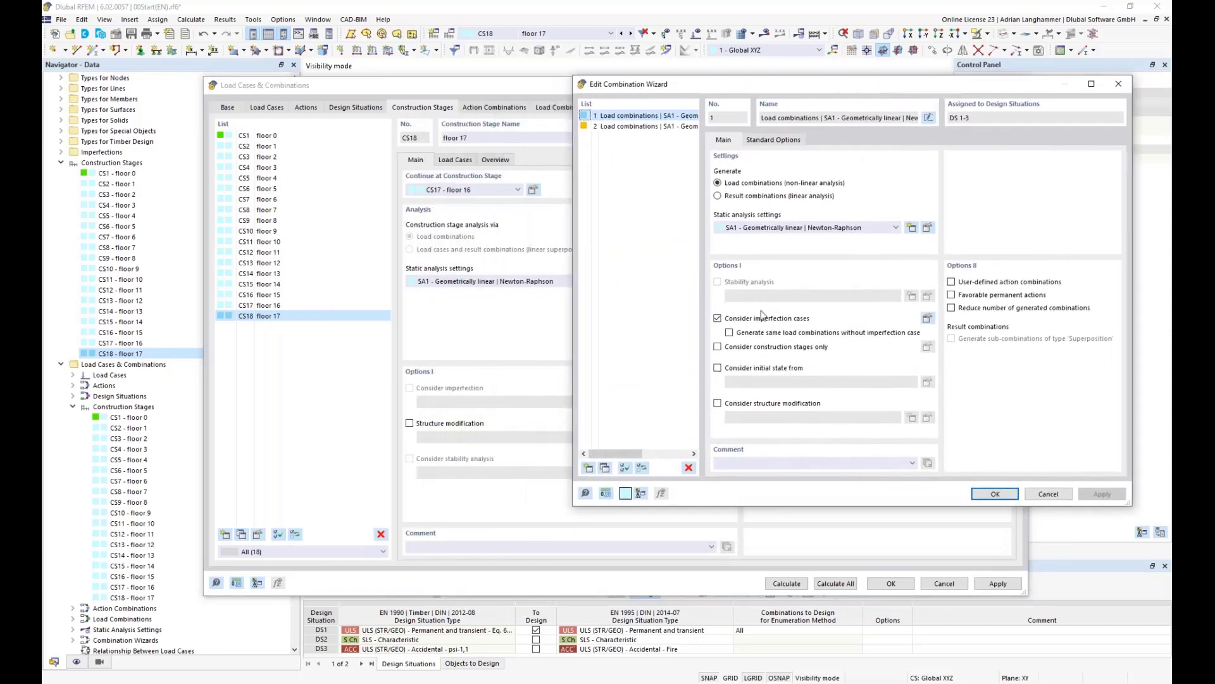
pyautogui.click(718, 348)
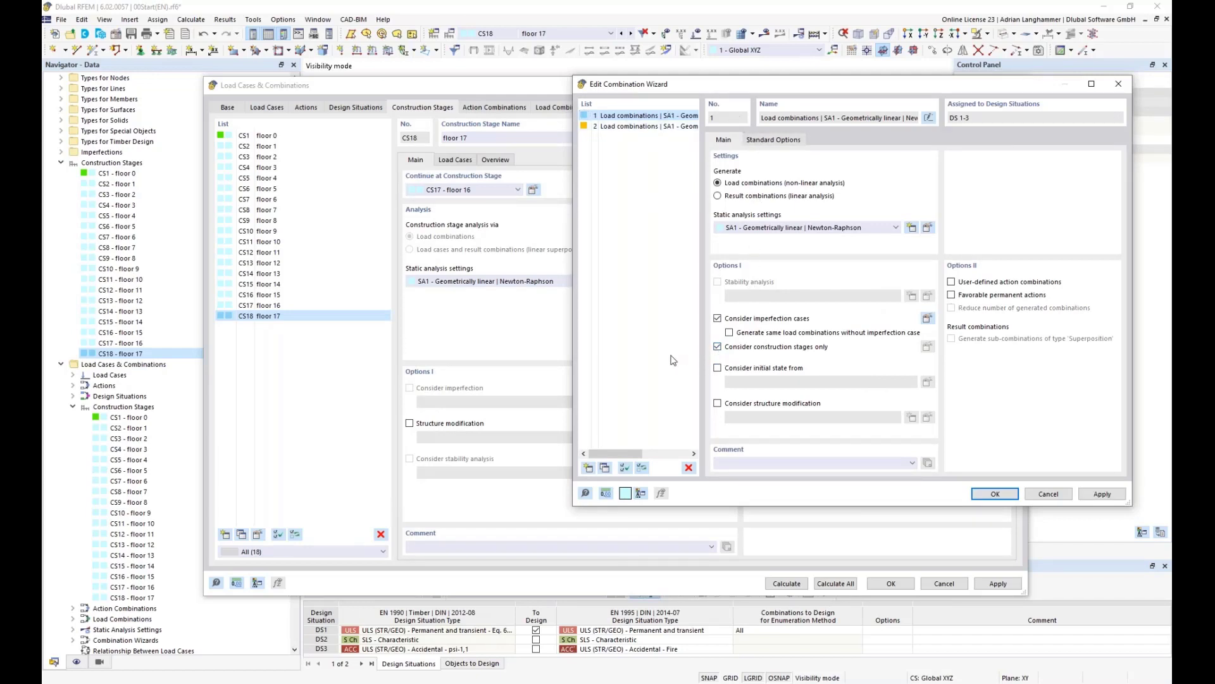
pyautogui.click(717, 347)
pyautogui.click(717, 347)
pyautogui.click(984, 497)
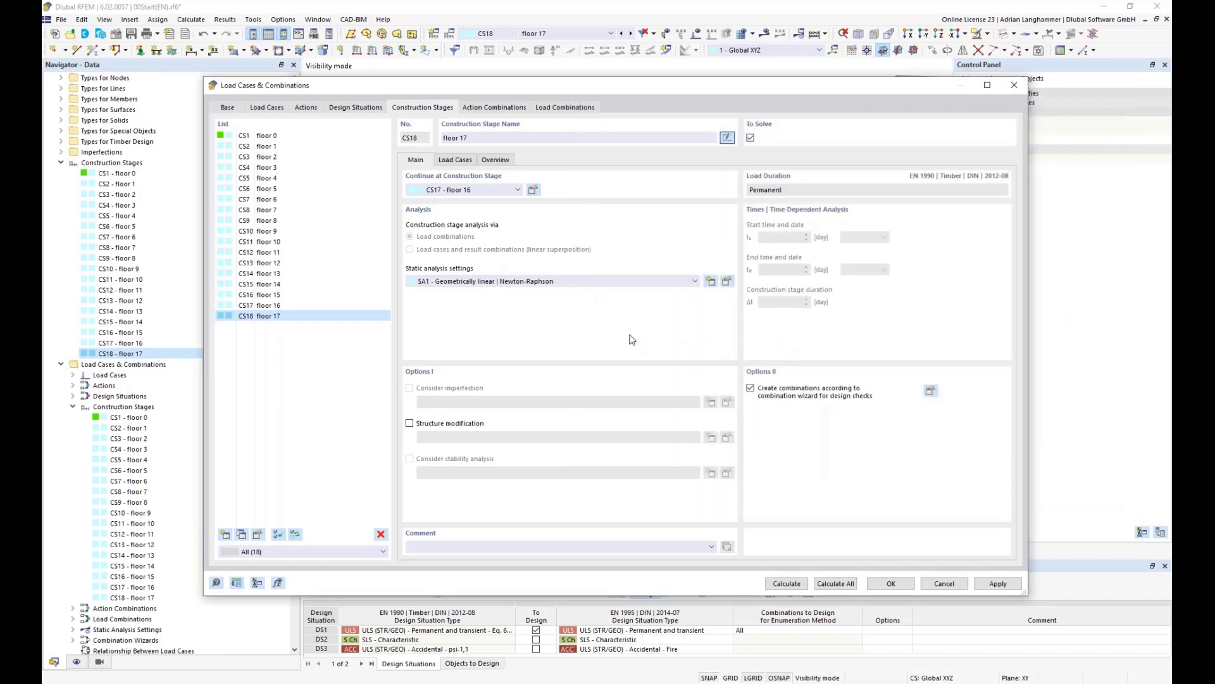
# Step: Examine action combinations AC1, AC2, AC3 and AC5 with their design situation and assigned construction stage
pyautogui.click(490, 110)
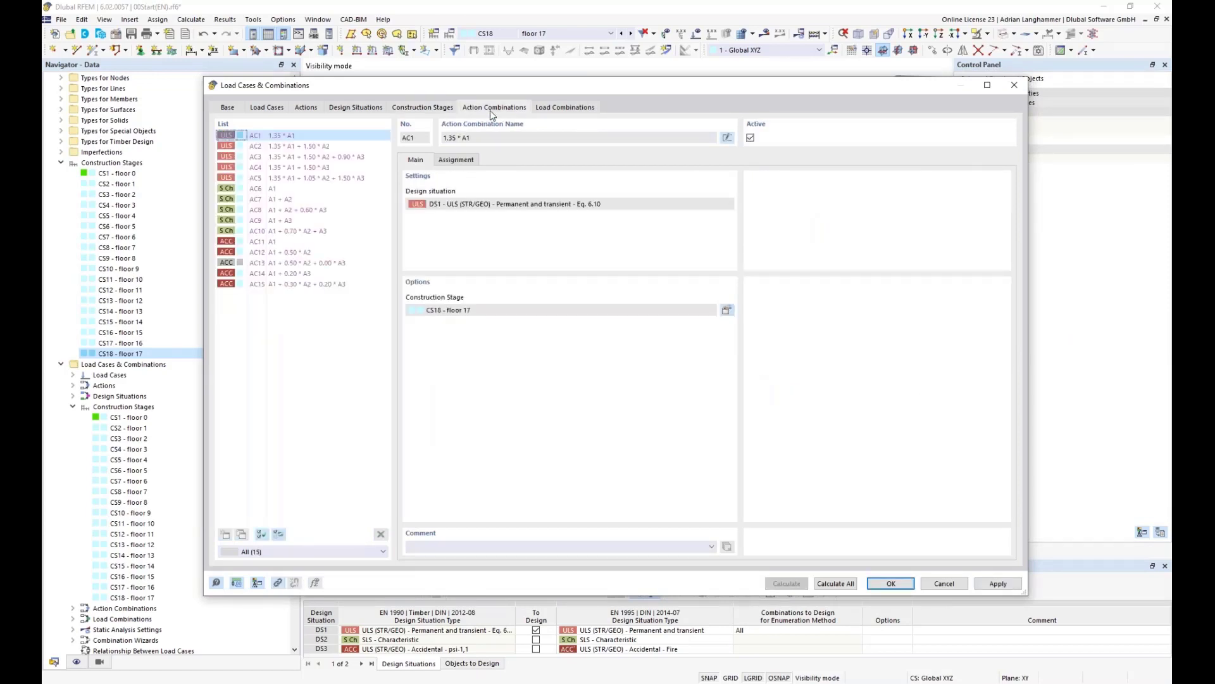
pyautogui.click(260, 146)
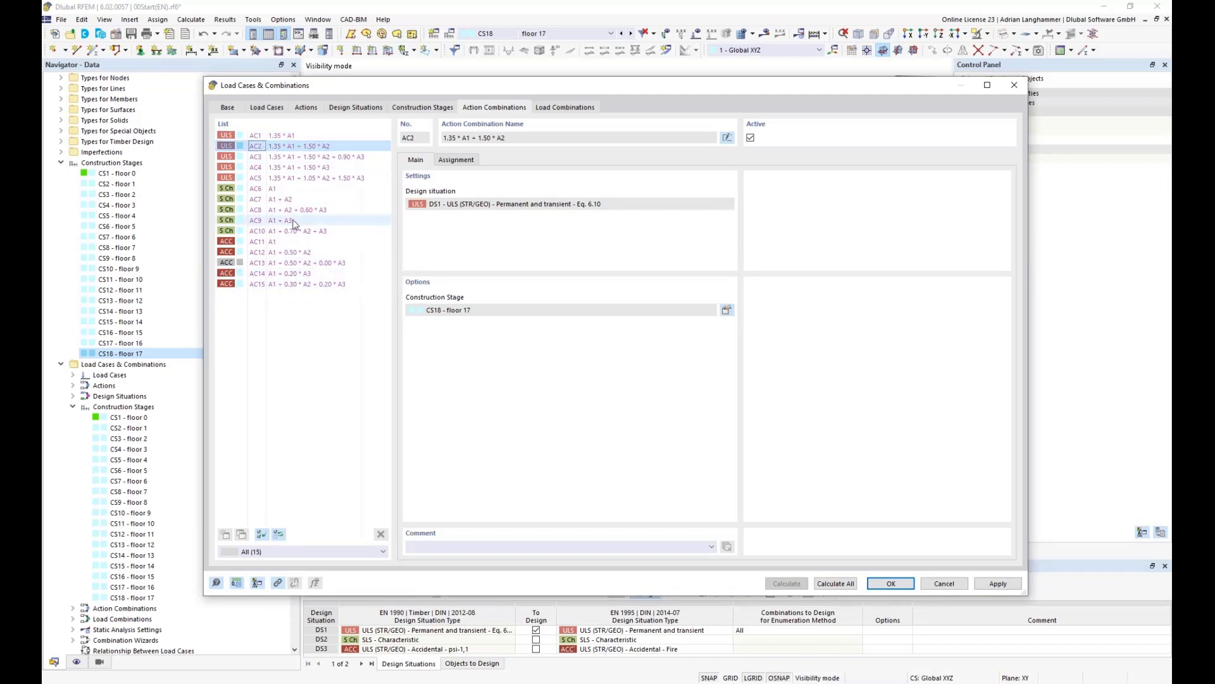
pyautogui.click(298, 178)
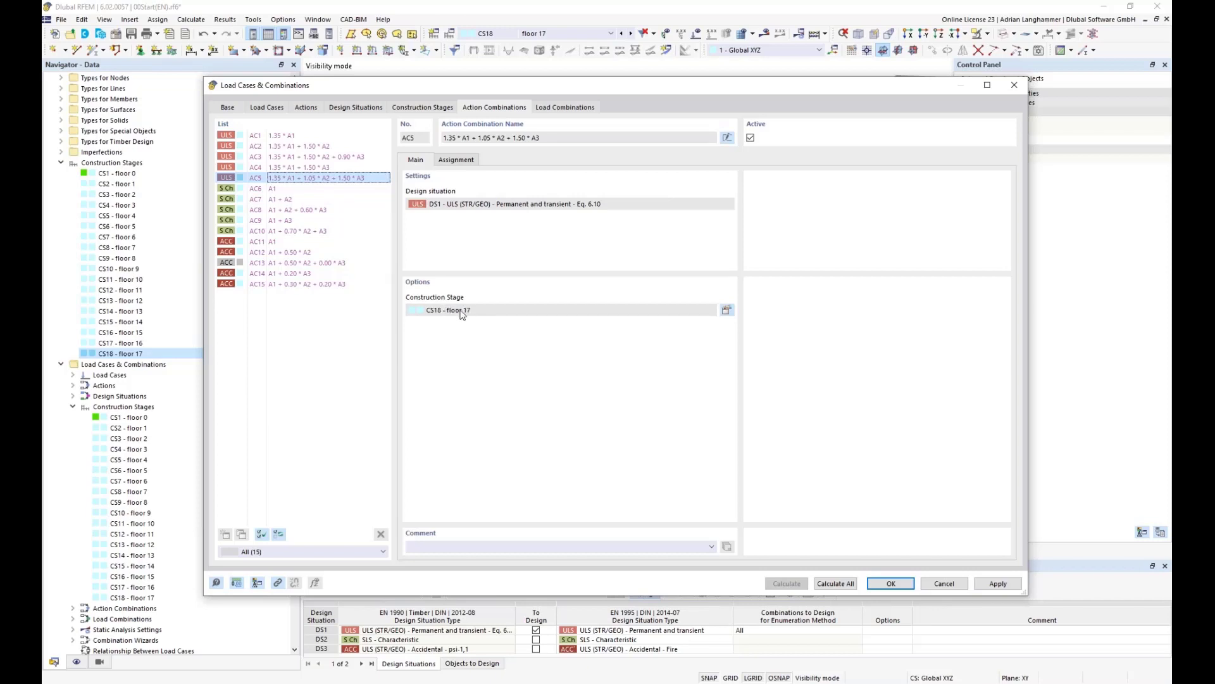
pyautogui.click(264, 157)
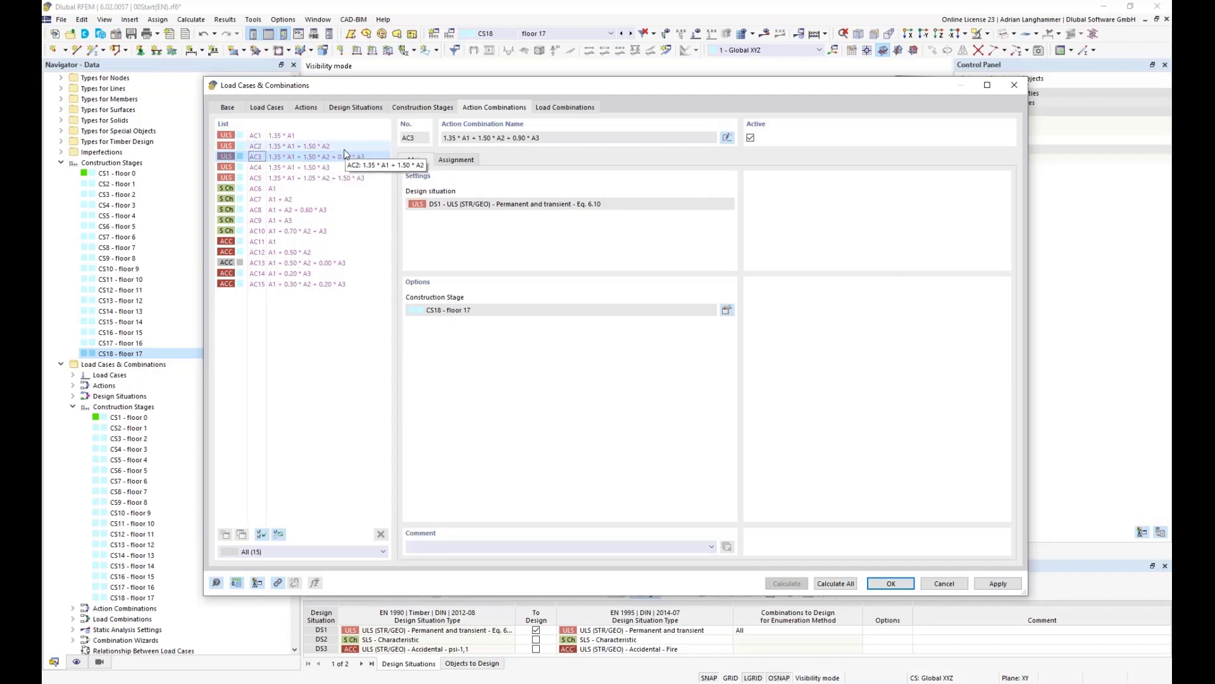
pyautogui.click(280, 135)
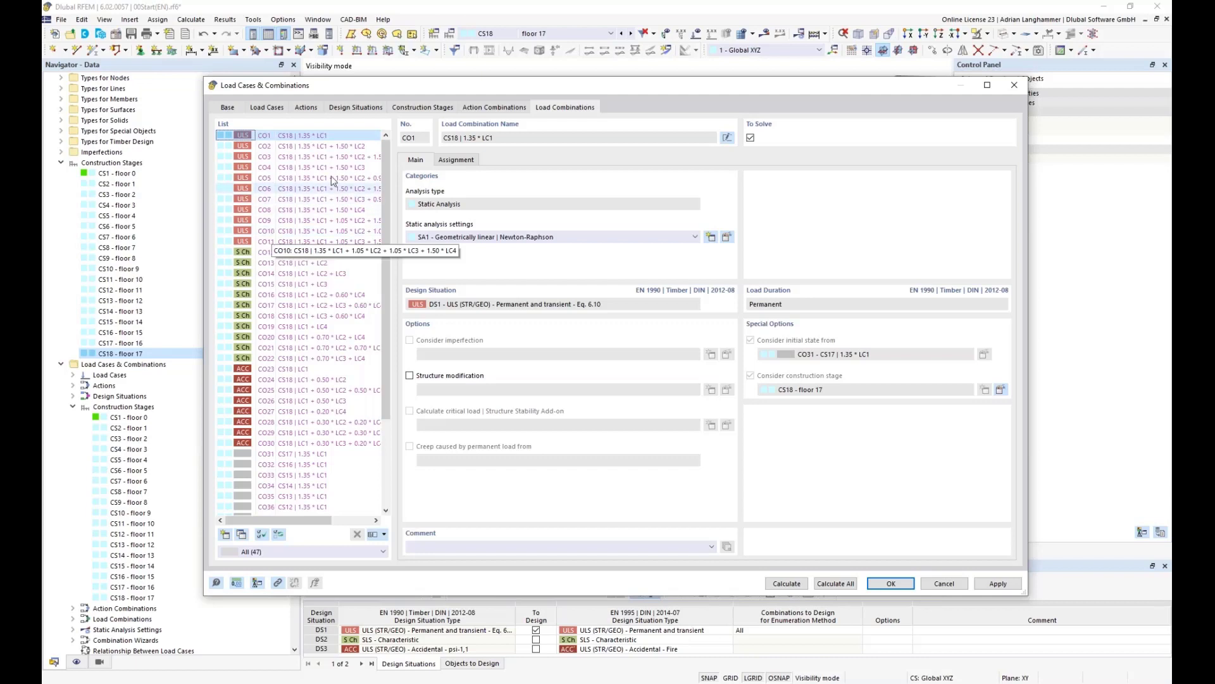
# Step: Examine load combinations CO5, CO47, CO46 and CO45 for their initial states and assigned construction stages
pyautogui.click(316, 178)
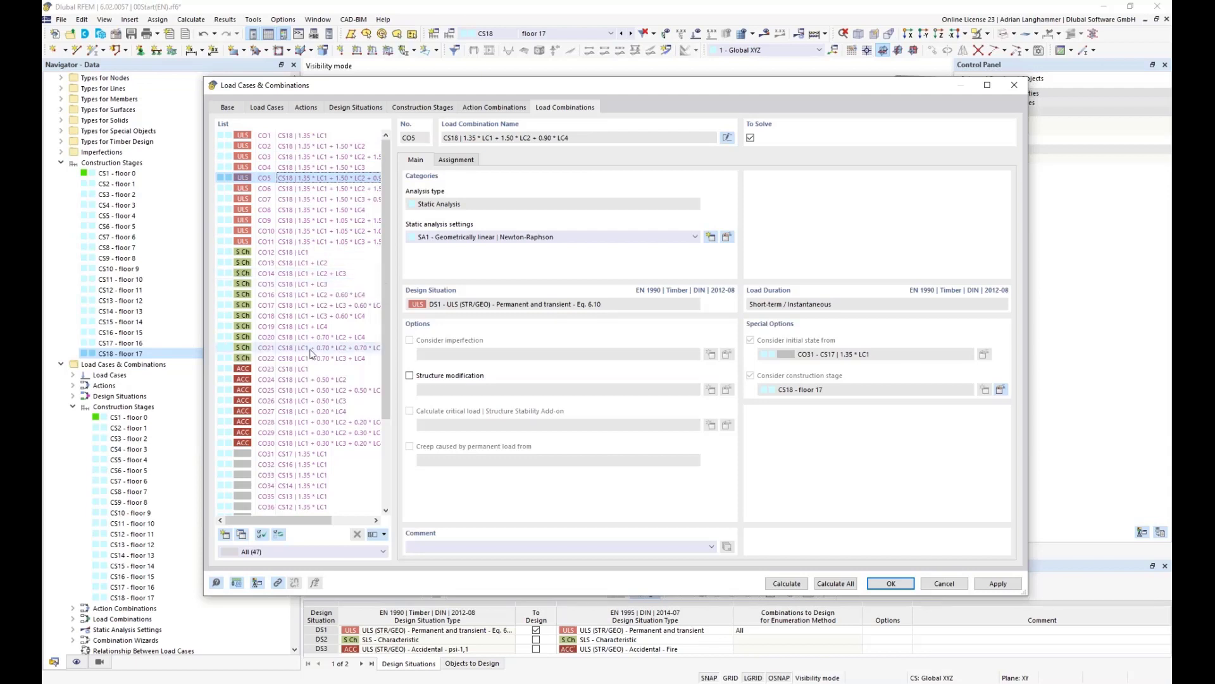
pyautogui.scroll(-4, 313, 379)
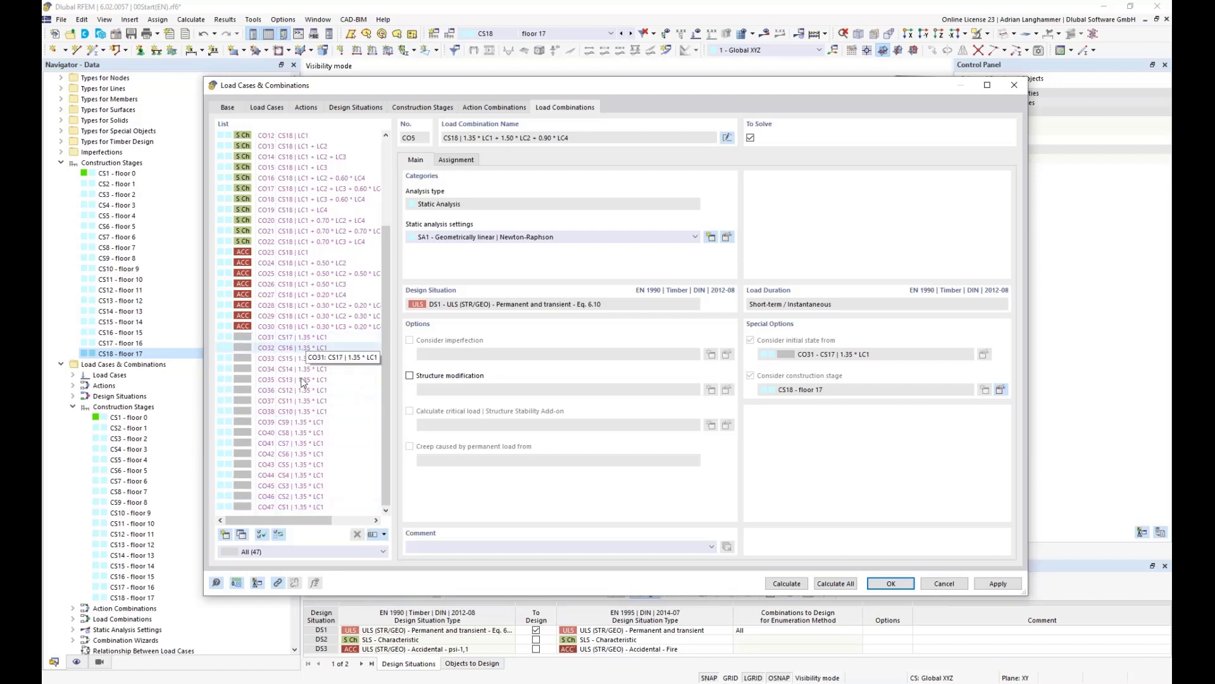
pyautogui.click(305, 507)
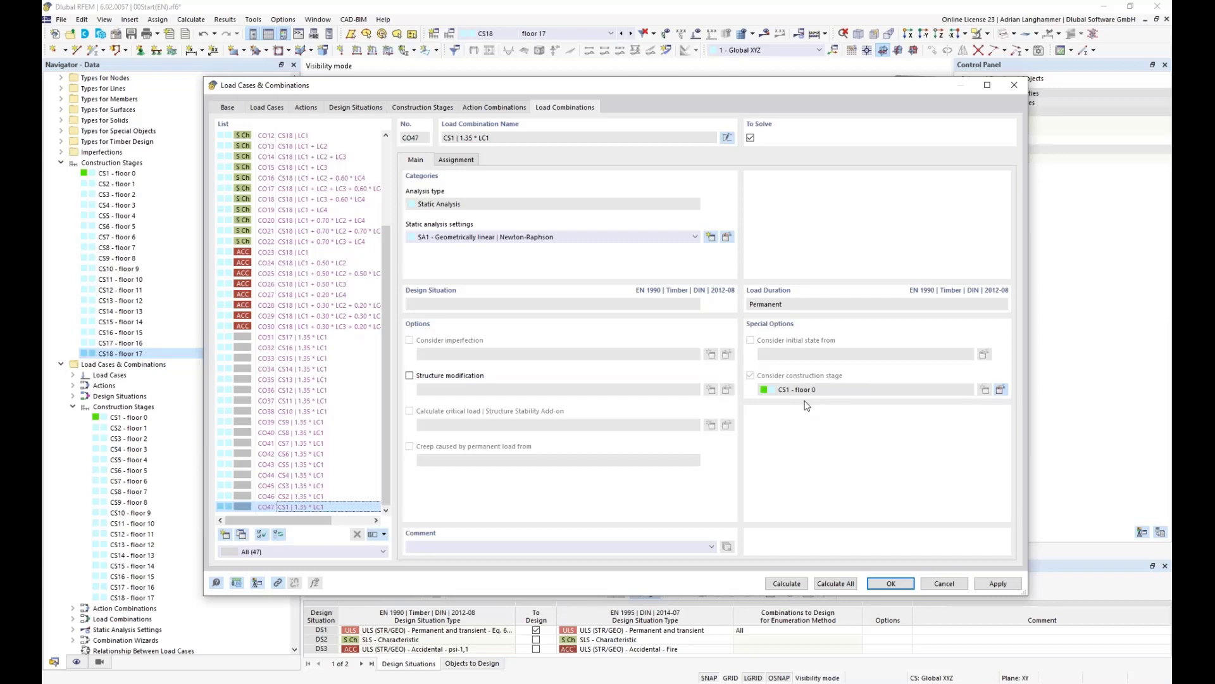
pyautogui.click(289, 498)
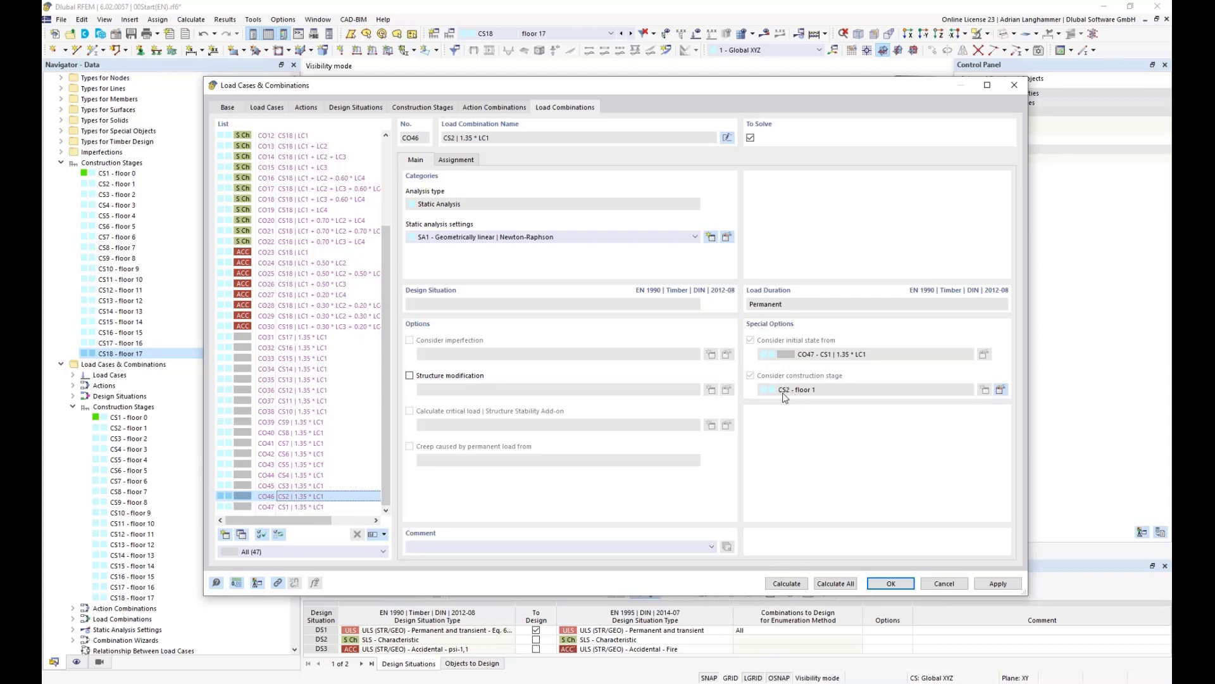
pyautogui.click(316, 486)
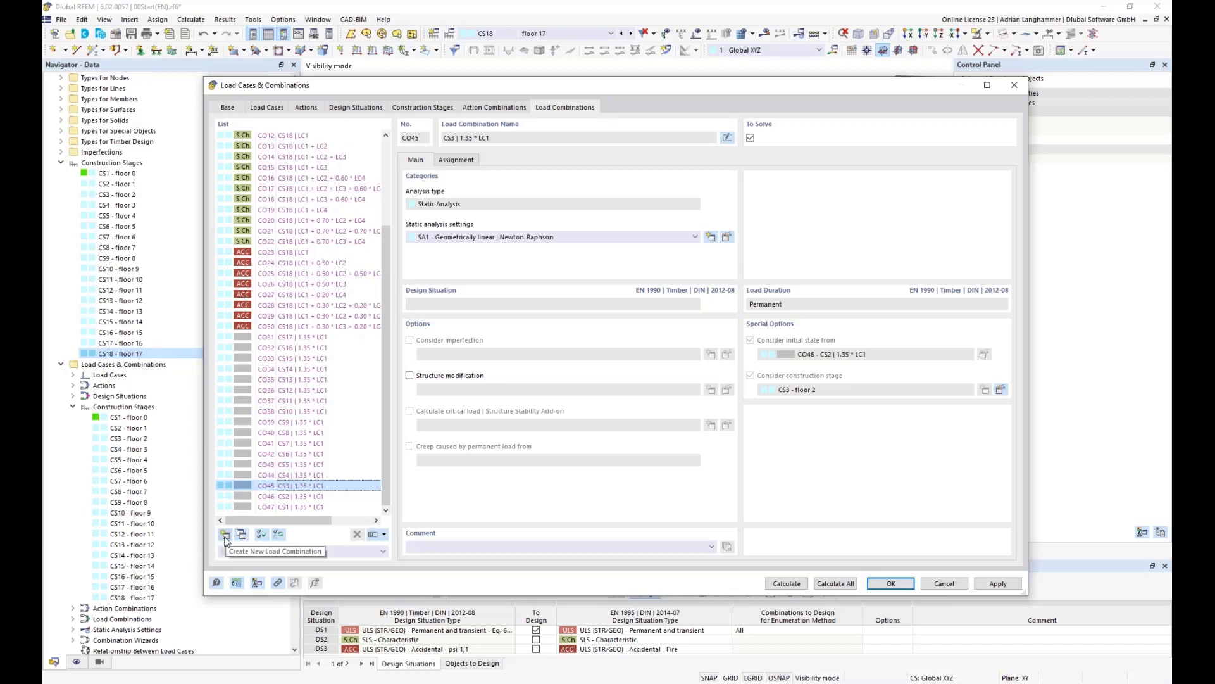
# Step: Check the base combination settings and the list of load combinations, and accept the load cases and combinations
pyautogui.click(226, 109)
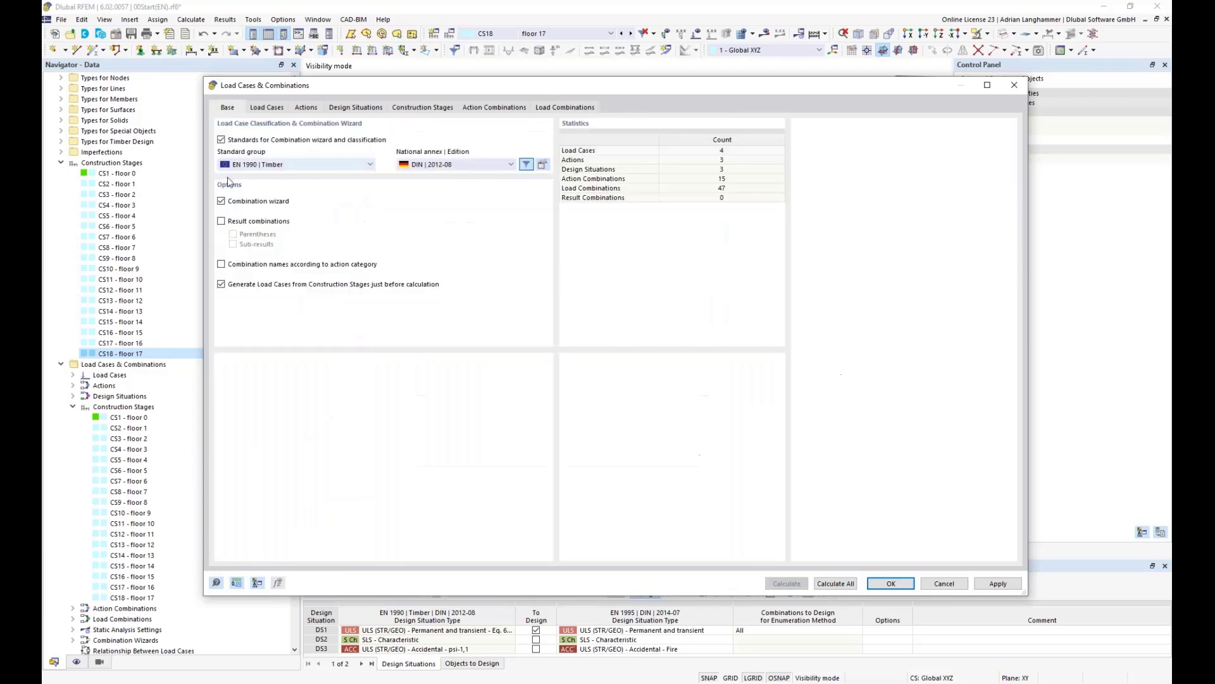
pyautogui.click(548, 109)
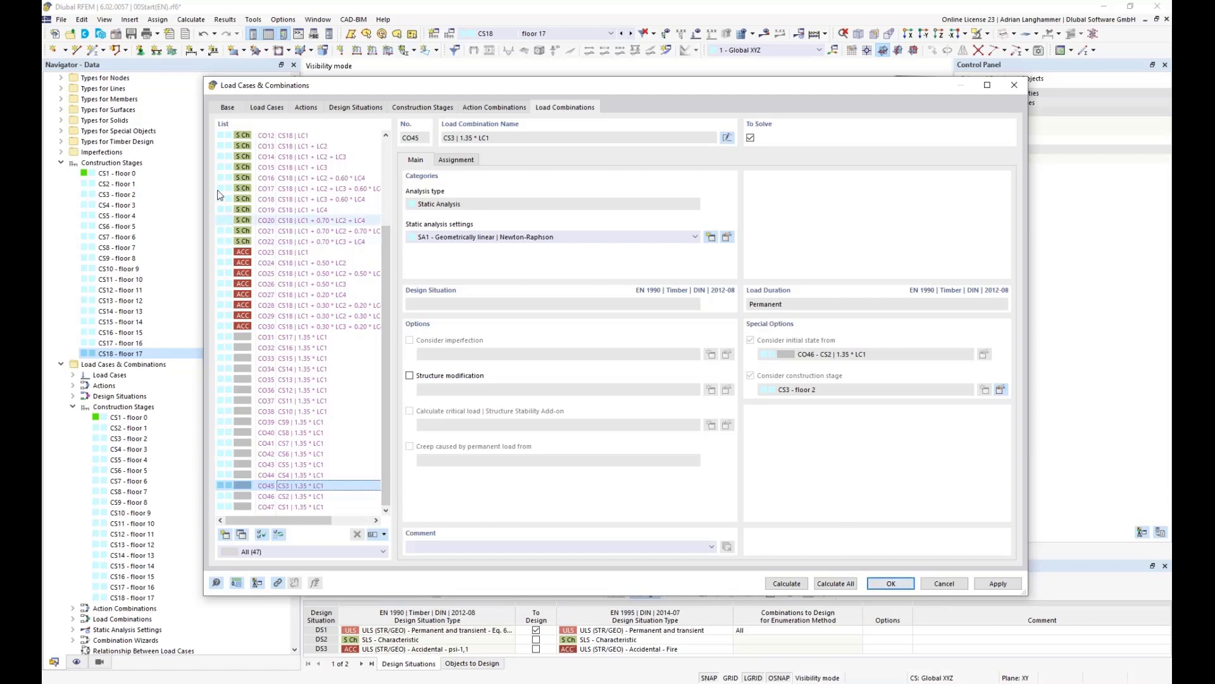
pyautogui.scroll(3, 389, 264)
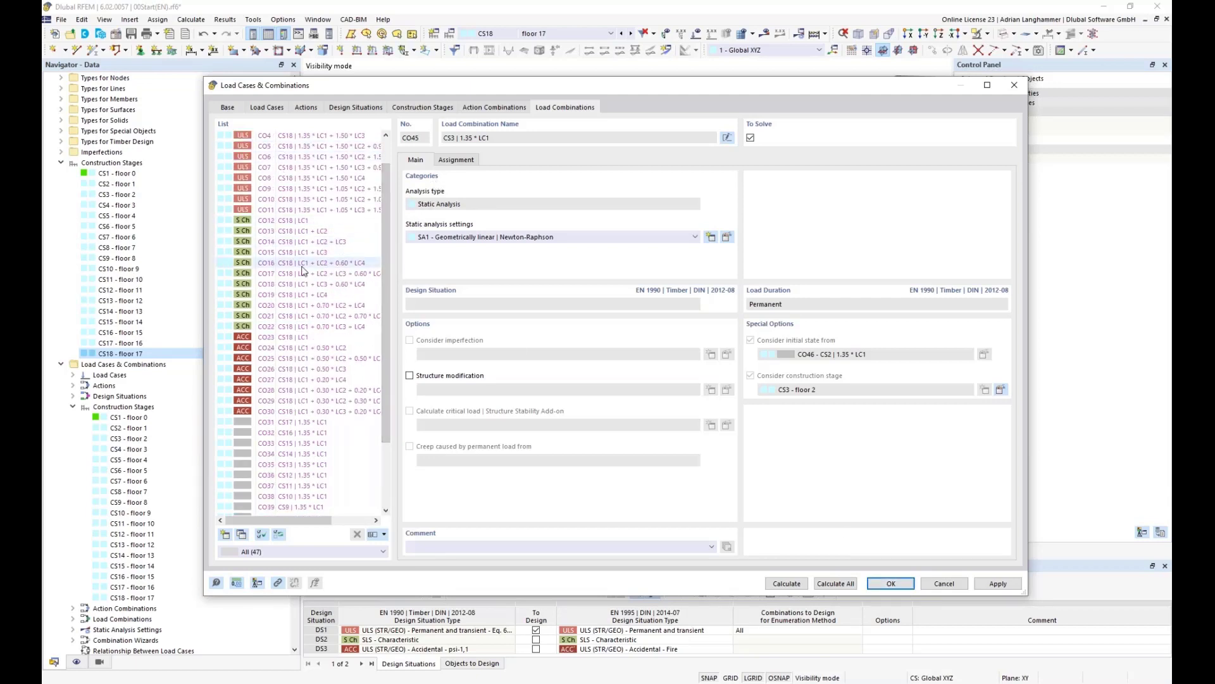
pyautogui.click(894, 588)
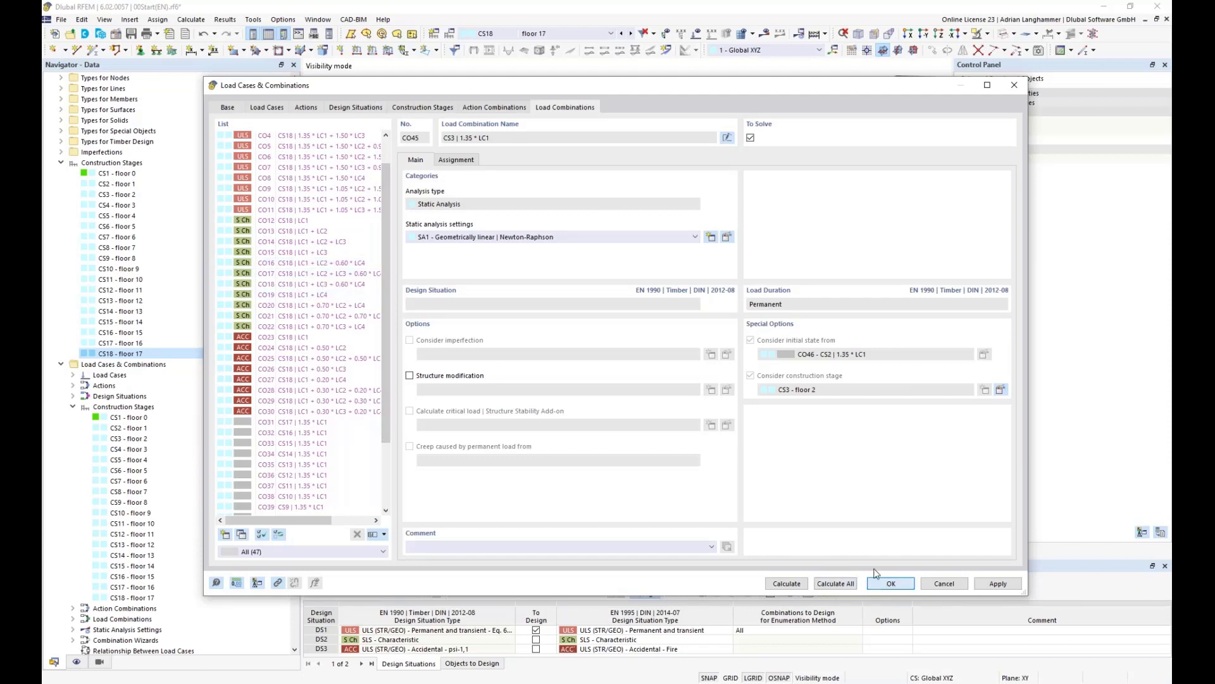
# Step: Display the model for load combination CO1 (CS18 | 1.35 * LC1)
pyautogui.click(656, 398)
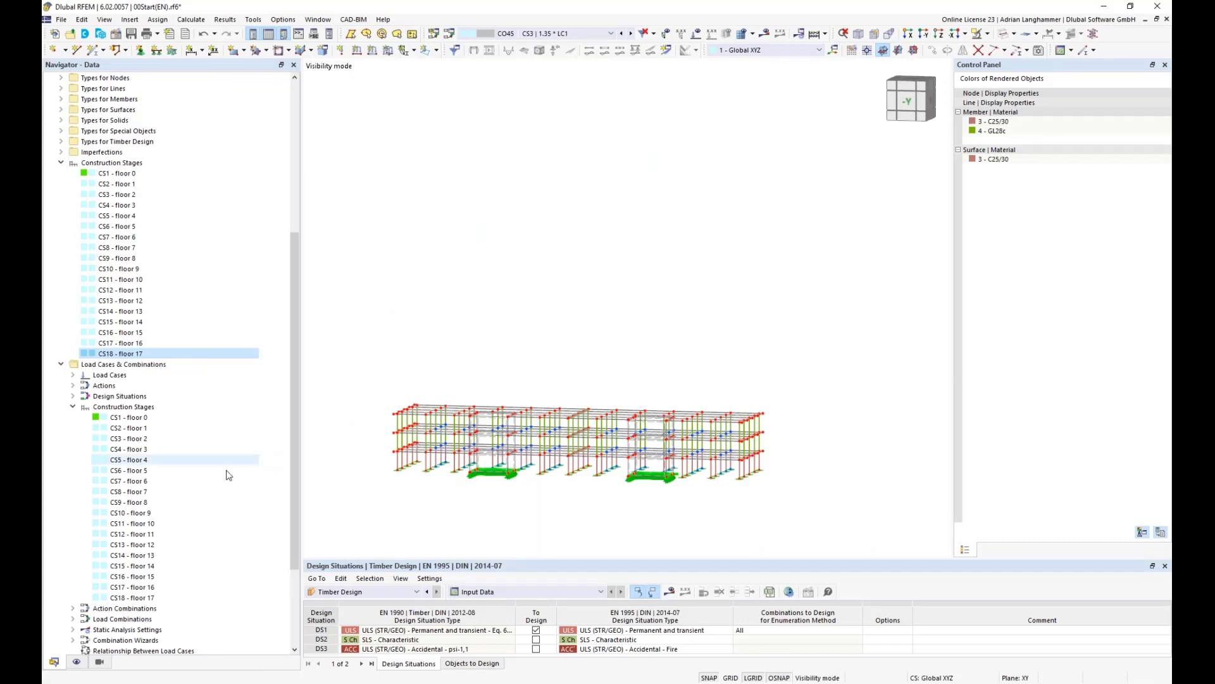
pyautogui.click(582, 33)
pyautogui.scroll(7, 593, 129)
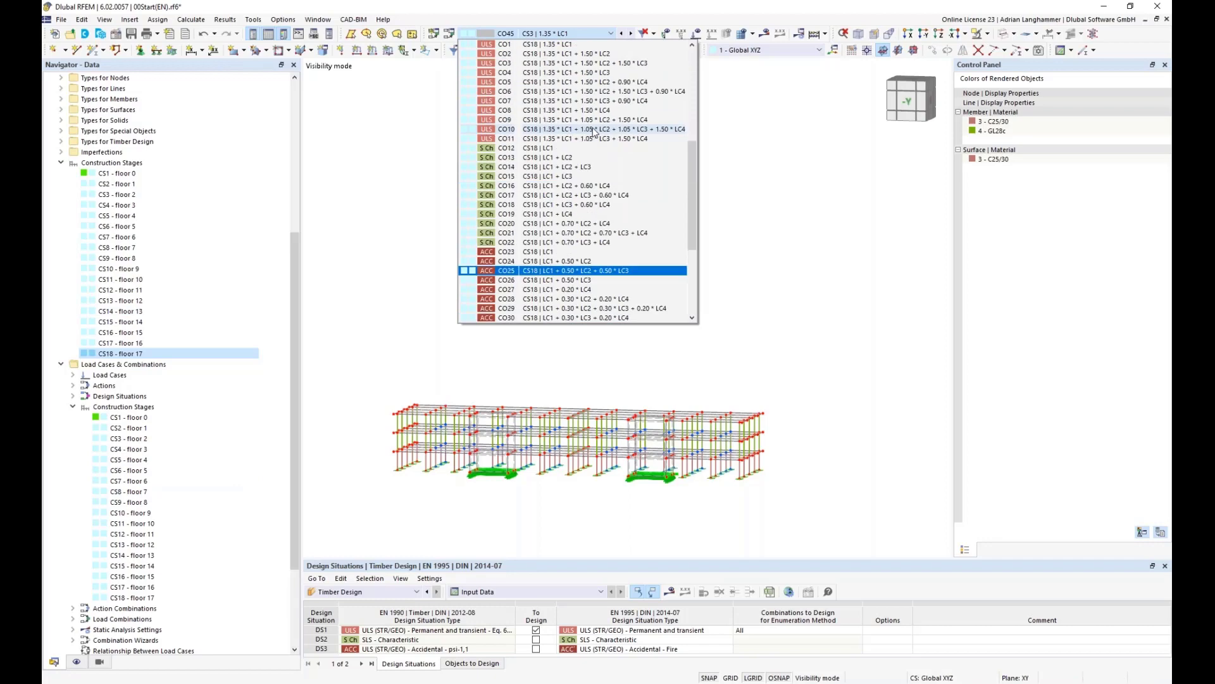
pyautogui.click(584, 157)
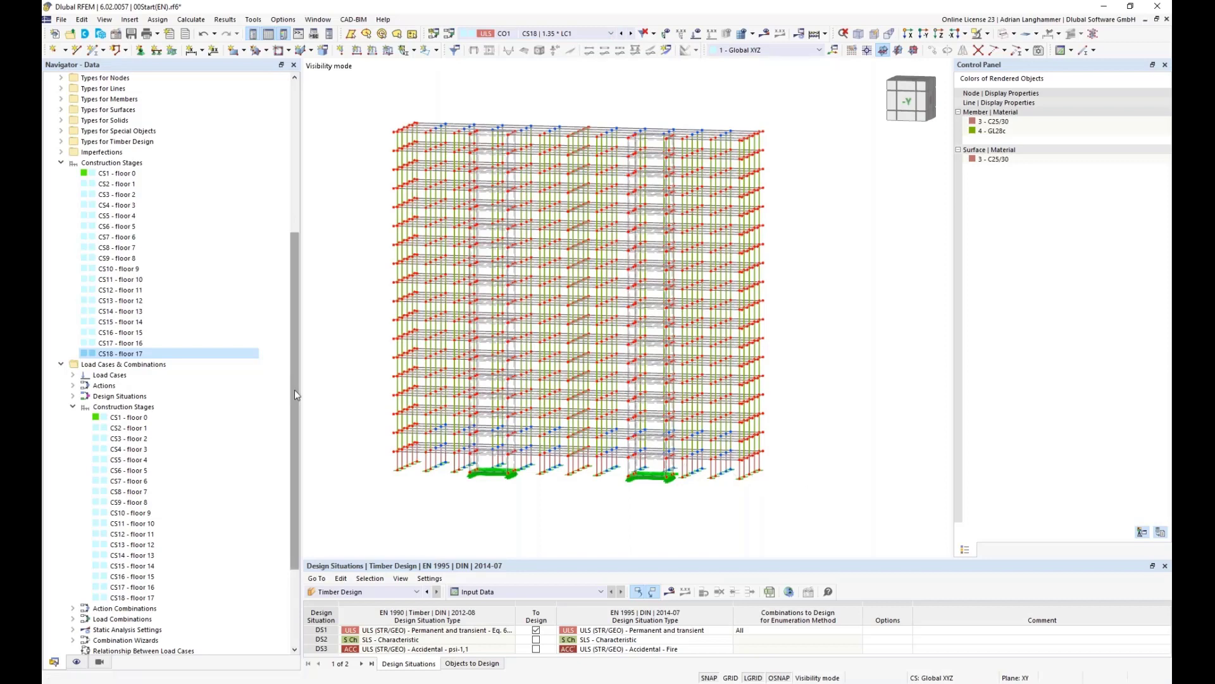
# Step: List the Timber Design design situations in the navigator and enlarge the design situations table
pyautogui.scroll(-4, 115, 500)
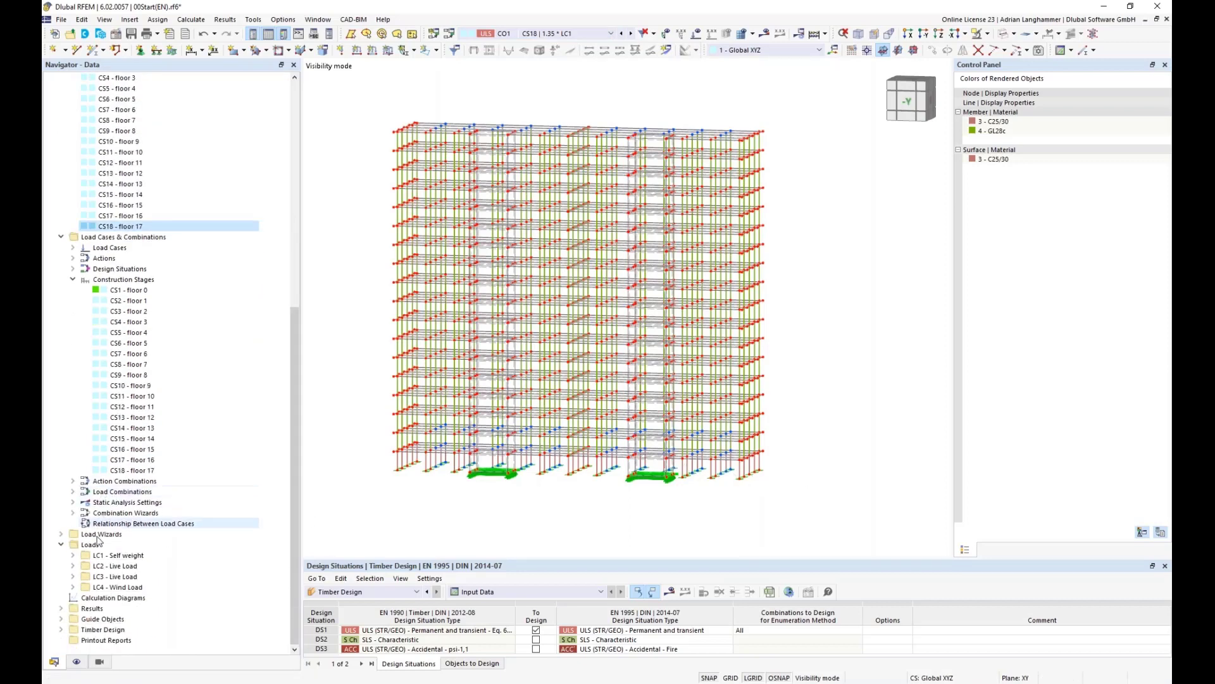
pyautogui.click(100, 629)
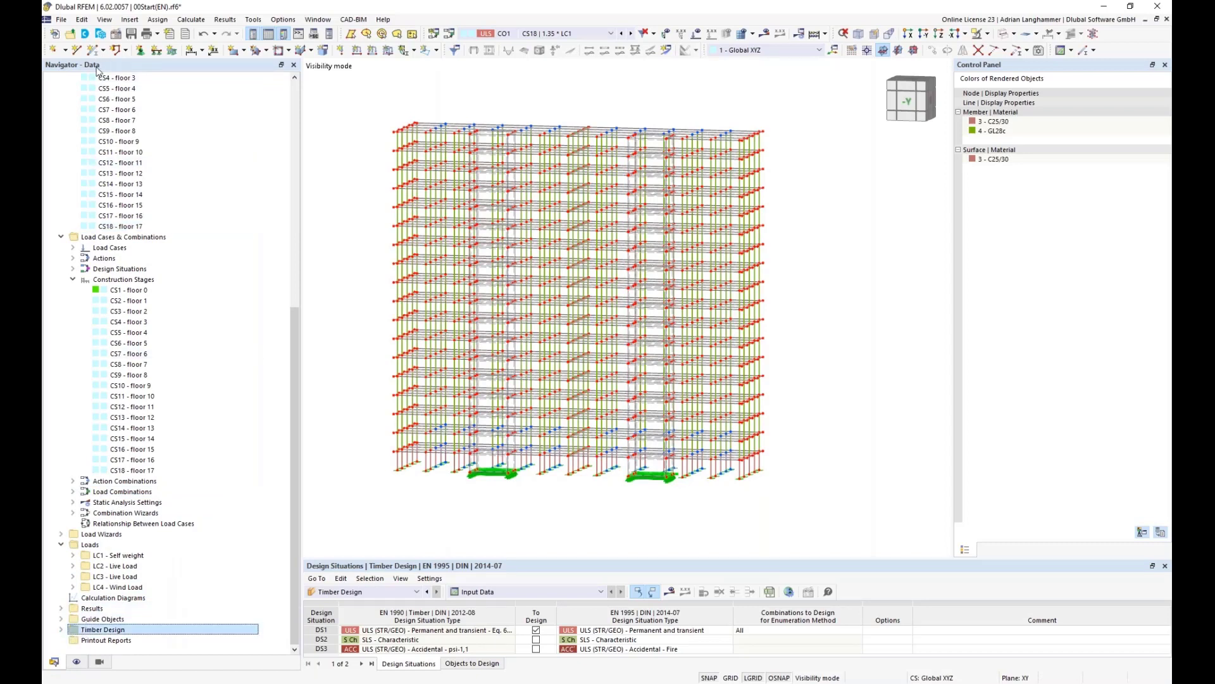
pyautogui.click(61, 630)
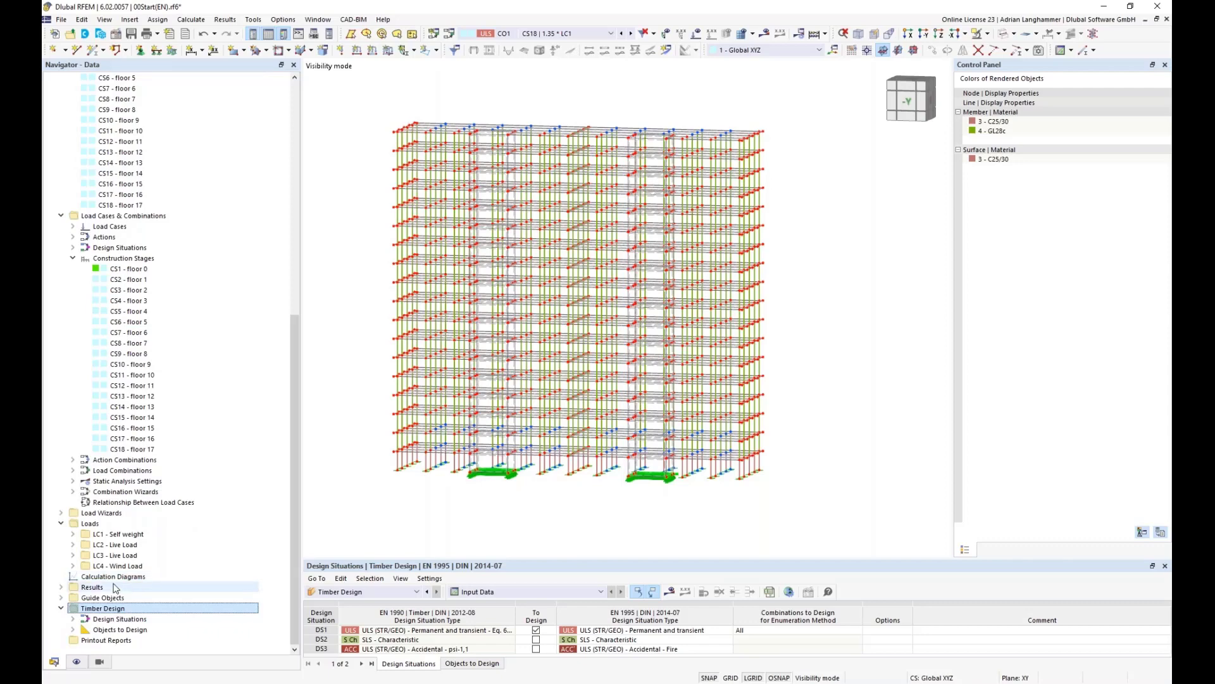
pyautogui.click(73, 619)
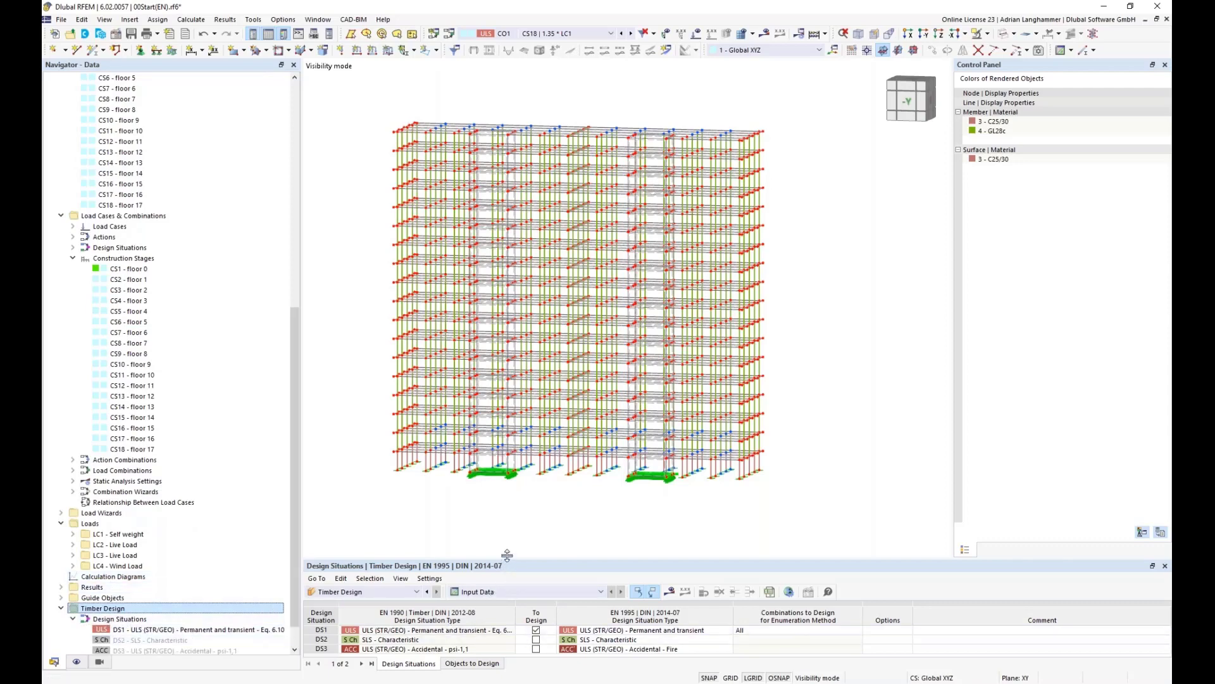
pyautogui.moveTo(508, 558); pyautogui.dragTo(508, 517)
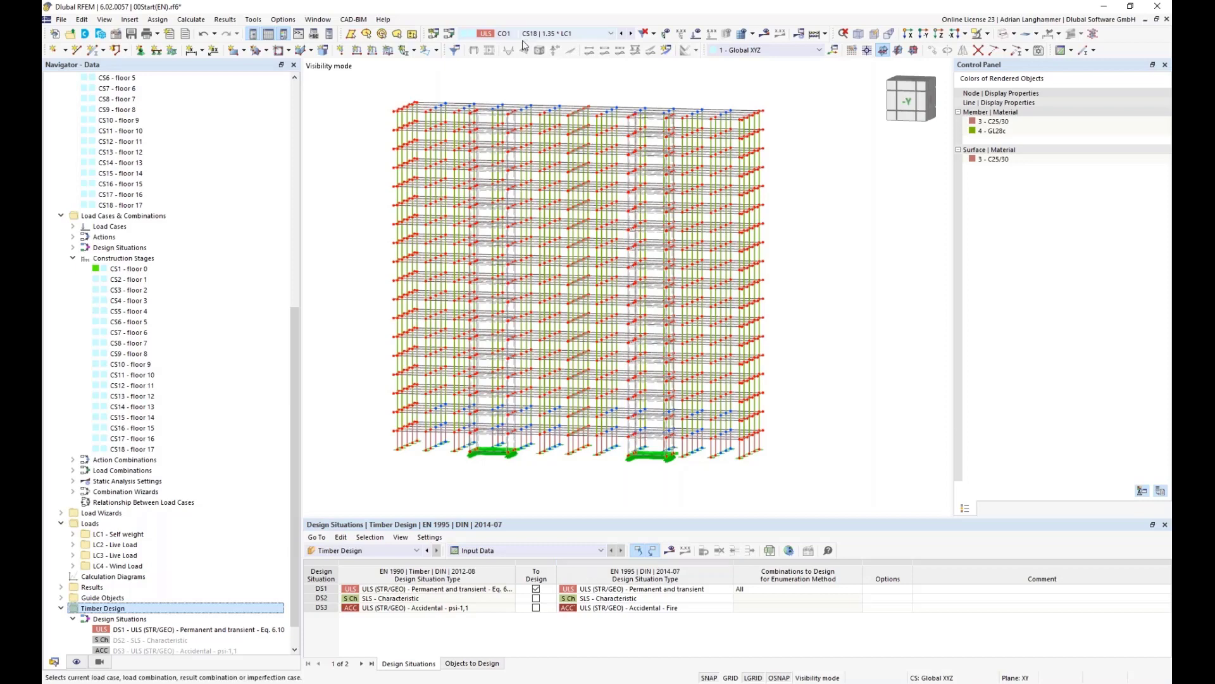
# Step: Check that design situation DS1 is active for Timber Design, compare it with load combination CO1, and accept the settings
pyautogui.click(450, 34)
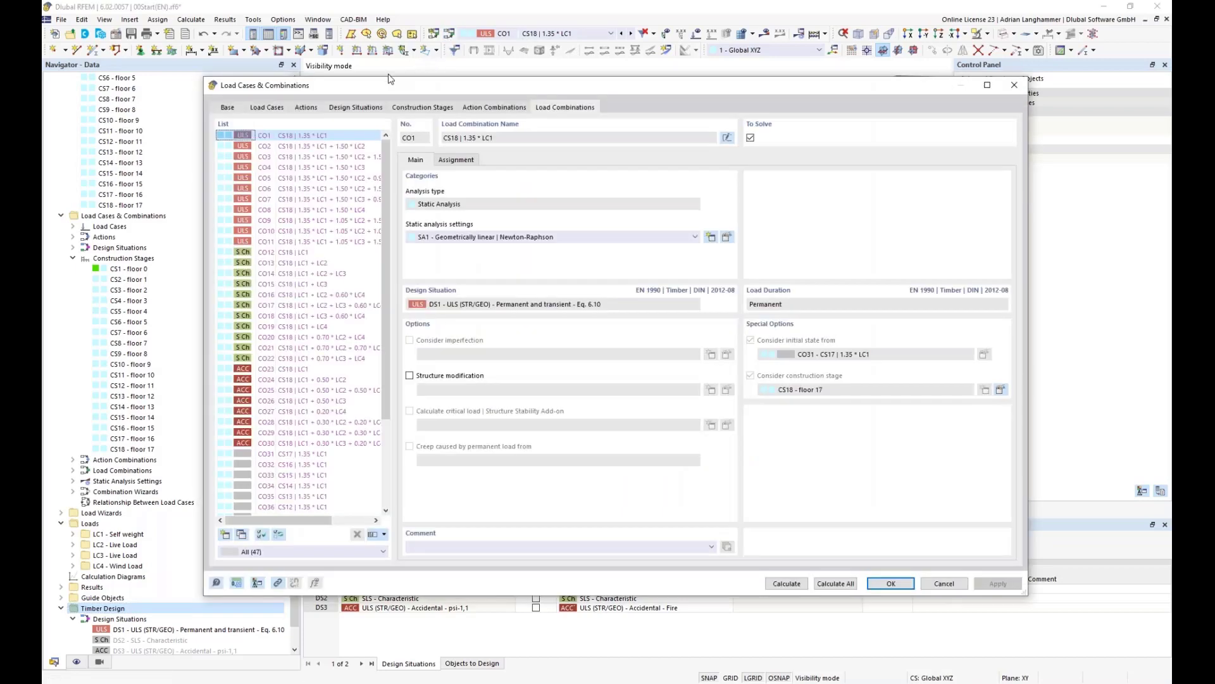
pyautogui.click(366, 106)
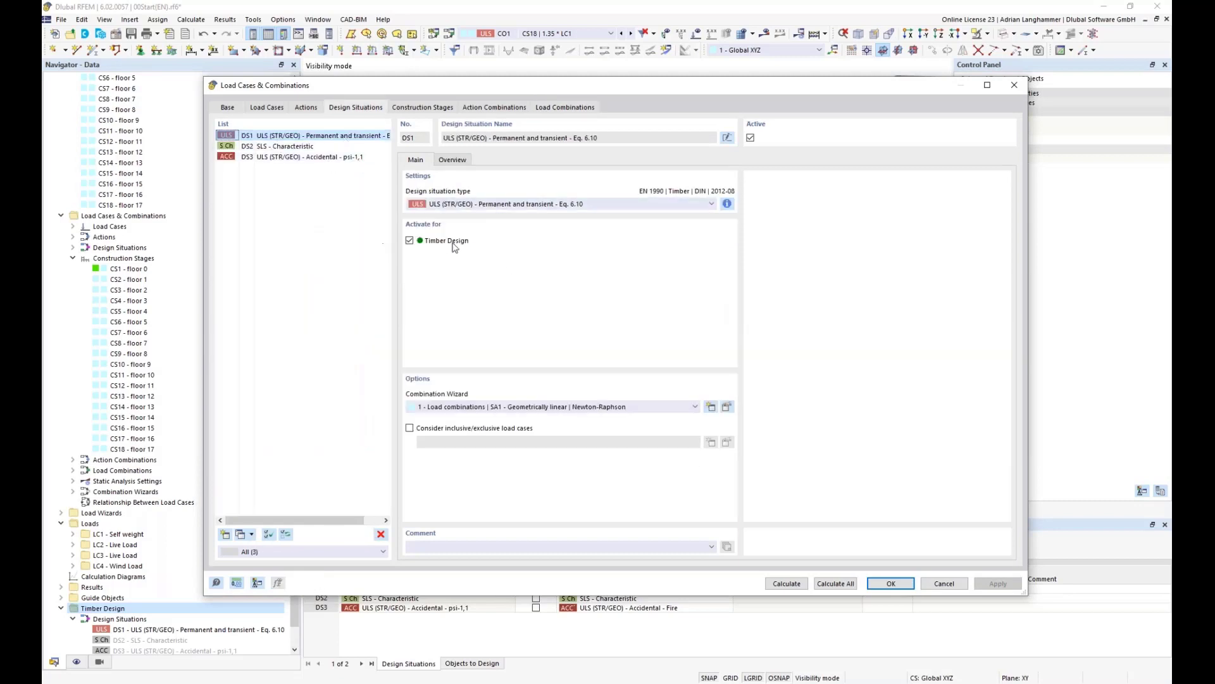
pyautogui.click(410, 240)
pyautogui.click(410, 241)
pyautogui.click(569, 108)
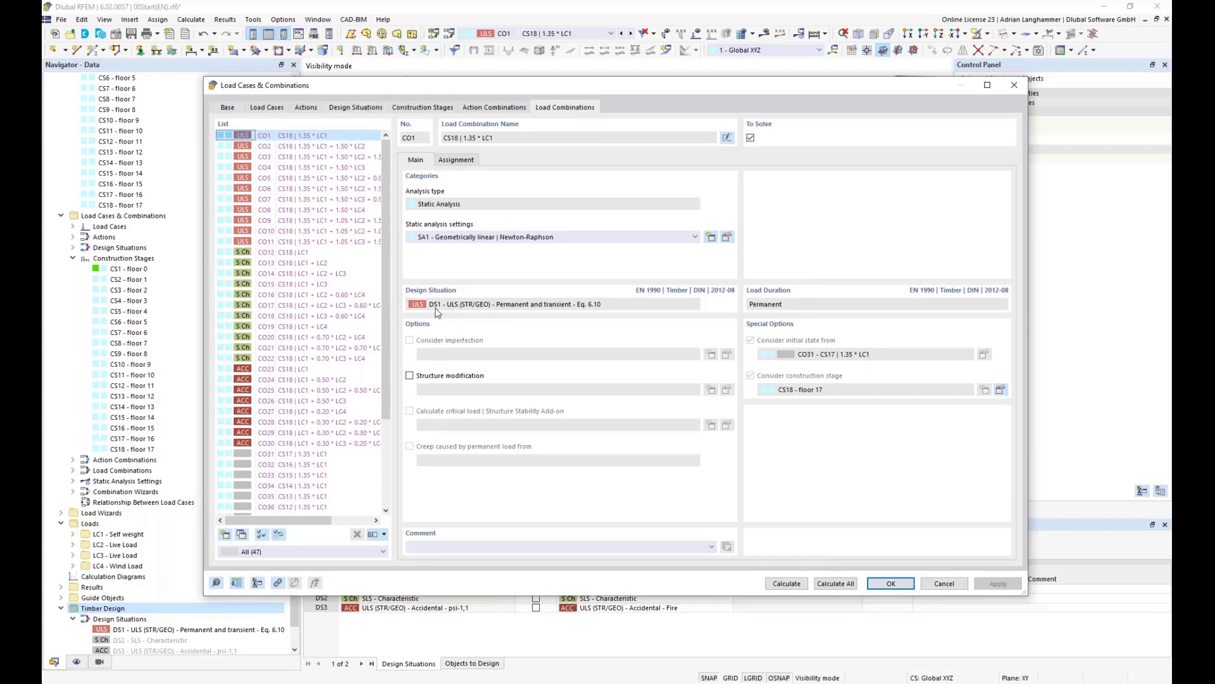
pyautogui.click(358, 109)
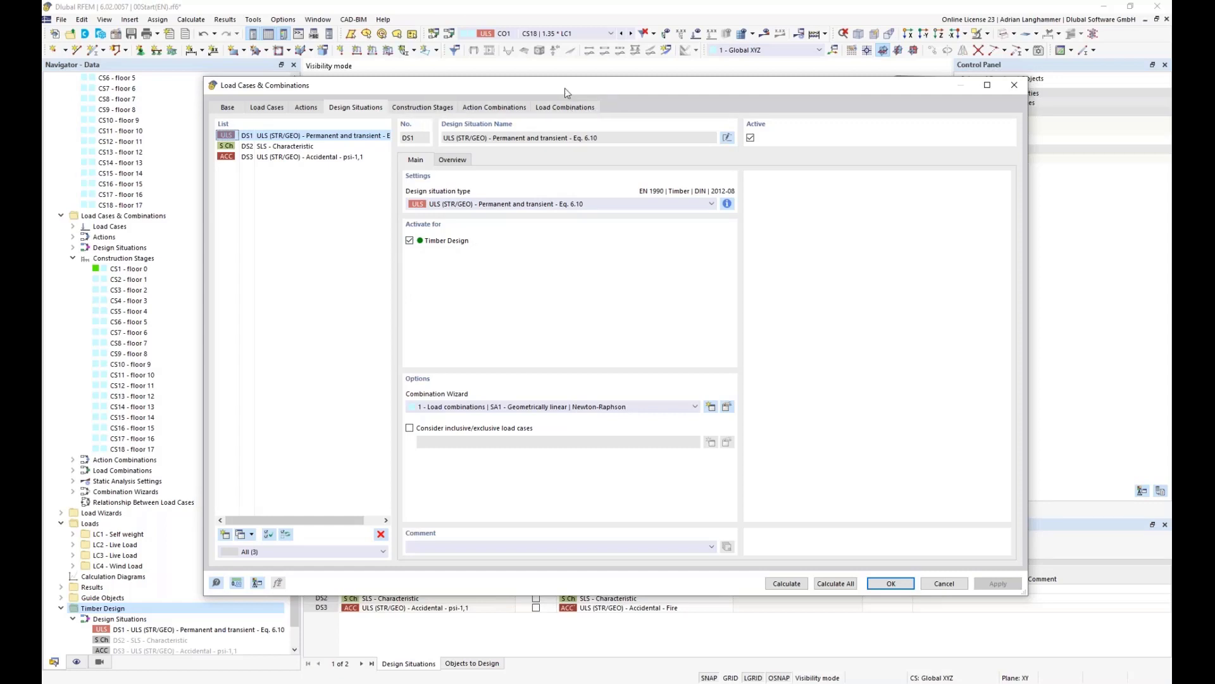
pyautogui.click(549, 109)
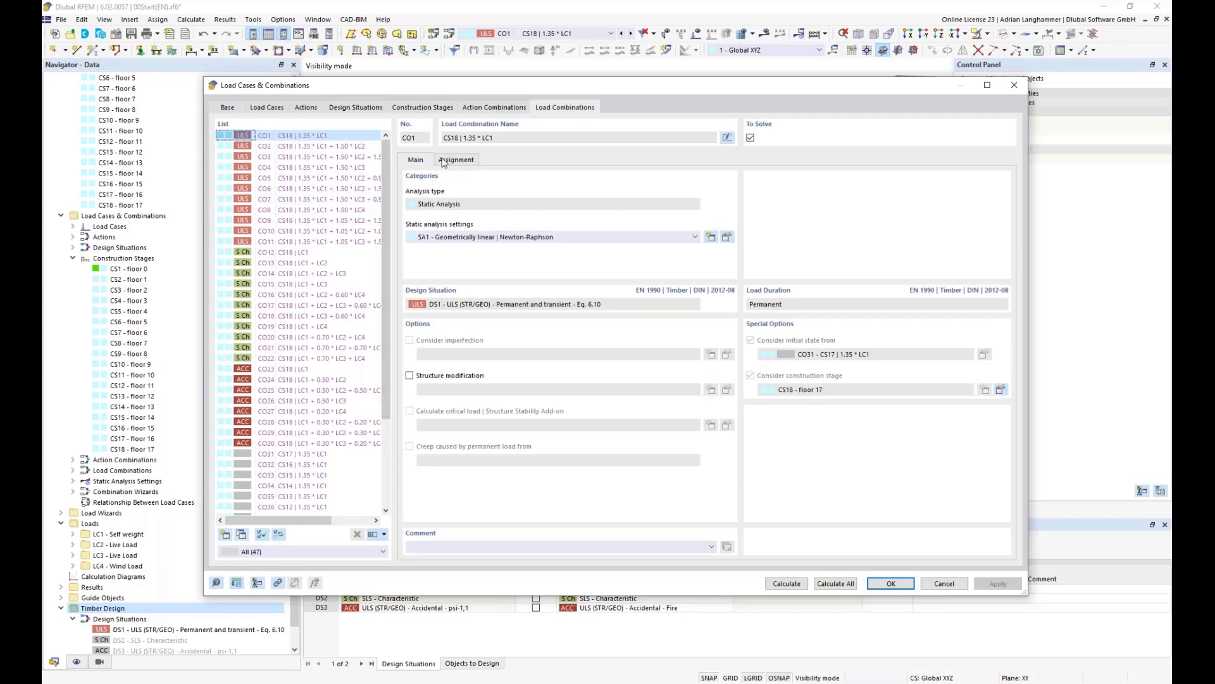
pyautogui.click(355, 109)
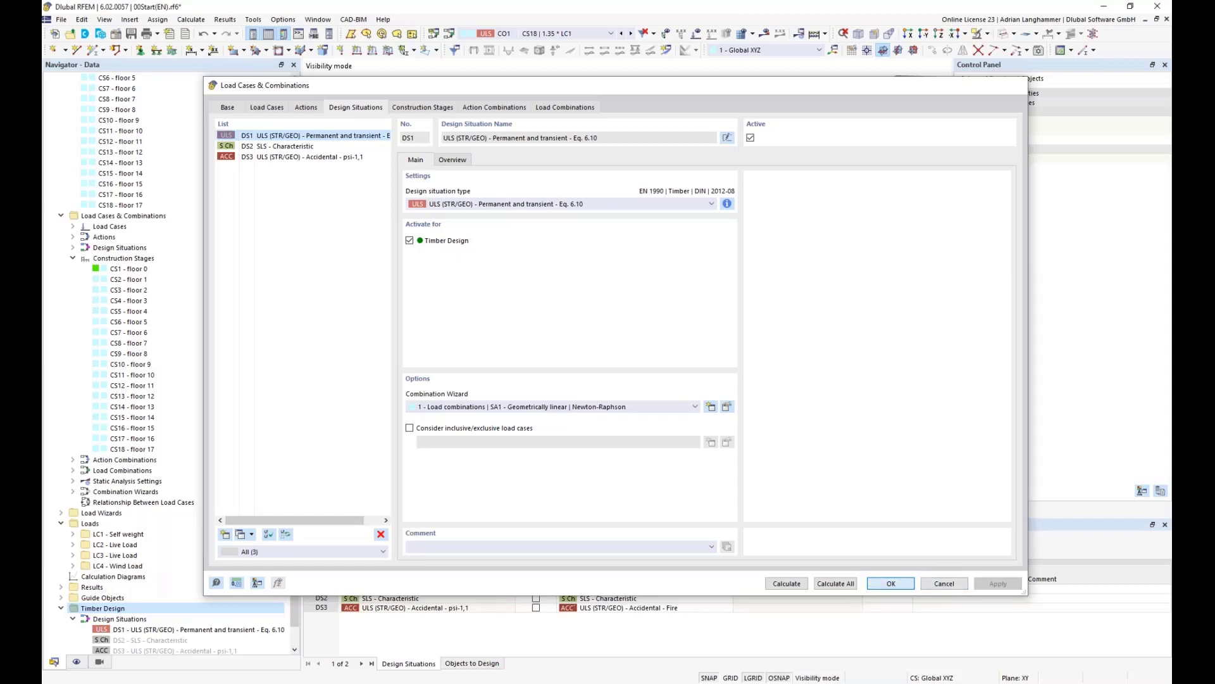
pyautogui.click(890, 583)
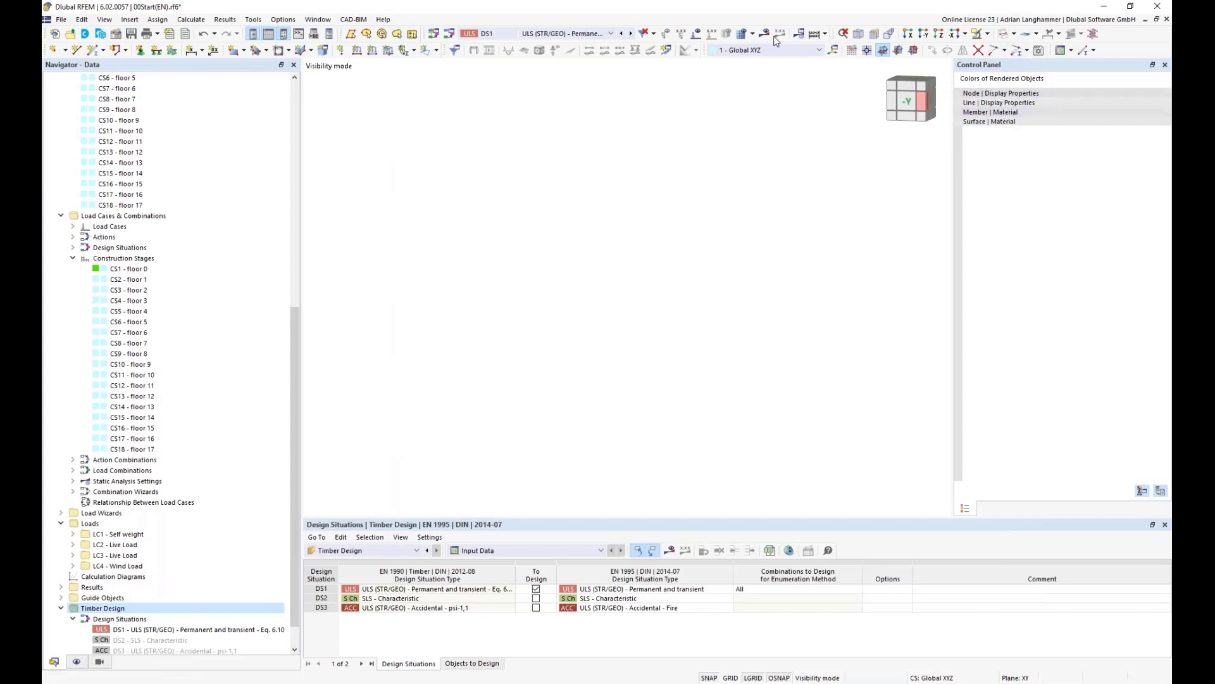
# Step: Cancel visibility mode to show the complete building model again
pyautogui.click(988, 34)
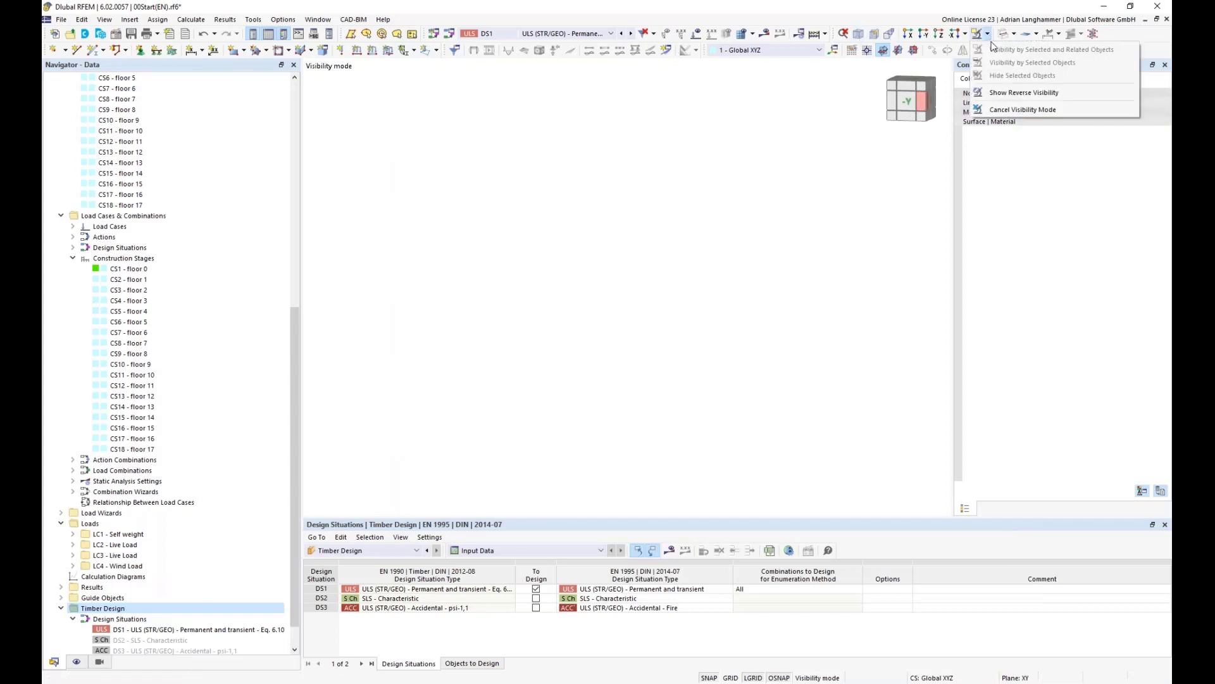
pyautogui.click(1016, 98)
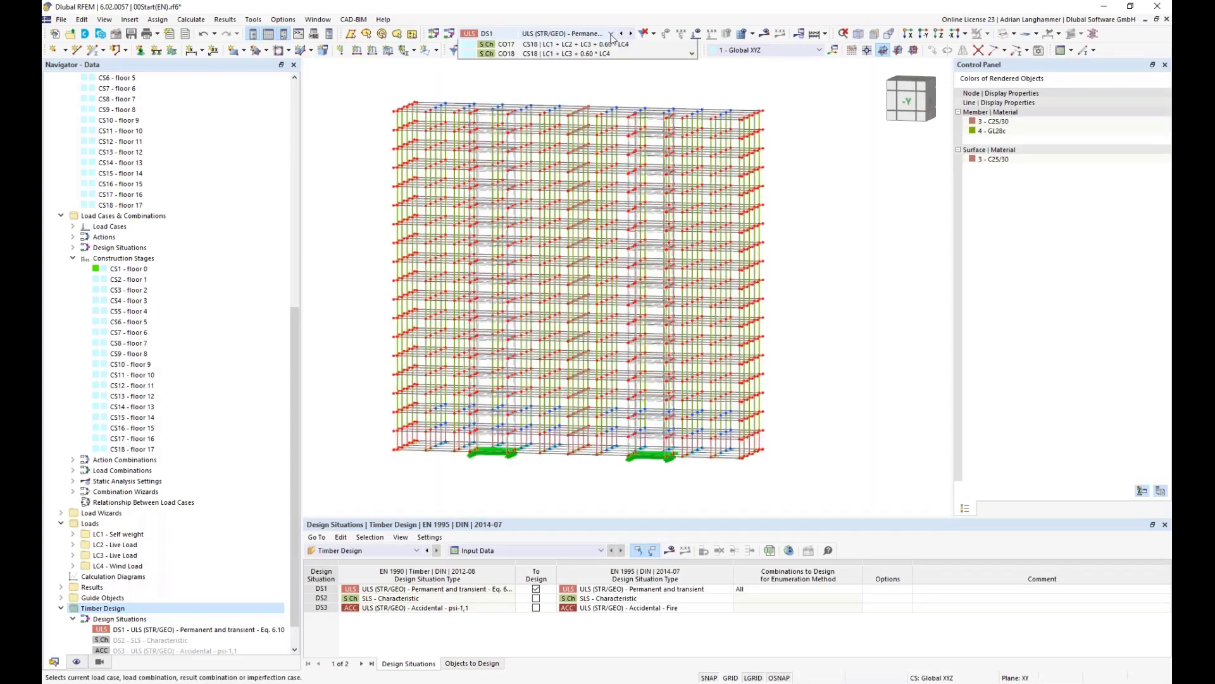
# Step: Review the design situations, construction stages CS1 to CS18 and the generated load combinations in the list of load cases and combinations
pyautogui.click(608, 34)
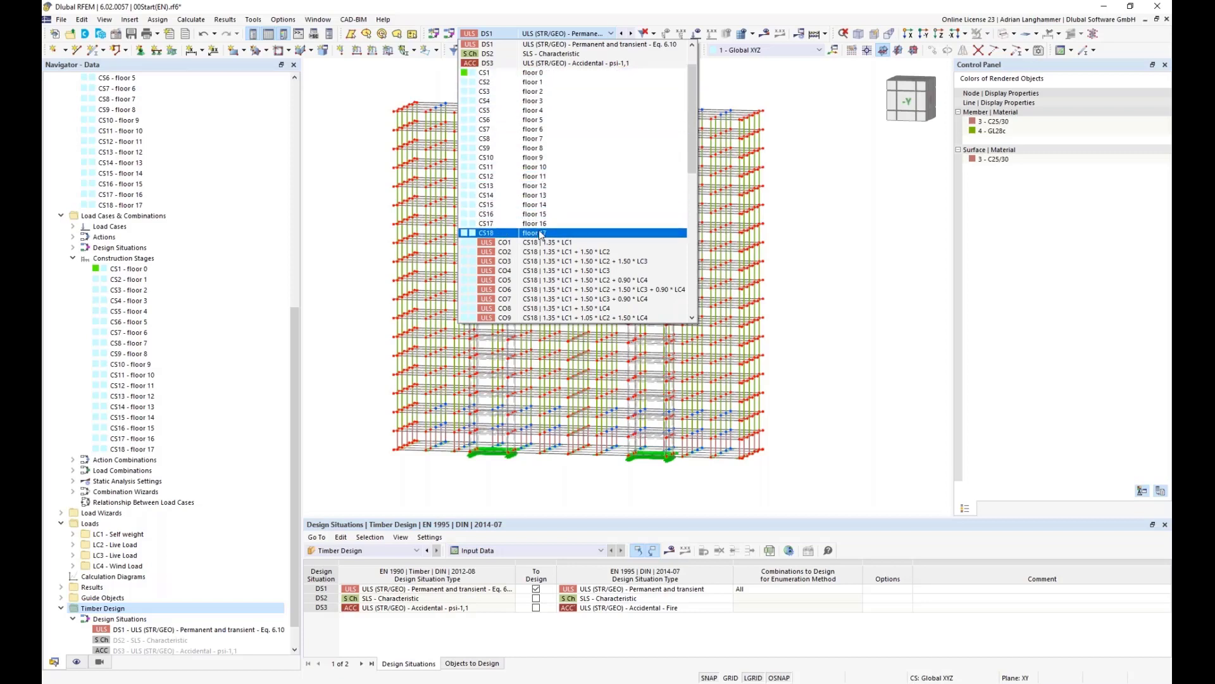
pyautogui.scroll(-13, 542, 234)
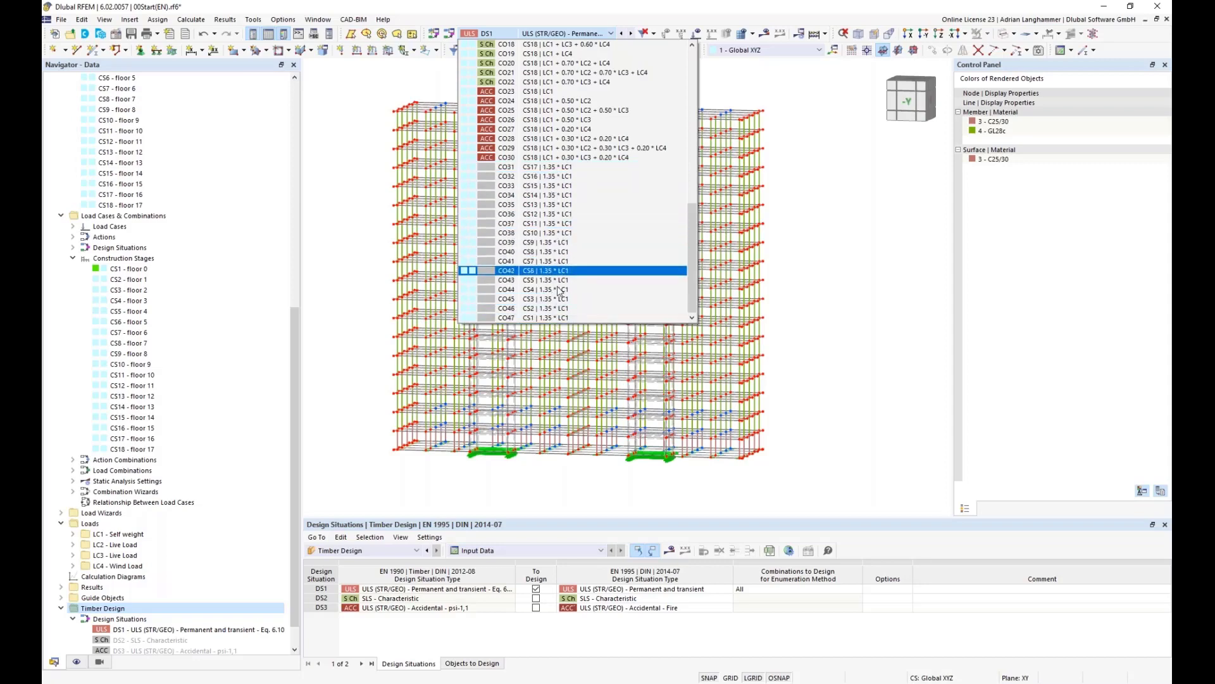
pyautogui.scroll(2, 563, 292)
pyautogui.scroll(4, 563, 292)
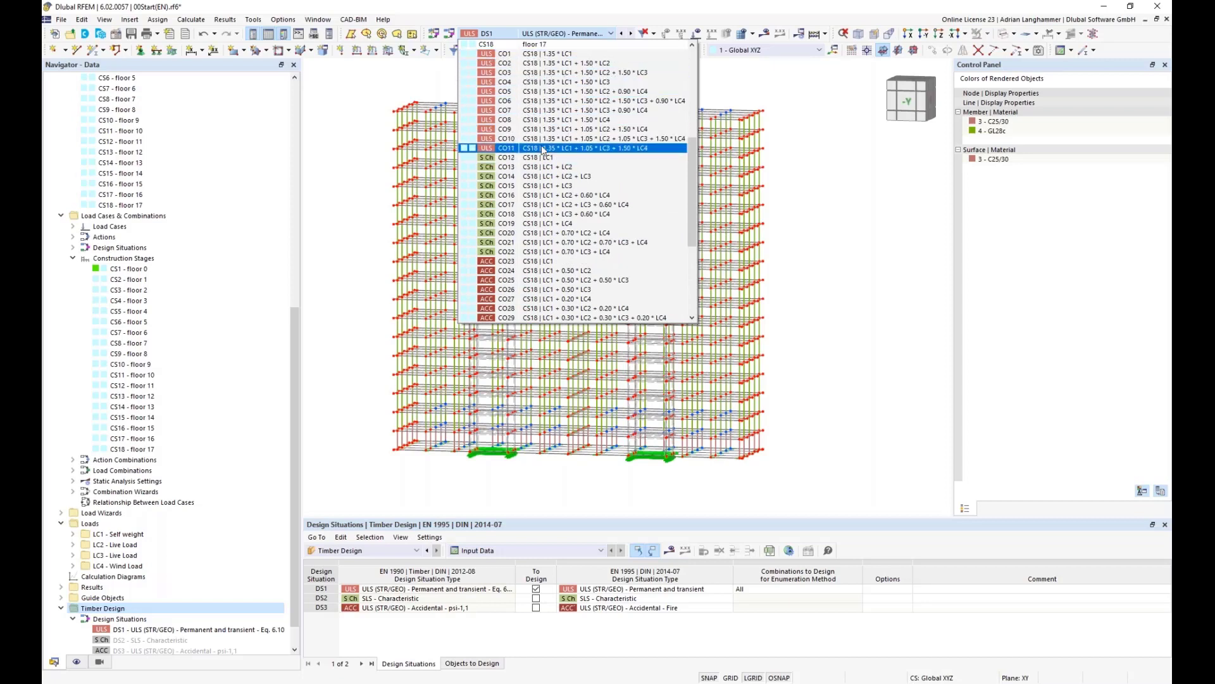
pyautogui.scroll(1, 543, 150)
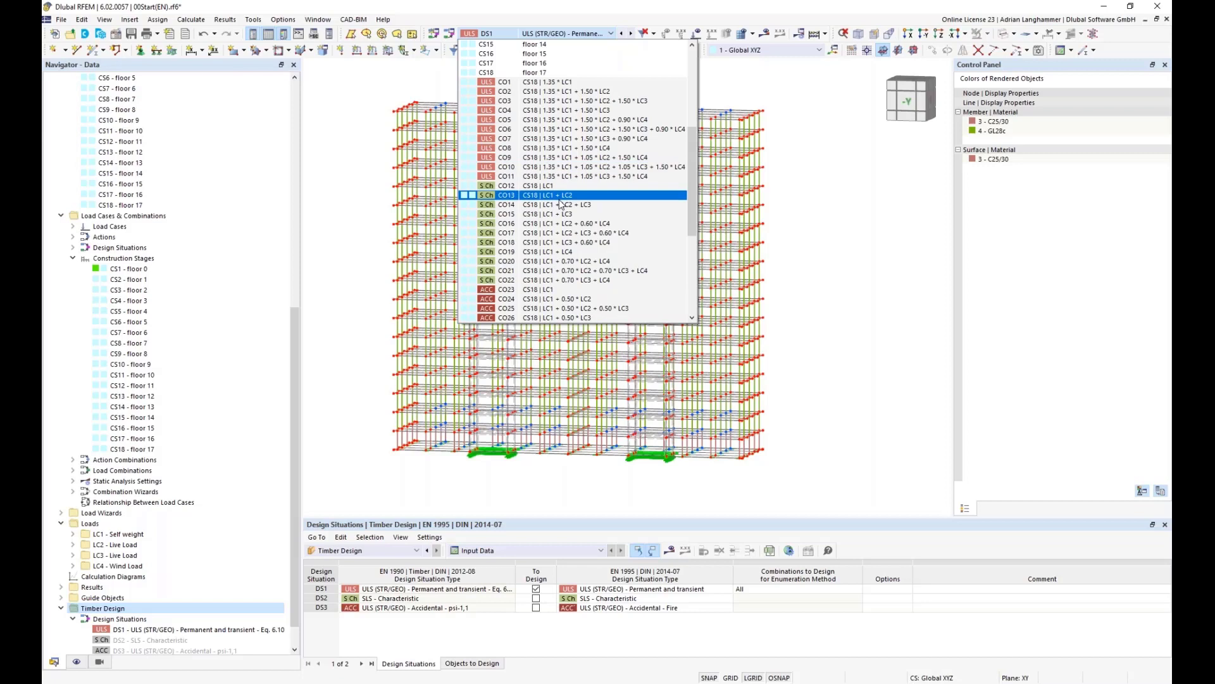
pyautogui.scroll(4, 561, 203)
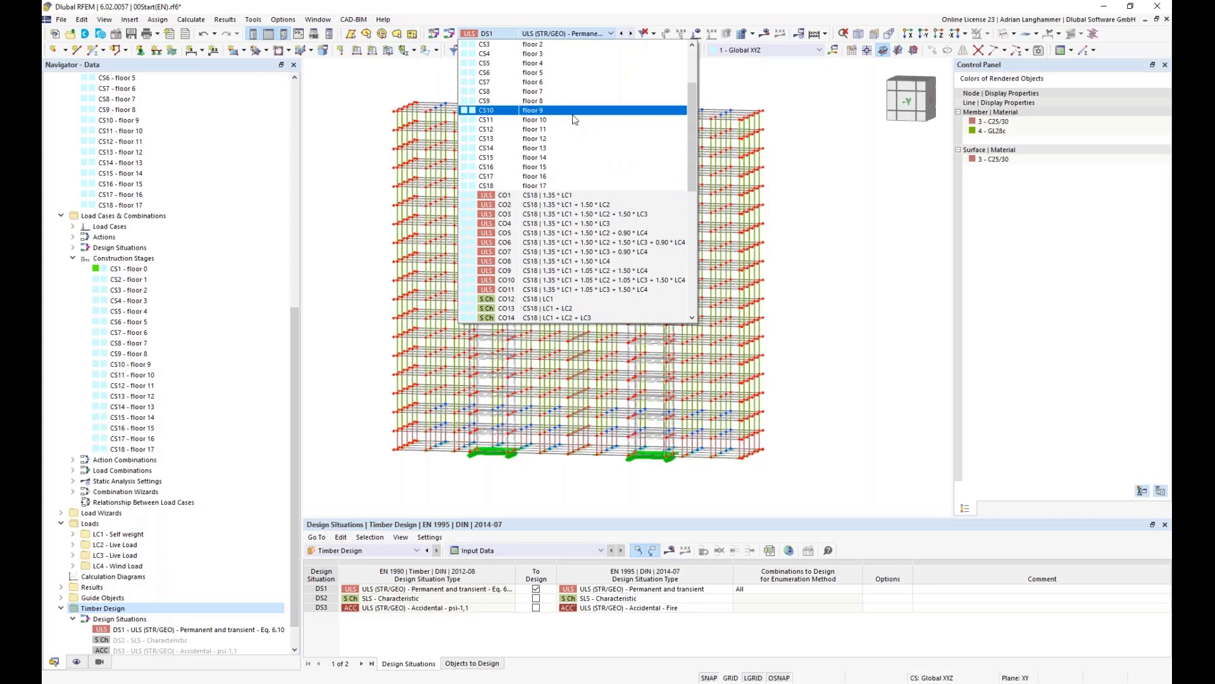
pyautogui.scroll(2, 577, 105)
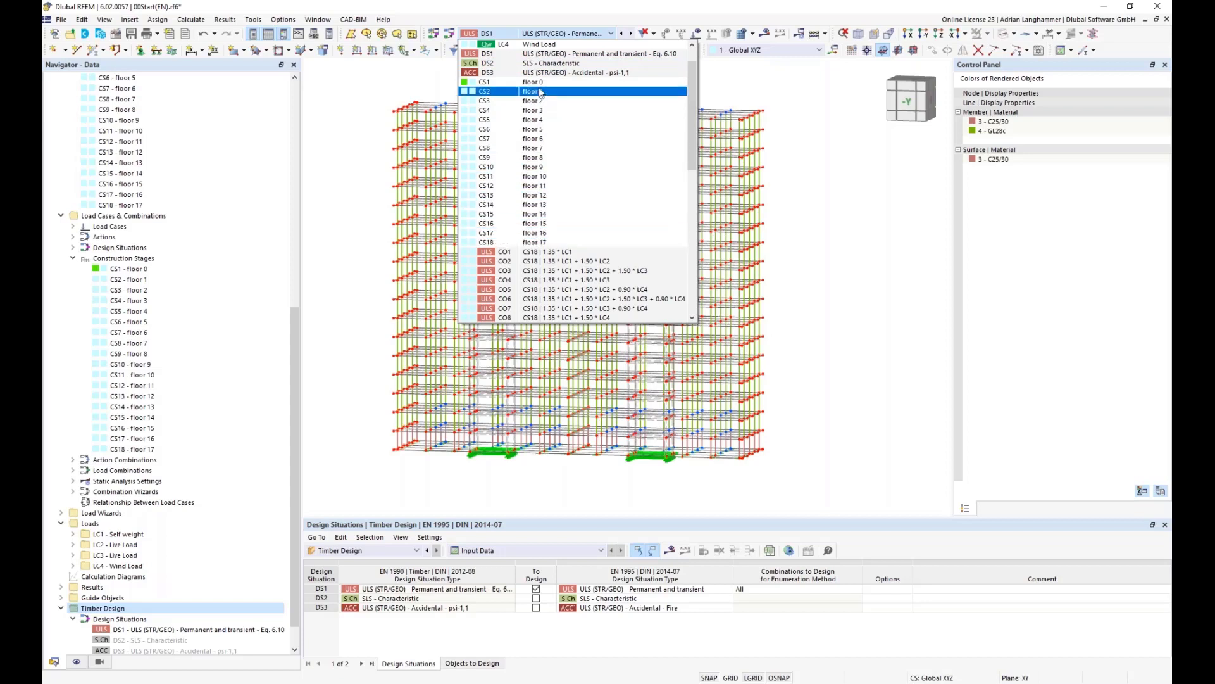
pyautogui.scroll(-5, 539, 178)
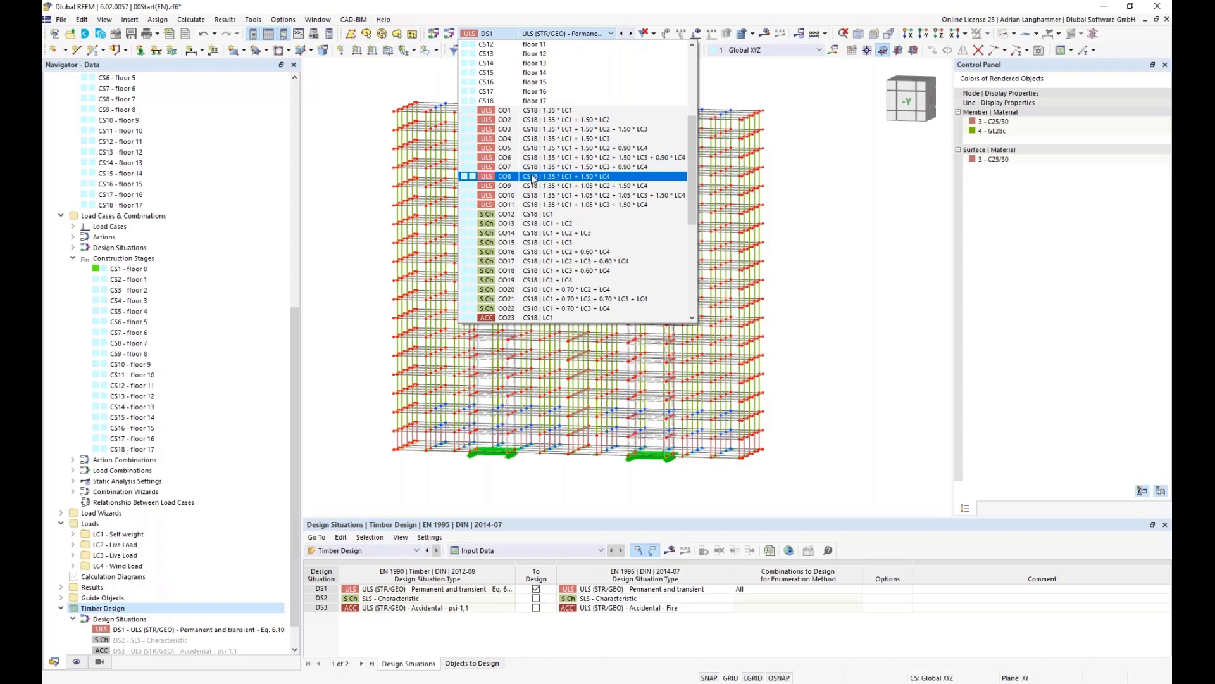
pyautogui.scroll(4, 552, 180)
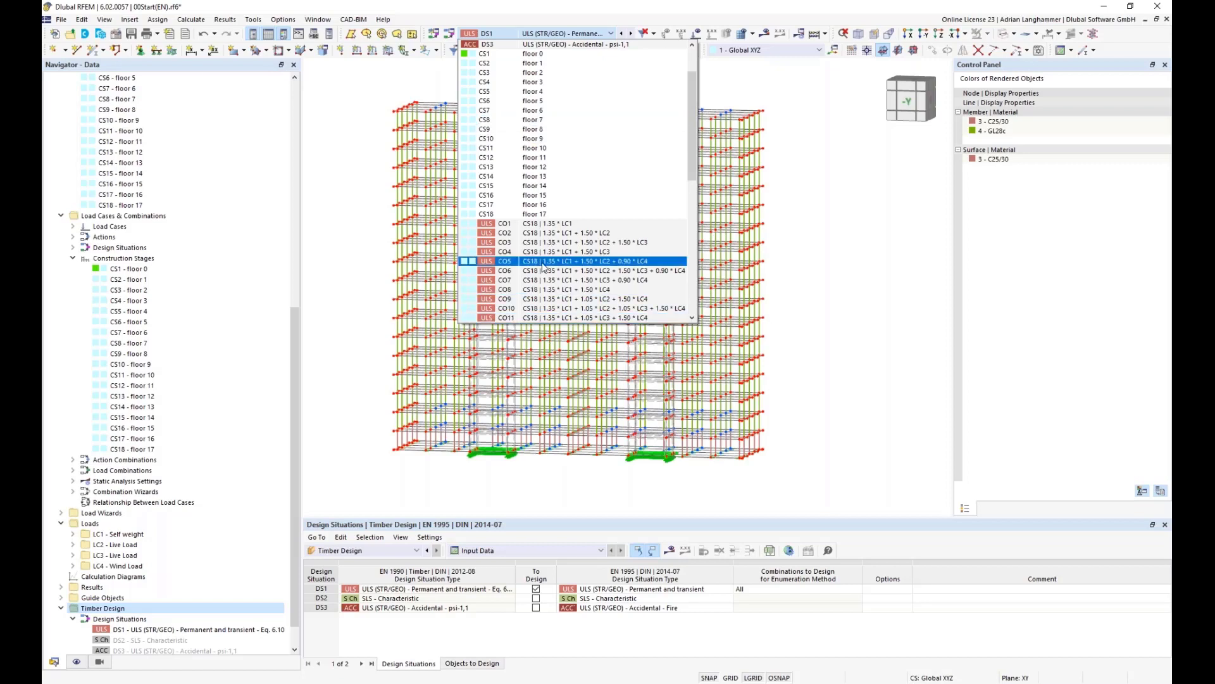
pyautogui.scroll(-2, 548, 200)
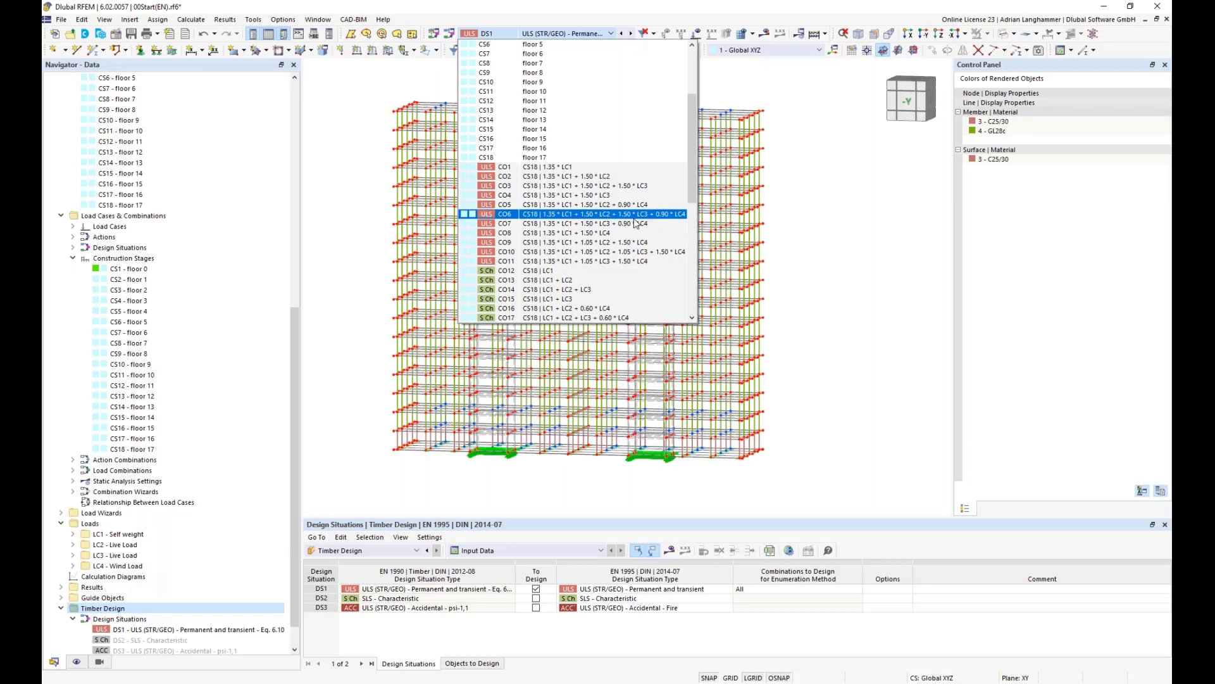
pyautogui.click(817, 197)
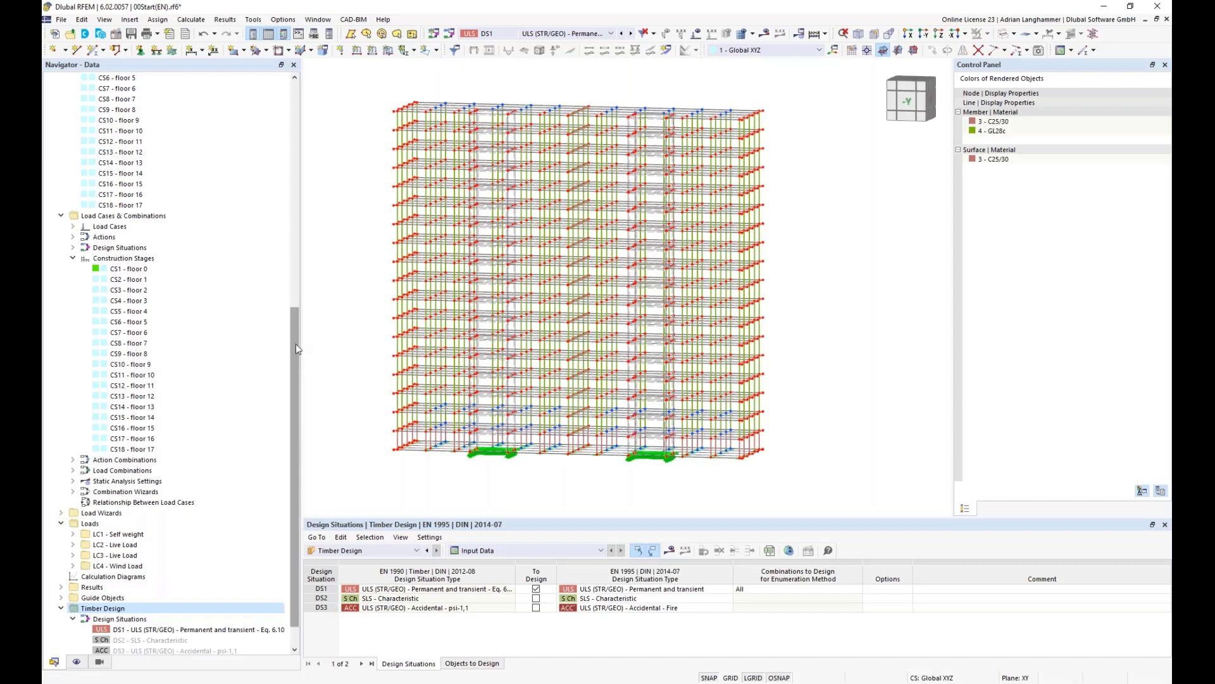
# Step: Switch to the model 04Complete(EN).rf6 and bring its frame with the mx moments for CO1 into view
pyautogui.moveTo(295, 344); pyautogui.dragTo(291, 113)
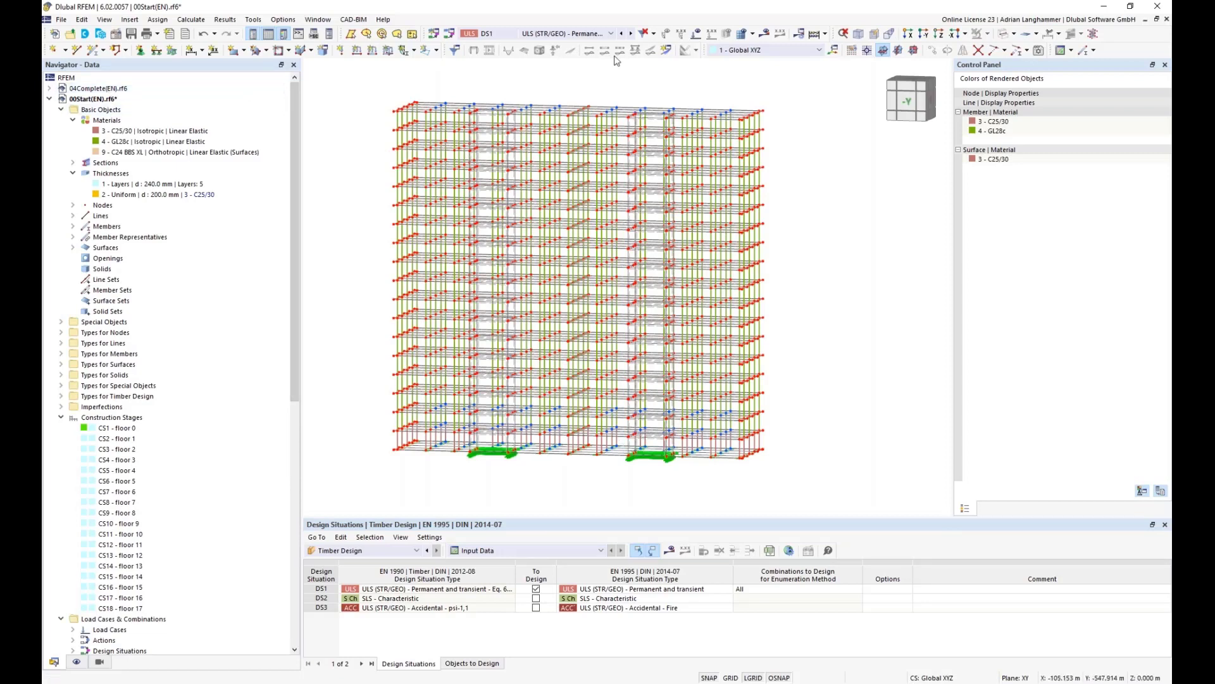
pyautogui.doubleClick(87, 90)
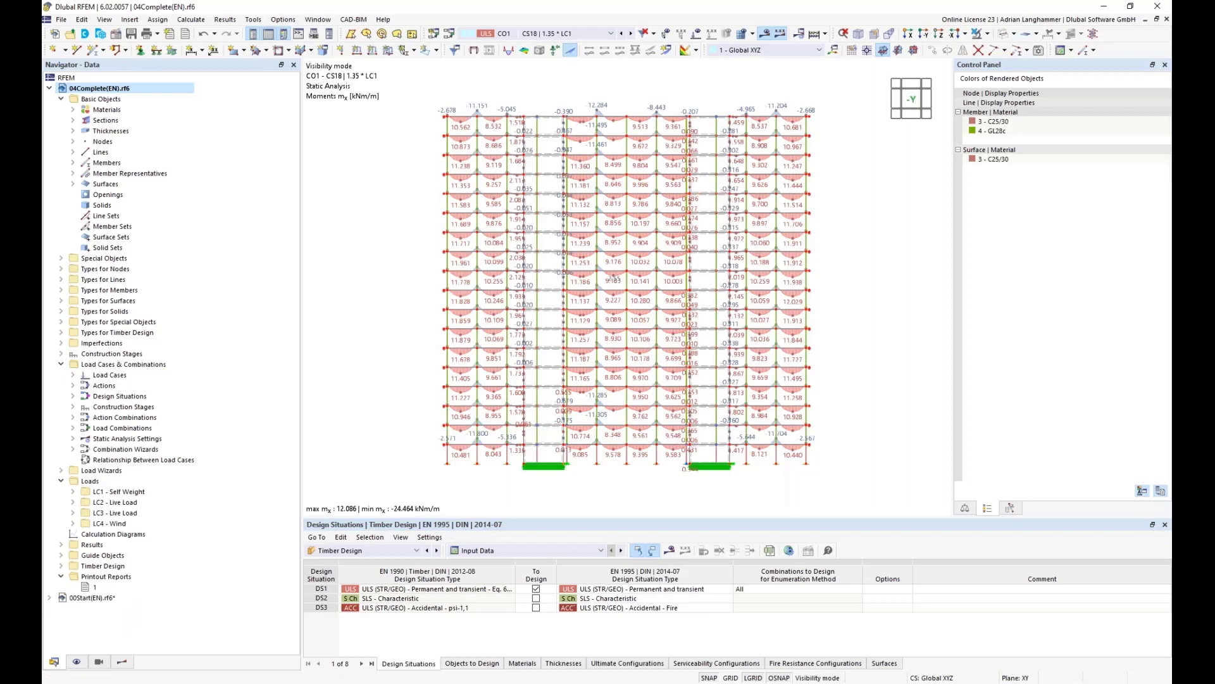
pyautogui.moveTo(866, 255); pyautogui.dragTo(781, 246, button='middle')
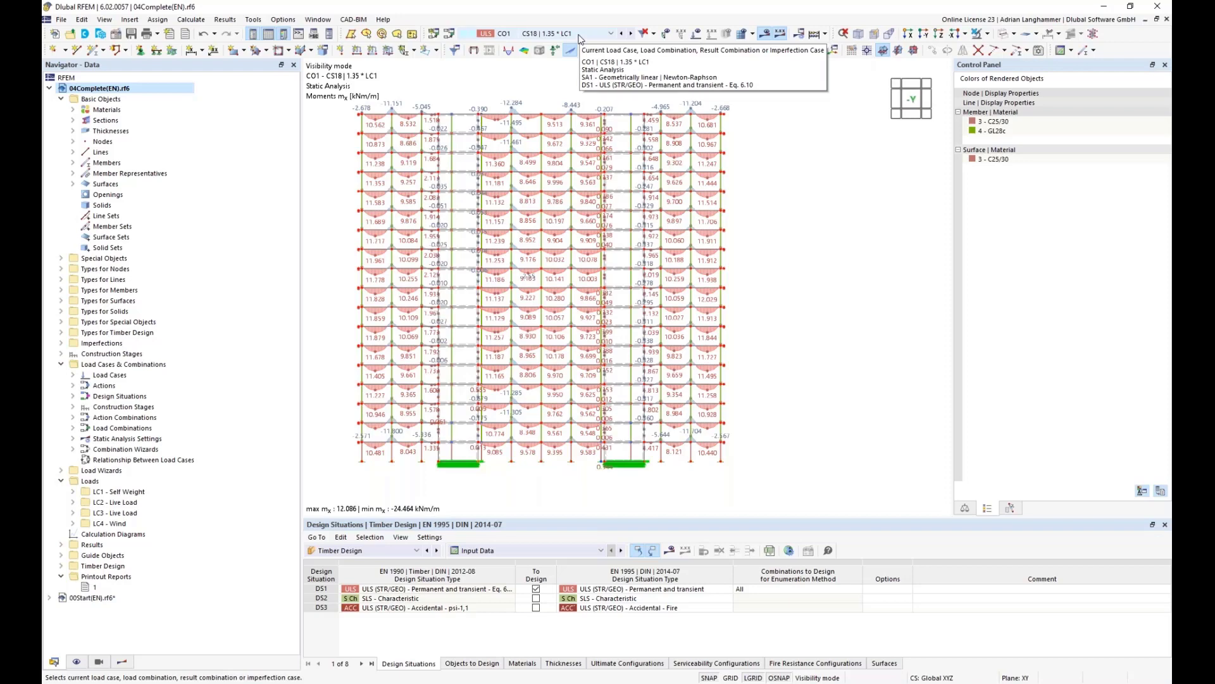
pyautogui.moveTo(787, 371); pyautogui.dragTo(741, 371, button='middle')
# Step: Examine the CO1 mx moments along the outer bays over the building height, and compare them with the Comparison Internal Forces slide
pyautogui.scroll(3, 707, 436)
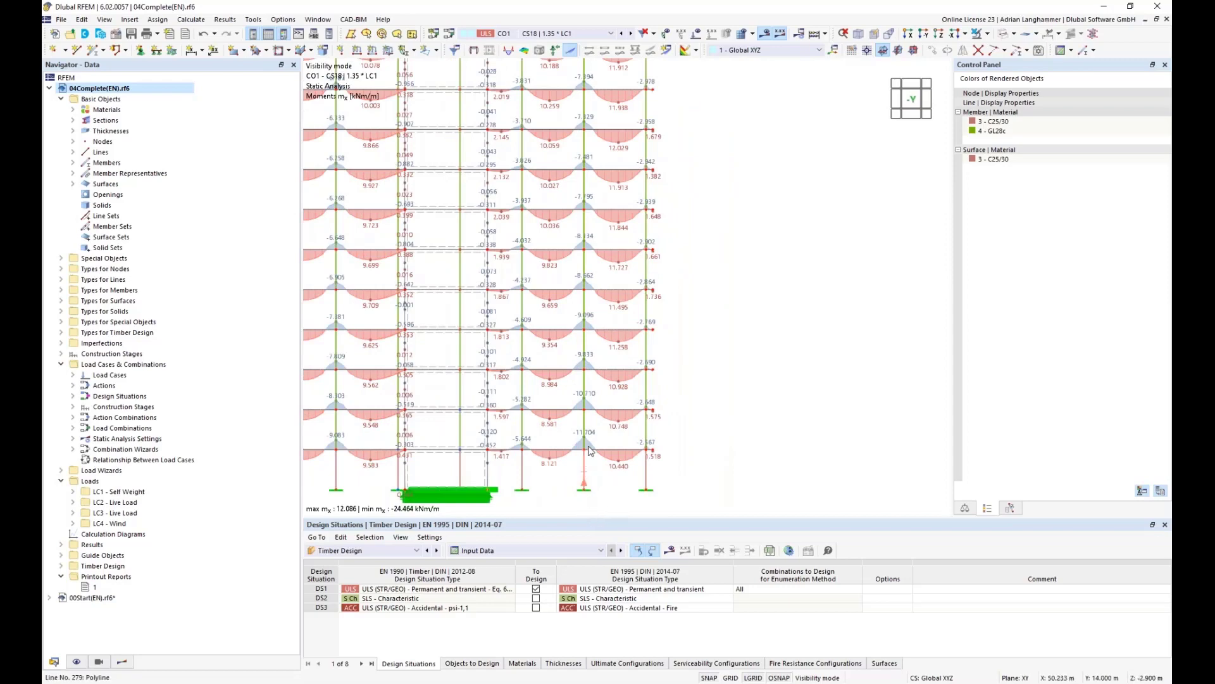
pyautogui.moveTo(584, 262); pyautogui.dragTo(573, 462, button='middle')
pyautogui.moveTo(581, 209); pyautogui.dragTo(573, 421, button='middle')
pyautogui.moveTo(569, 260); pyautogui.dragTo(564, 86, button='middle')
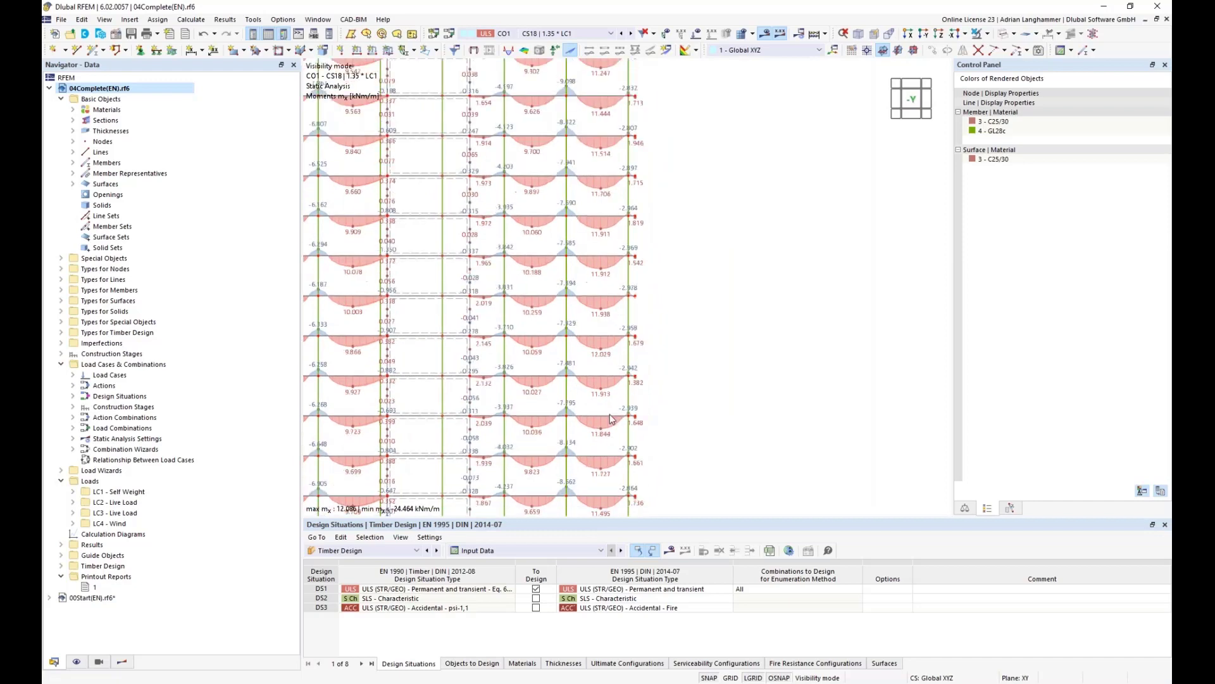
pyautogui.moveTo(602, 351); pyautogui.dragTo(600, 91, button='middle')
pyautogui.scroll(1, 573, 438)
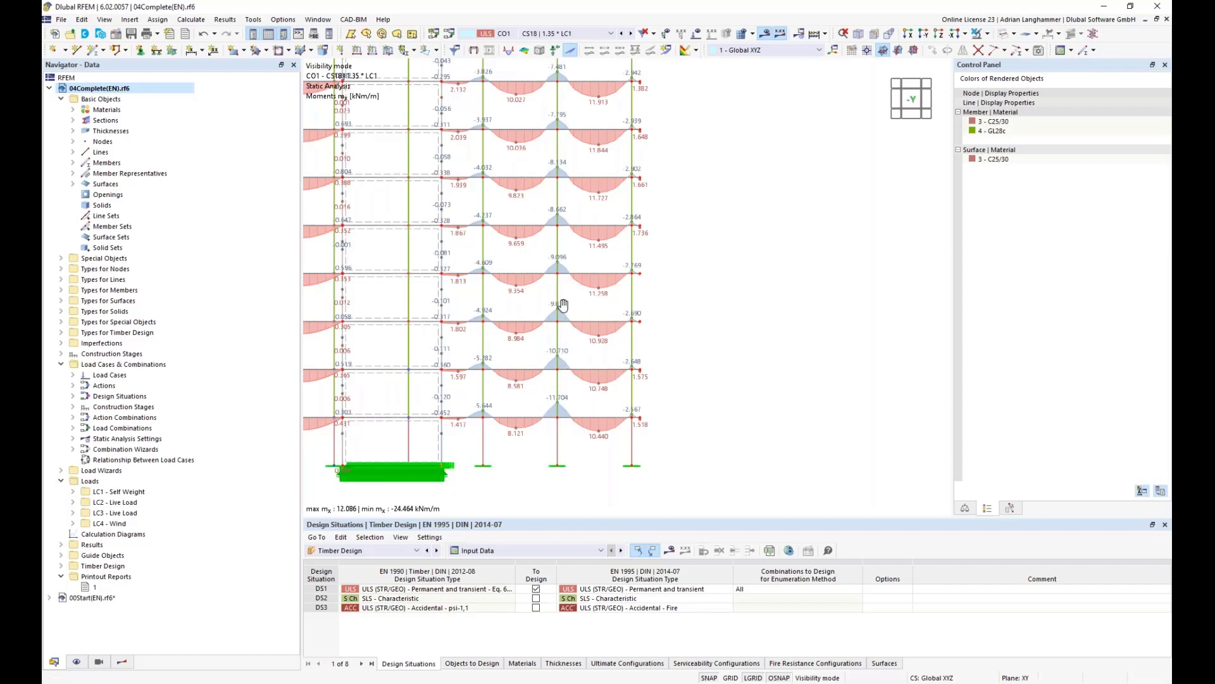
pyautogui.moveTo(563, 305); pyautogui.dragTo(557, 388, button='middle')
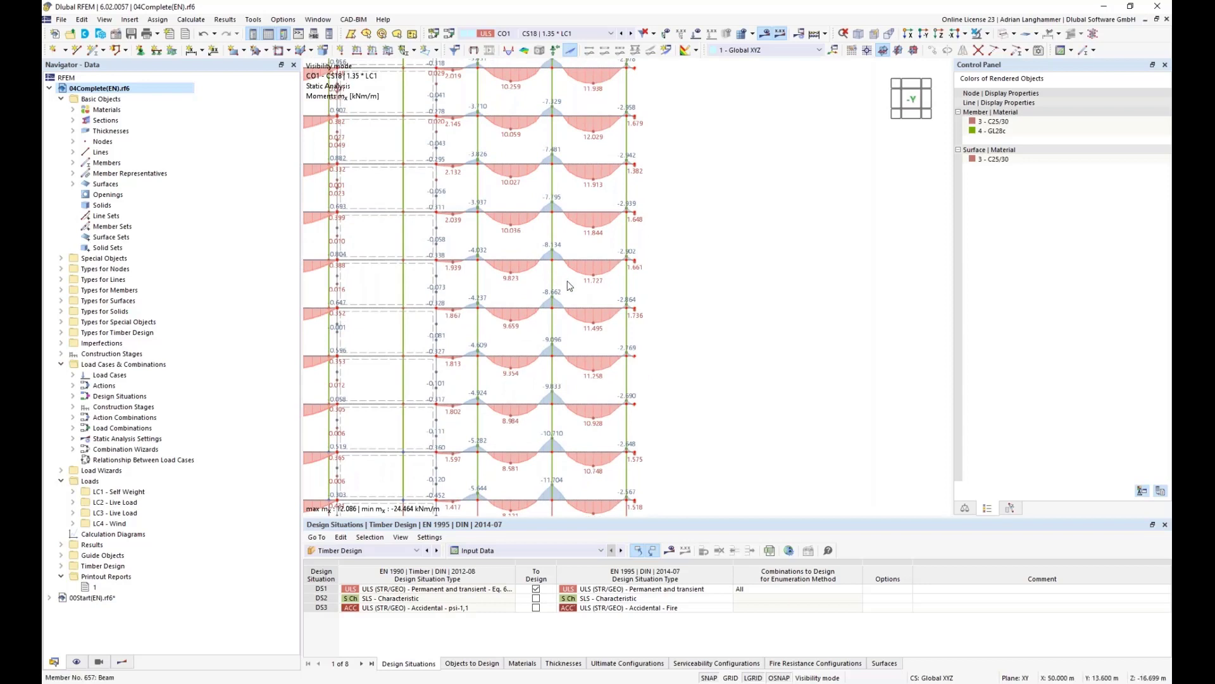
pyautogui.moveTo(560, 232); pyautogui.dragTo(560, 304, button='middle')
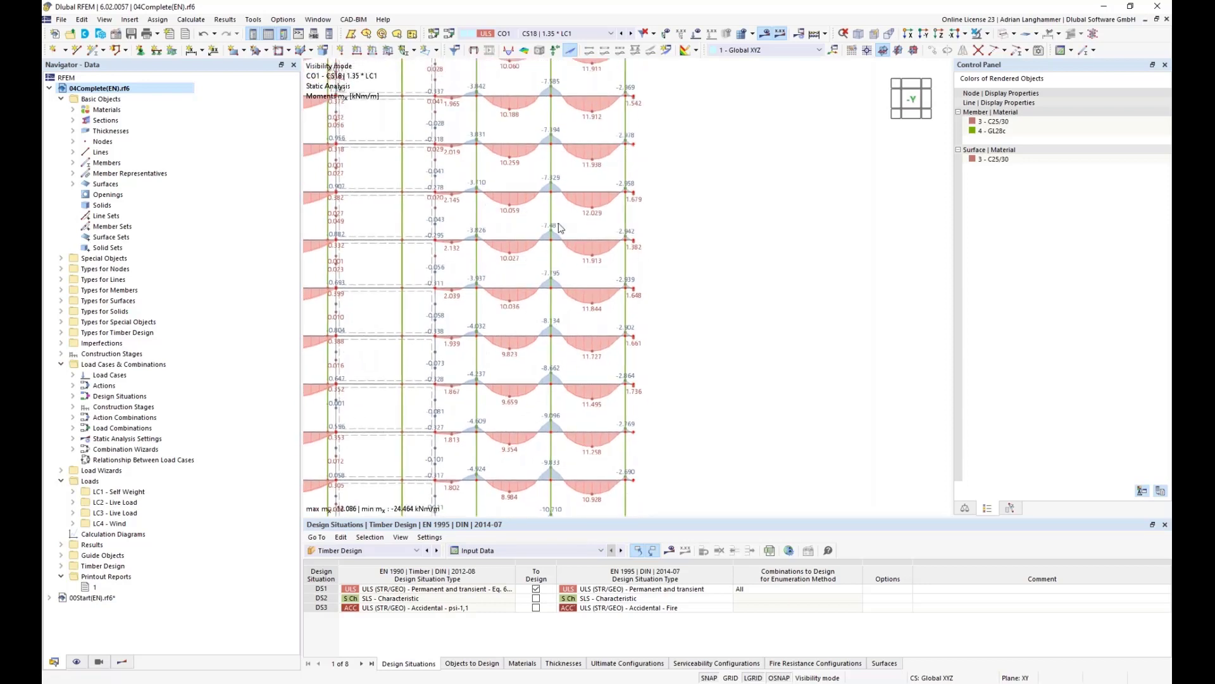
pyautogui.moveTo(558, 235); pyautogui.dragTo(566, 405, button='middle')
pyautogui.scroll(2, 563, 305)
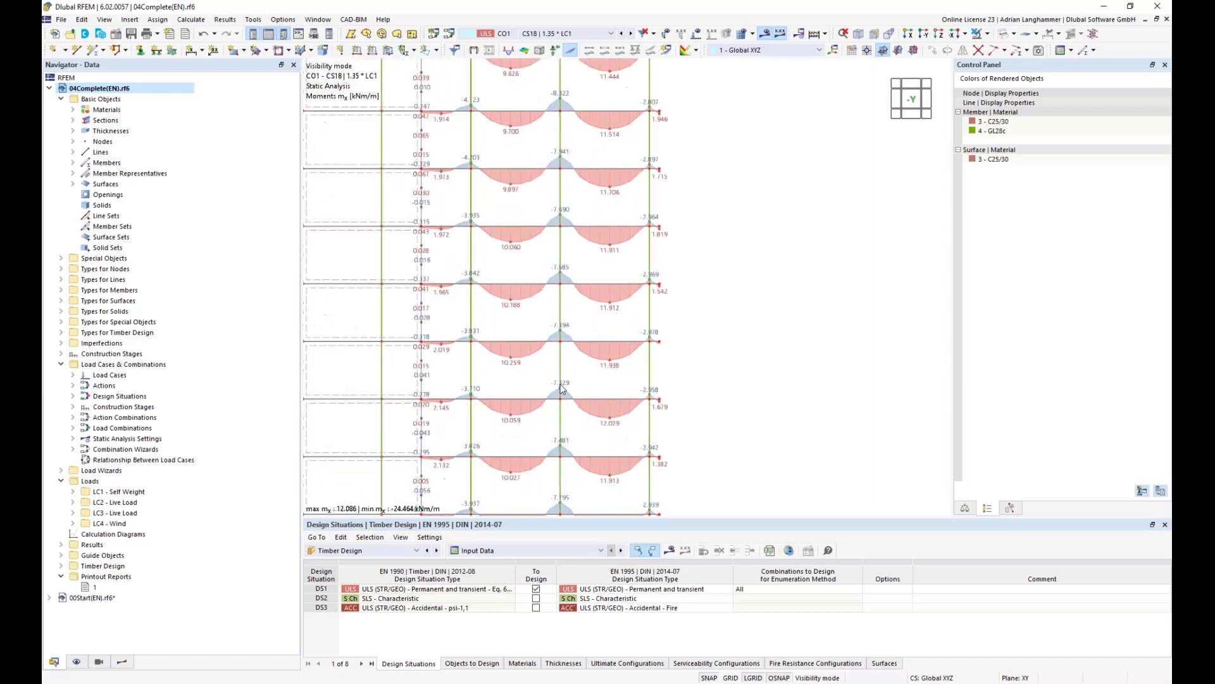
pyautogui.moveTo(563, 273); pyautogui.dragTo(561, 400, button='middle')
pyautogui.moveTo(562, 89); pyautogui.dragTo(560, 248, button='middle')
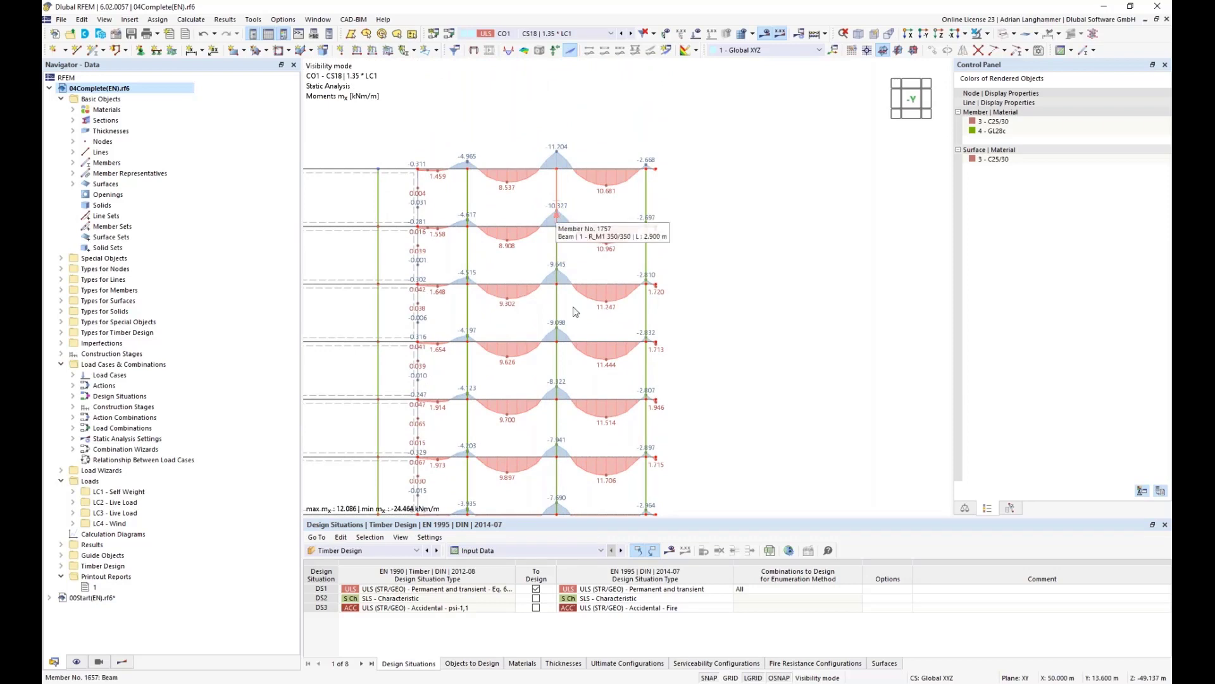
pyautogui.moveTo(576, 312); pyautogui.dragTo(640, 171, button='middle')
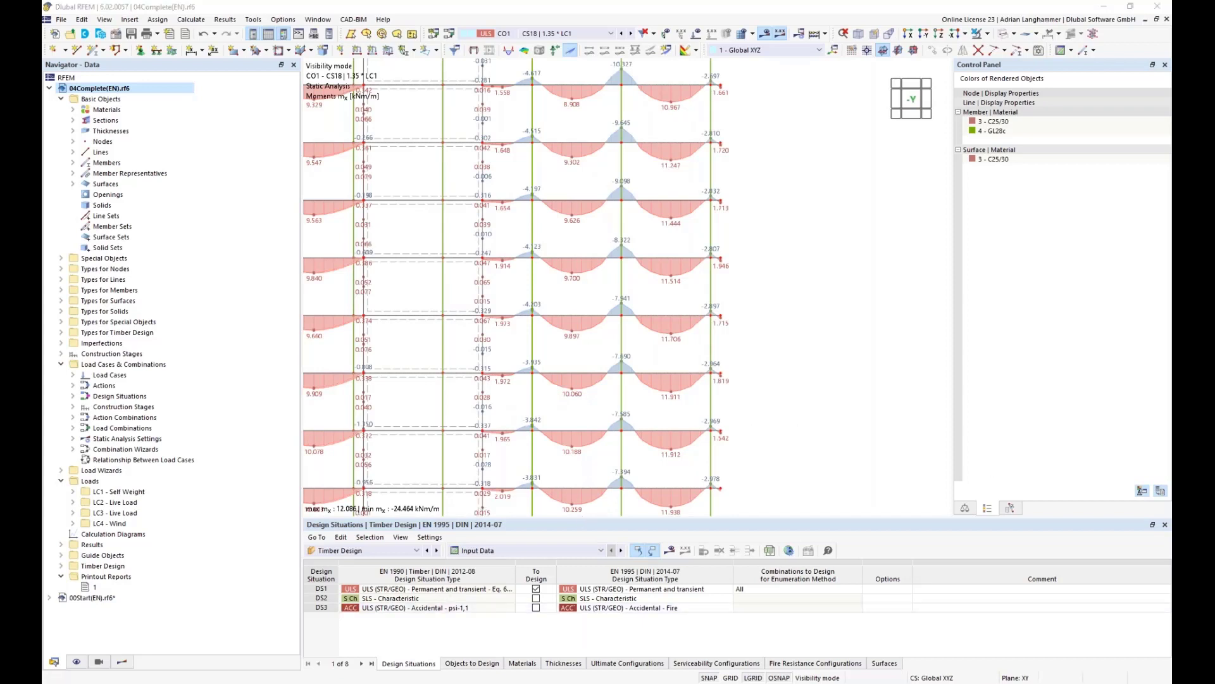
pyautogui.hotkey('alt', 'Tab')
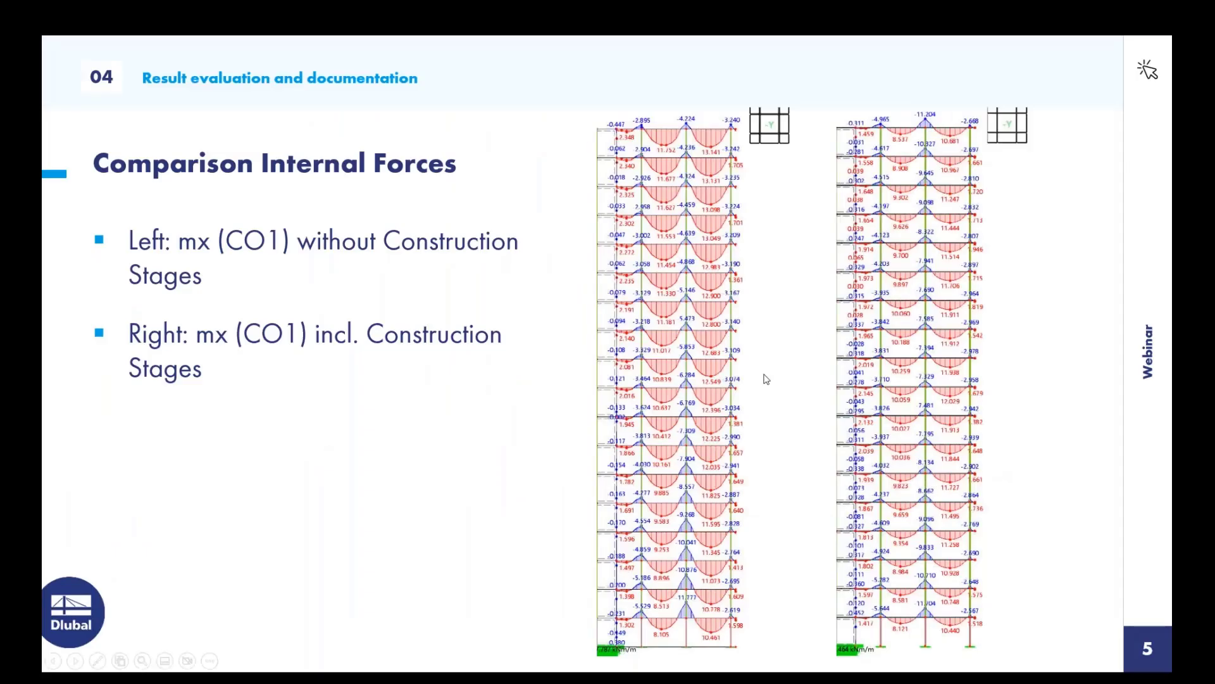
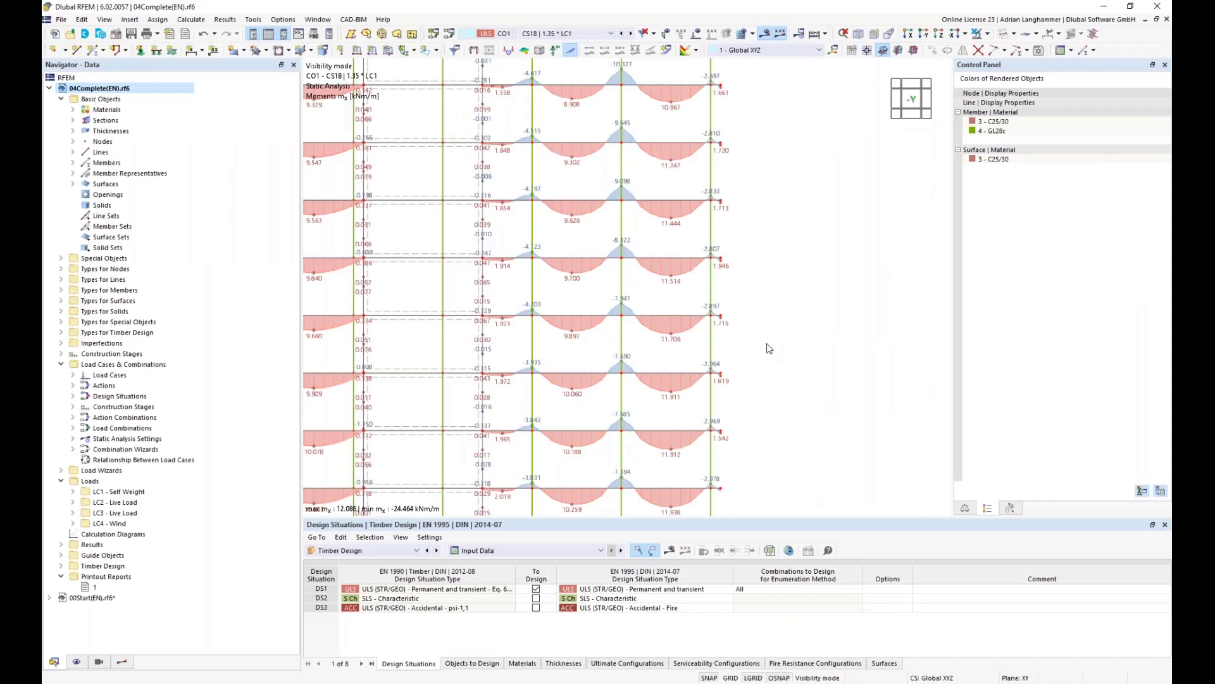
# Step: Inspect the mx moment distribution for CO1 across several bays, from the roof to the base and back
pyautogui.scroll(-2, 769, 348)
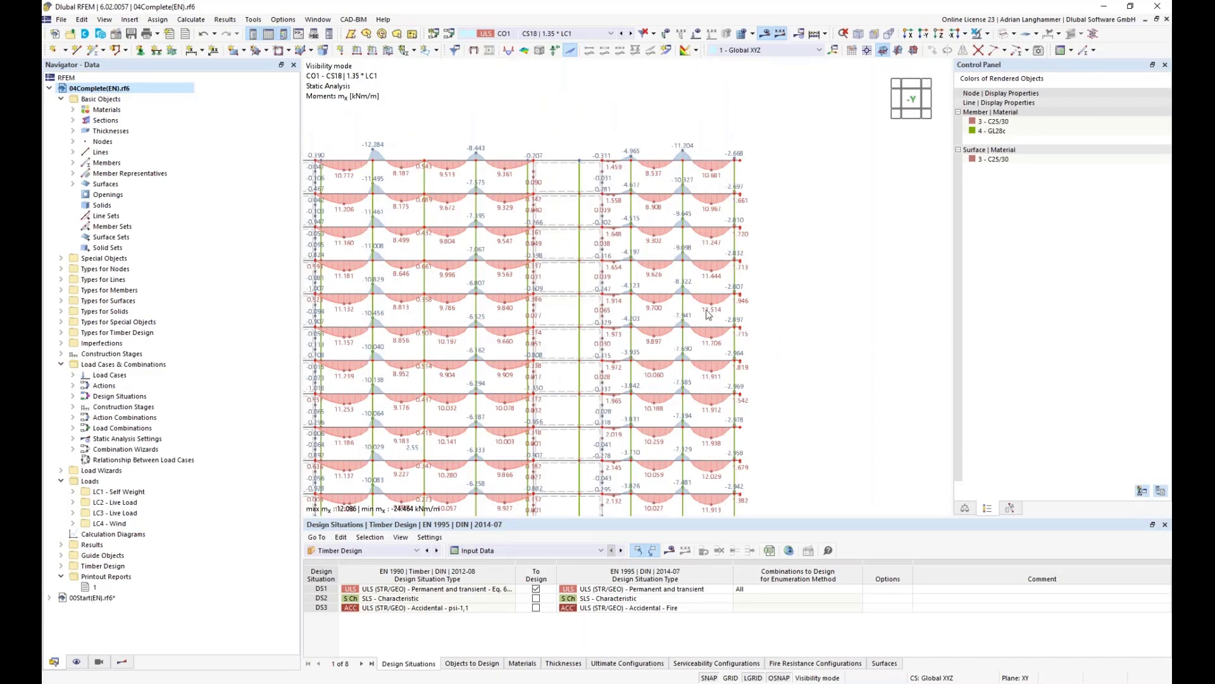
pyautogui.scroll(-2, 791, 380)
pyautogui.moveTo(764, 395); pyautogui.dragTo(739, 330, button='middle')
pyautogui.moveTo(647, 461); pyautogui.dragTo(644, 397, button='middle')
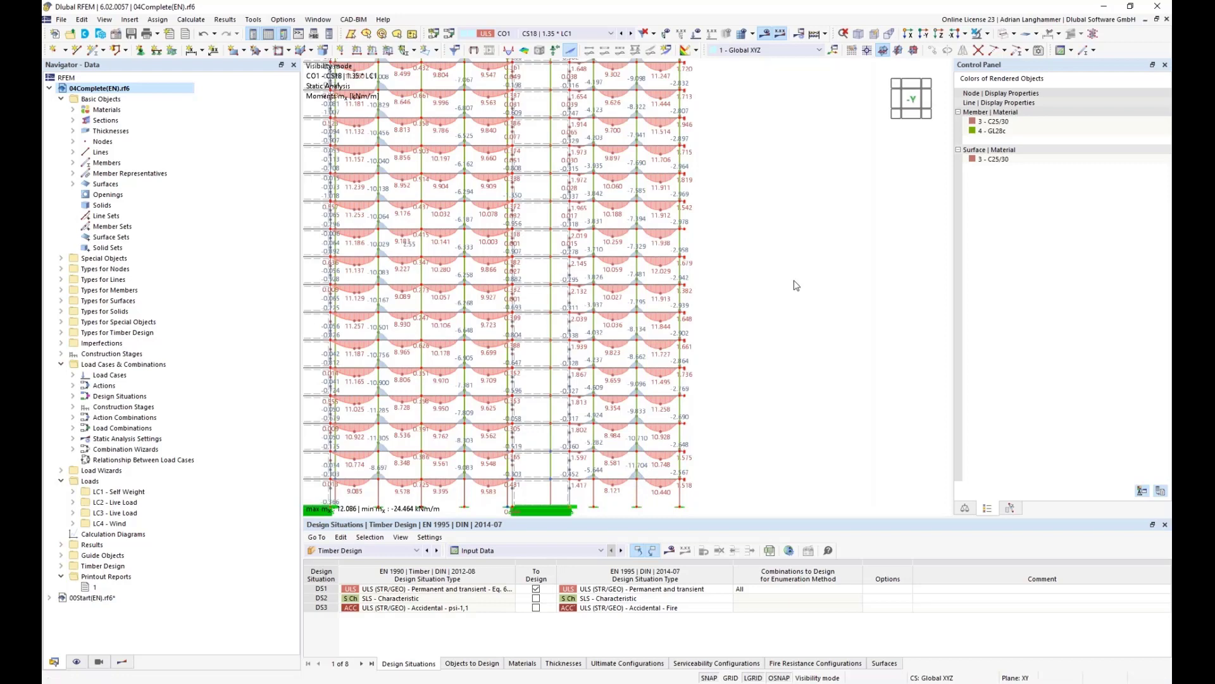
pyautogui.moveTo(795, 315); pyautogui.dragTo(791, 510, button='middle')
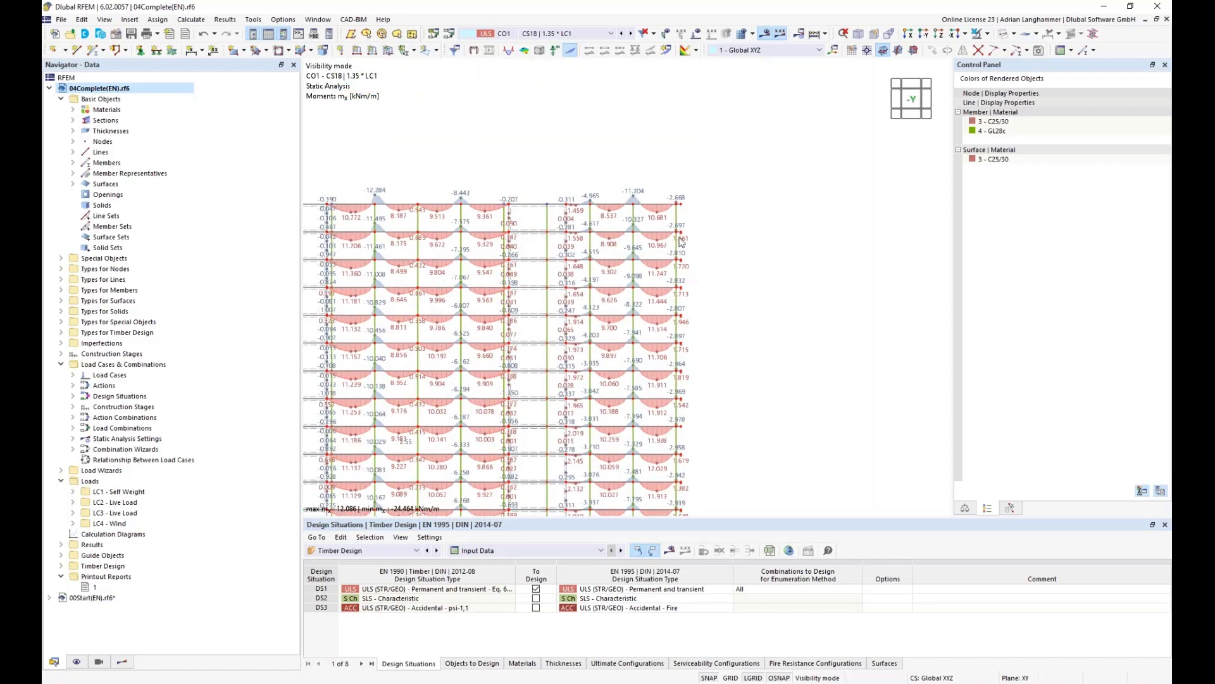
pyautogui.moveTo(769, 388); pyautogui.dragTo(755, 221, button='middle')
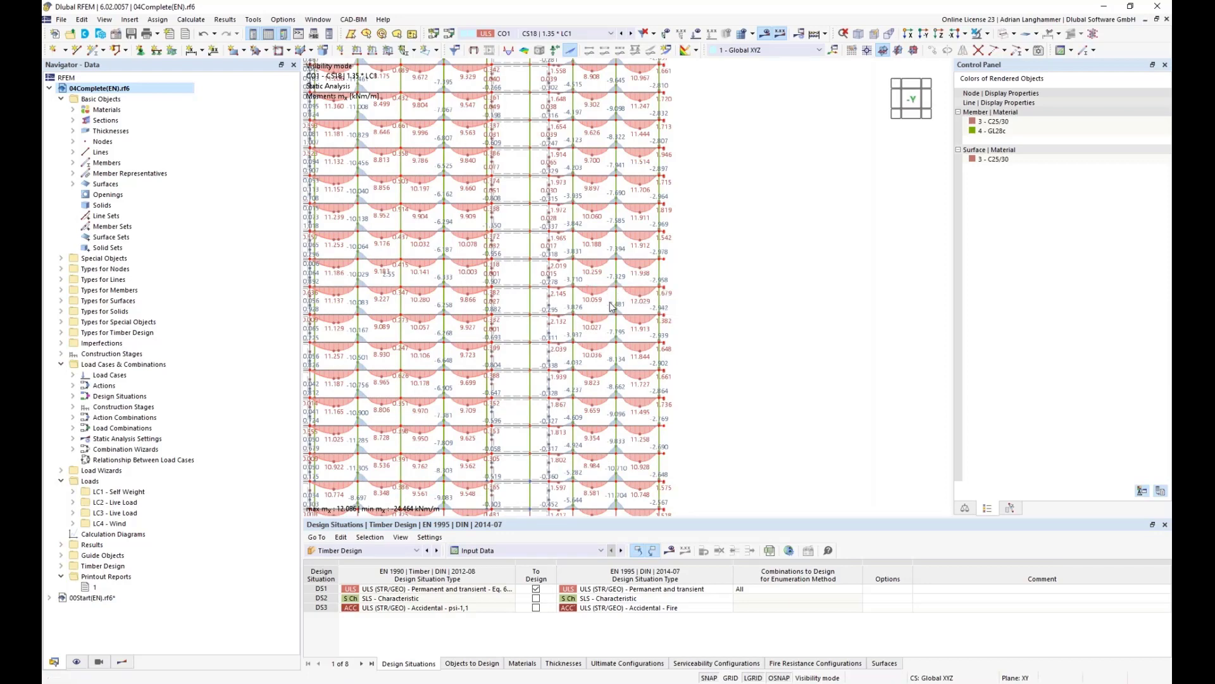
pyautogui.moveTo(658, 273); pyautogui.dragTo(717, 372, button='middle')
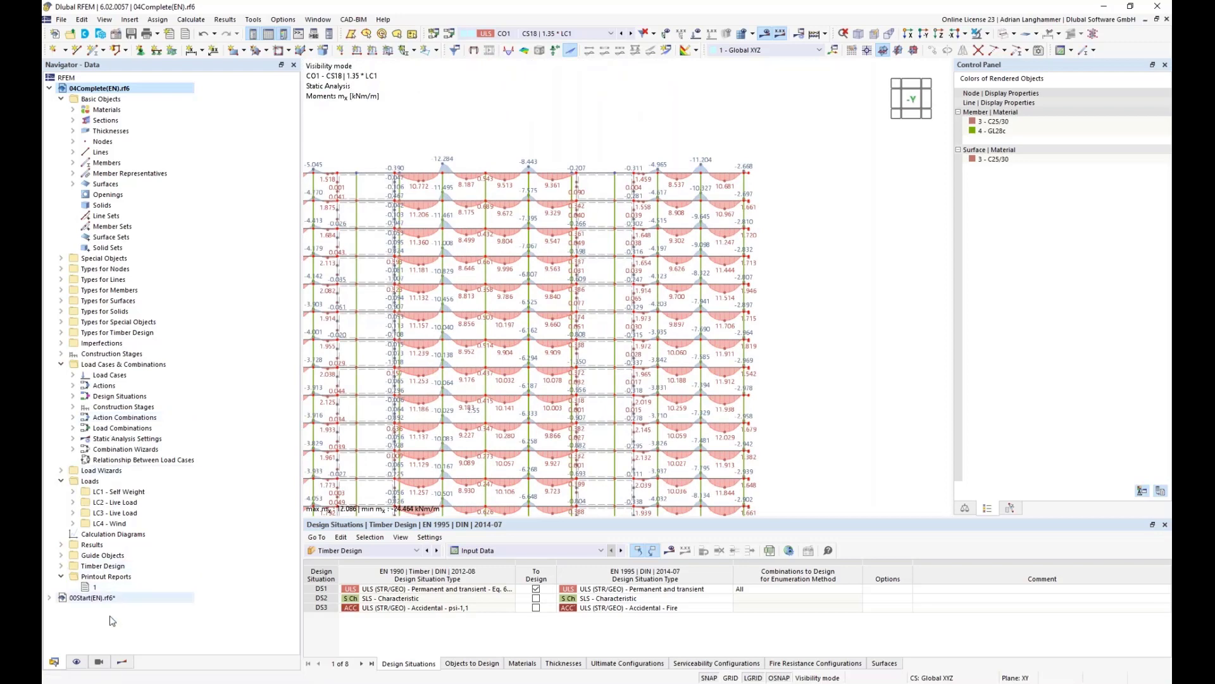
# Step: Hide the result sections, display the members' axial forces N for CO1, and examine them along the columns over the building height
pyautogui.click(122, 662)
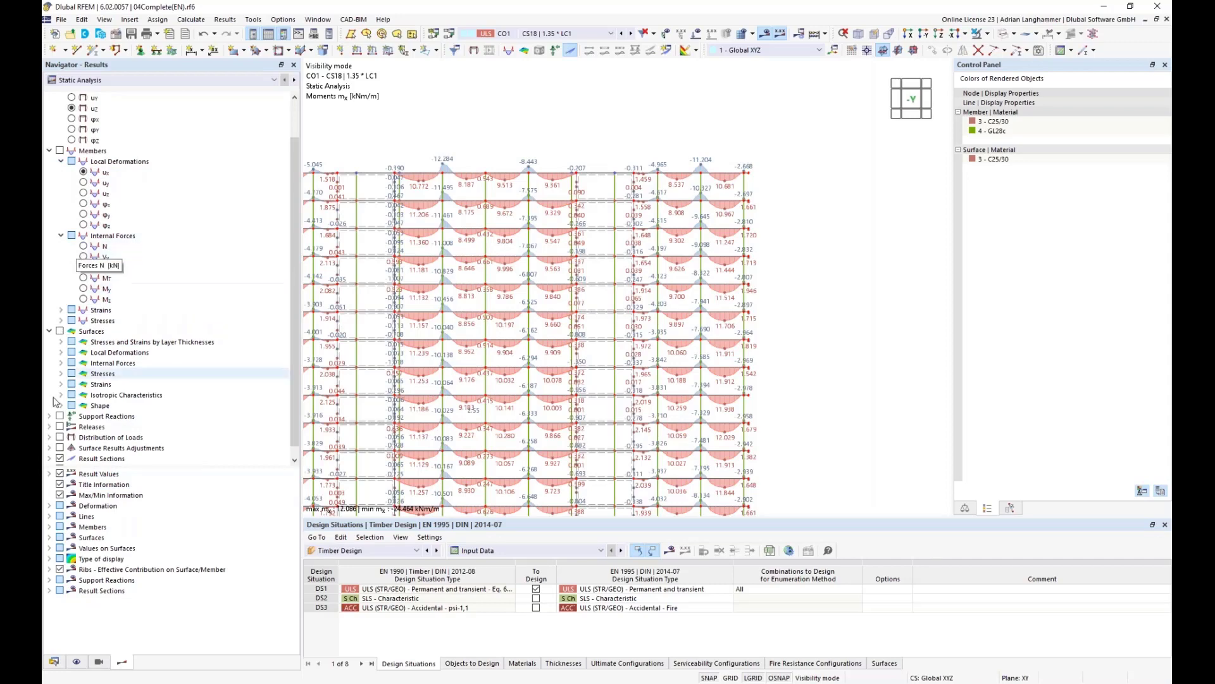
pyautogui.click(60, 458)
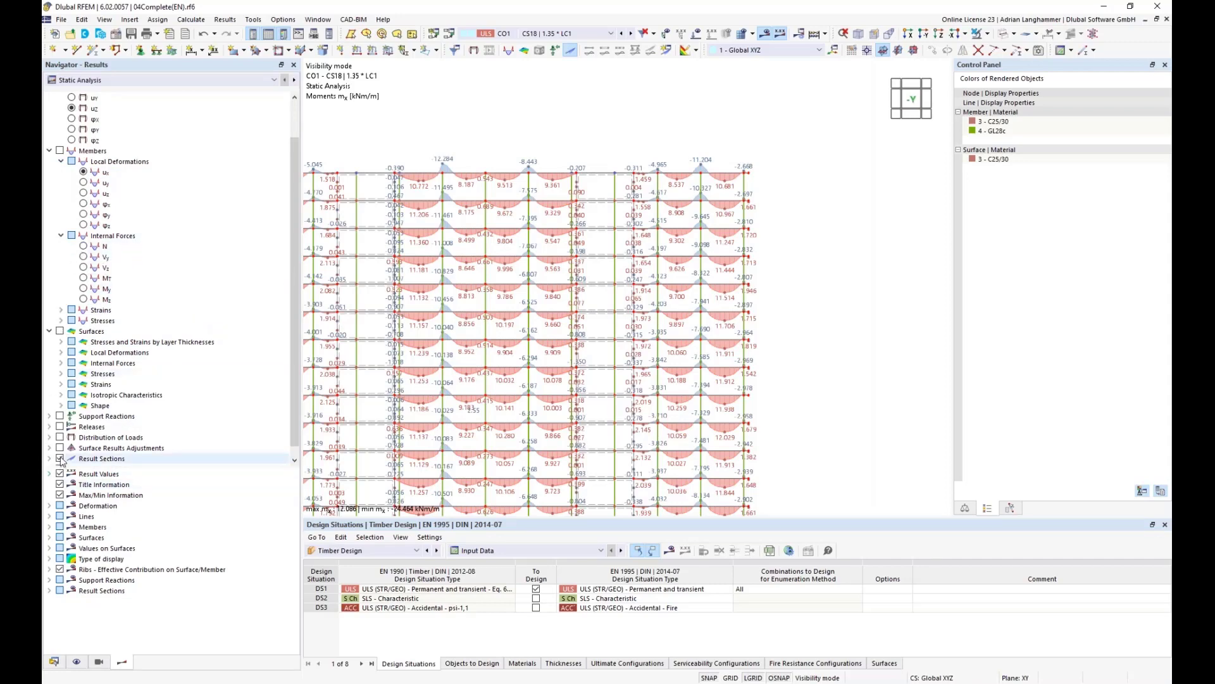
pyautogui.click(84, 248)
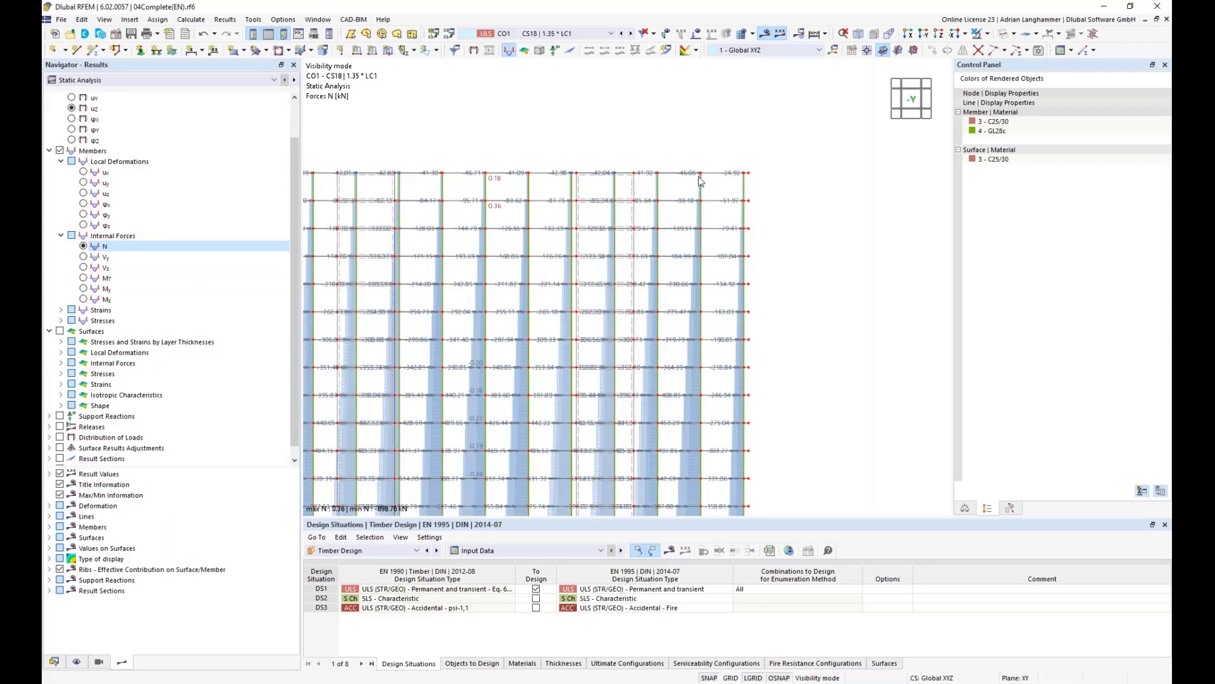
pyautogui.moveTo(692, 183); pyautogui.dragTo(687, 116, button='middle')
pyautogui.moveTo(698, 322); pyautogui.dragTo(677, 133, button='middle')
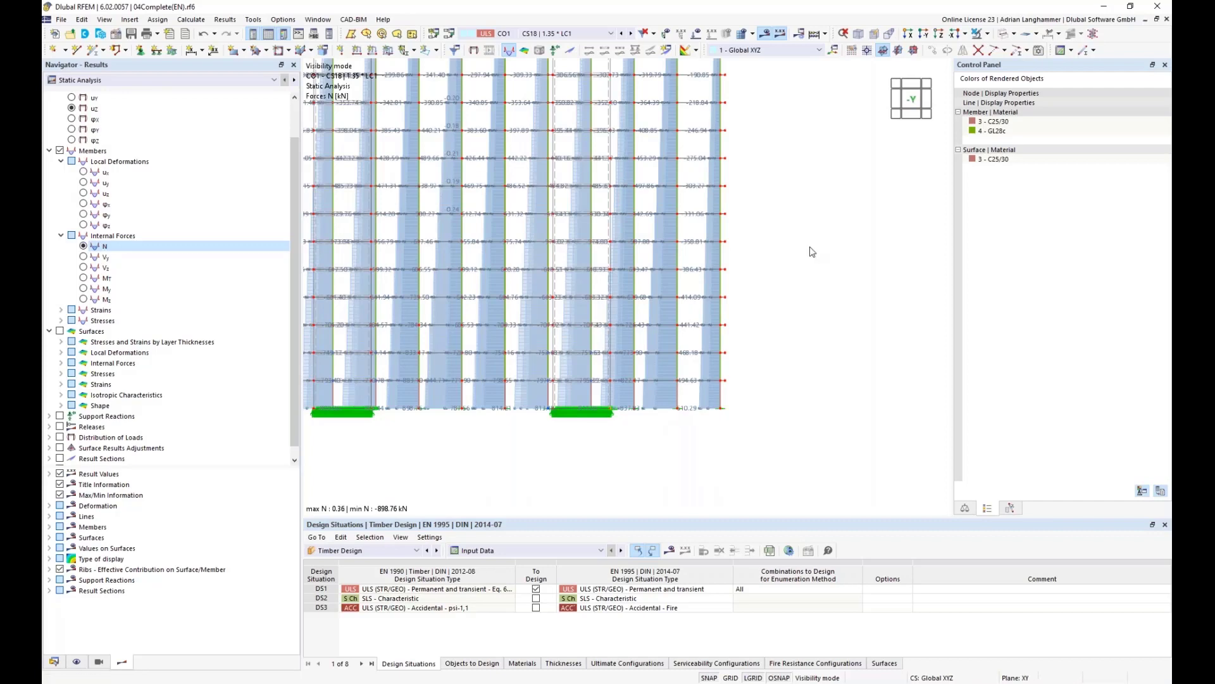
pyautogui.moveTo(814, 256); pyautogui.dragTo(808, 465, button='middle')
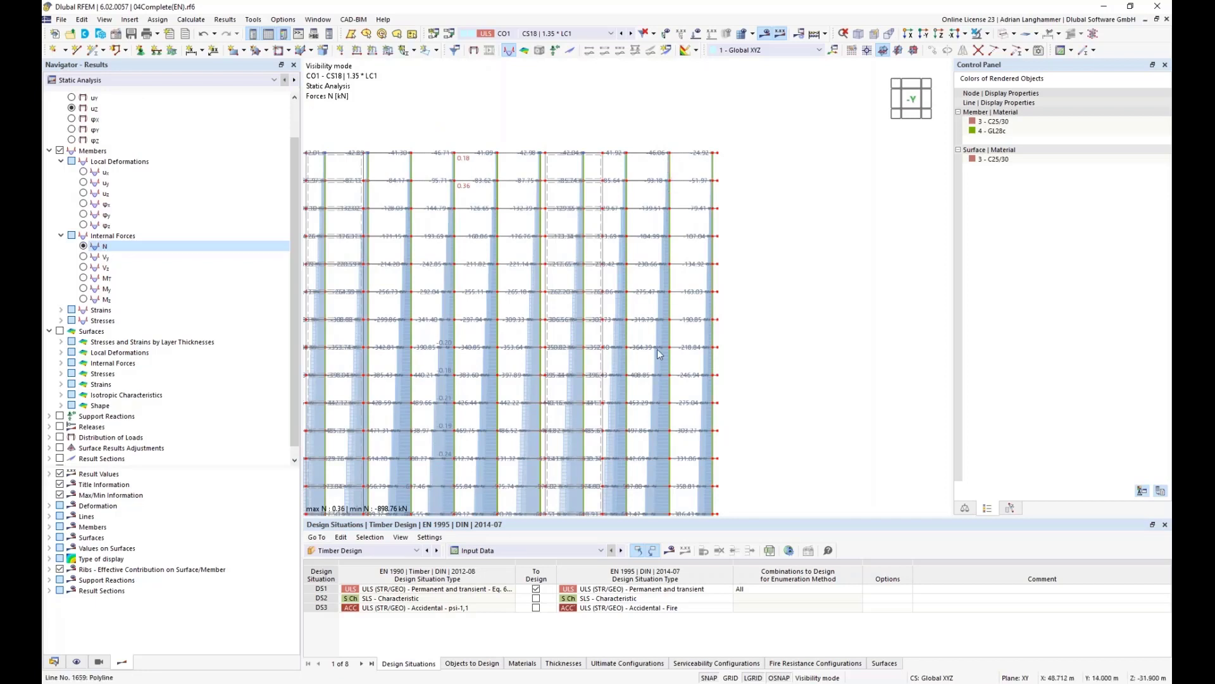
# Step: Examine the CO1 axial forces N along the outer columns from the roof to the supports and over the full building height
pyautogui.moveTo(652, 324); pyautogui.dragTo(647, 265, button='middle')
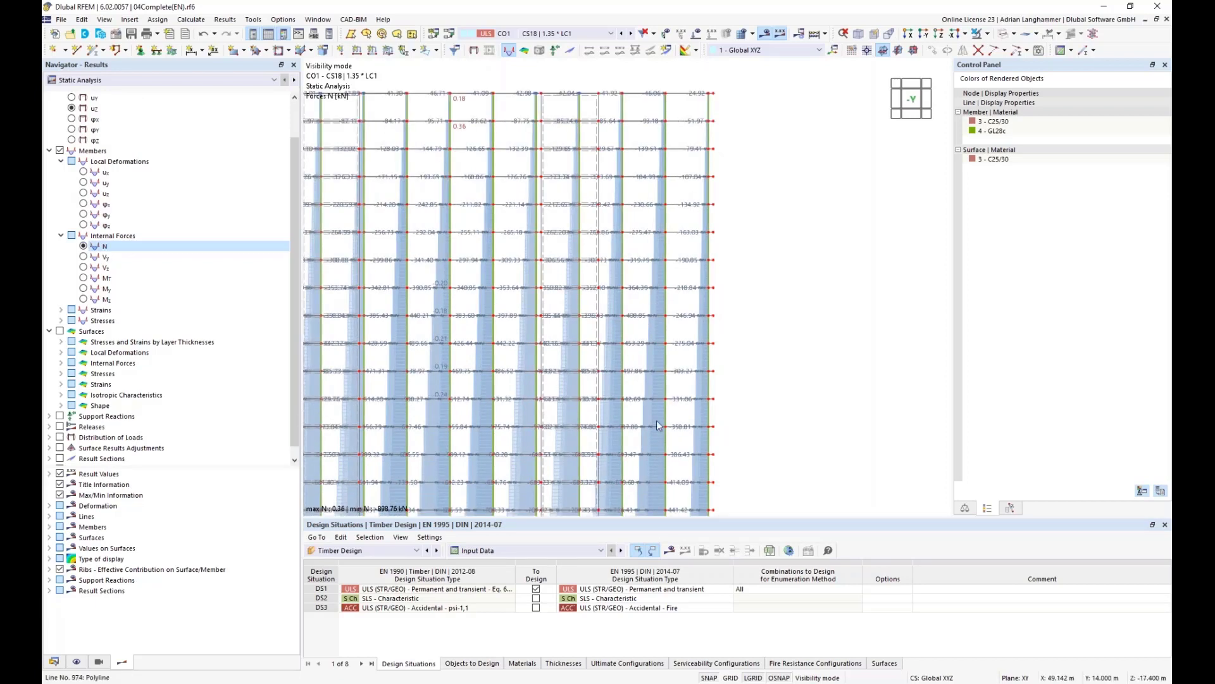
pyautogui.scroll(-2, 639, 222)
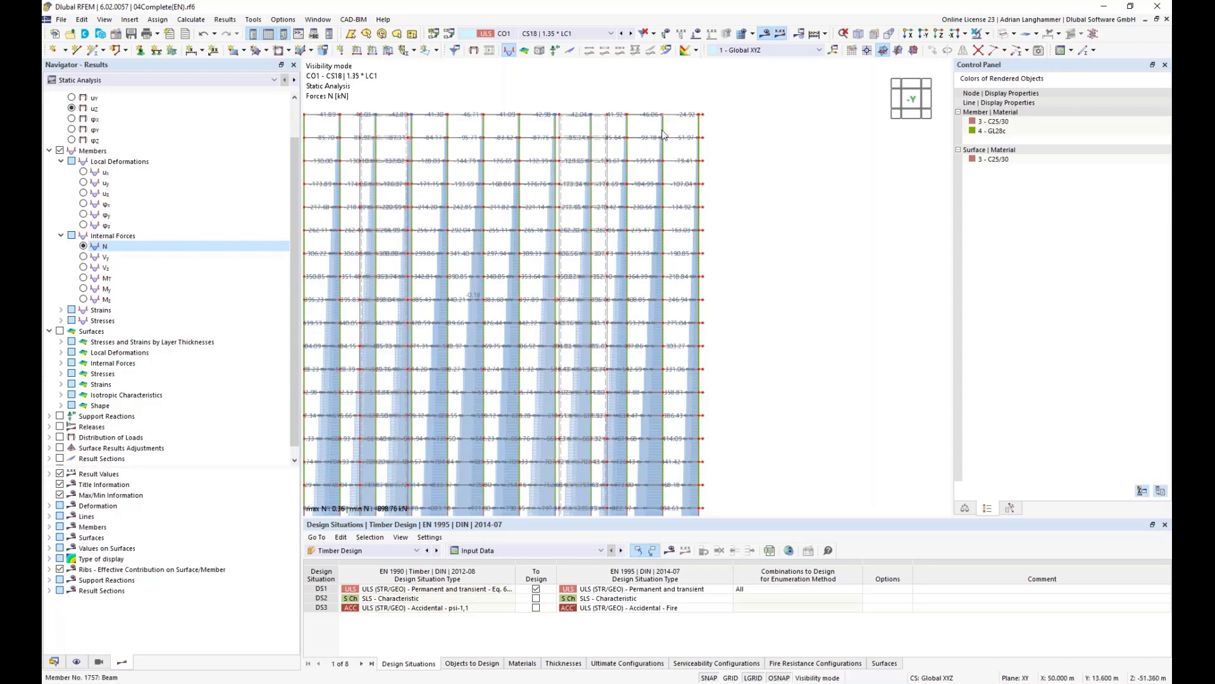
pyautogui.moveTo(661, 359); pyautogui.dragTo(655, 326, button='middle')
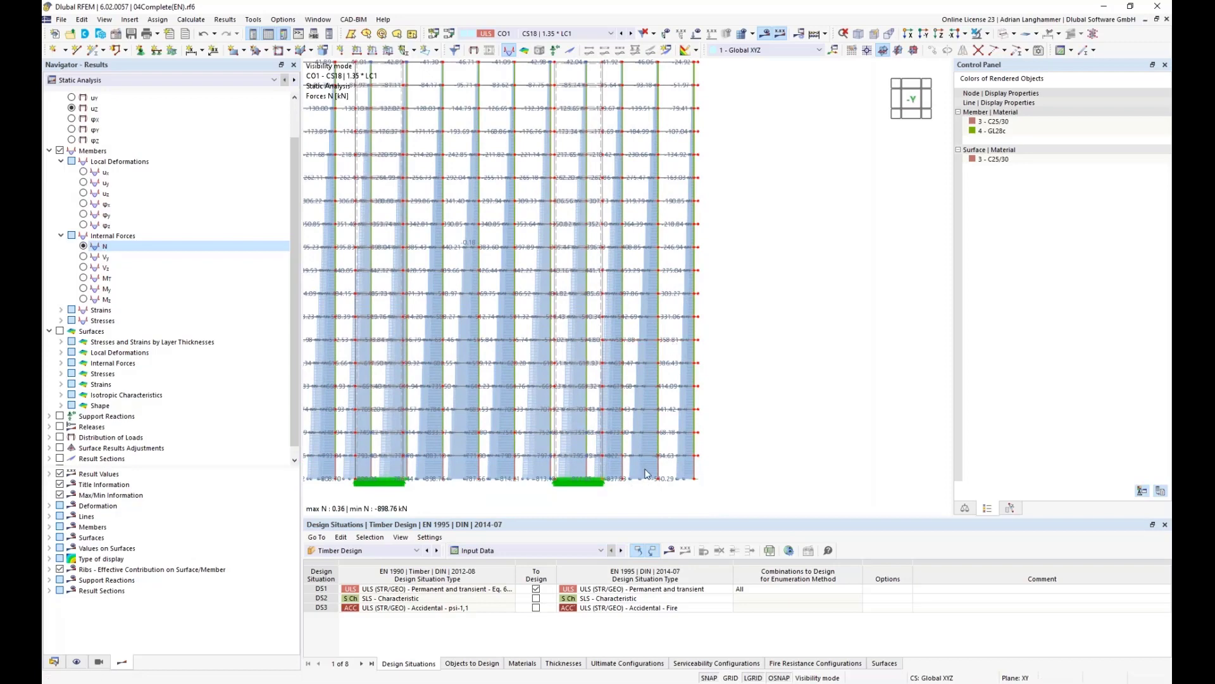
pyautogui.moveTo(646, 465); pyautogui.dragTo(666, 397, button='middle')
pyautogui.scroll(3, 662, 398)
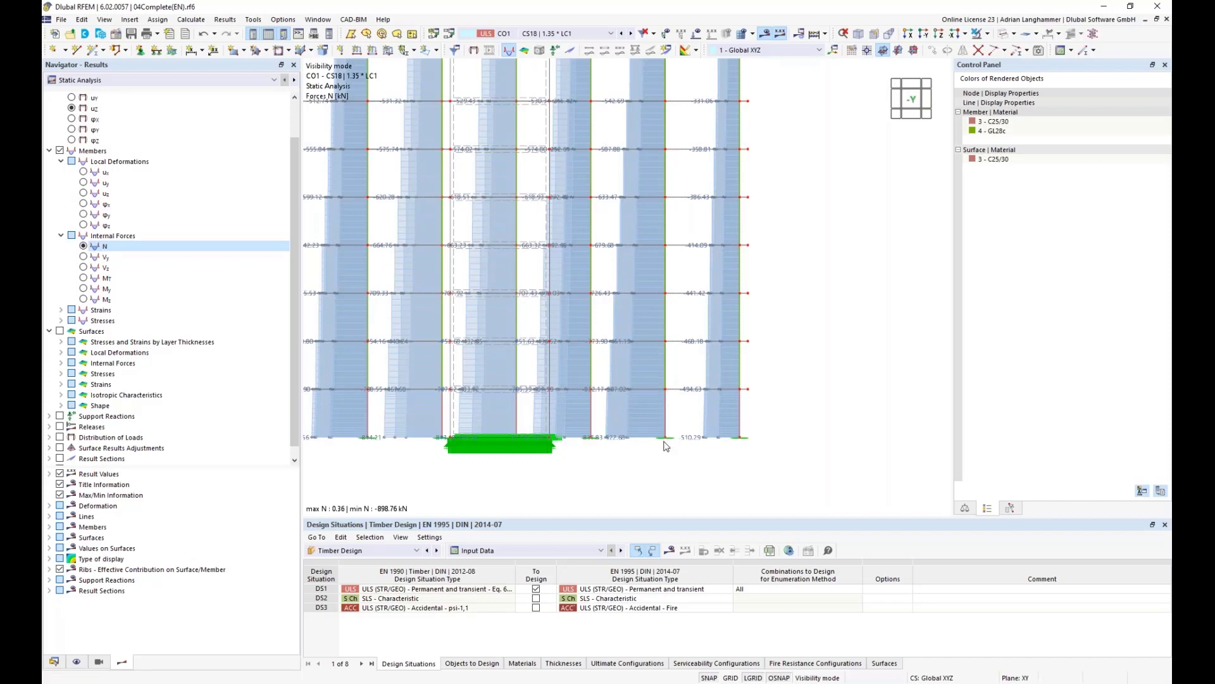
pyautogui.moveTo(667, 395)
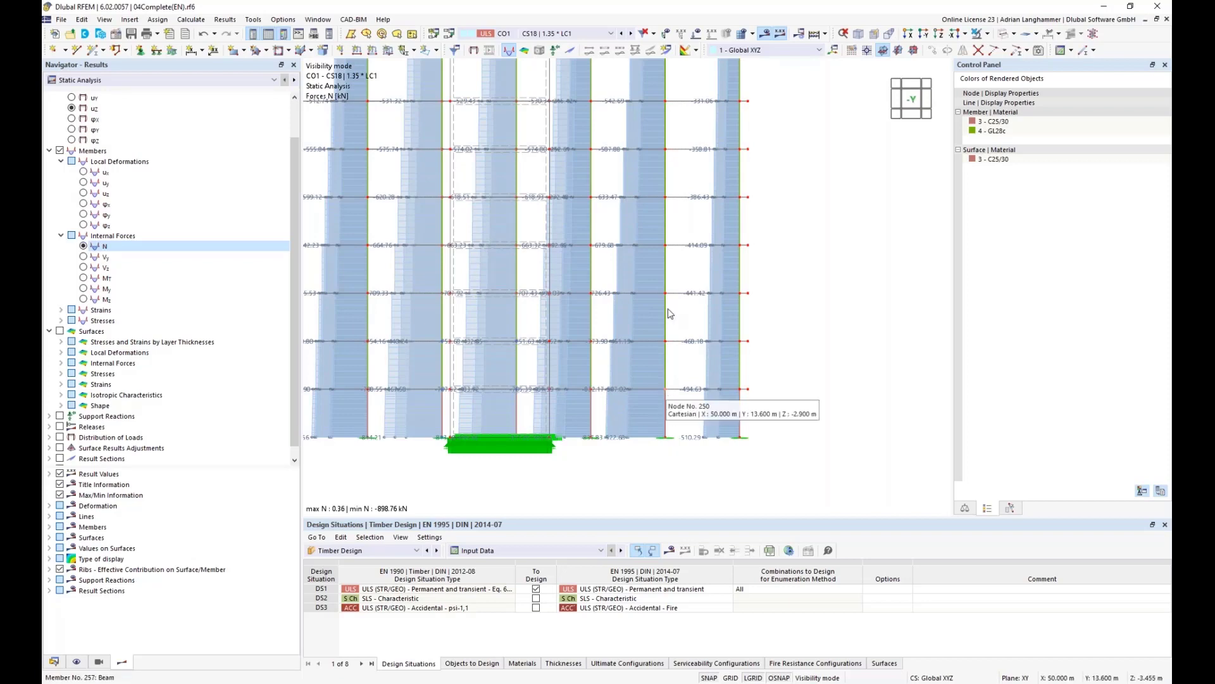
pyautogui.scroll(-3, 663, 386)
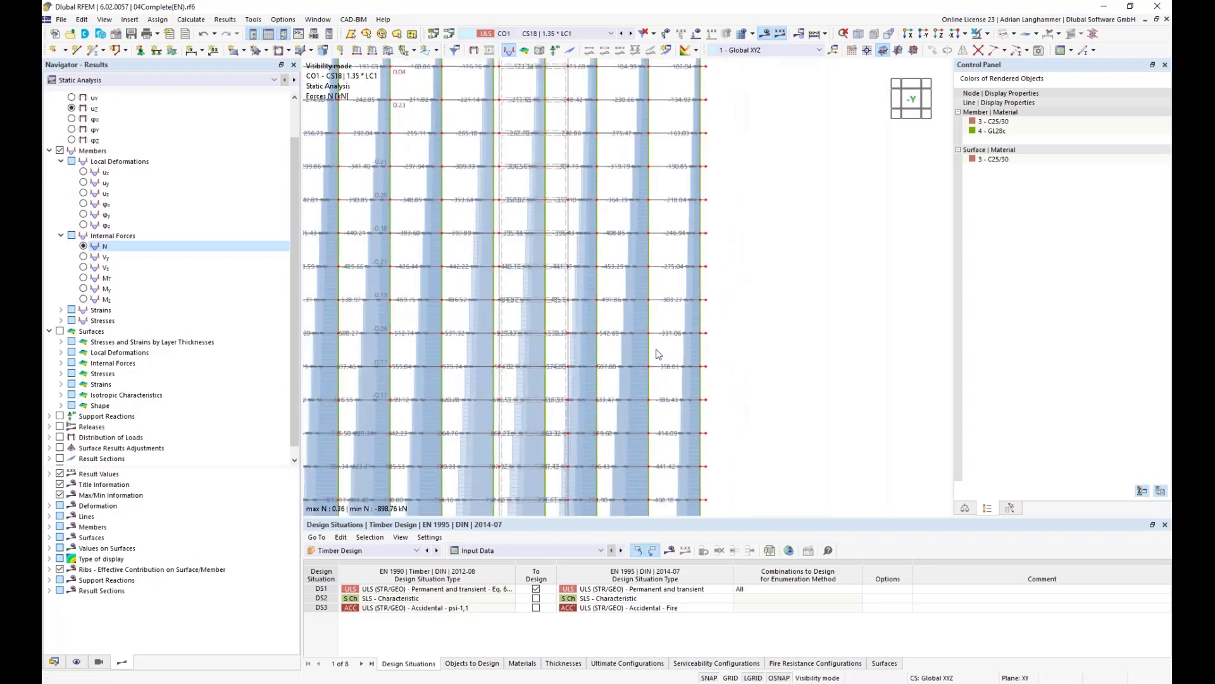
pyautogui.scroll(-1, 658, 363)
pyautogui.scroll(-1, 666, 349)
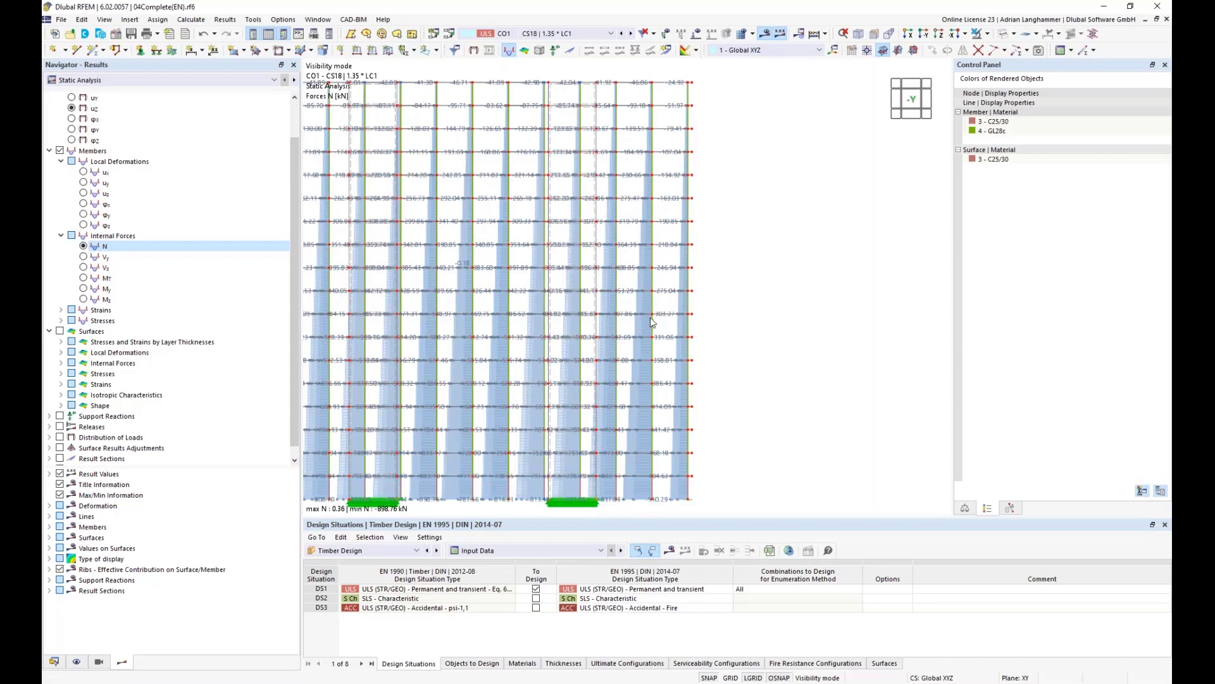
# Step: Display the members' local displacements ux for CO1 and inspect the column shortening over the building height
pyautogui.click(83, 172)
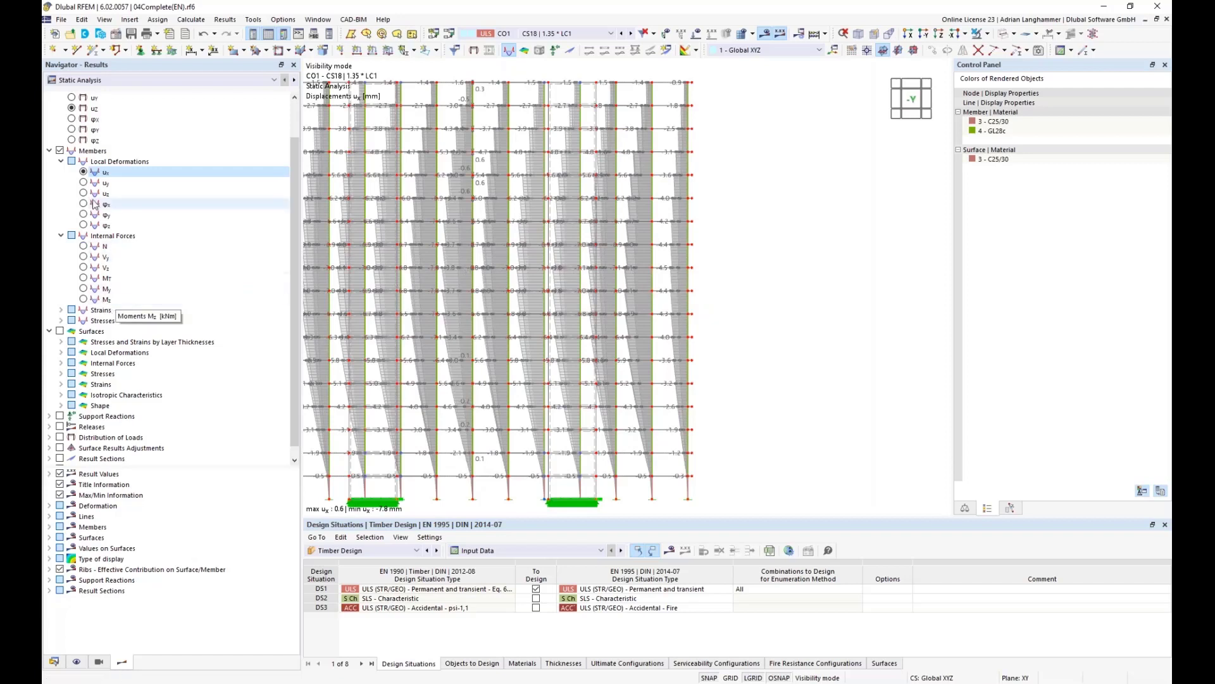
pyautogui.click(62, 450)
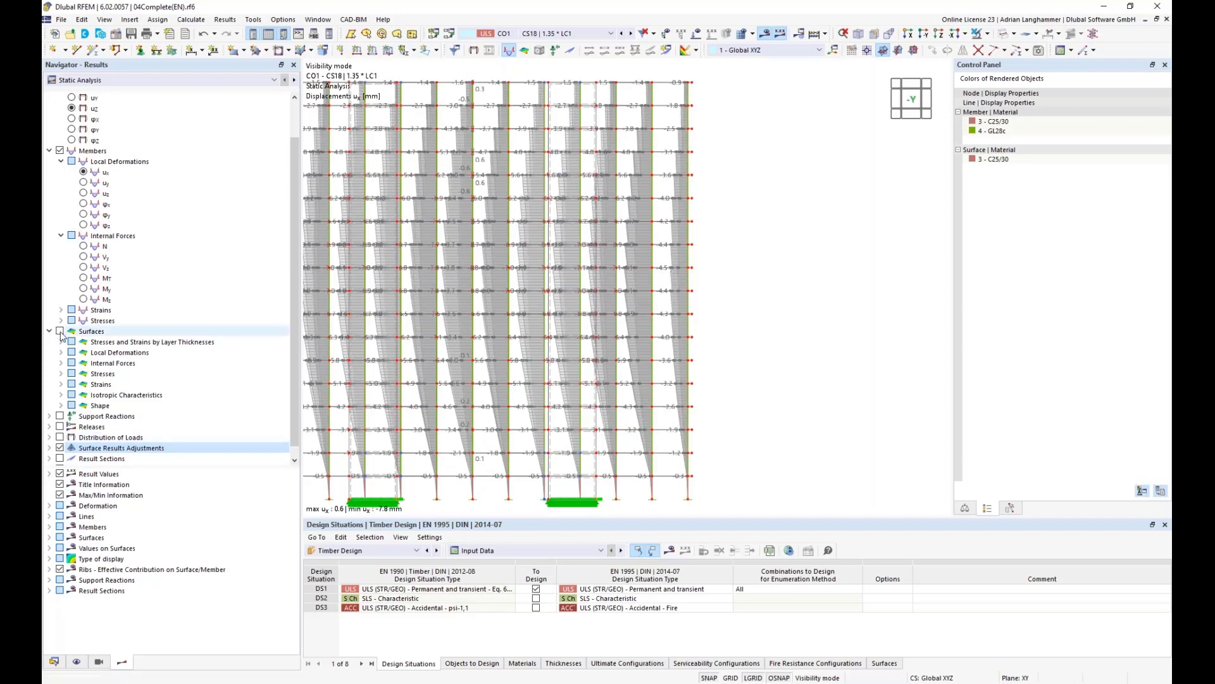
pyautogui.scroll(-1, 473, 364)
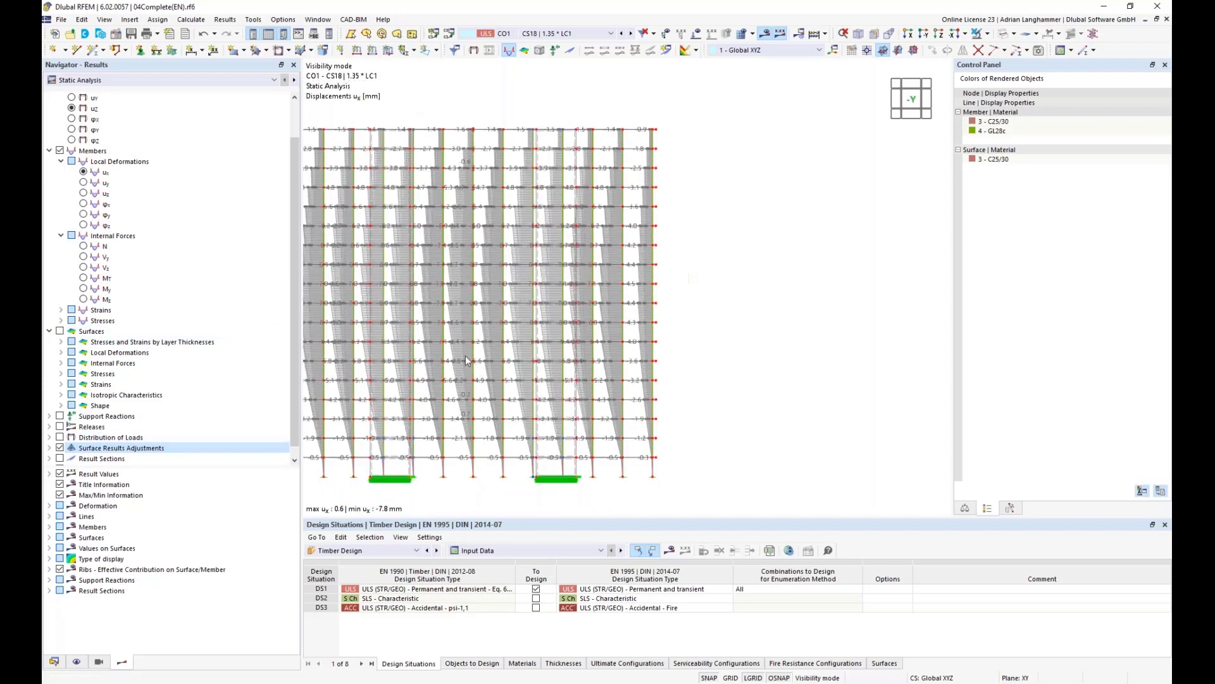
# Step: Hide the member results, show the result sections with the mx moments for CO1, and examine the outer bays at mid-height
pyautogui.click(59, 151)
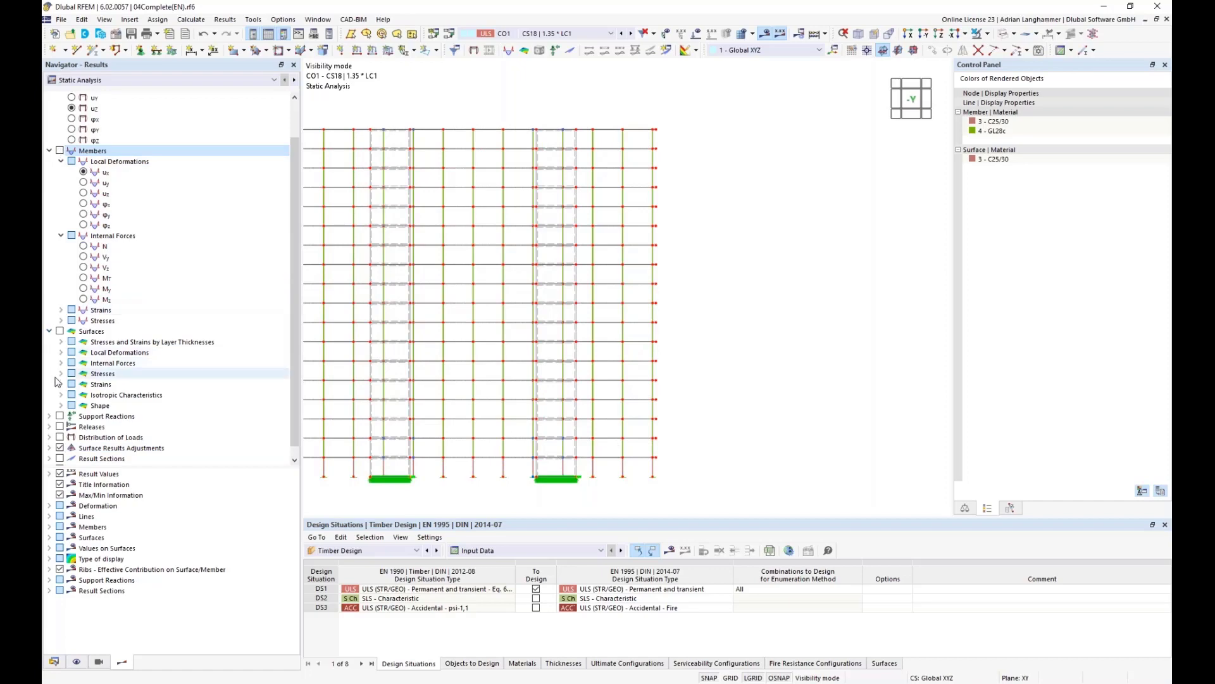
pyautogui.click(60, 449)
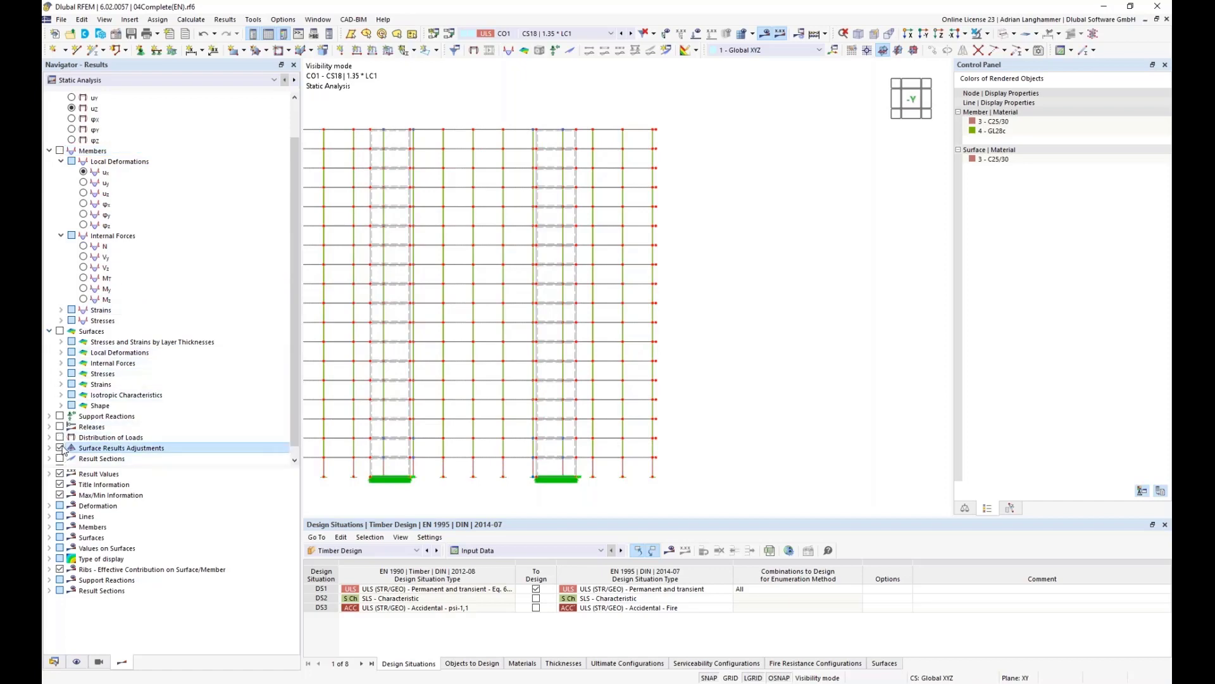
pyautogui.click(61, 447)
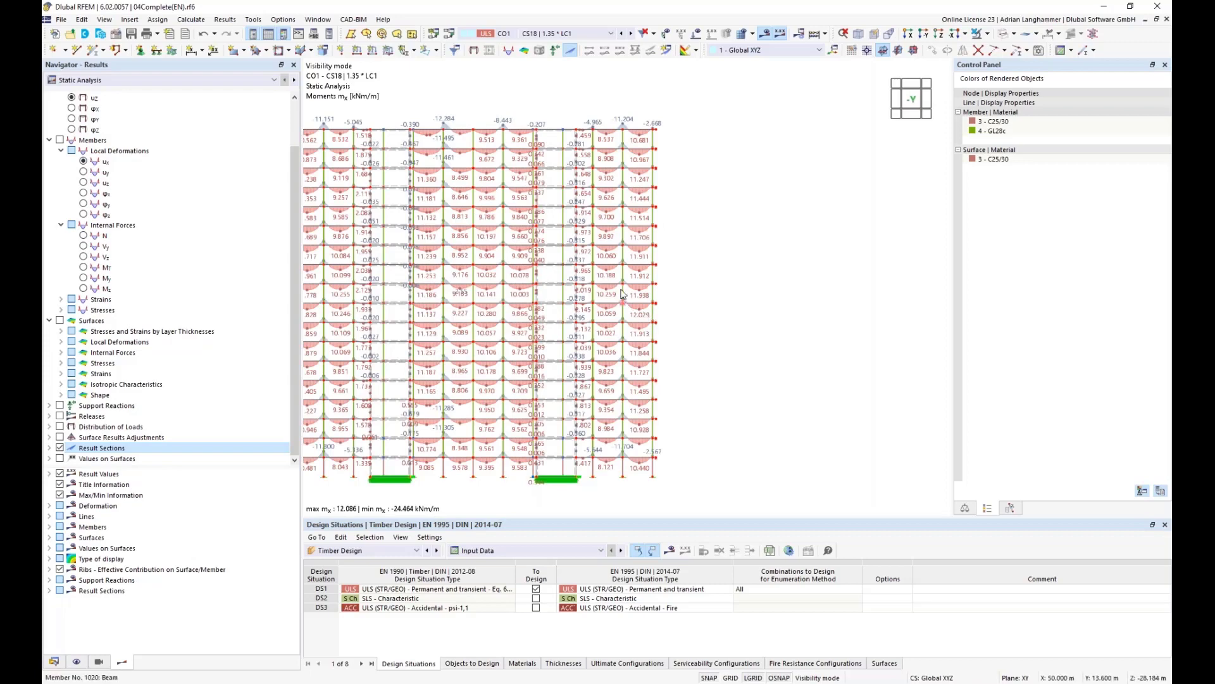
pyautogui.scroll(3, 621, 295)
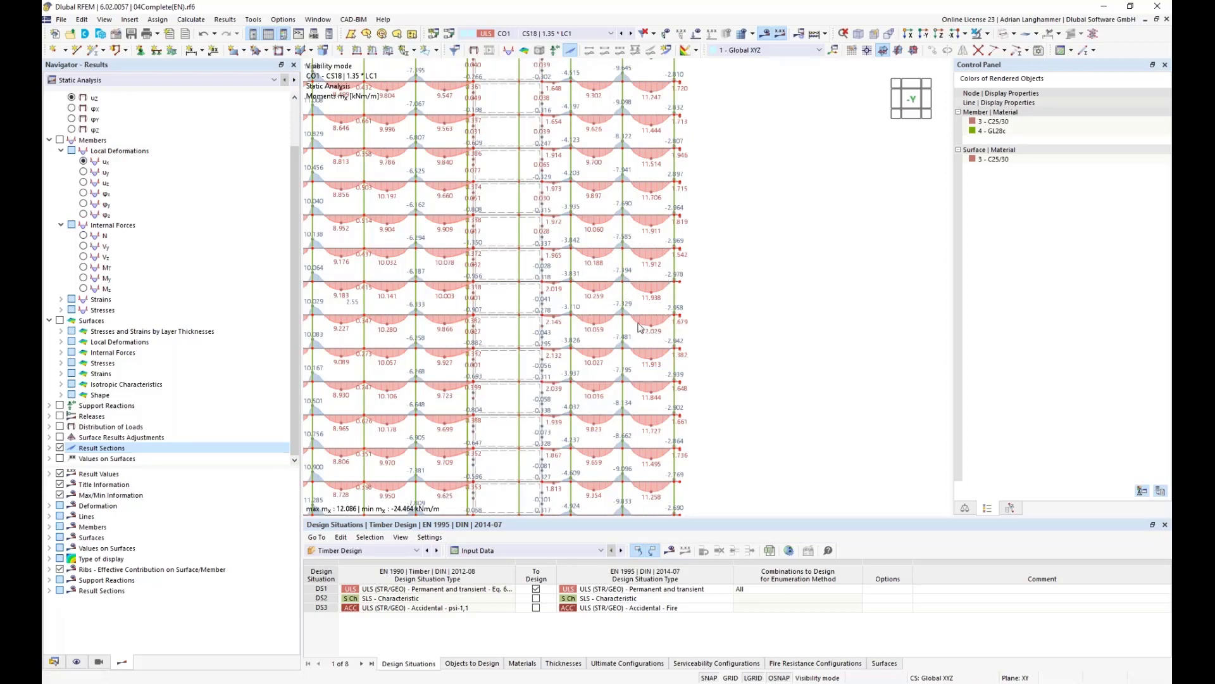
pyautogui.scroll(1, 640, 328)
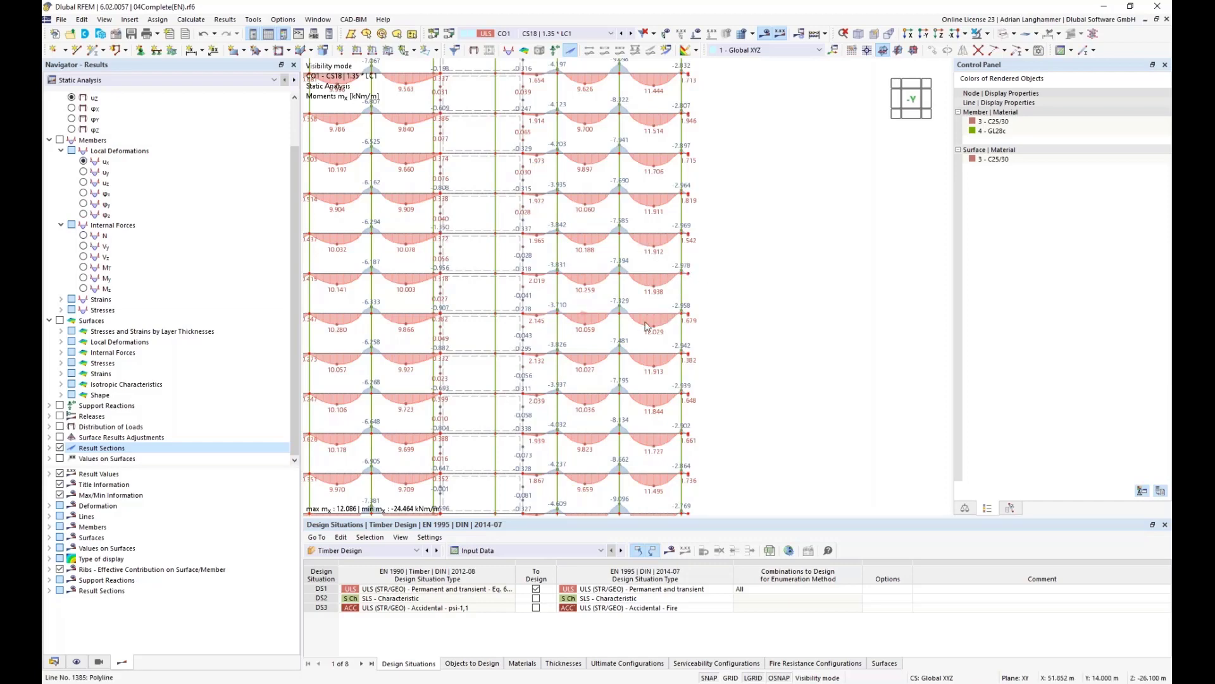
pyautogui.scroll(-2, 657, 329)
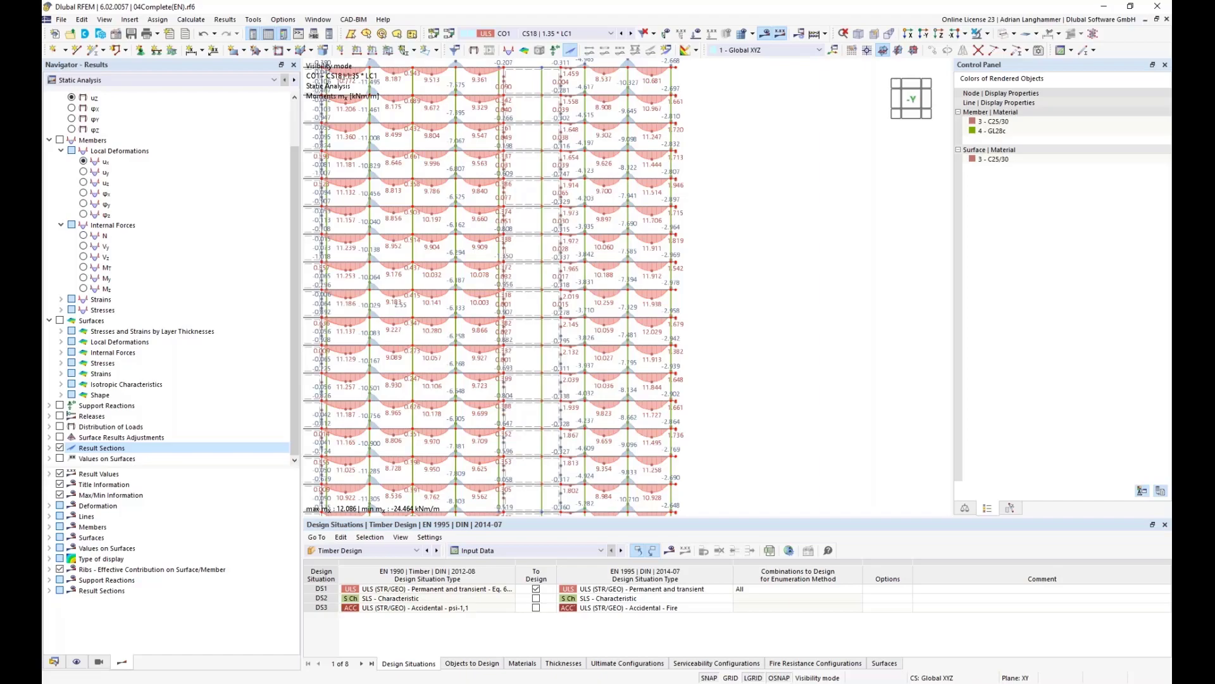
# Step: Compare the mx moments with and without construction stages on the Comparison Internal Forces slide, and return to the whole frame in the model
pyautogui.click(374, 645)
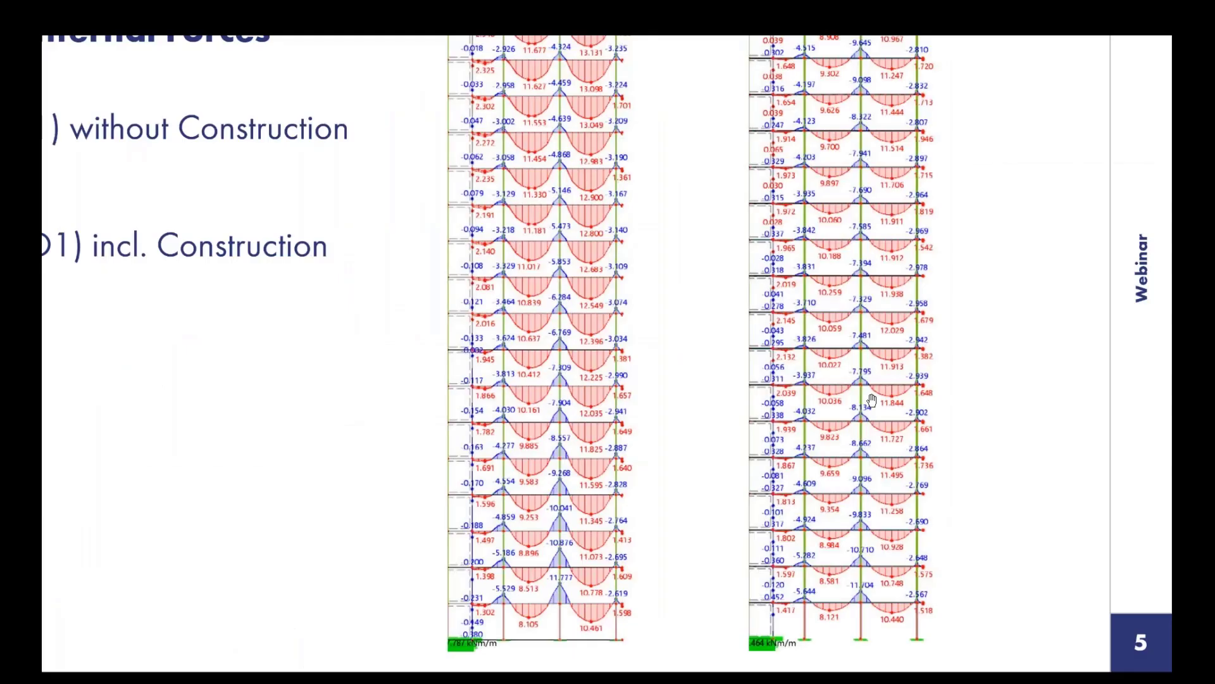
pyautogui.scroll(3, 872, 400)
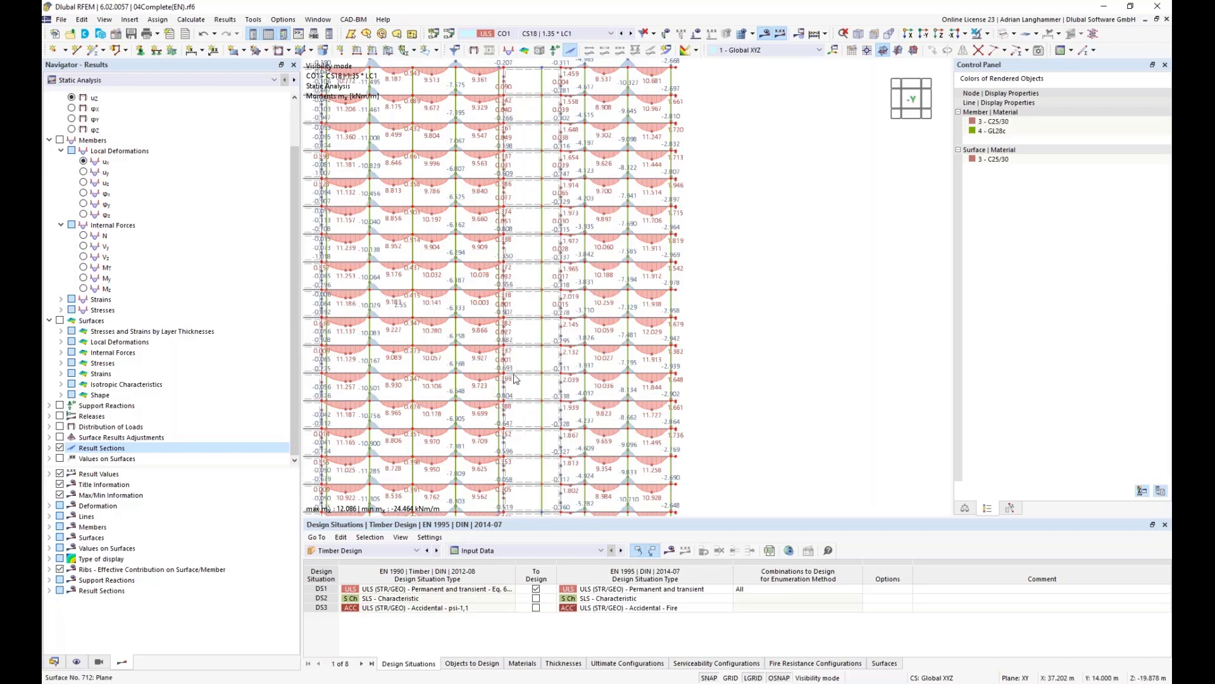
pyautogui.scroll(-2, 637, 355)
pyautogui.moveTo(637, 355); pyautogui.dragTo(749, 283, button='middle')
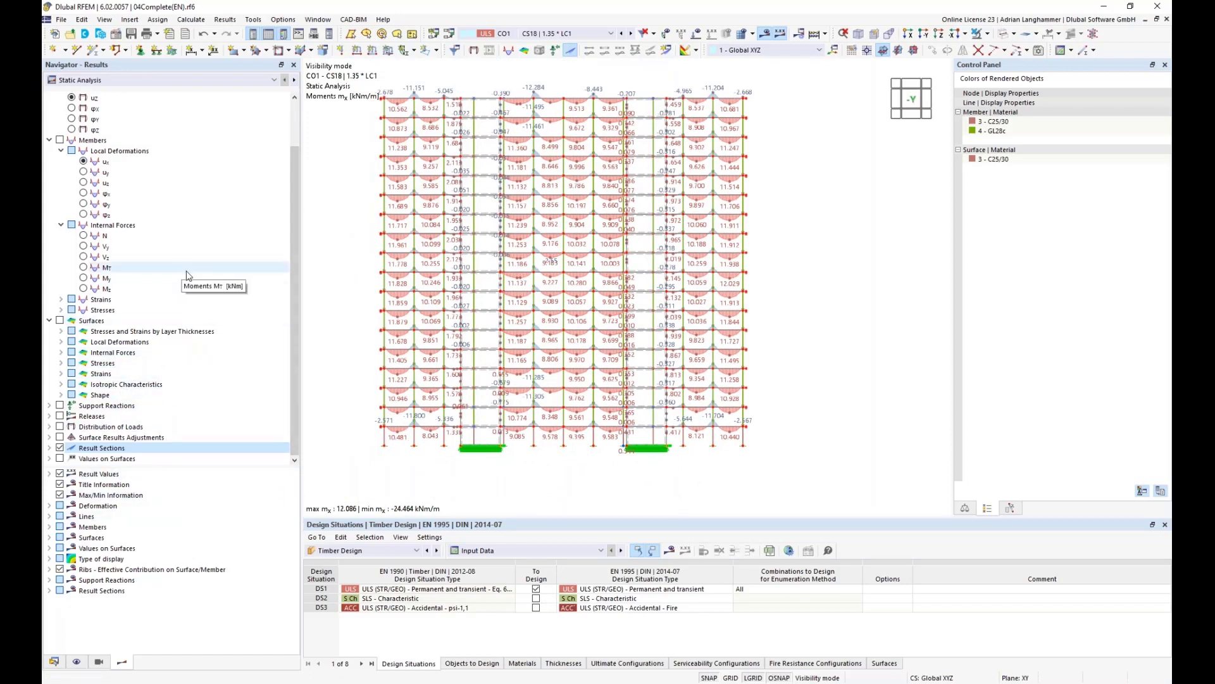
# Step: Open printout report 1 of the 04Complete(EN).rf6 model
pyautogui.click(54, 662)
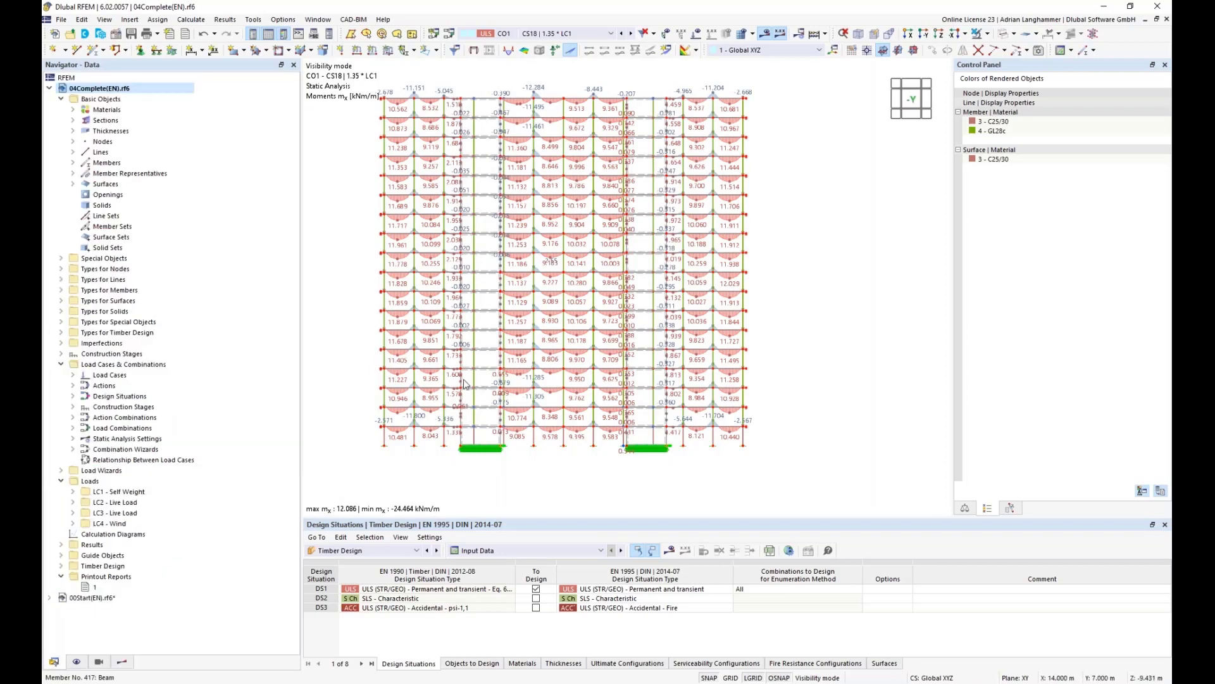
pyautogui.moveTo(357, 297); pyautogui.dragTo(393, 308, button='middle')
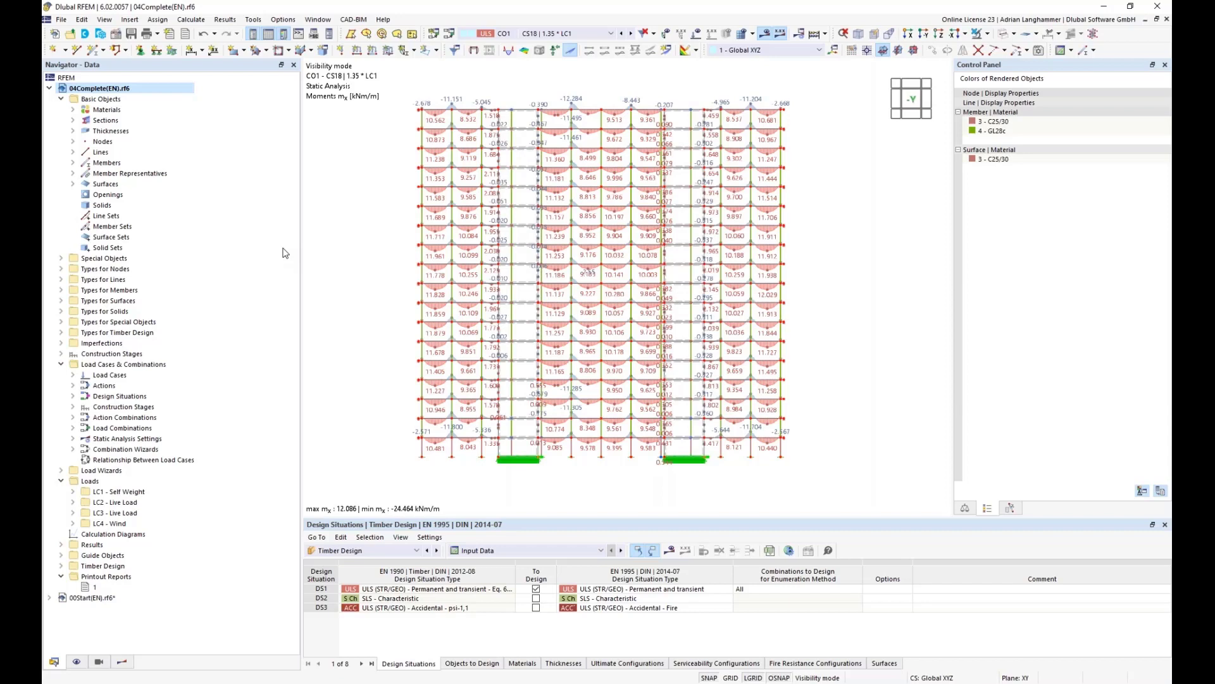
pyautogui.click(94, 588)
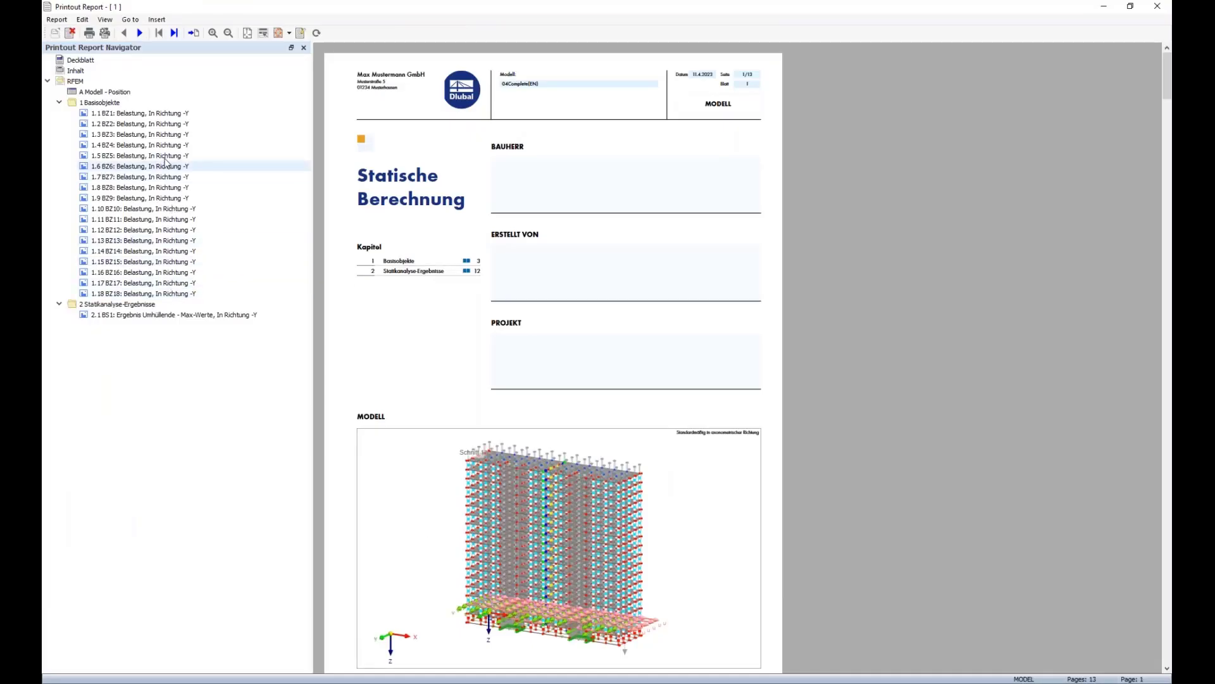
# Step: Review the report's construction stage loading graphics in direction -Y, from BZ1 through to BZ18
pyautogui.click(166, 114)
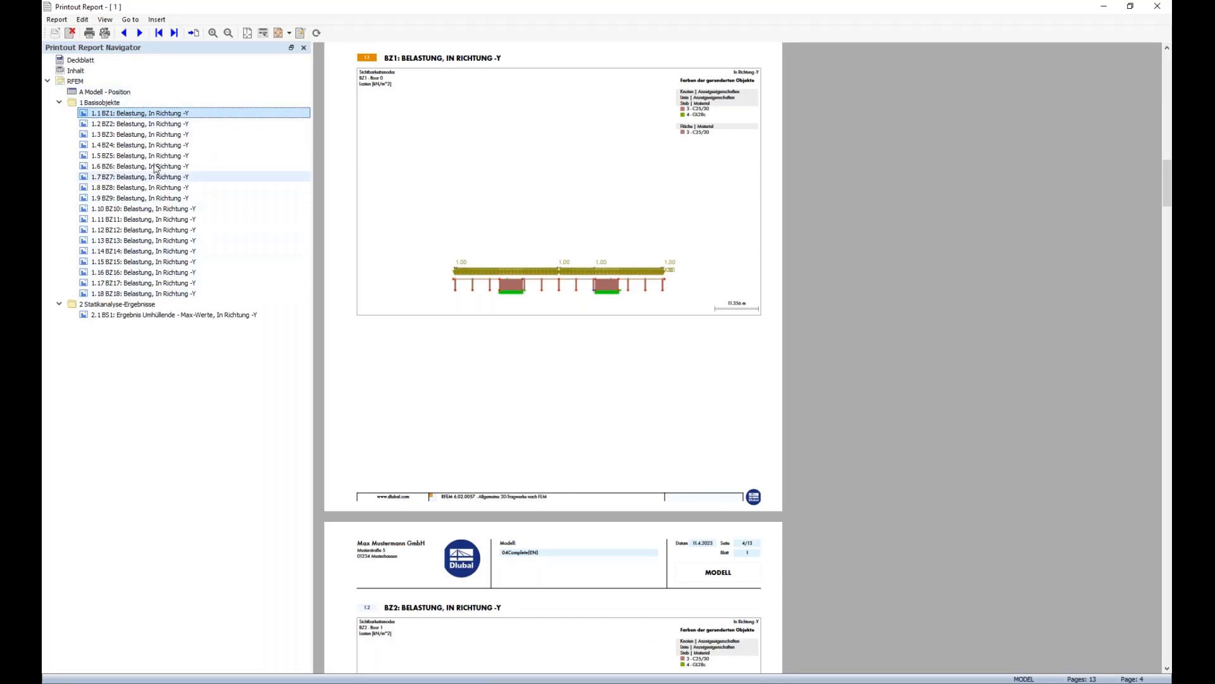
pyautogui.click(139, 124)
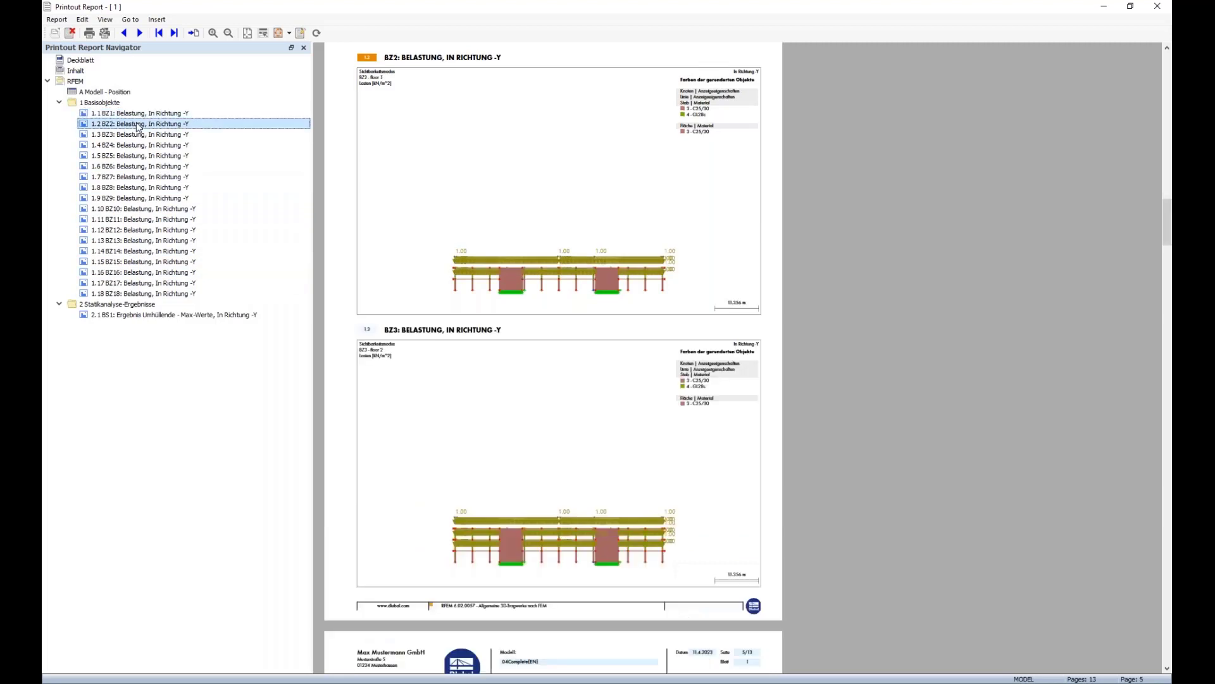
pyautogui.click(140, 135)
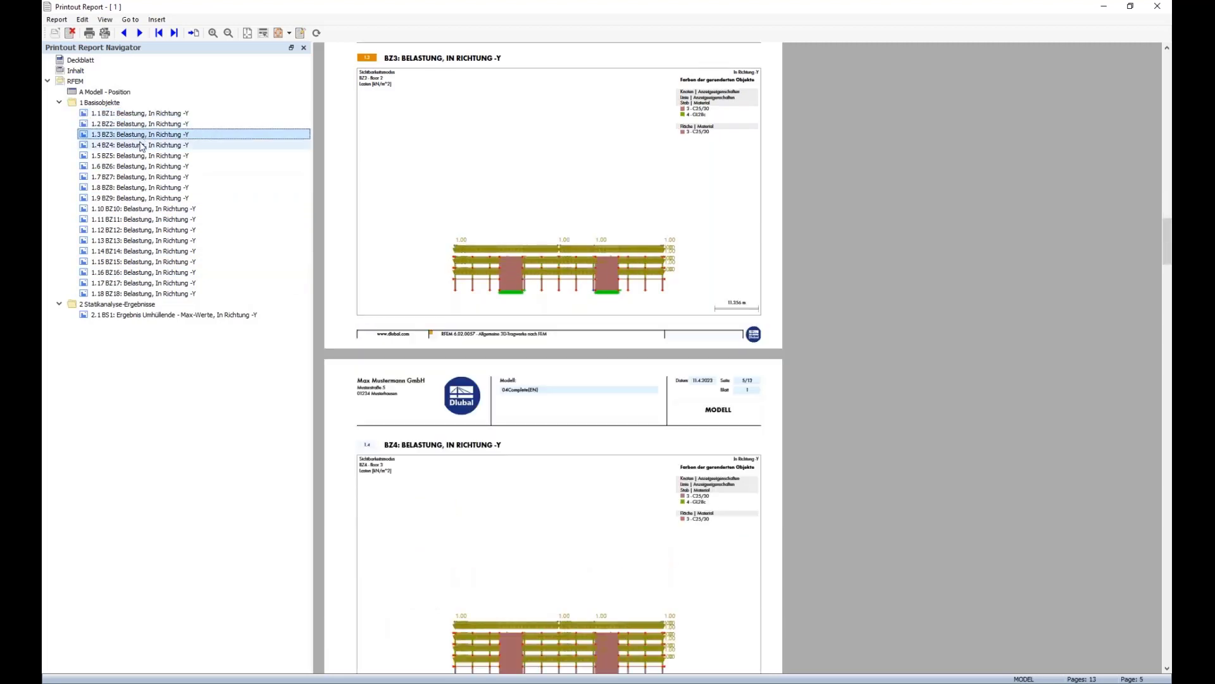
pyautogui.click(140, 145)
pyautogui.click(139, 155)
pyautogui.click(138, 167)
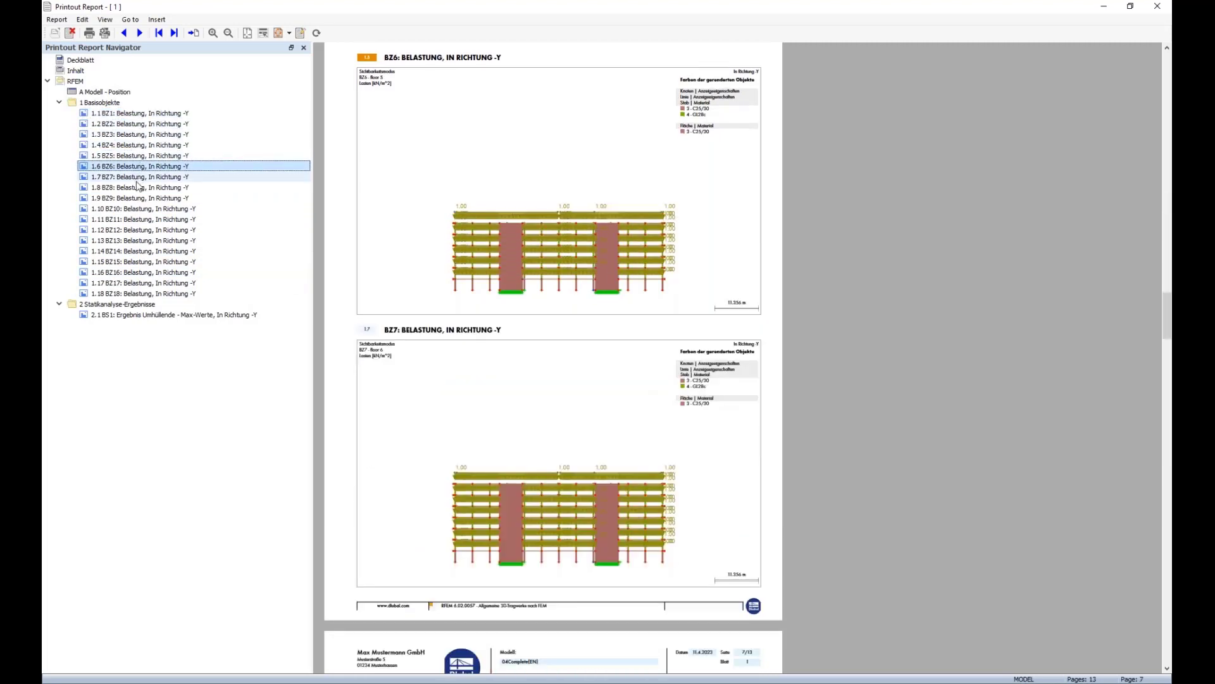
pyautogui.click(137, 179)
pyautogui.click(137, 188)
pyautogui.click(136, 199)
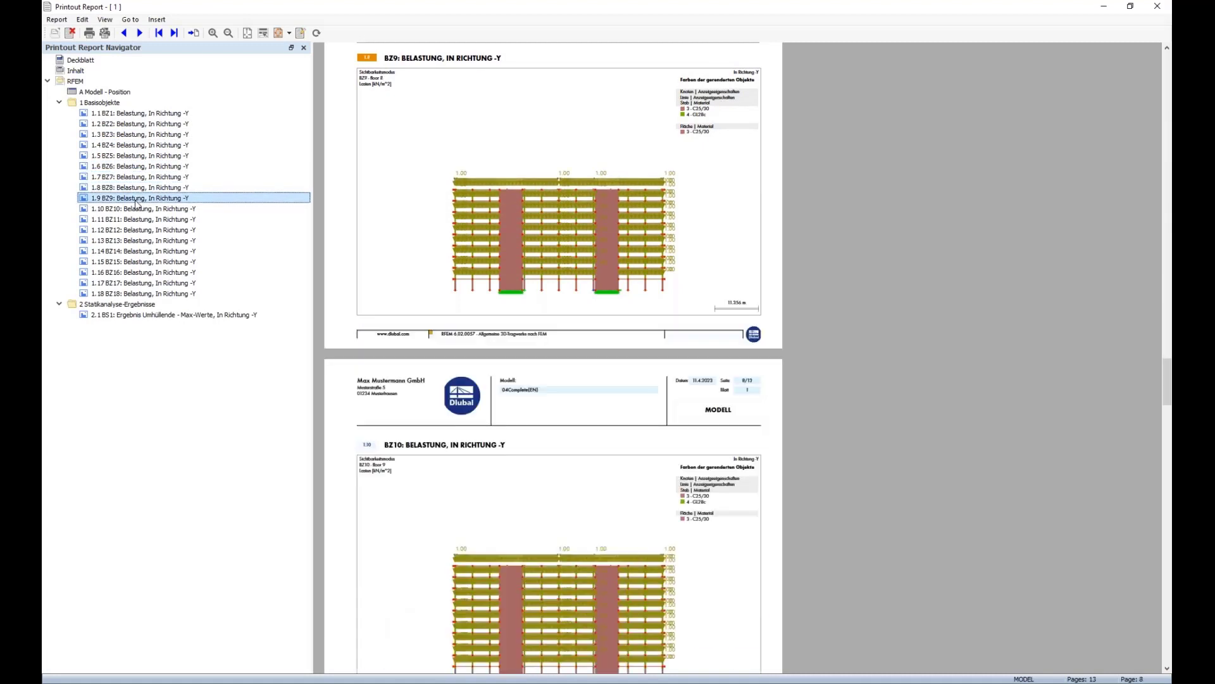
pyautogui.click(135, 209)
pyautogui.click(130, 220)
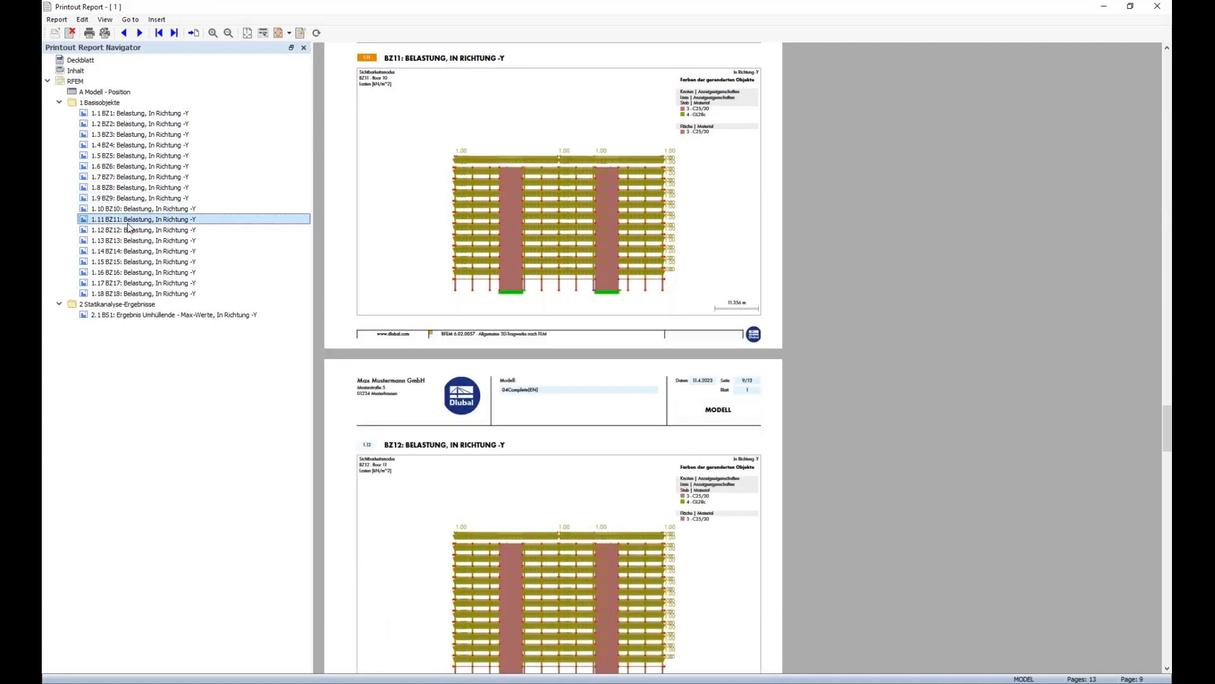
pyautogui.click(130, 230)
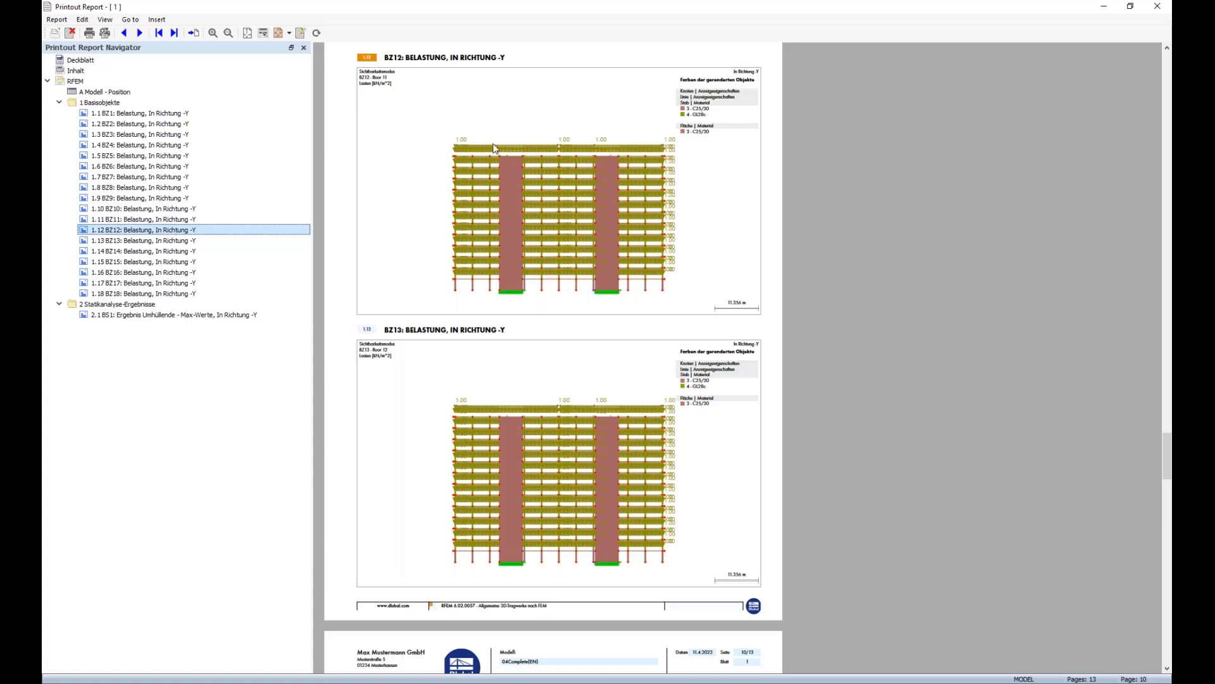
pyautogui.click(134, 262)
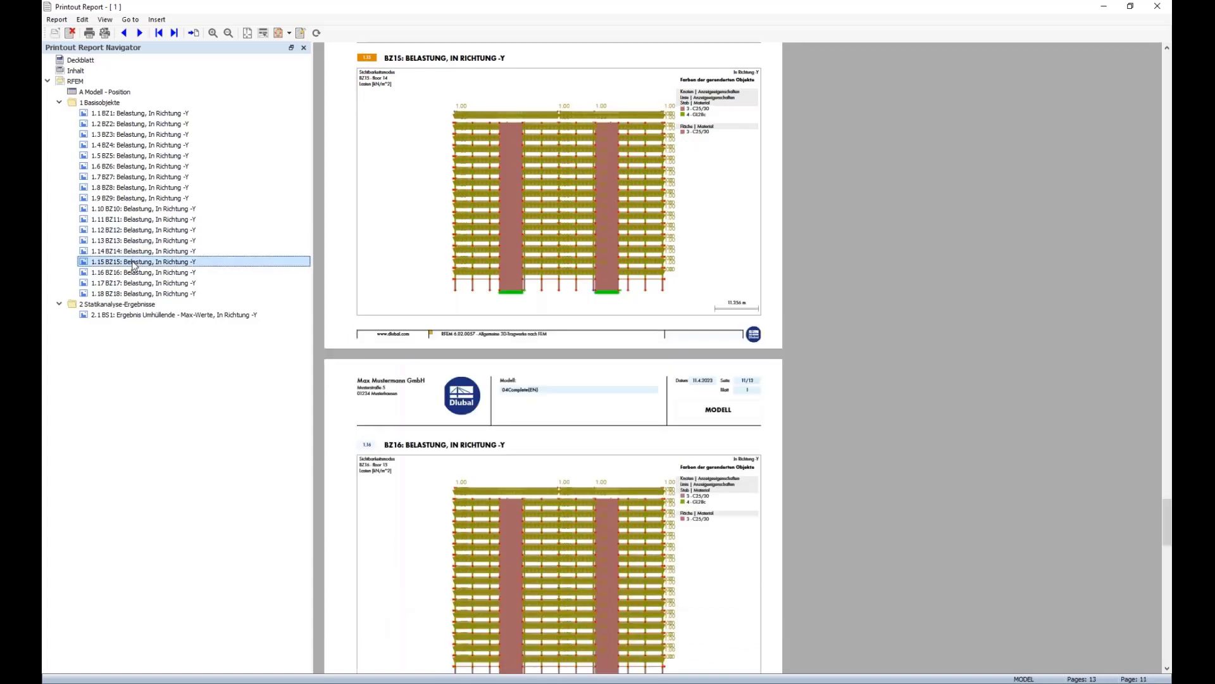
pyautogui.click(127, 294)
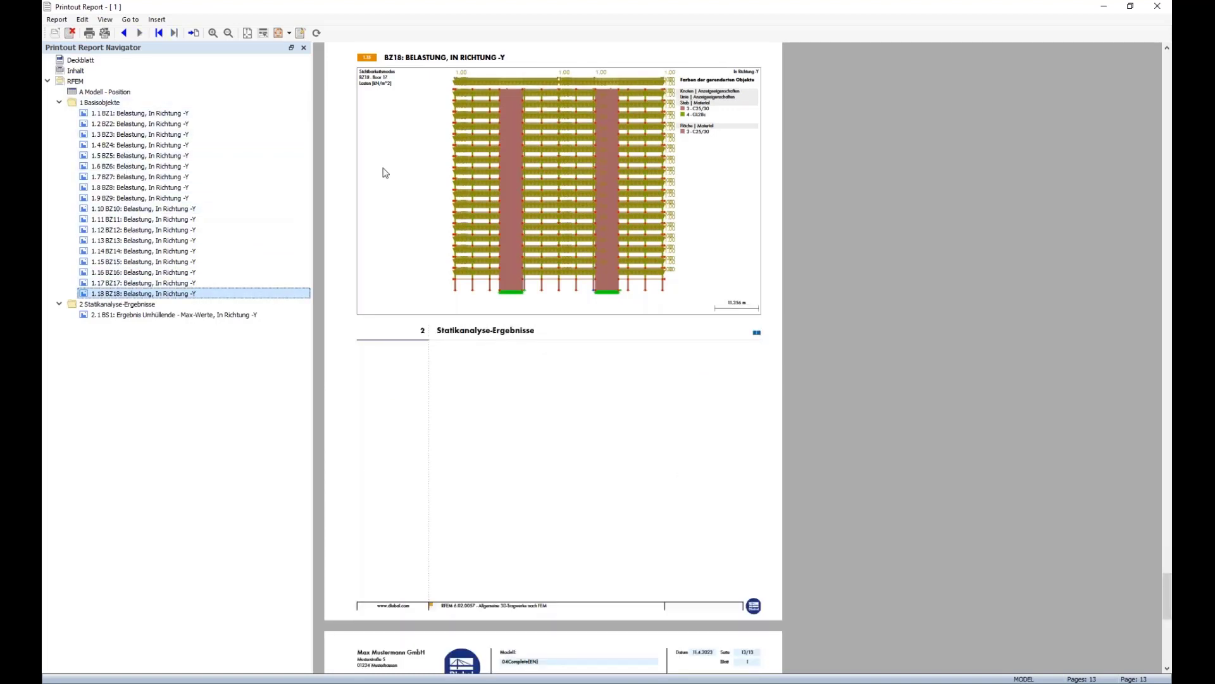
# Step: View the report's BS1 result envelope graphic with the maximum values in direction -Y, and close the printout report
pyautogui.click(148, 316)
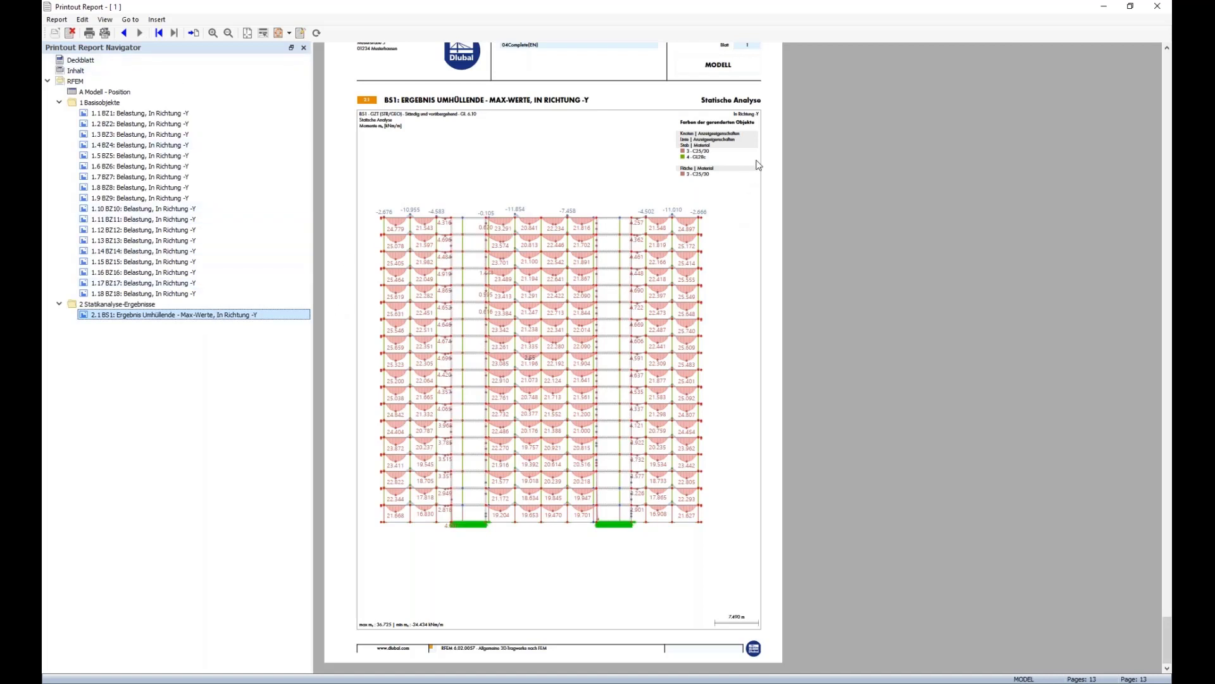
pyautogui.click(1158, 6)
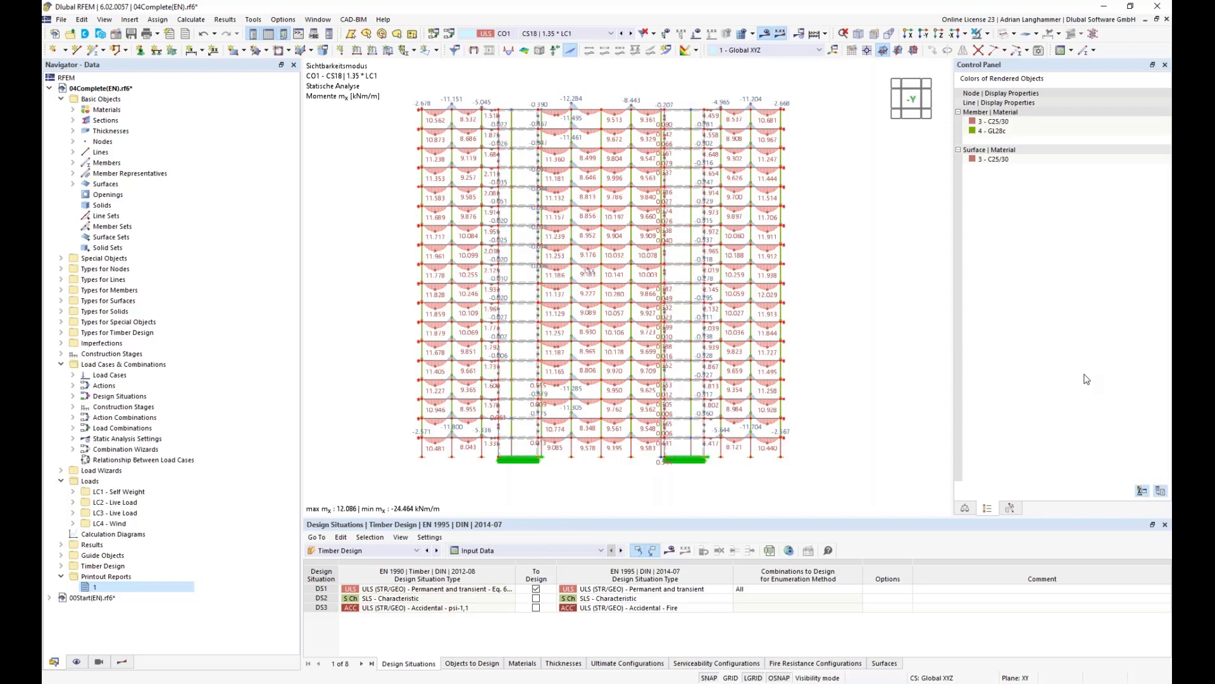
# Step: Switch to the BAU 2023 live presentation slide, and bring up the dlubal.com/en home page in the browser
pyautogui.hotkey('alt', 'Tab')
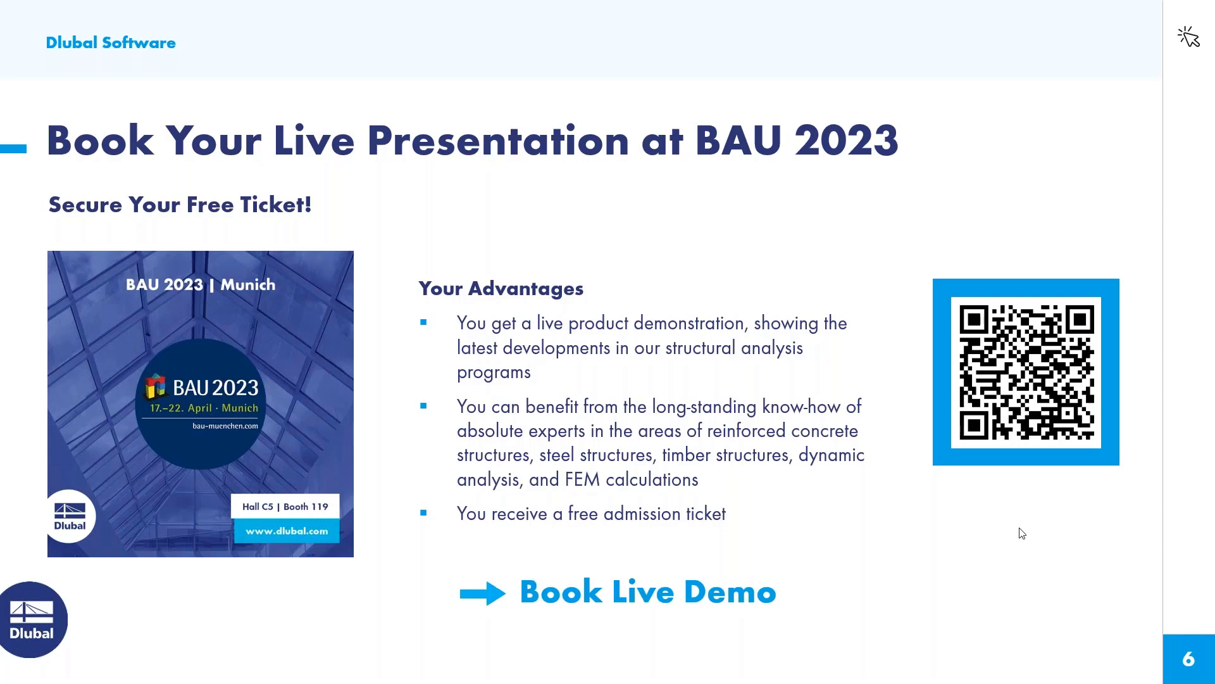
pyautogui.click(1086, 522)
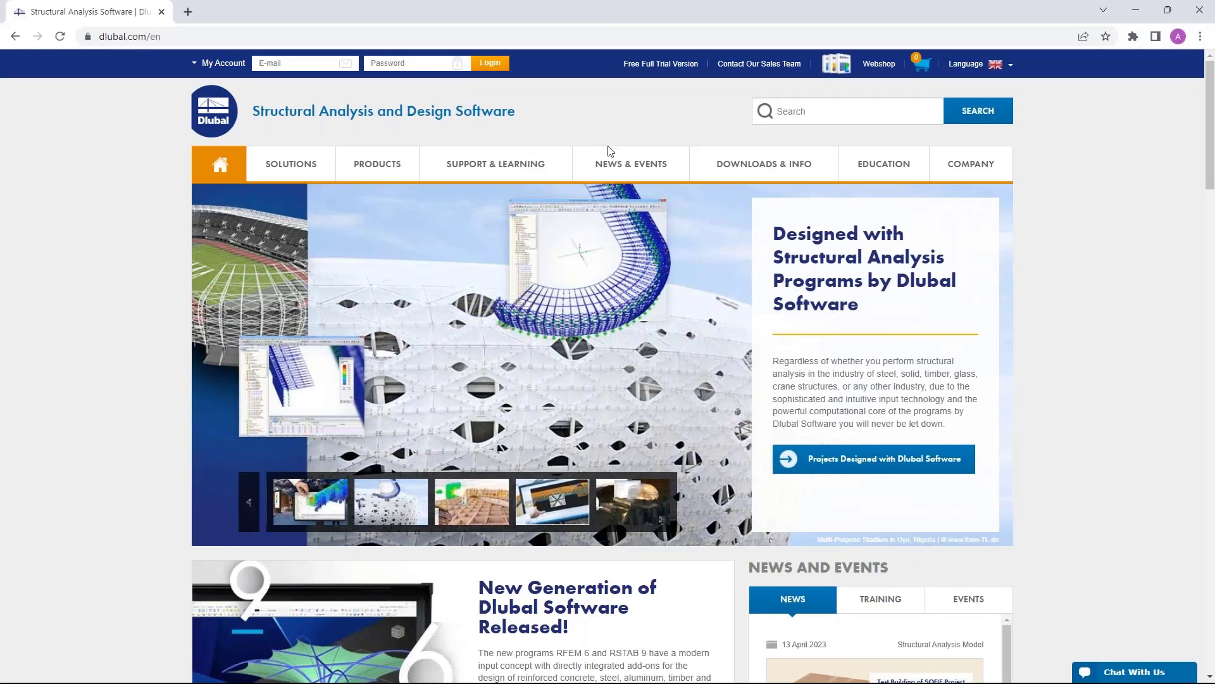
# Step: Open the website's Webinars listing and go to the "Definition and Analysis of Construction Stages in RFEM 6" webinar page
pyautogui.moveTo(635, 166)
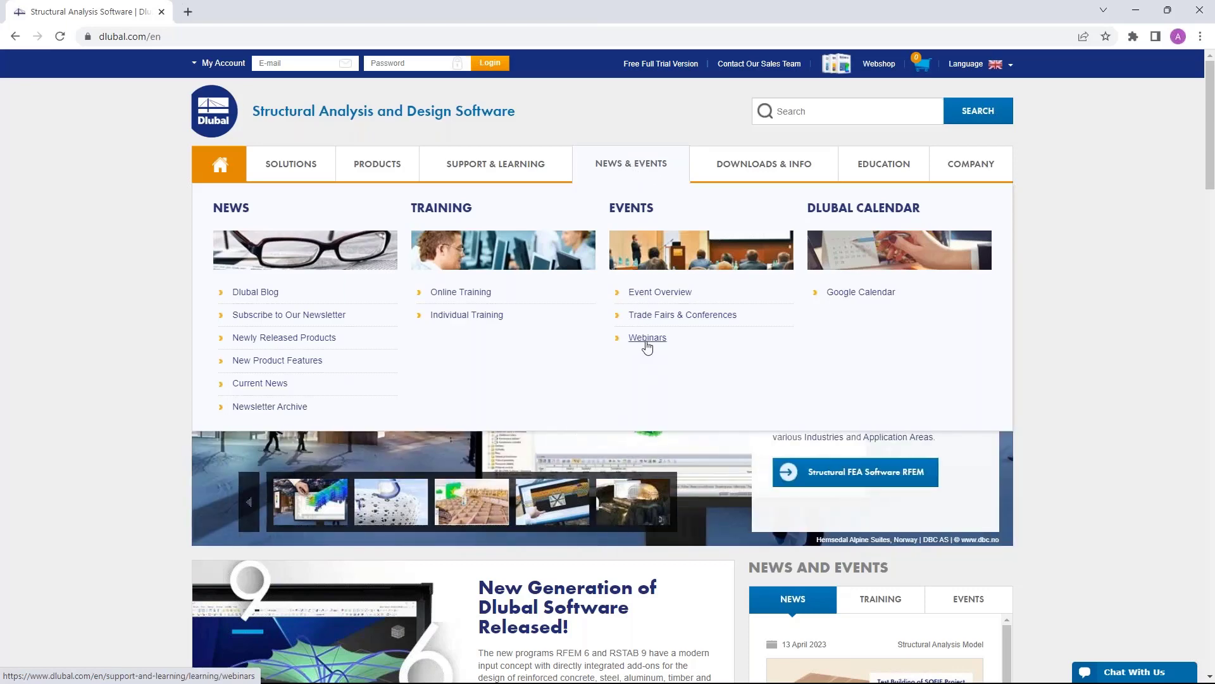
pyautogui.click(647, 338)
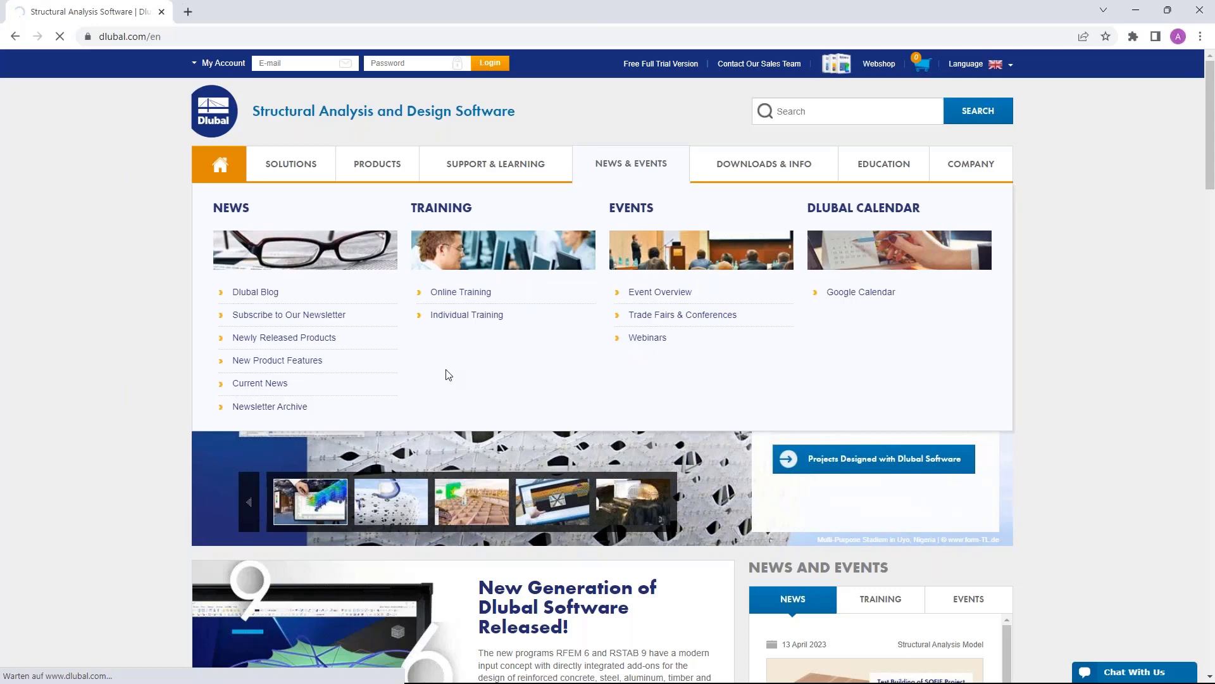
pyautogui.scroll(-8, 699, 332)
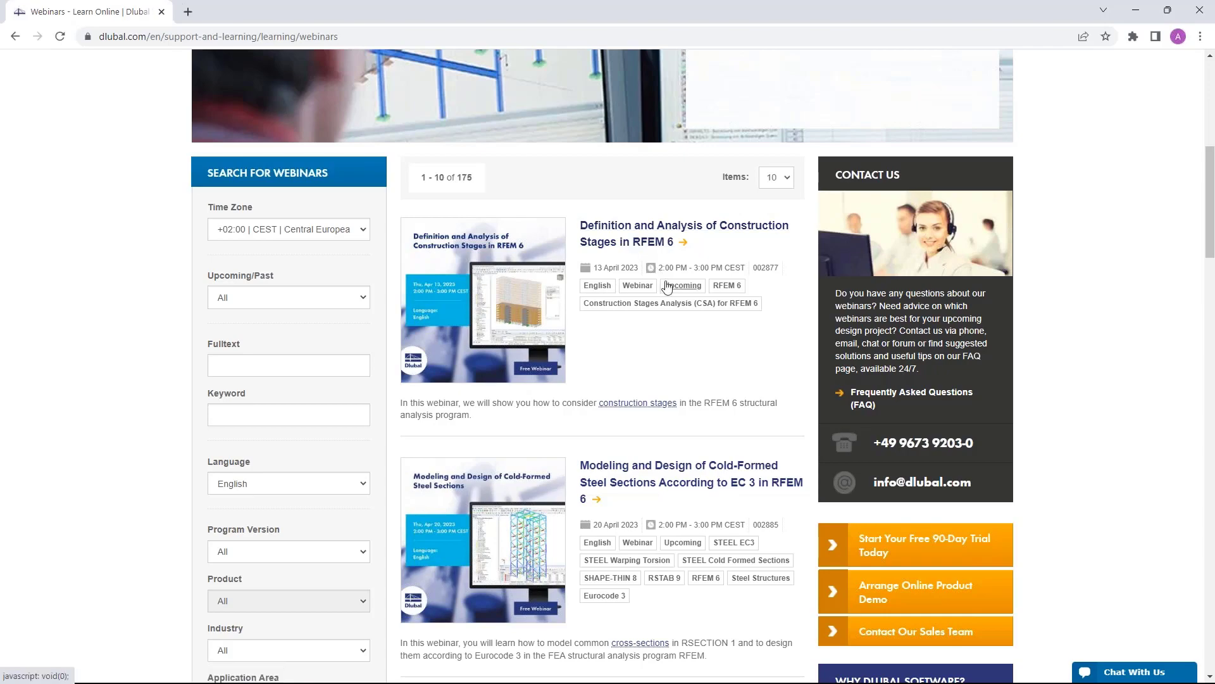
pyautogui.scroll(-3, 668, 286)
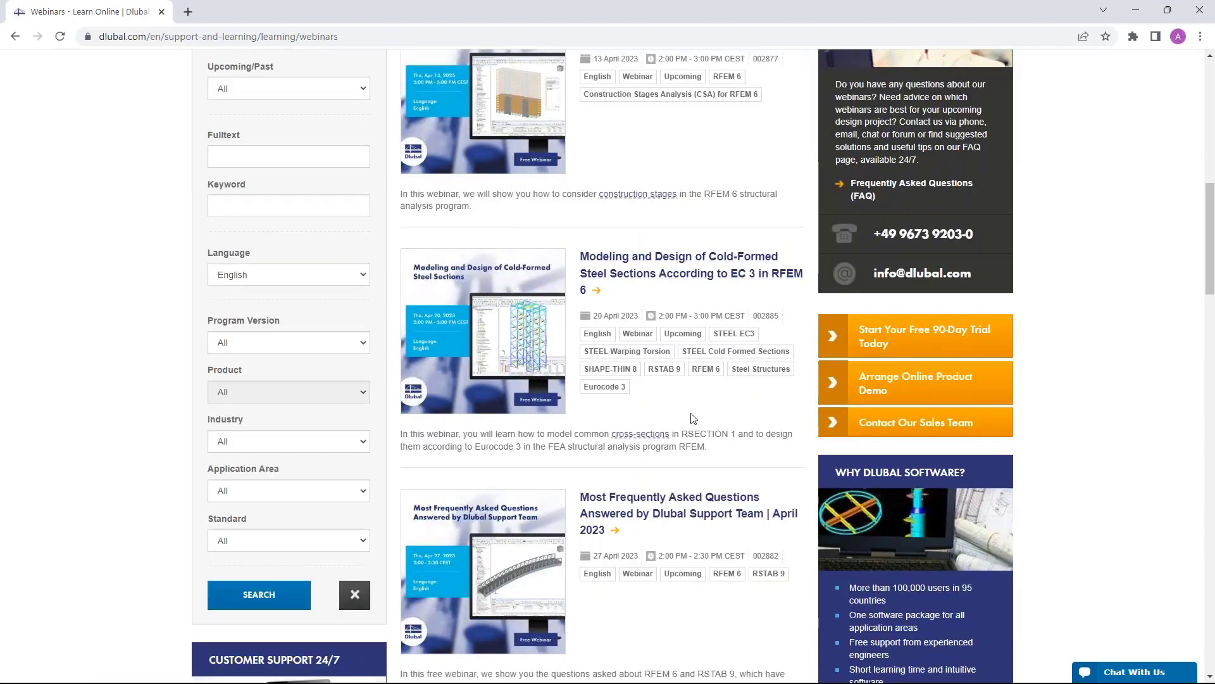
pyautogui.scroll(-4, 693, 417)
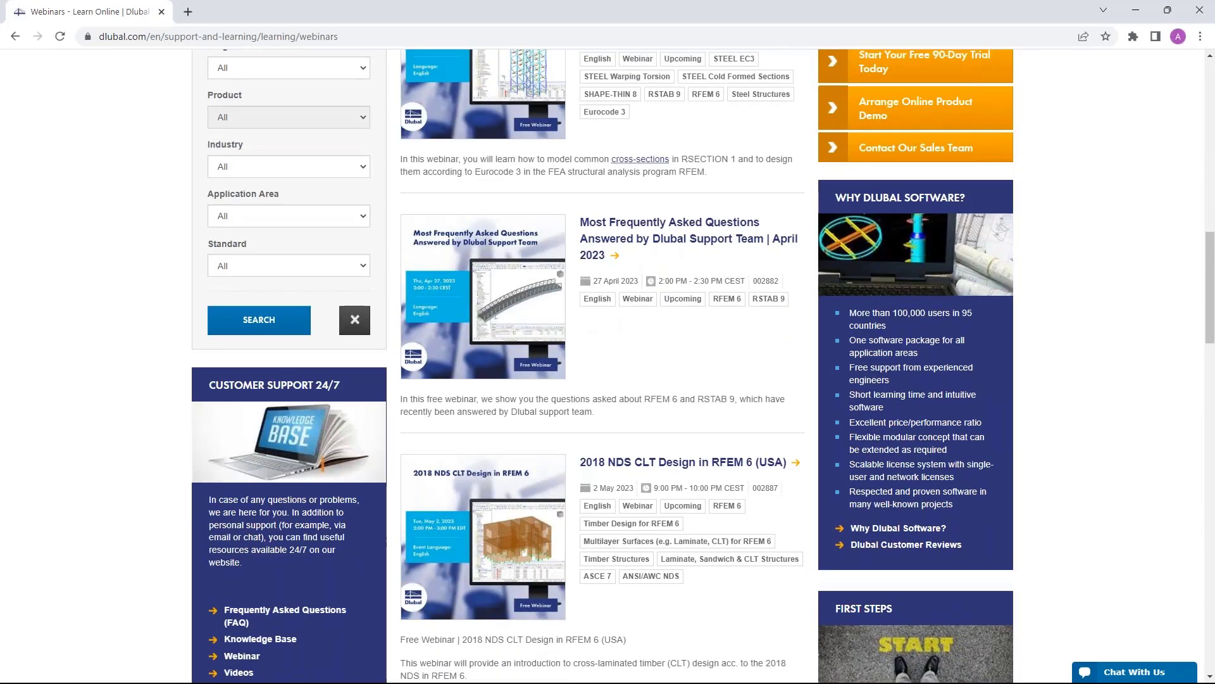
pyautogui.scroll(9, 607, 371)
pyautogui.click(608, 371)
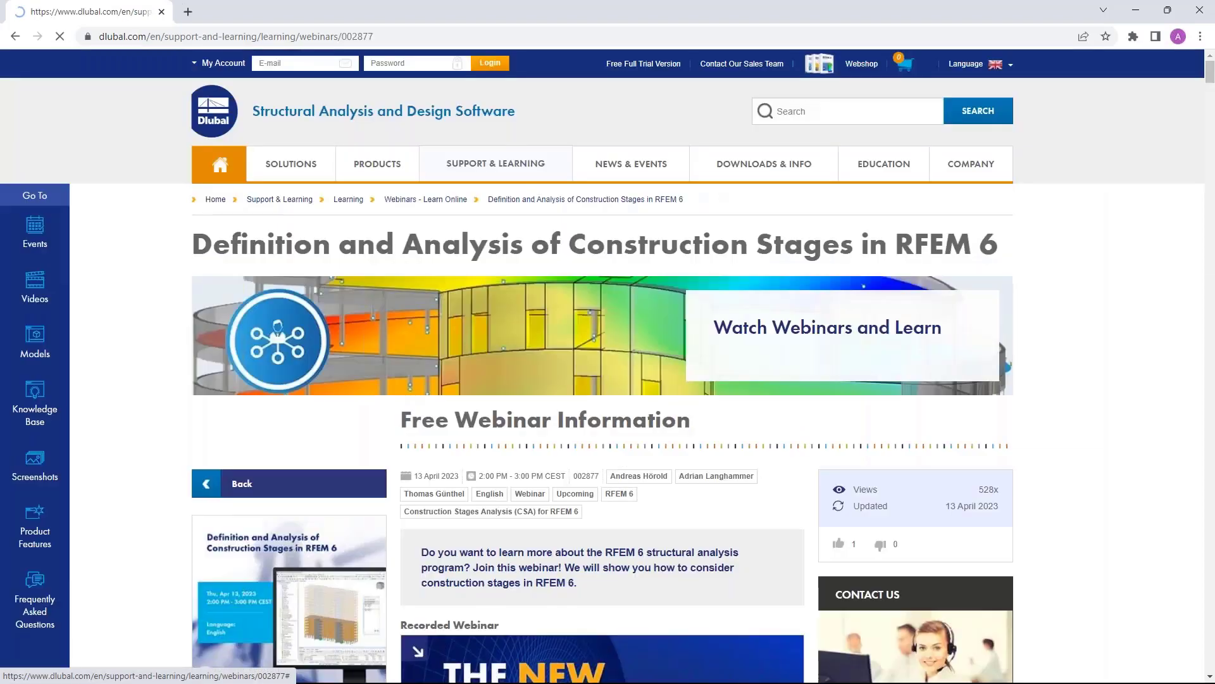
# Step: Review the webinar page's recorded video, speakers, presentation slides download, links, recommended events and models to download, and return to its beginning
pyautogui.scroll(-4, 608, 370)
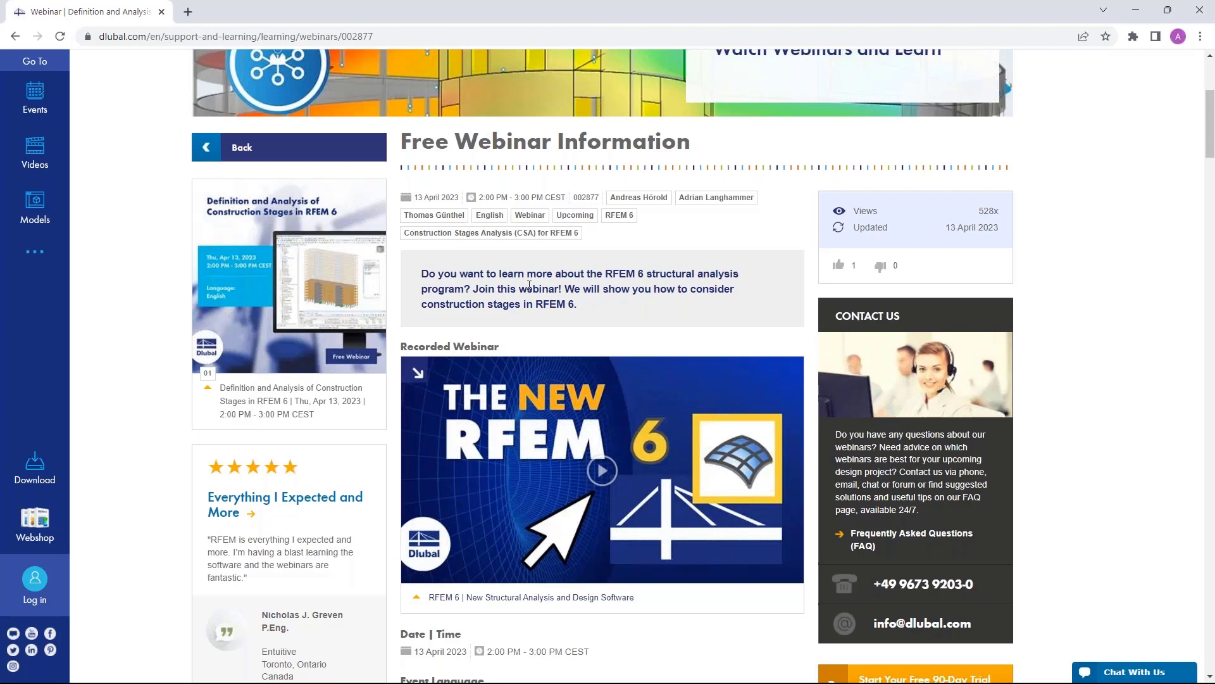
pyautogui.scroll(-1, 529, 285)
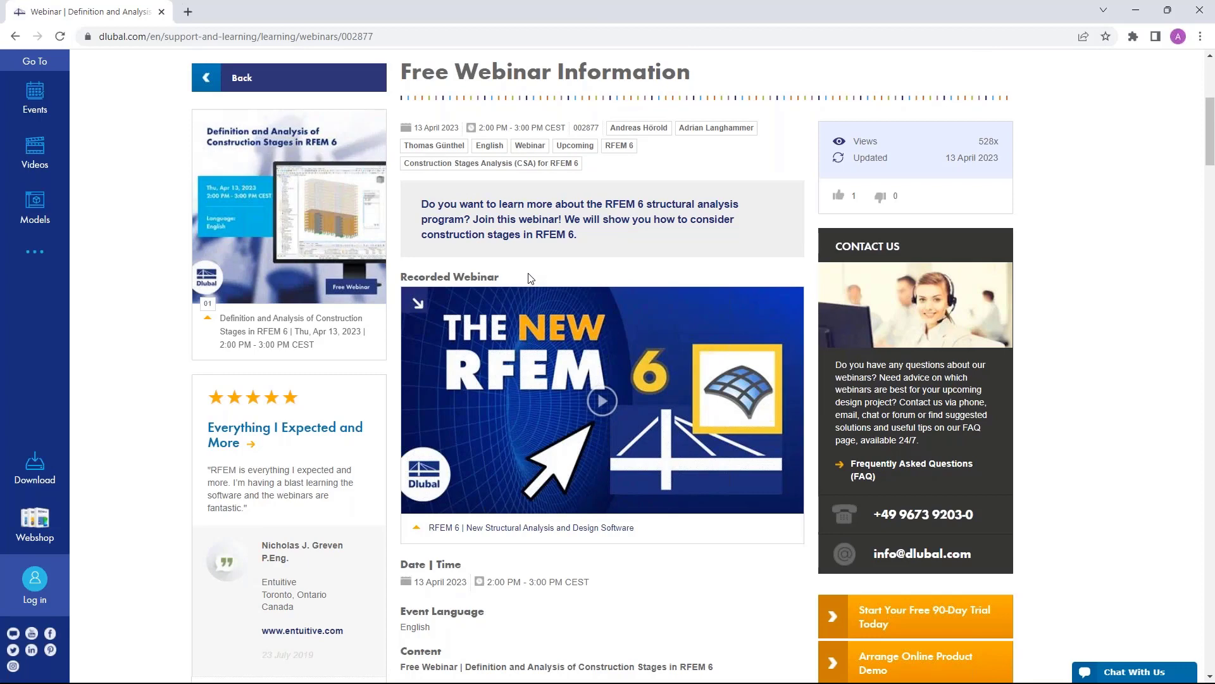
pyautogui.scroll(-1, 570, 297)
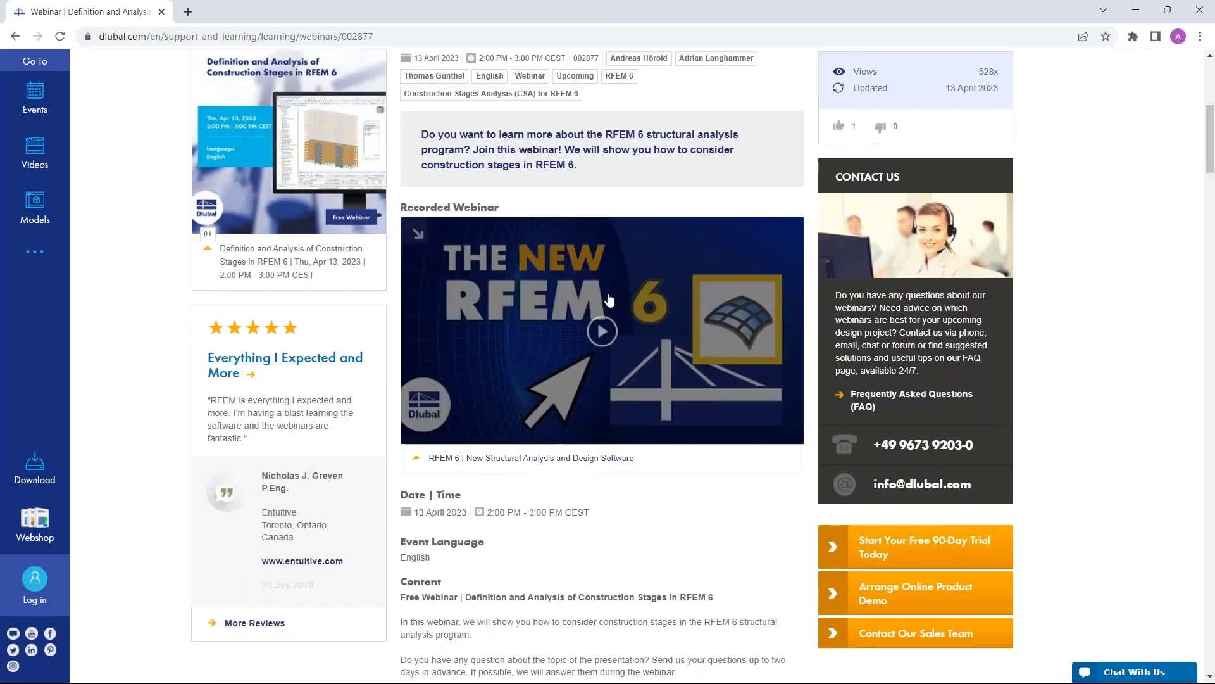
pyautogui.scroll(-14, 612, 324)
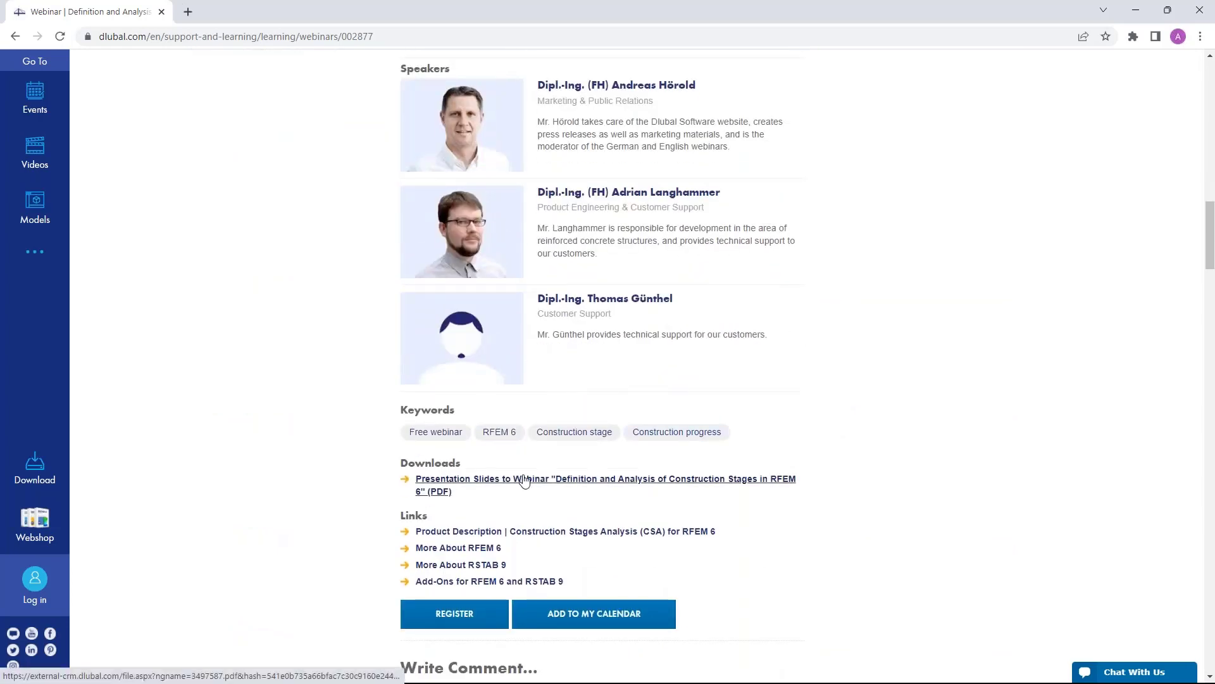
pyautogui.scroll(-1, 524, 479)
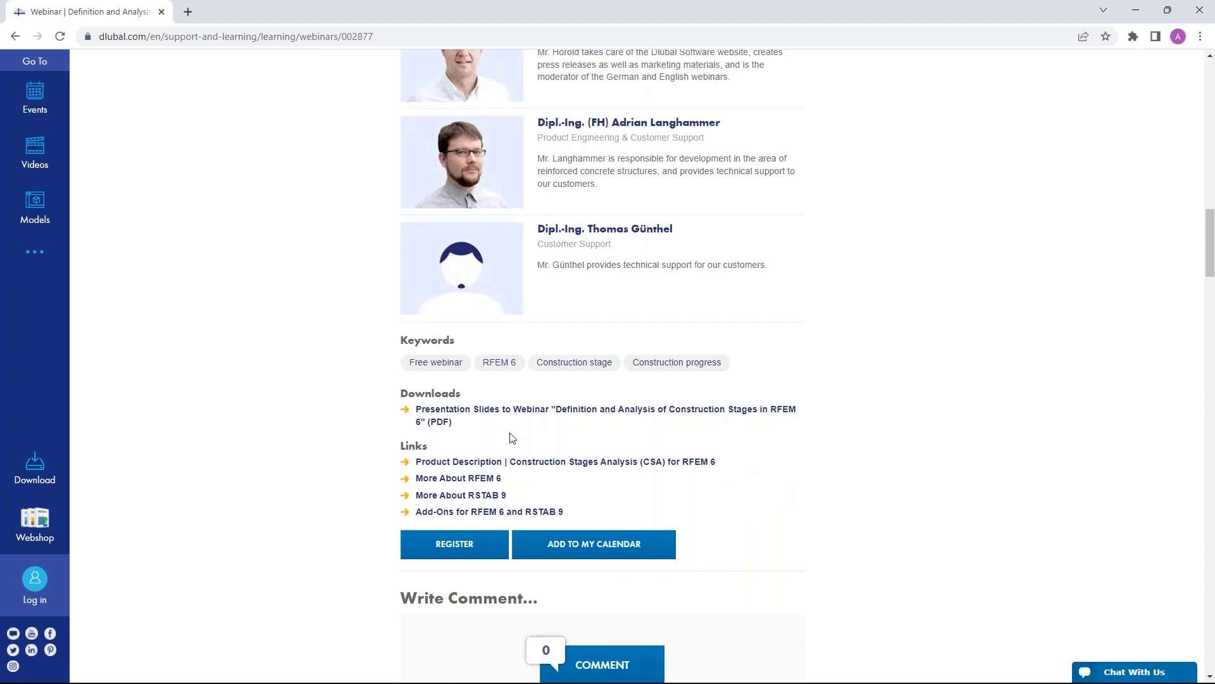
pyautogui.scroll(-7, 542, 412)
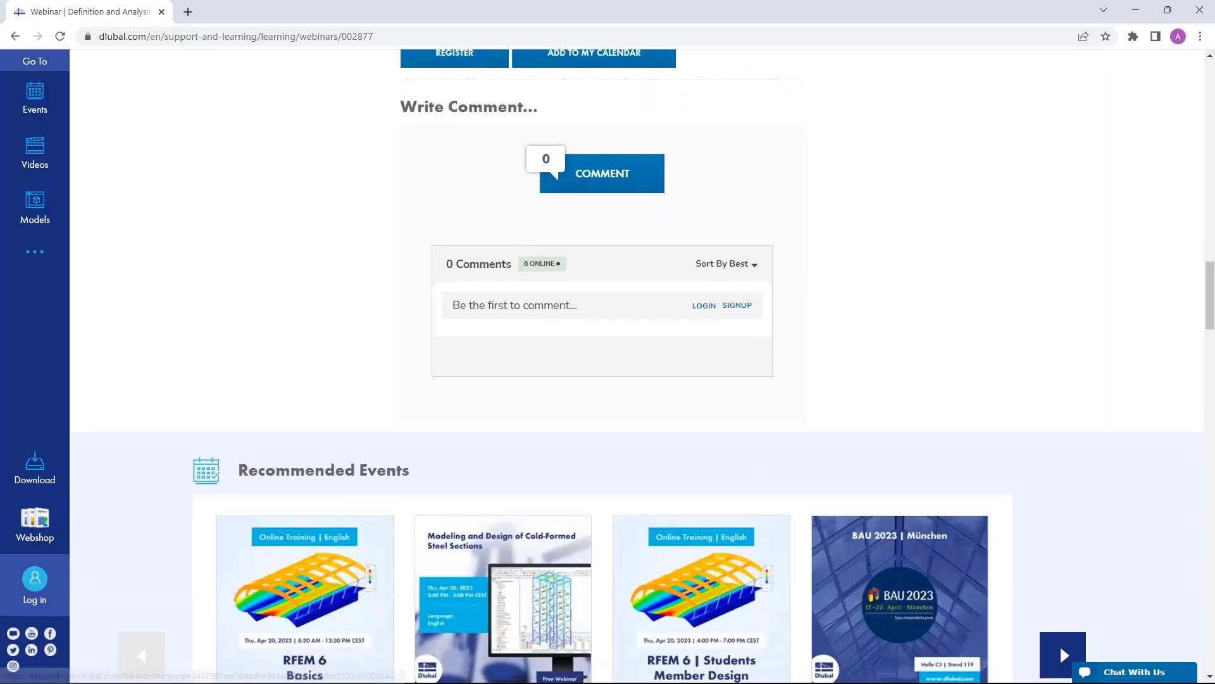
pyautogui.scroll(-12, 303, 459)
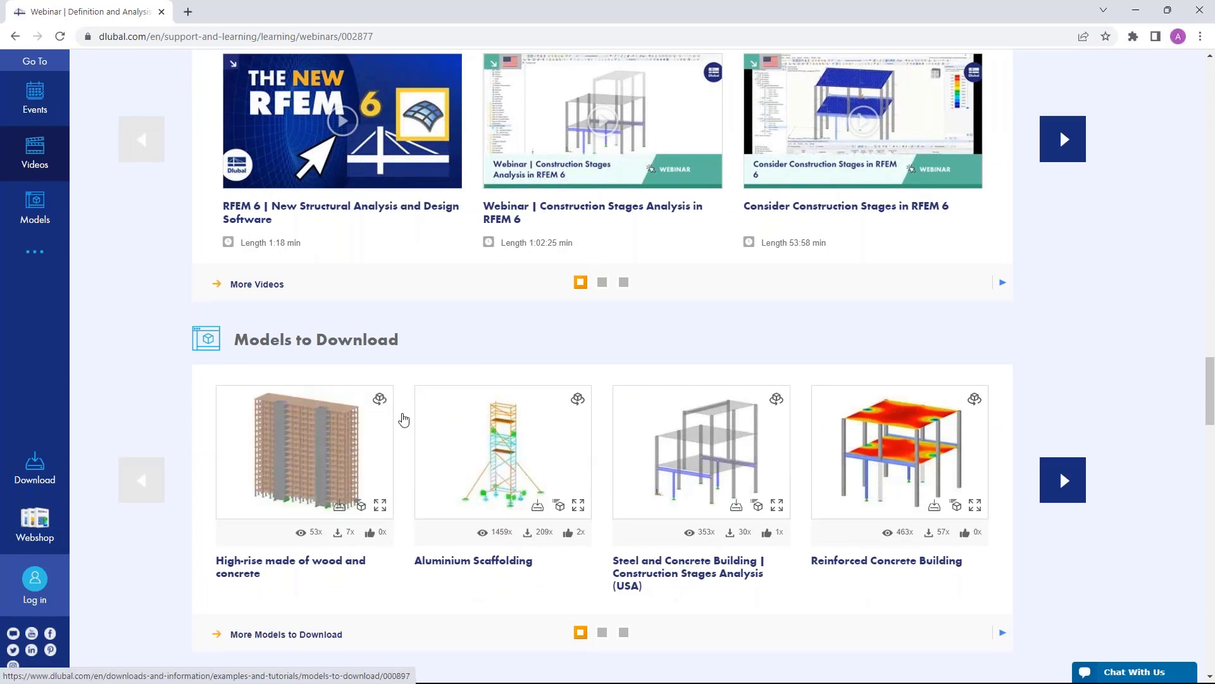
pyautogui.scroll(20, 403, 420)
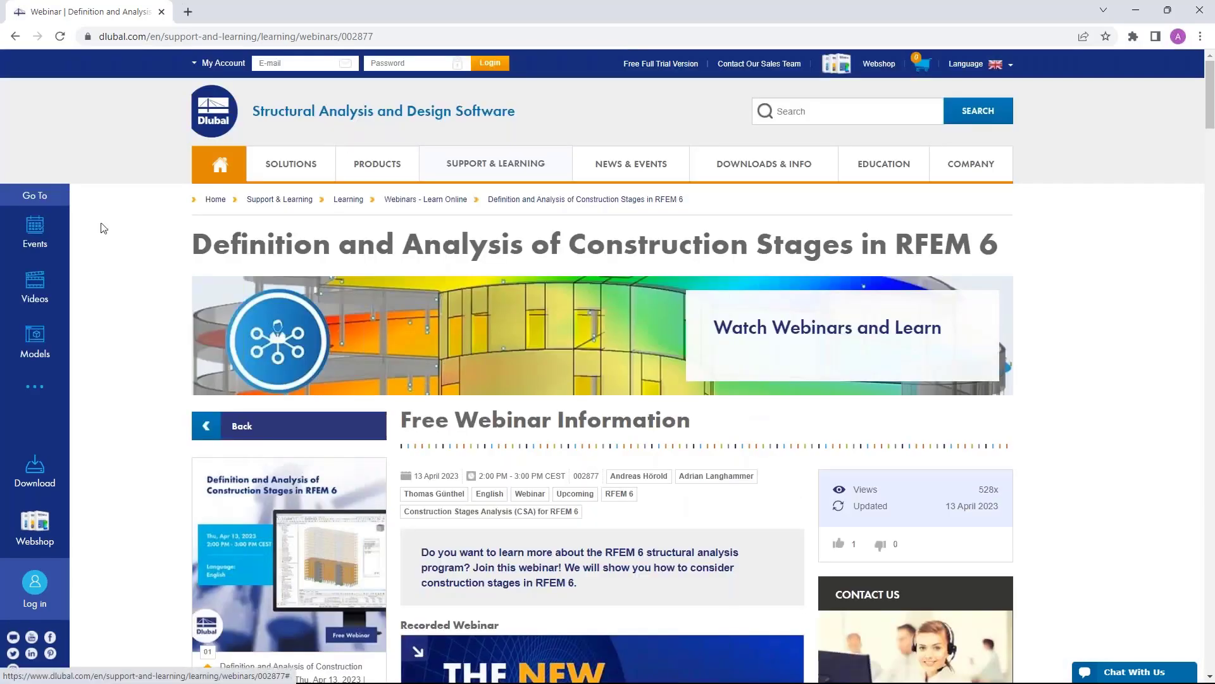